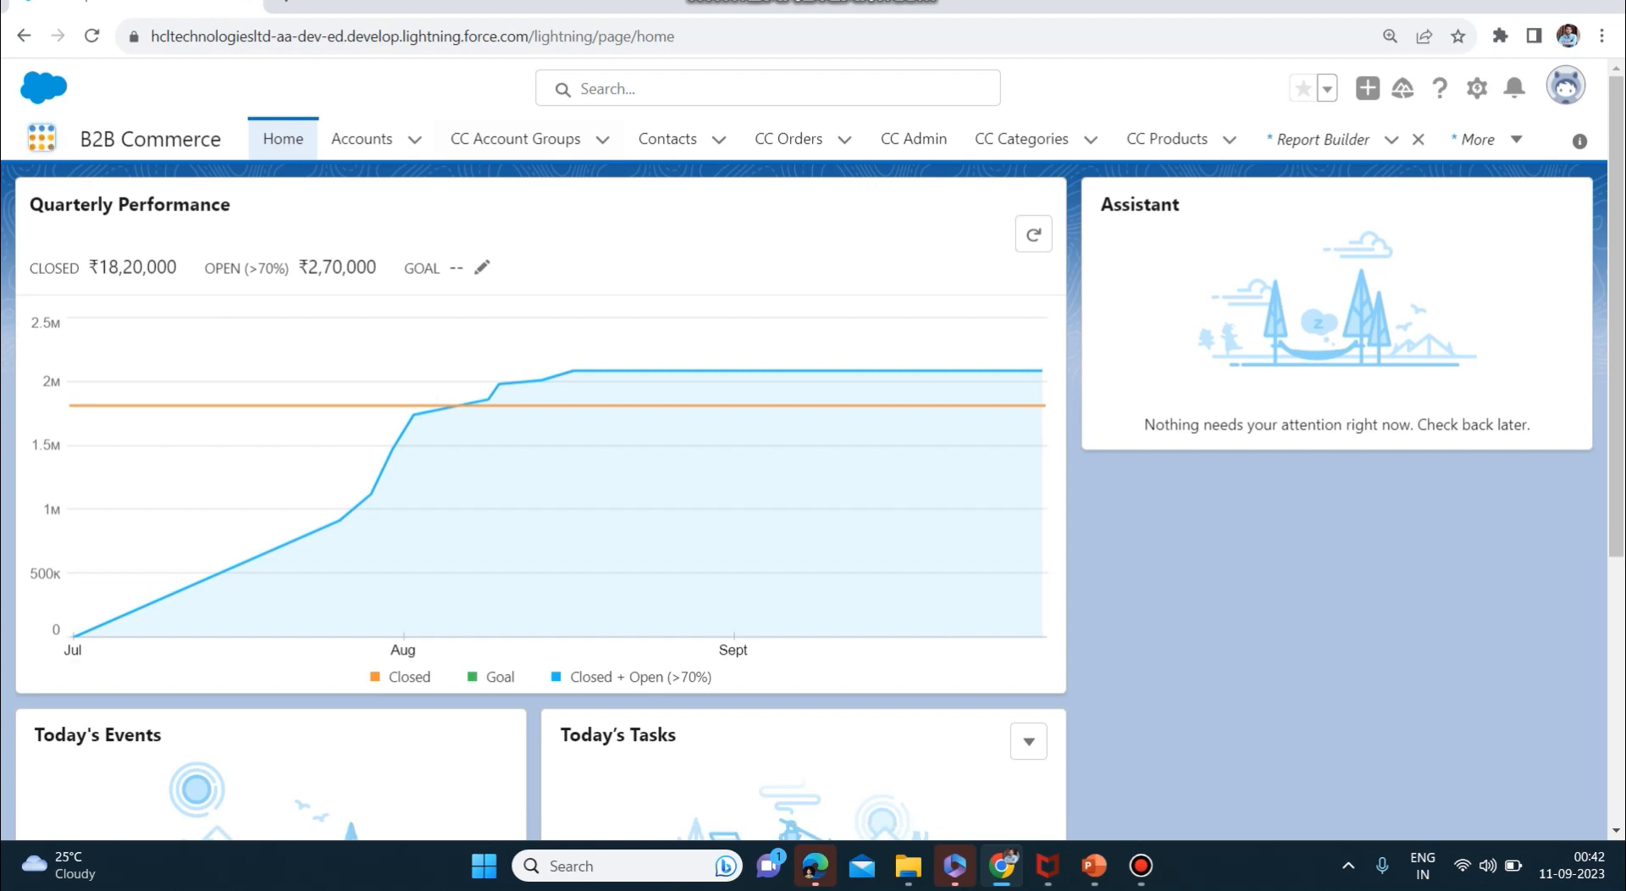
- Find the Reports item by searching the available apps and items for "reports", and start creating a new report
left_click(42, 137)
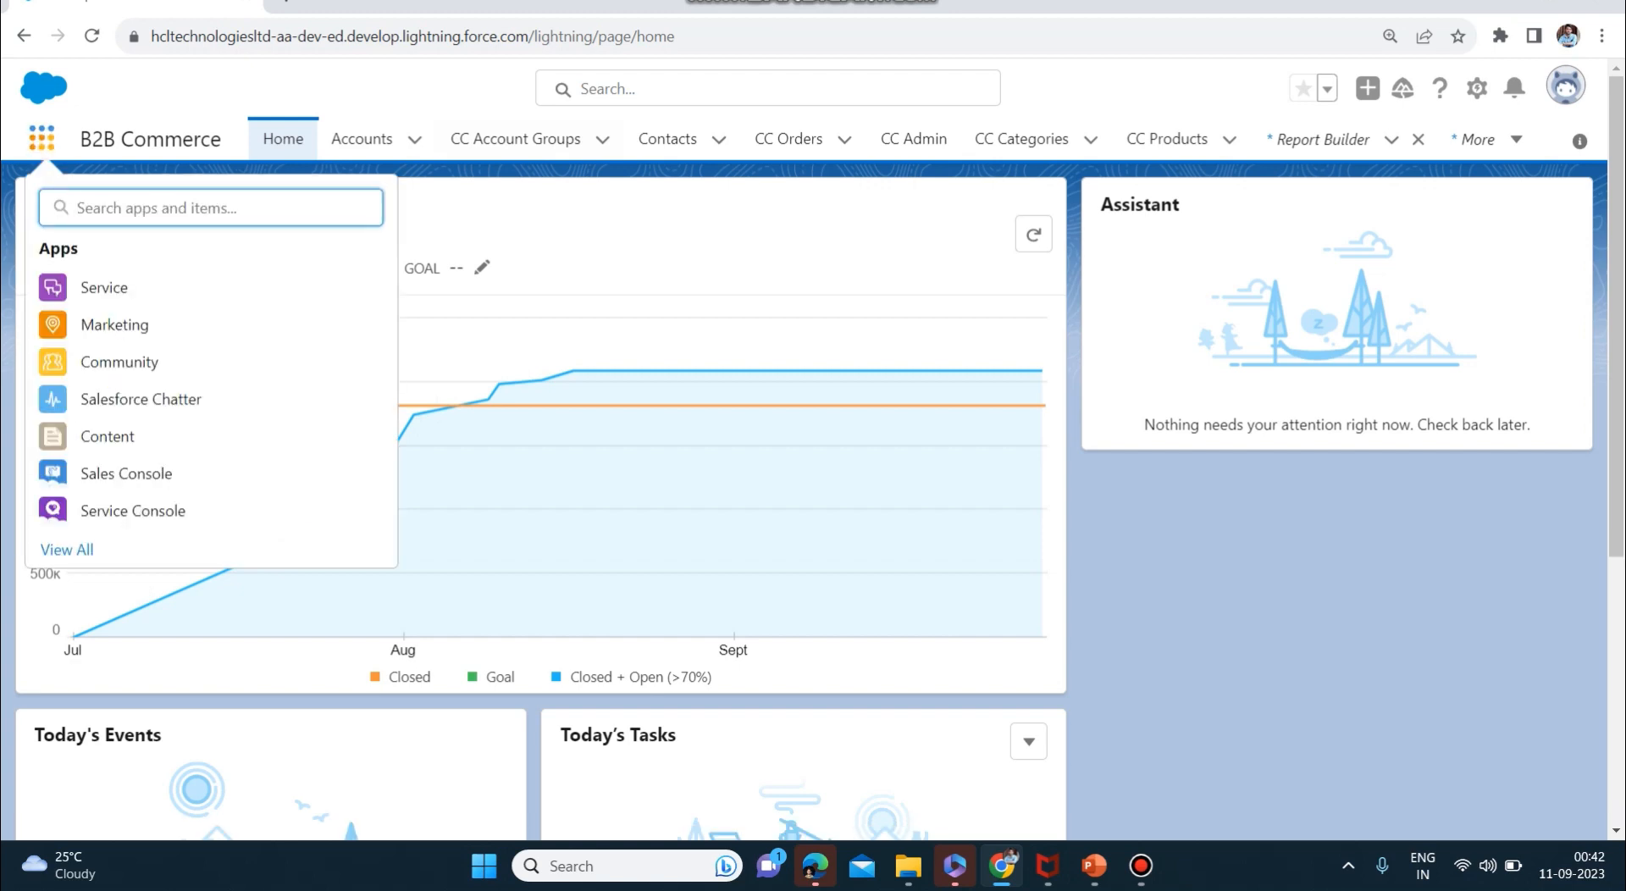
type("reports")
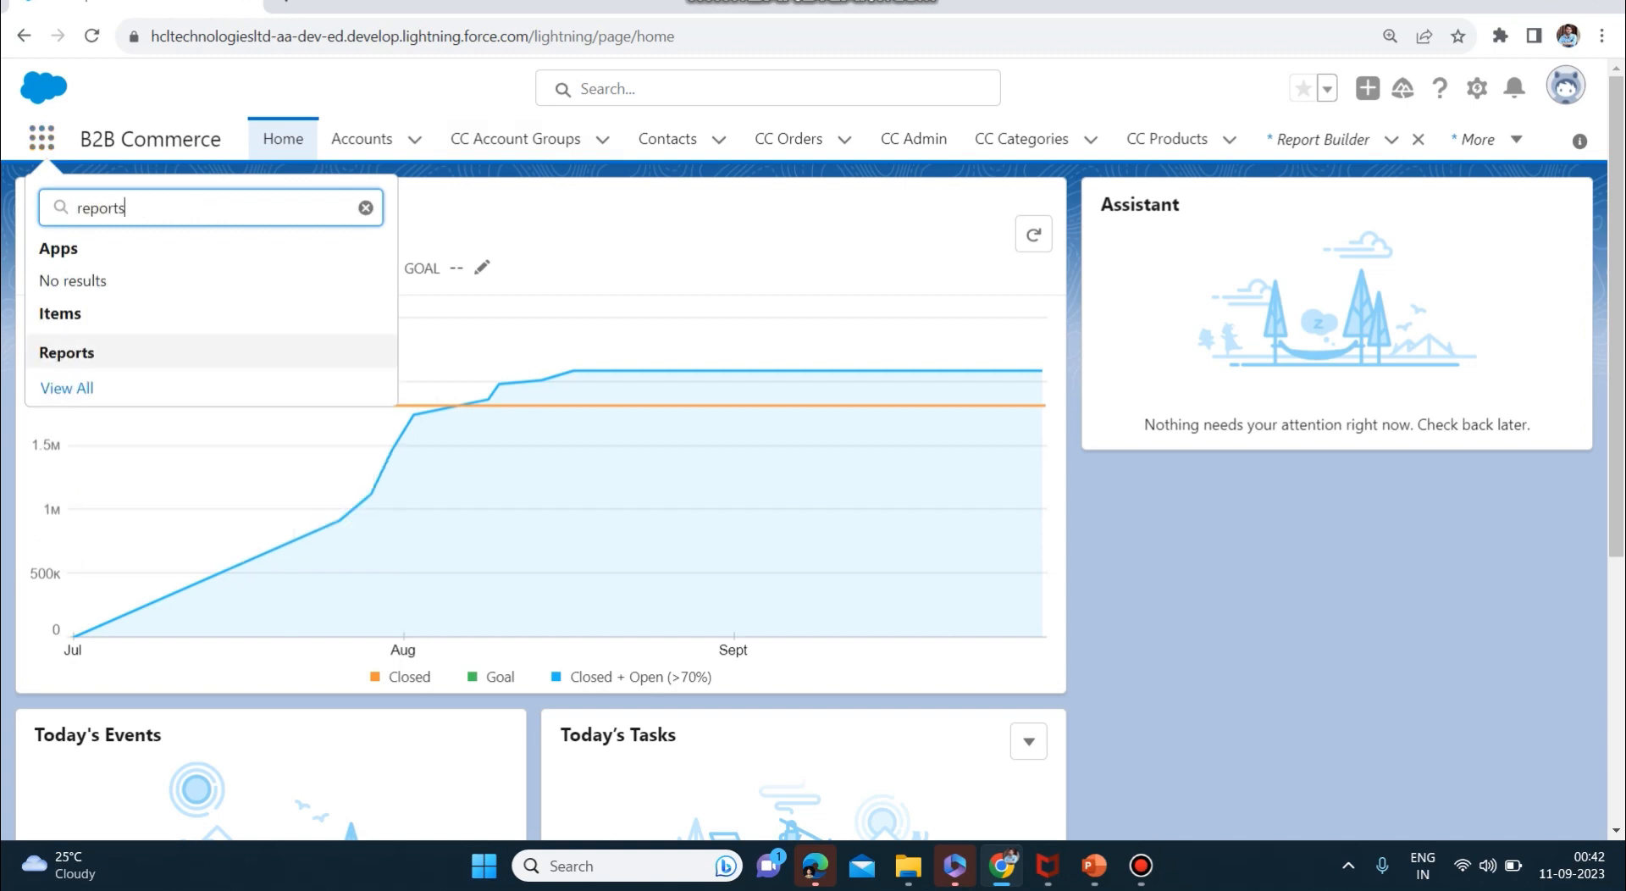
left_click(66, 352)
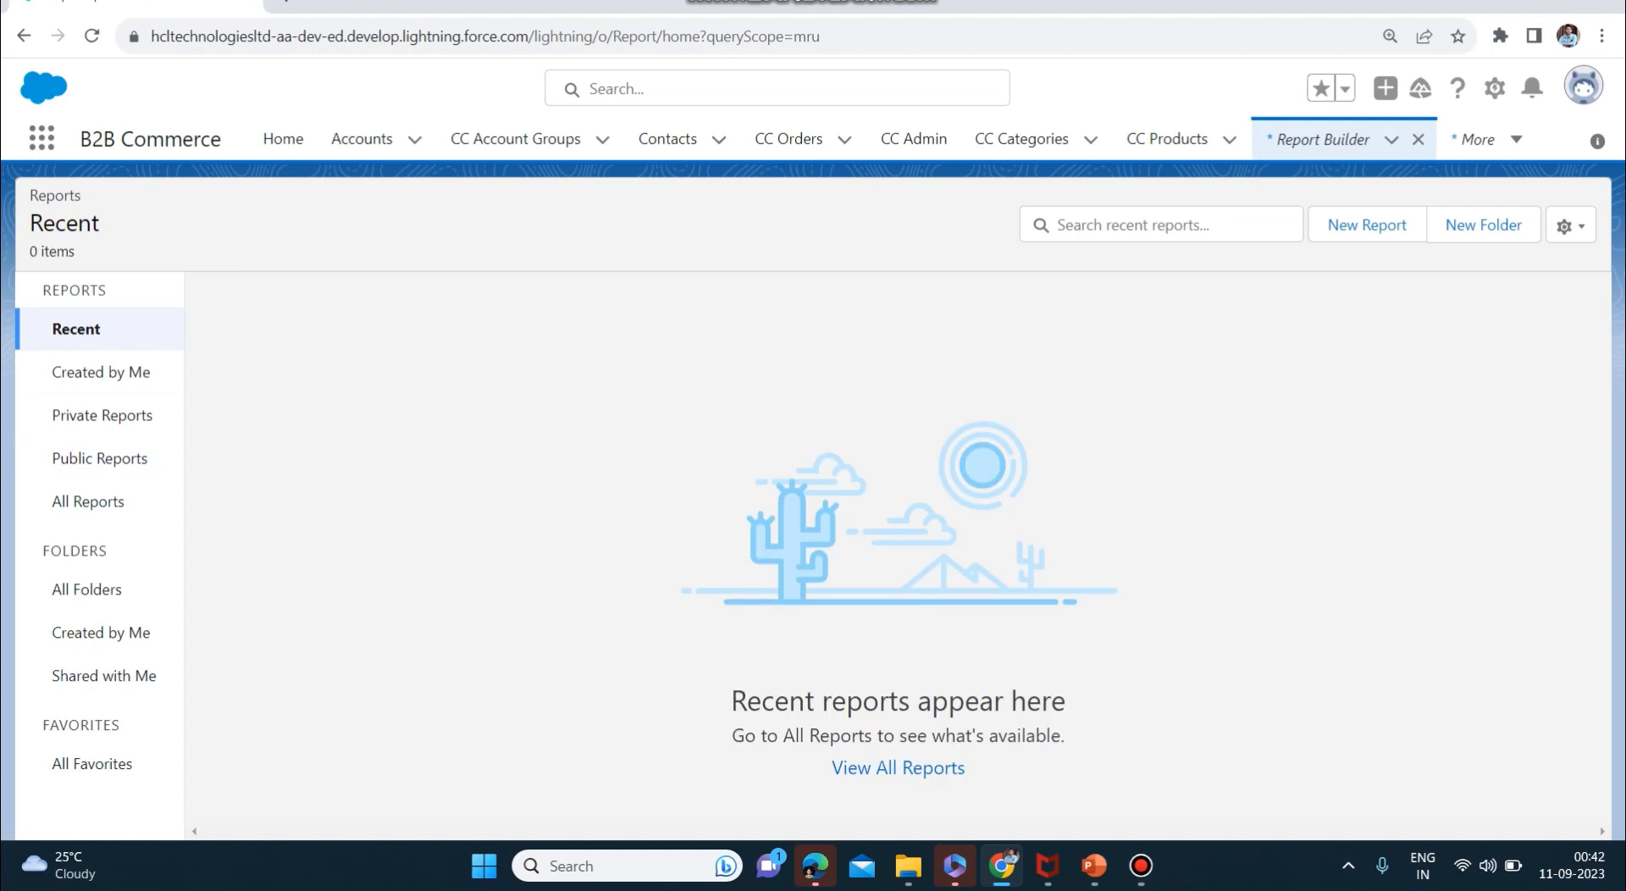
left_click(1367, 226)
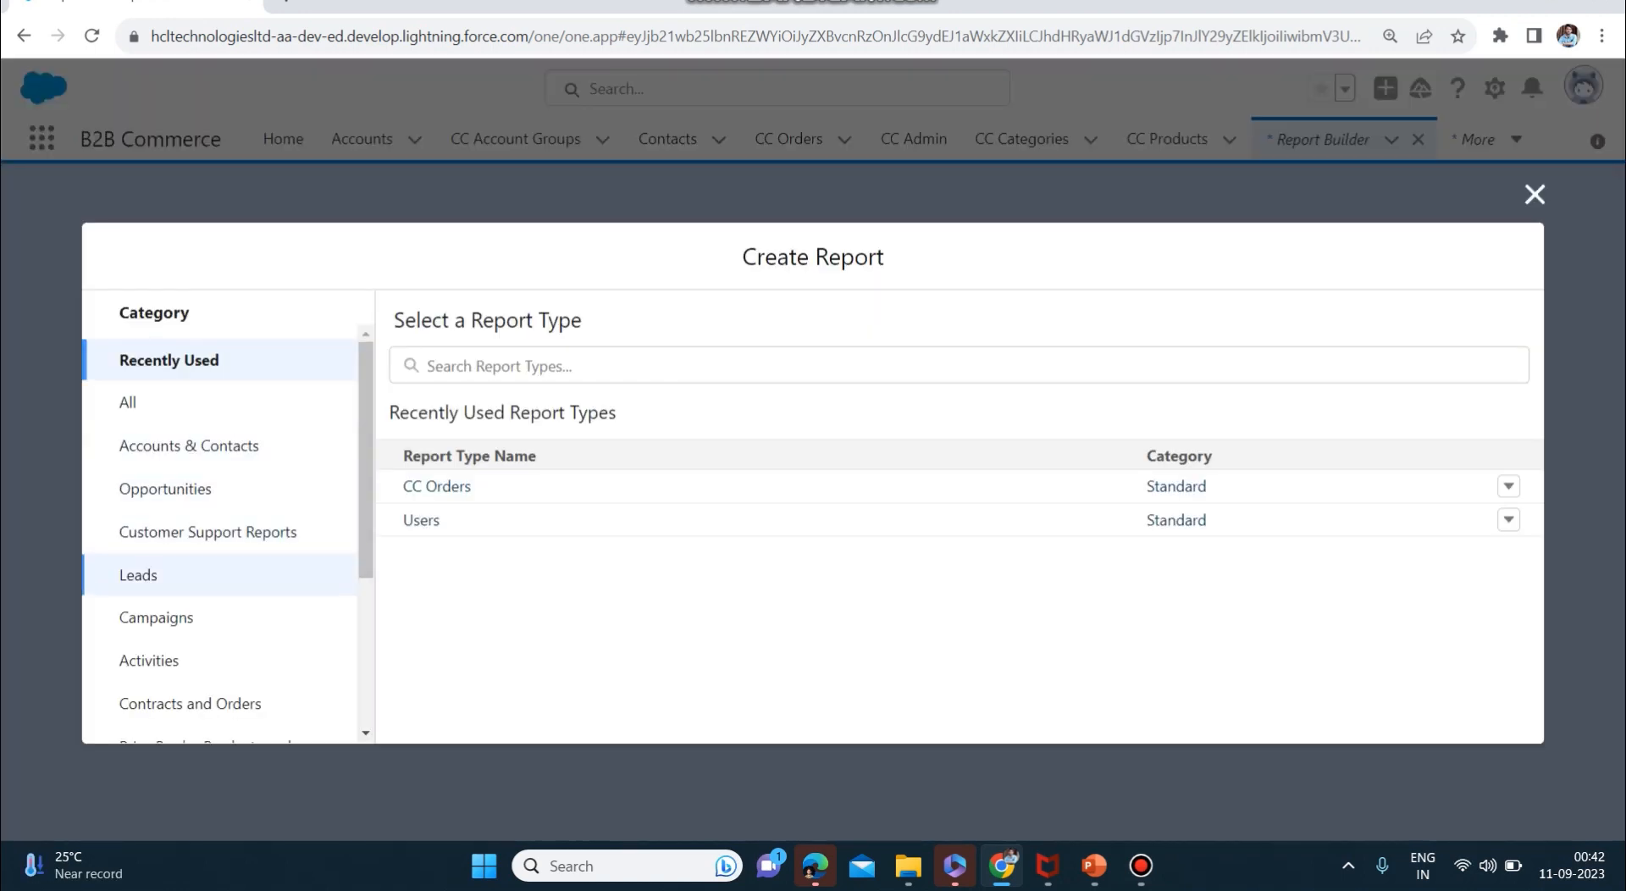
- Choose the Opportunities report type from the Opportunities category and start the report
scroll(220, 549, "down", 1)
scroll(220, 527, "down", 2)
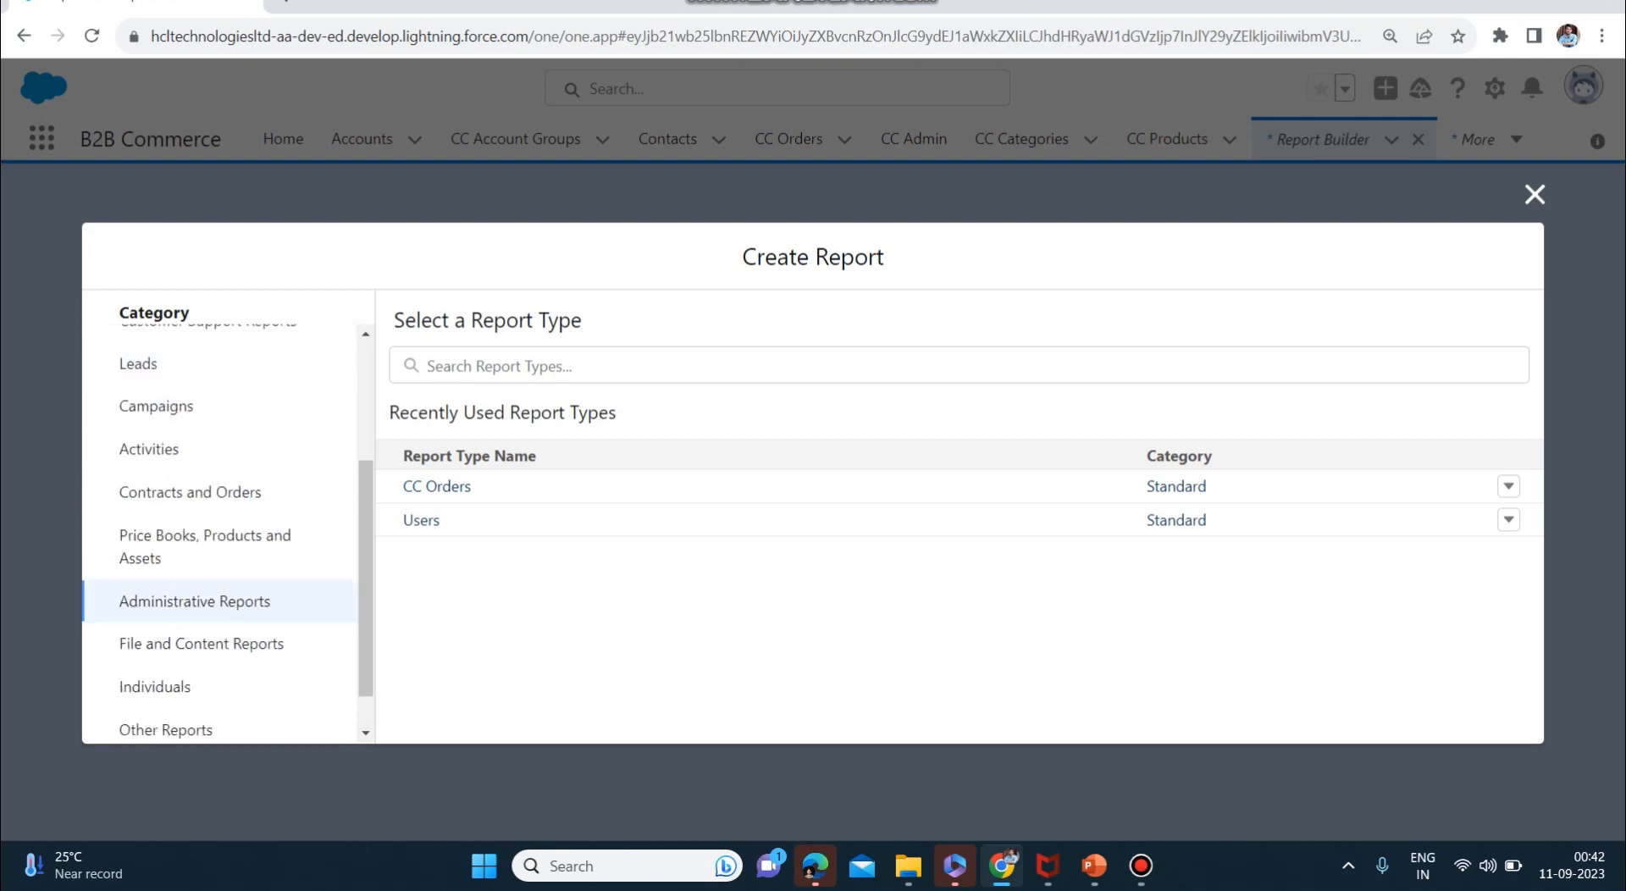
scroll(221, 527, "up", 3)
left_click(169, 489)
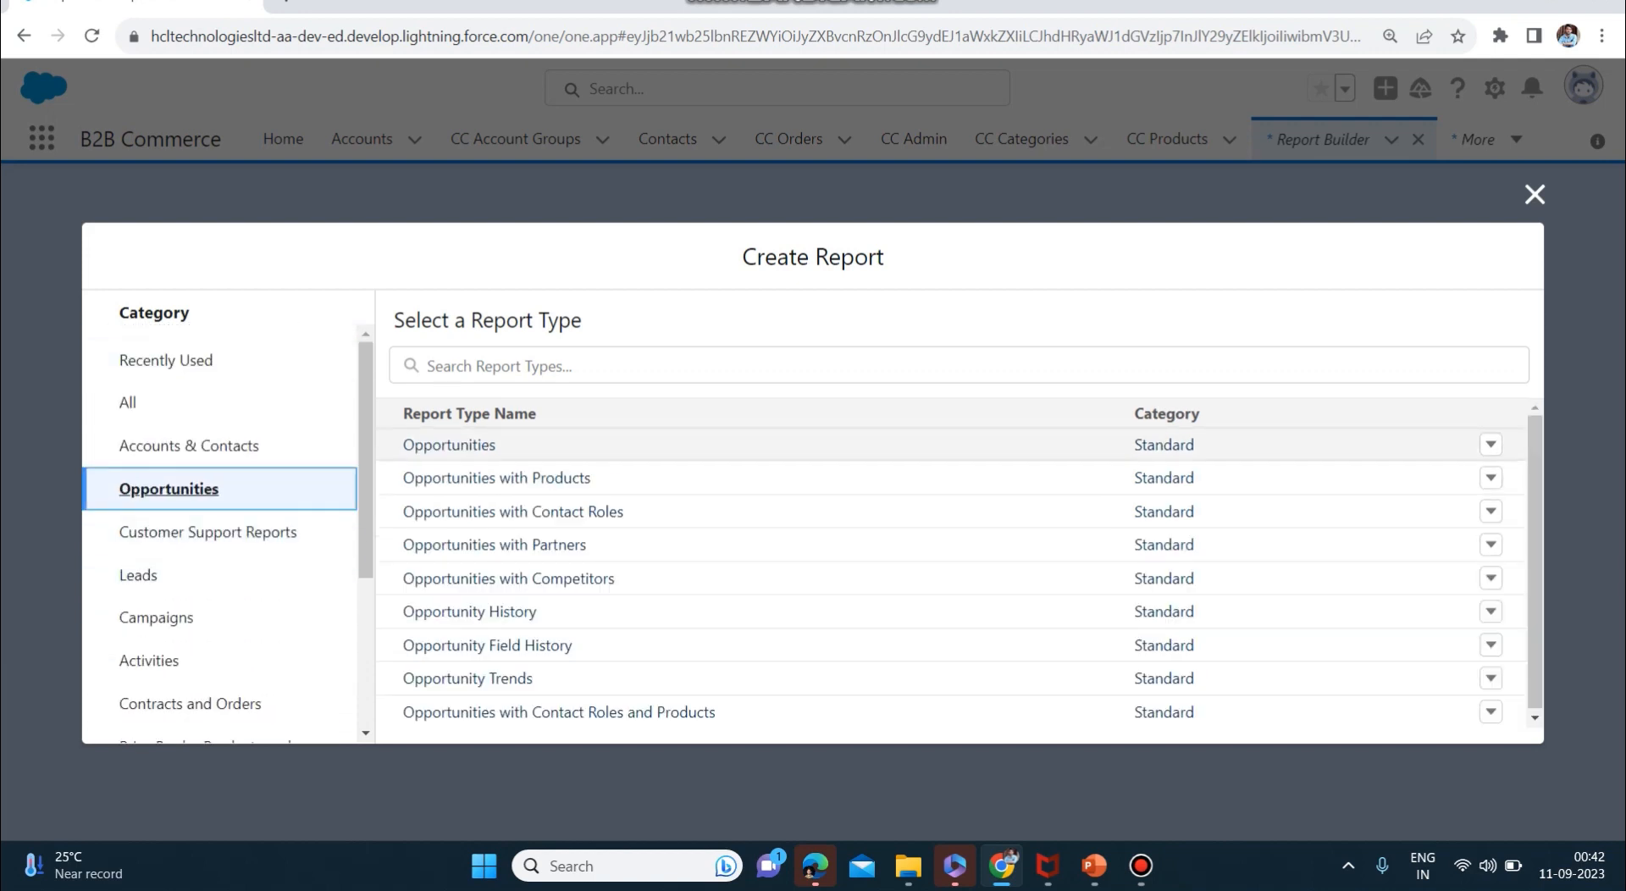
left_click(449, 444)
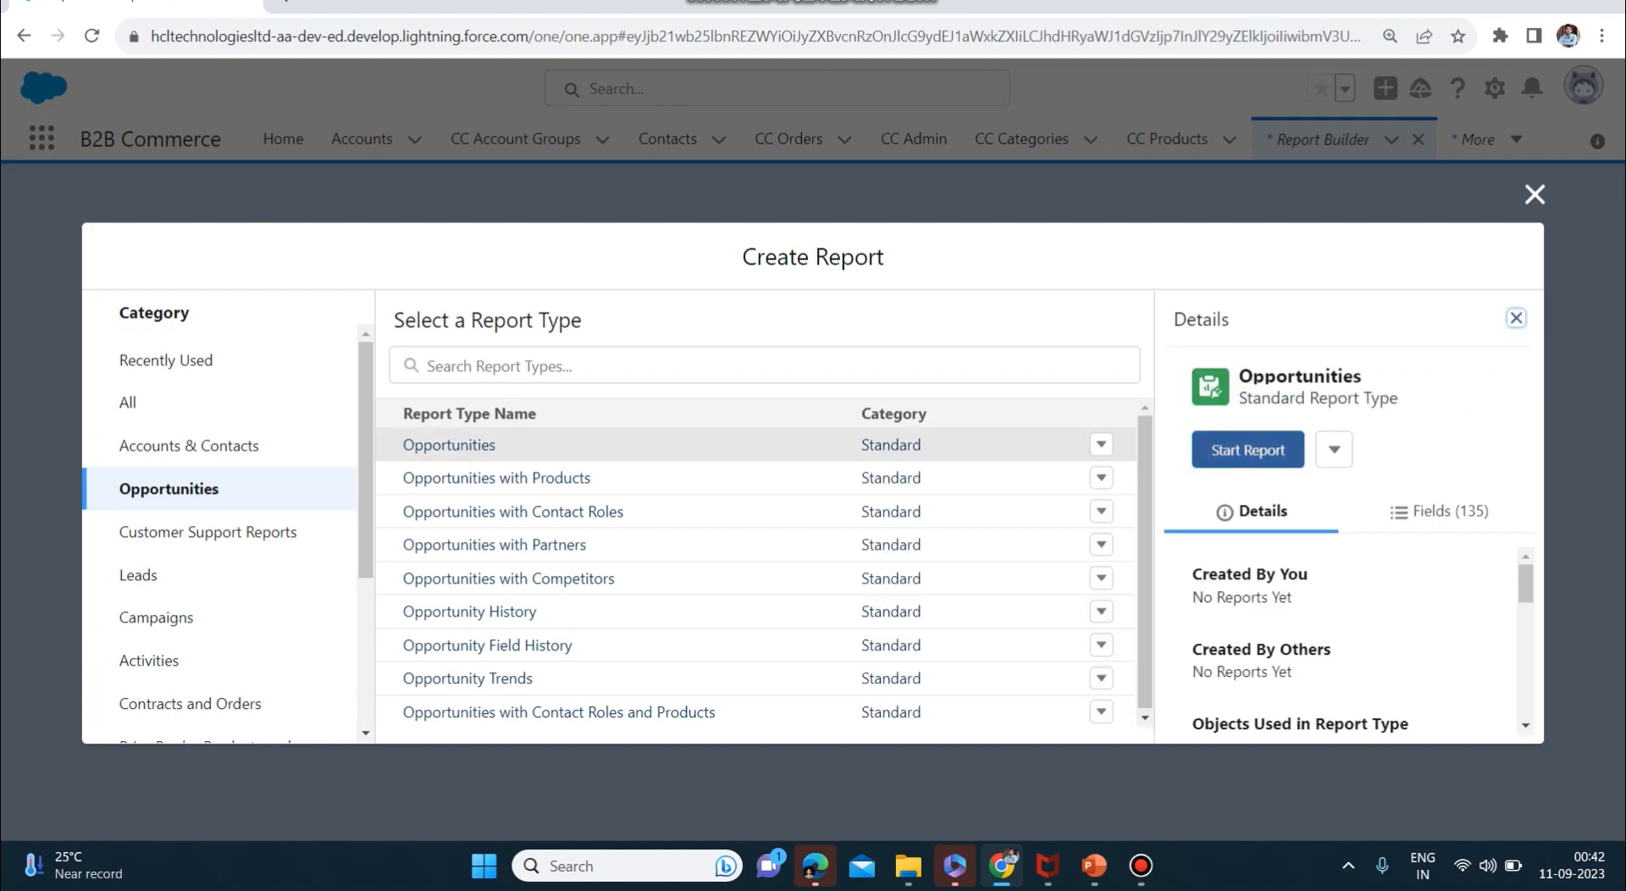
left_click(1248, 450)
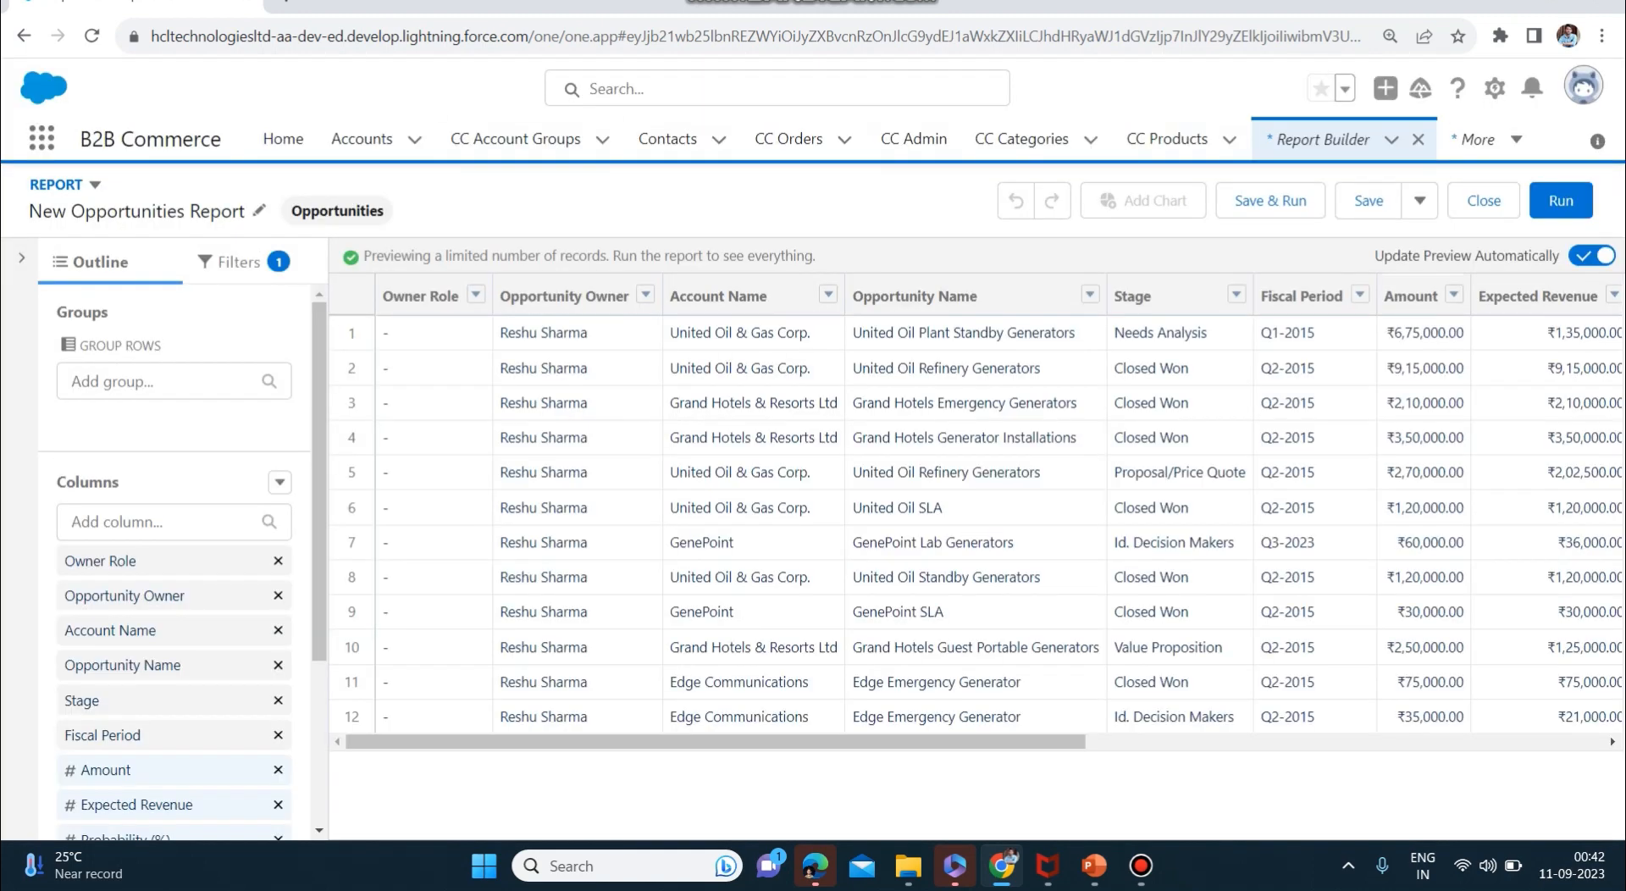
- Remove the Owner Role, Fiscal Period, Next Step, Lead Source and Type columns from the report
mouse_move(716, 742)
left_mouse_down()
mouse_move(1230, 742)
mouse_move(716, 741)
left_mouse_up()
scroll(174, 559, "down", 2)
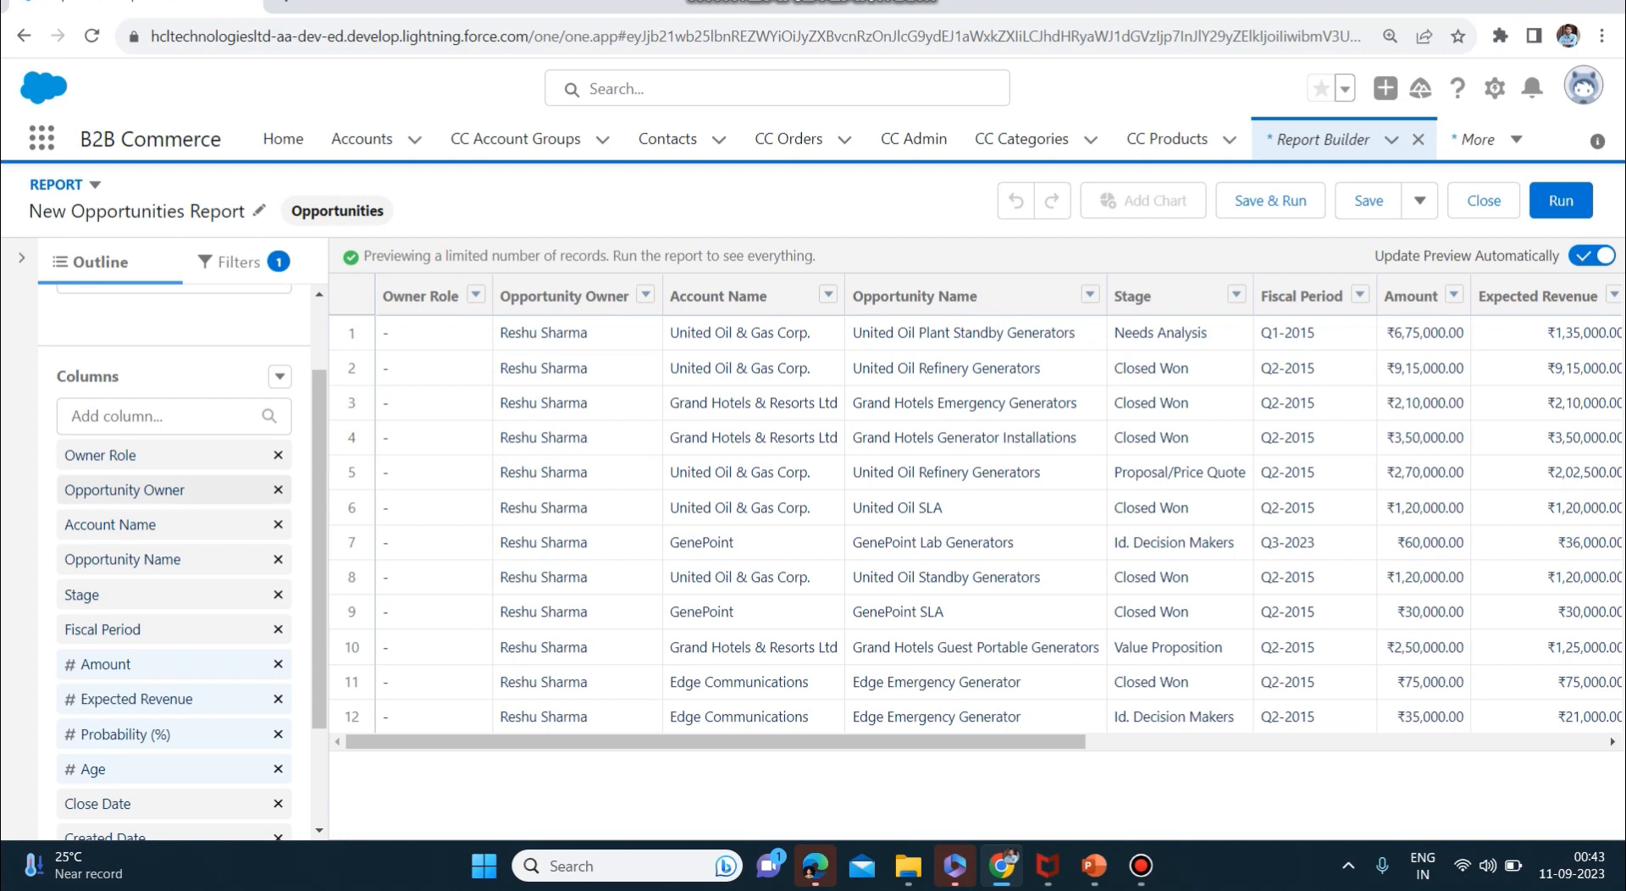
left_click(278, 456)
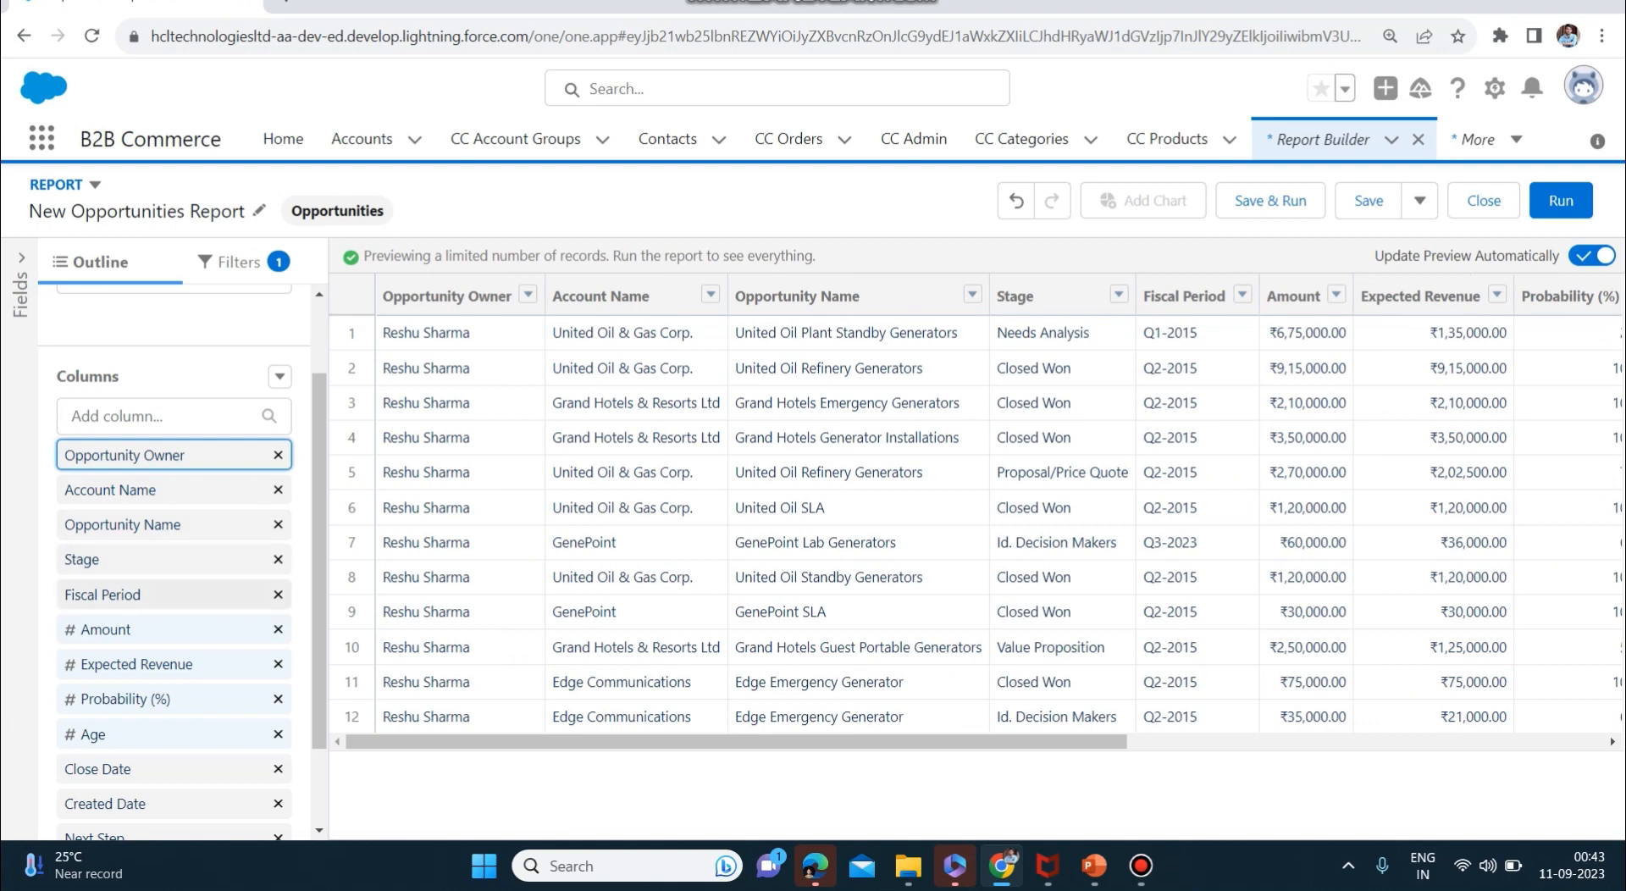
left_click(278, 595)
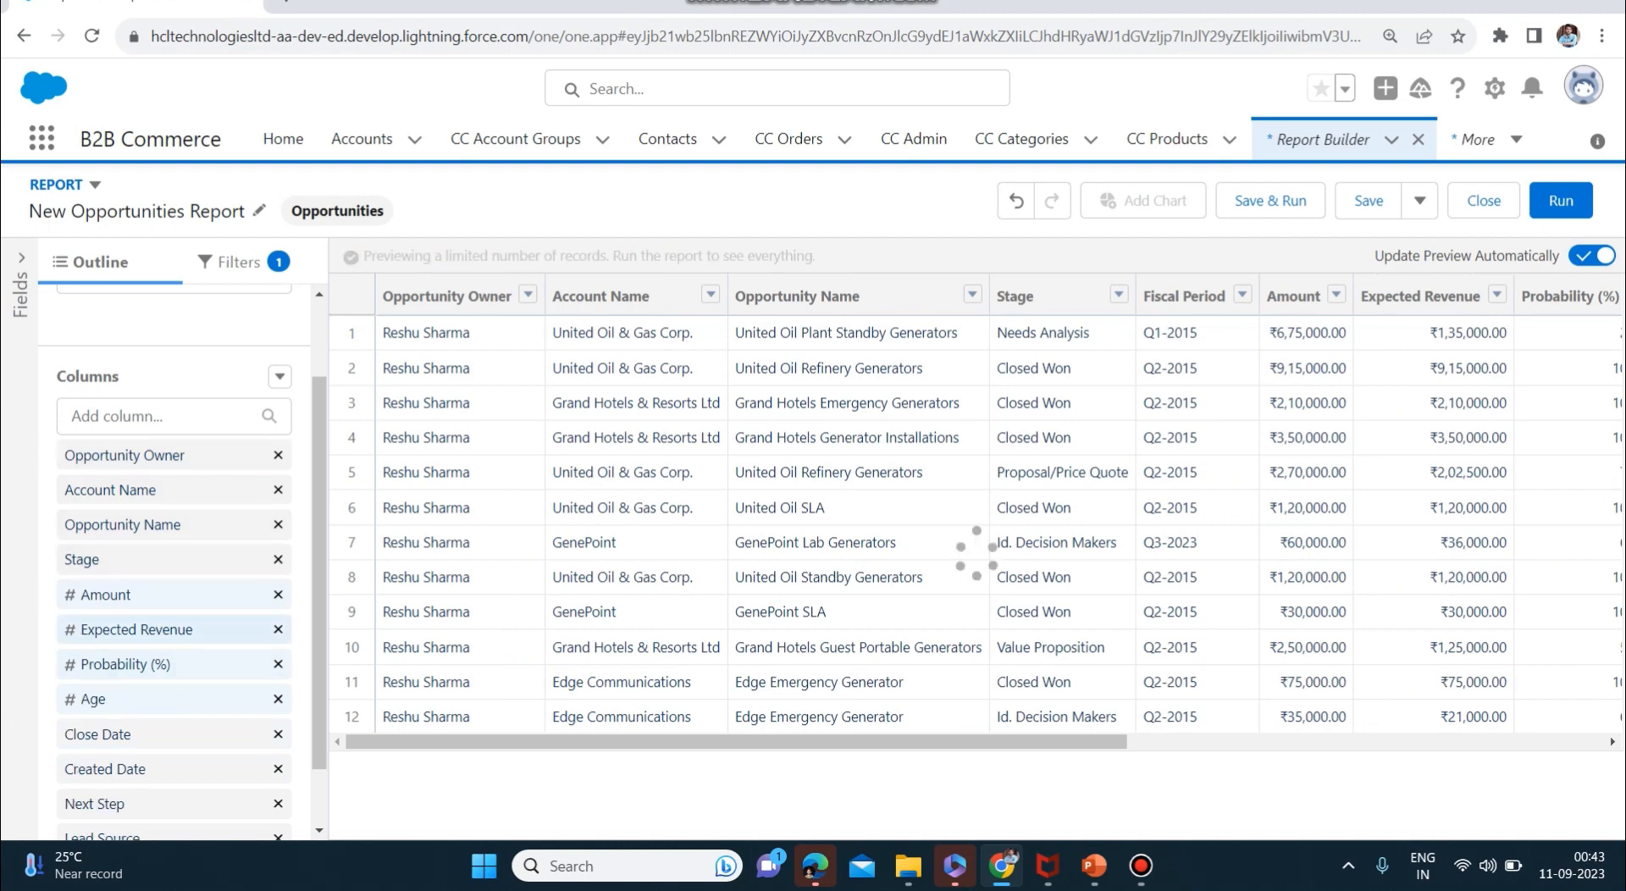
scroll(254, 661, "down", 1)
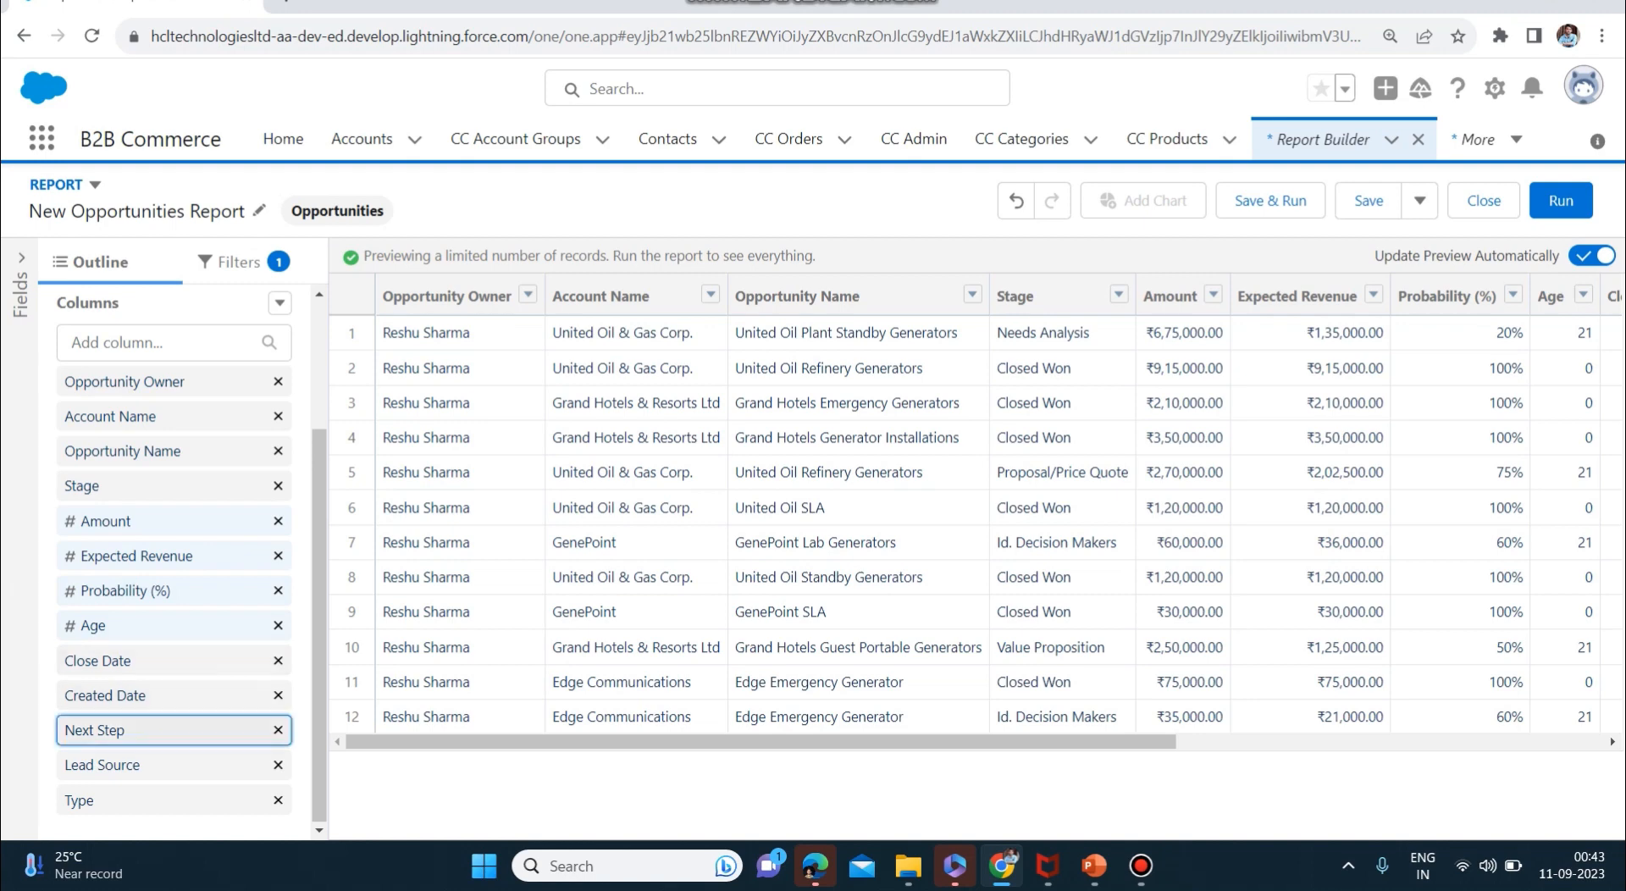
left_click(278, 730)
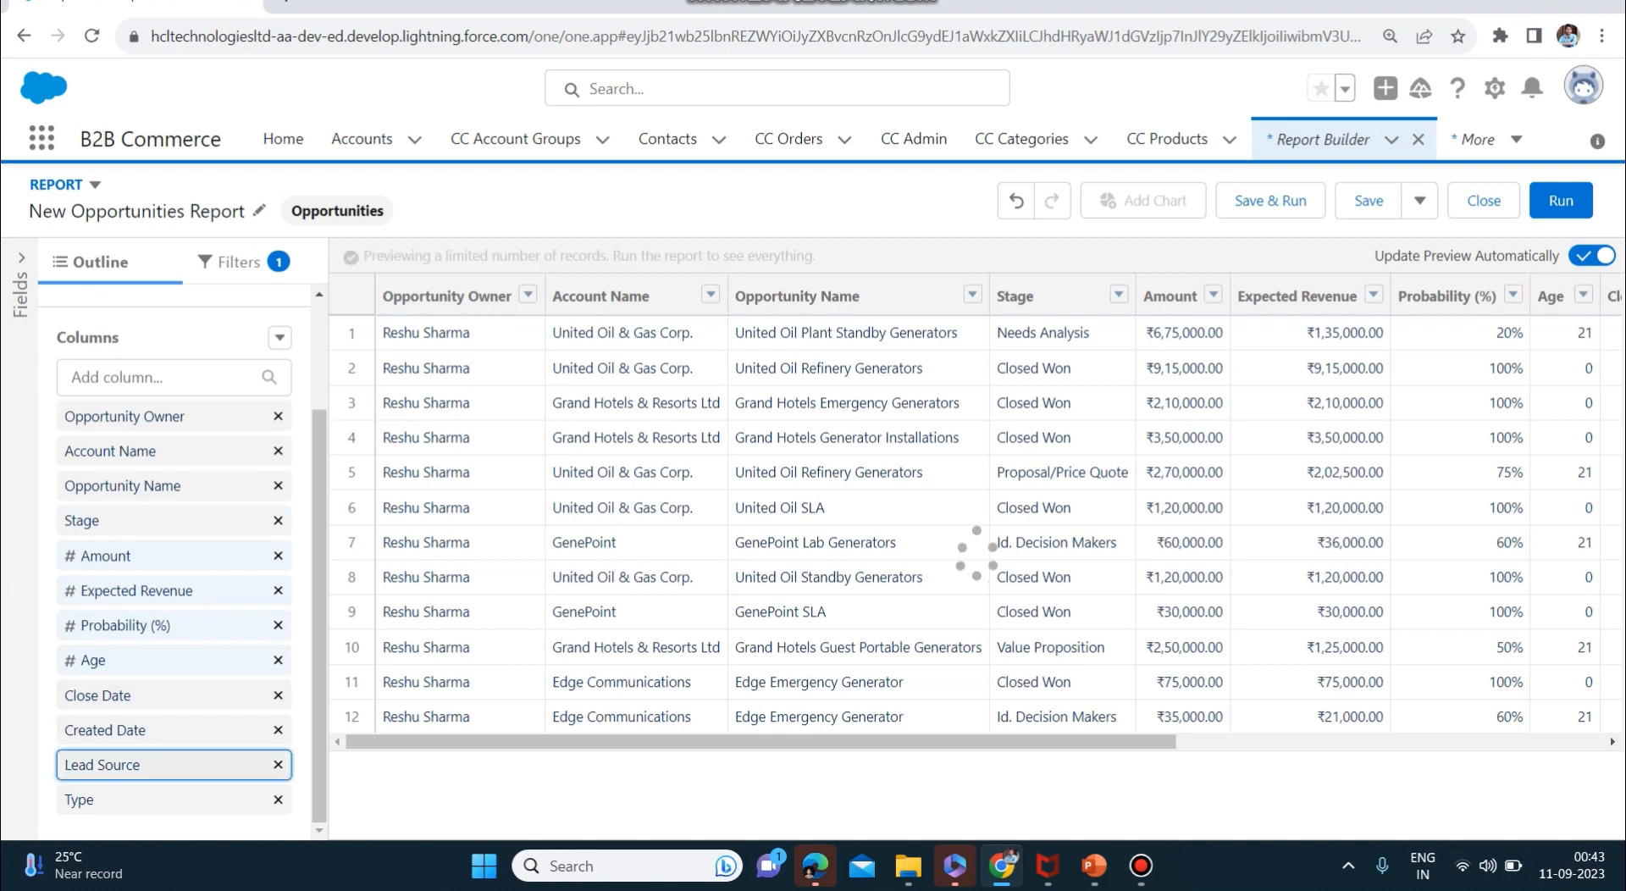
left_click(278, 765)
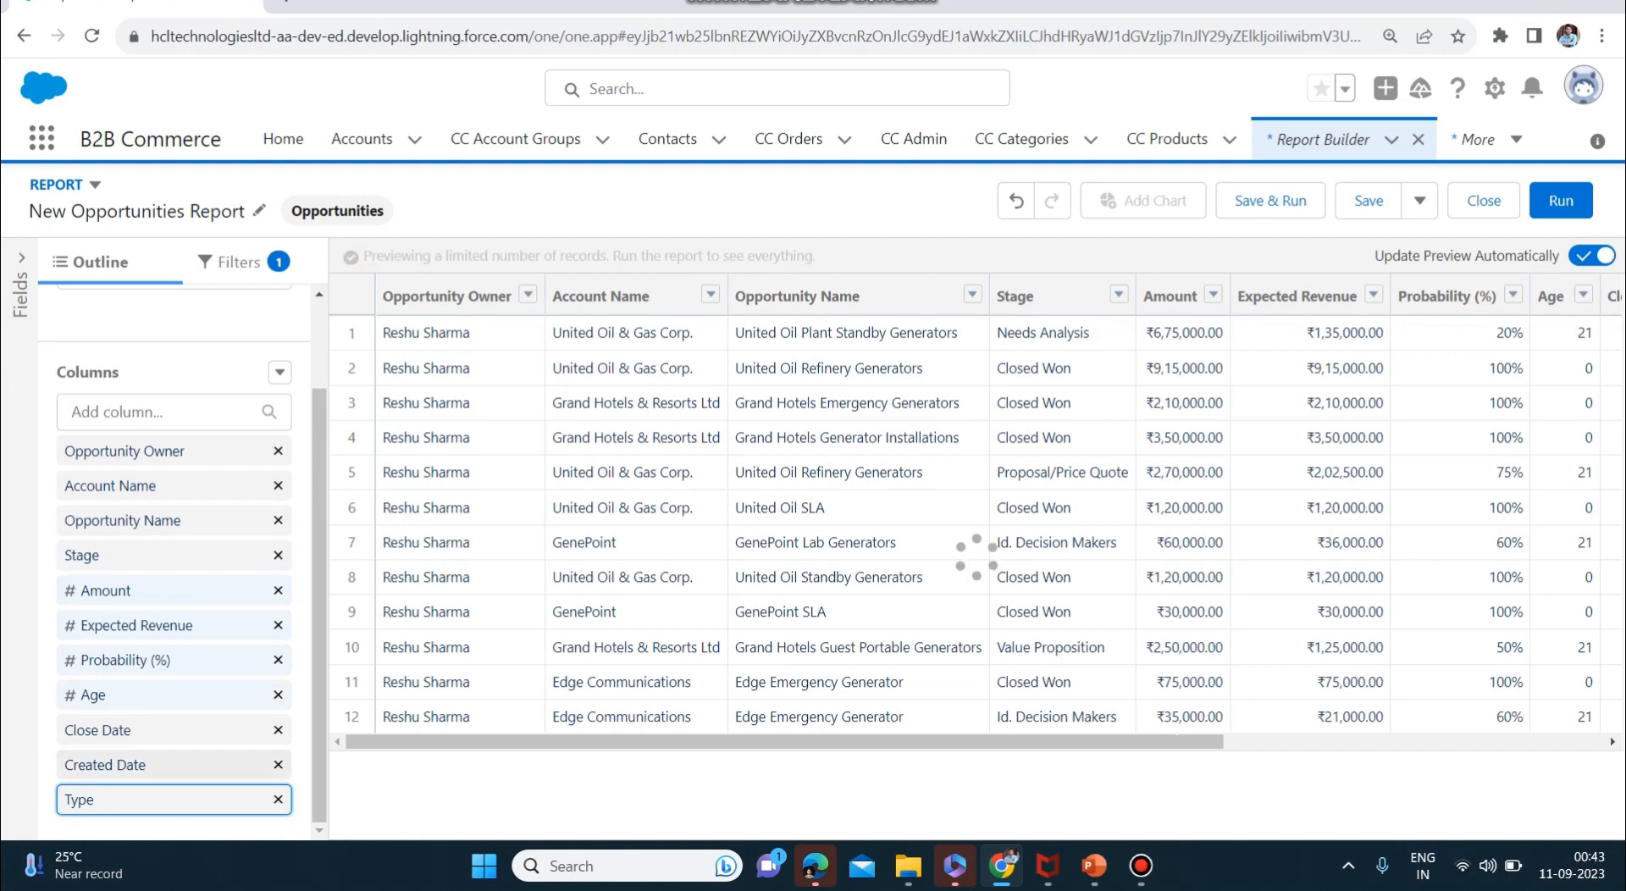
left_click(277, 800)
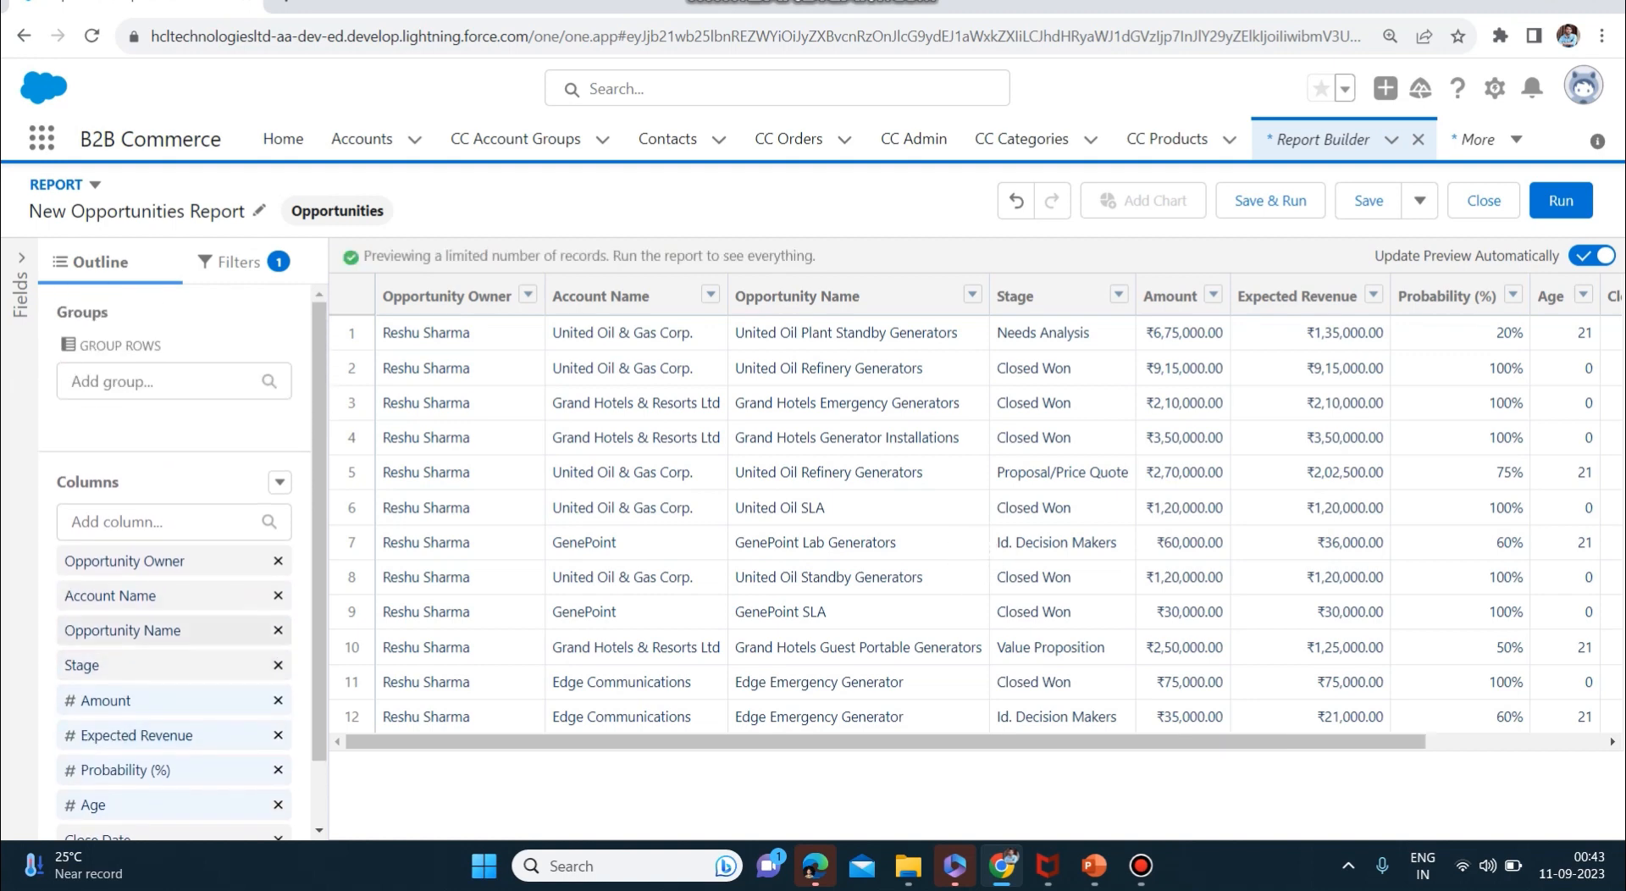
scroll(173, 559, "down", 1)
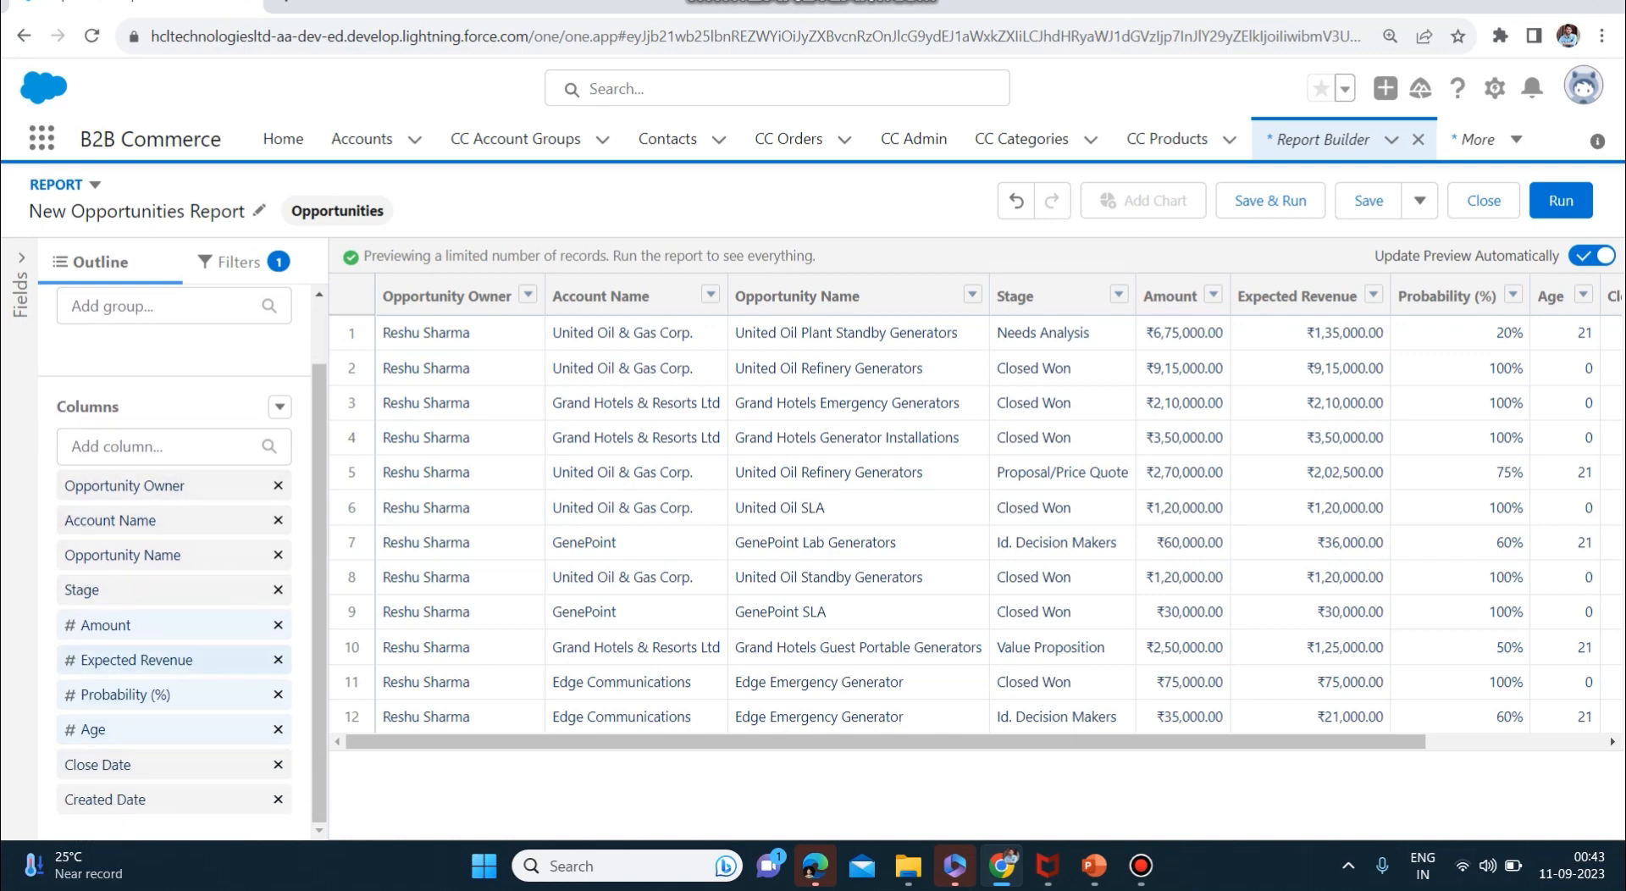
mouse_move(847, 742)
left_mouse_down()
mouse_move(1027, 742)
mouse_move(848, 742)
left_mouse_up()
mouse_move(848, 742)
left_mouse_down()
mouse_move(1026, 742)
mouse_move(848, 742)
left_mouse_up()
scroll(173, 550, "up", 1)
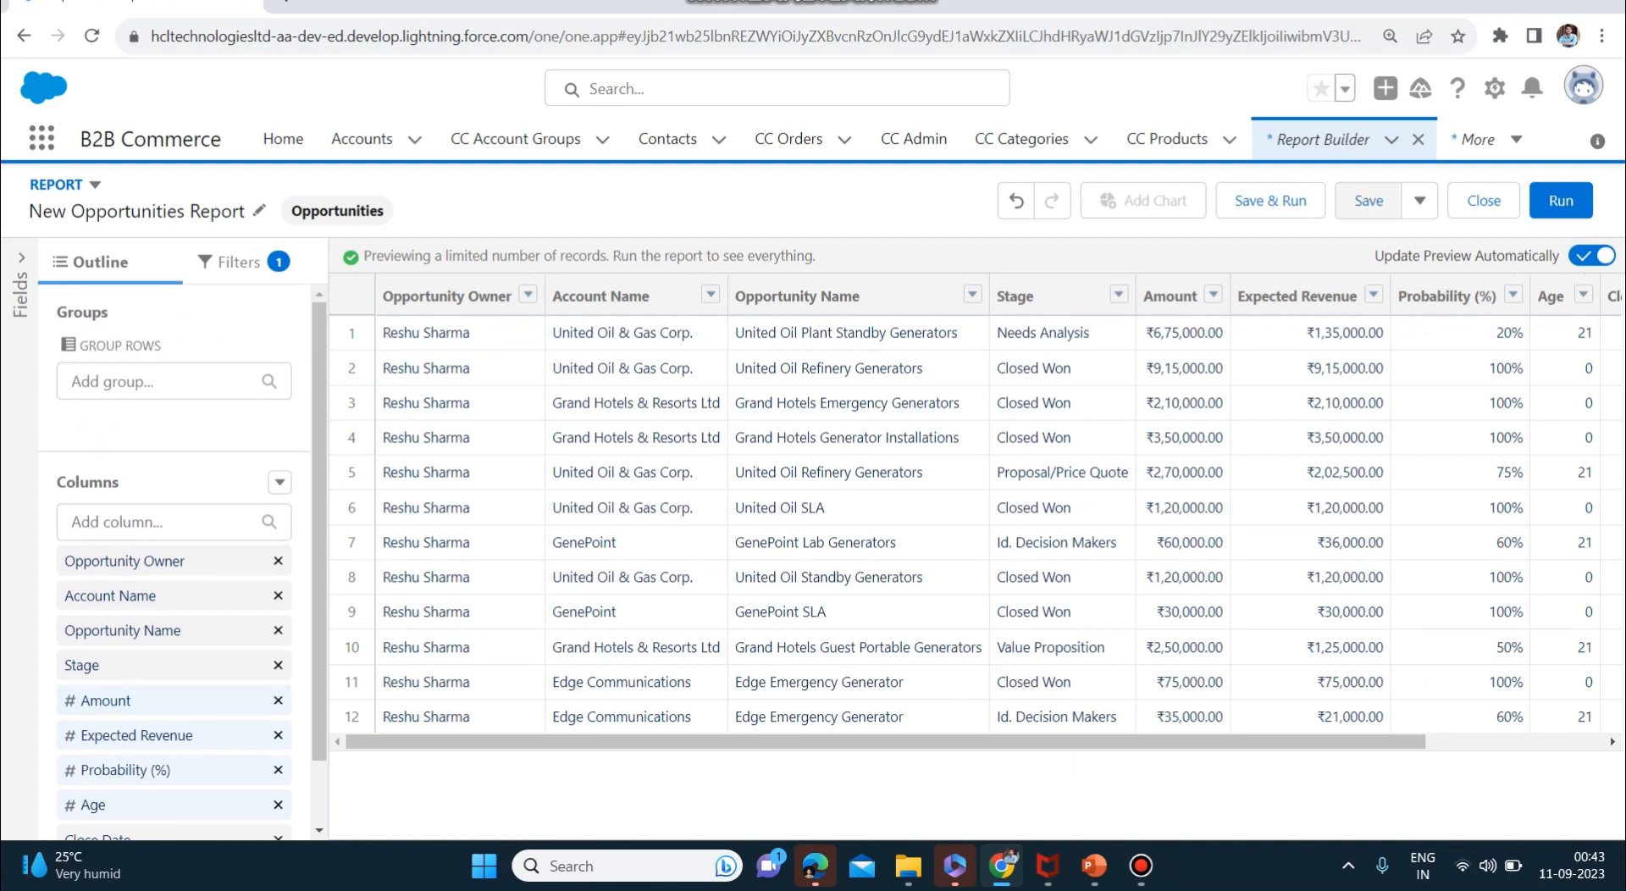
- Save the report under the name "Opportunities Test Report1"
left_click(1368, 200)
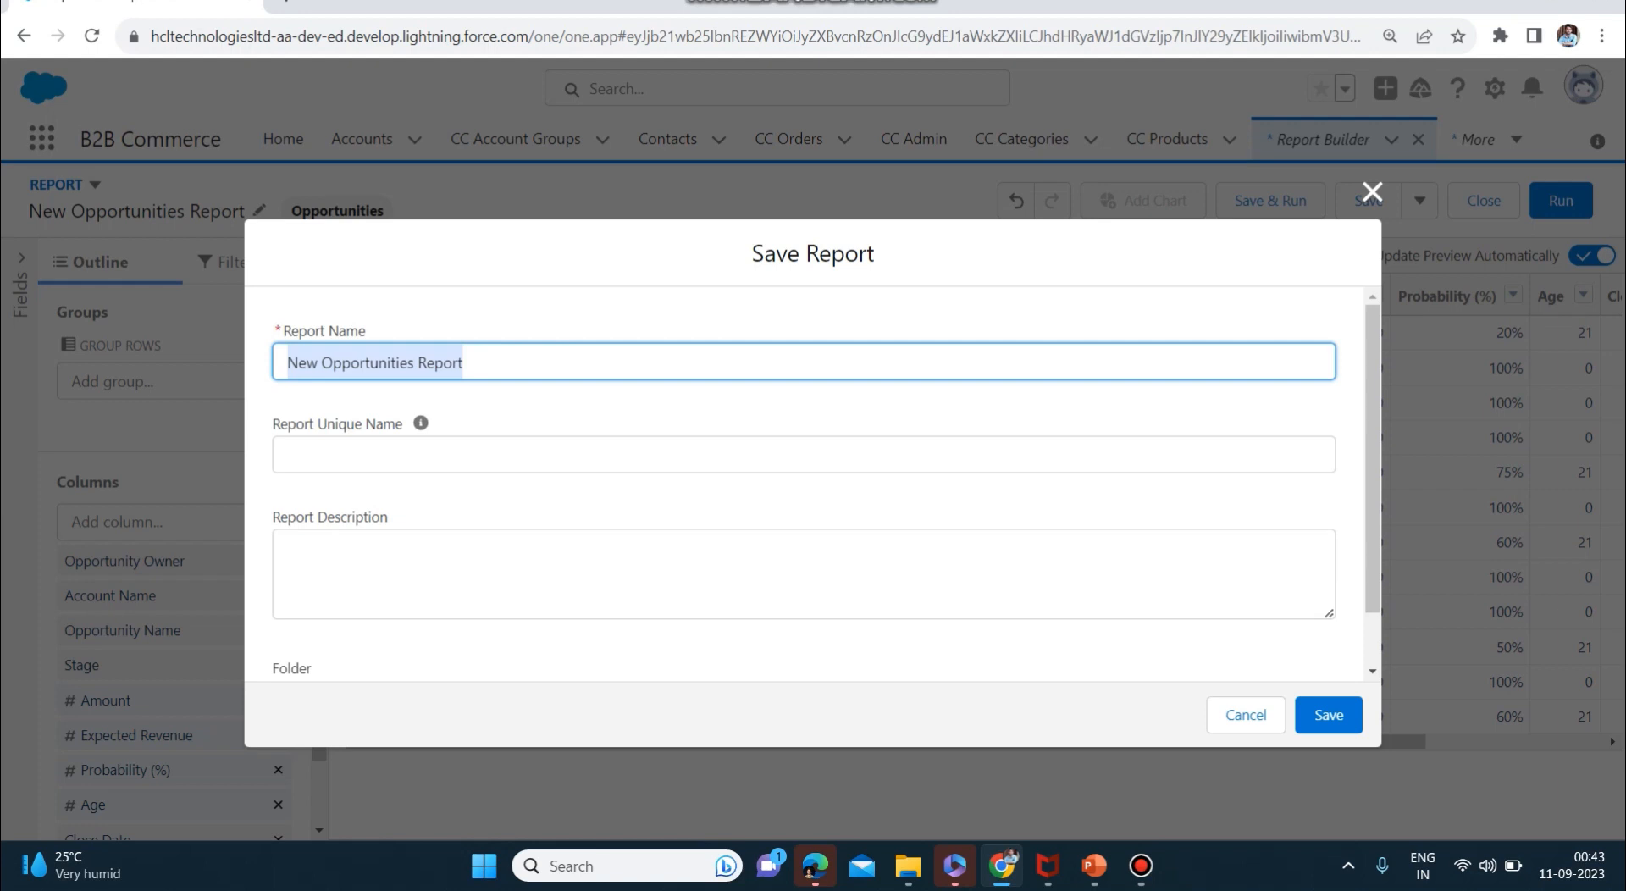
left_click(288, 362)
key("BackSpace")
key("BackSpace")
key("BackSpace")
key("BackSpace")
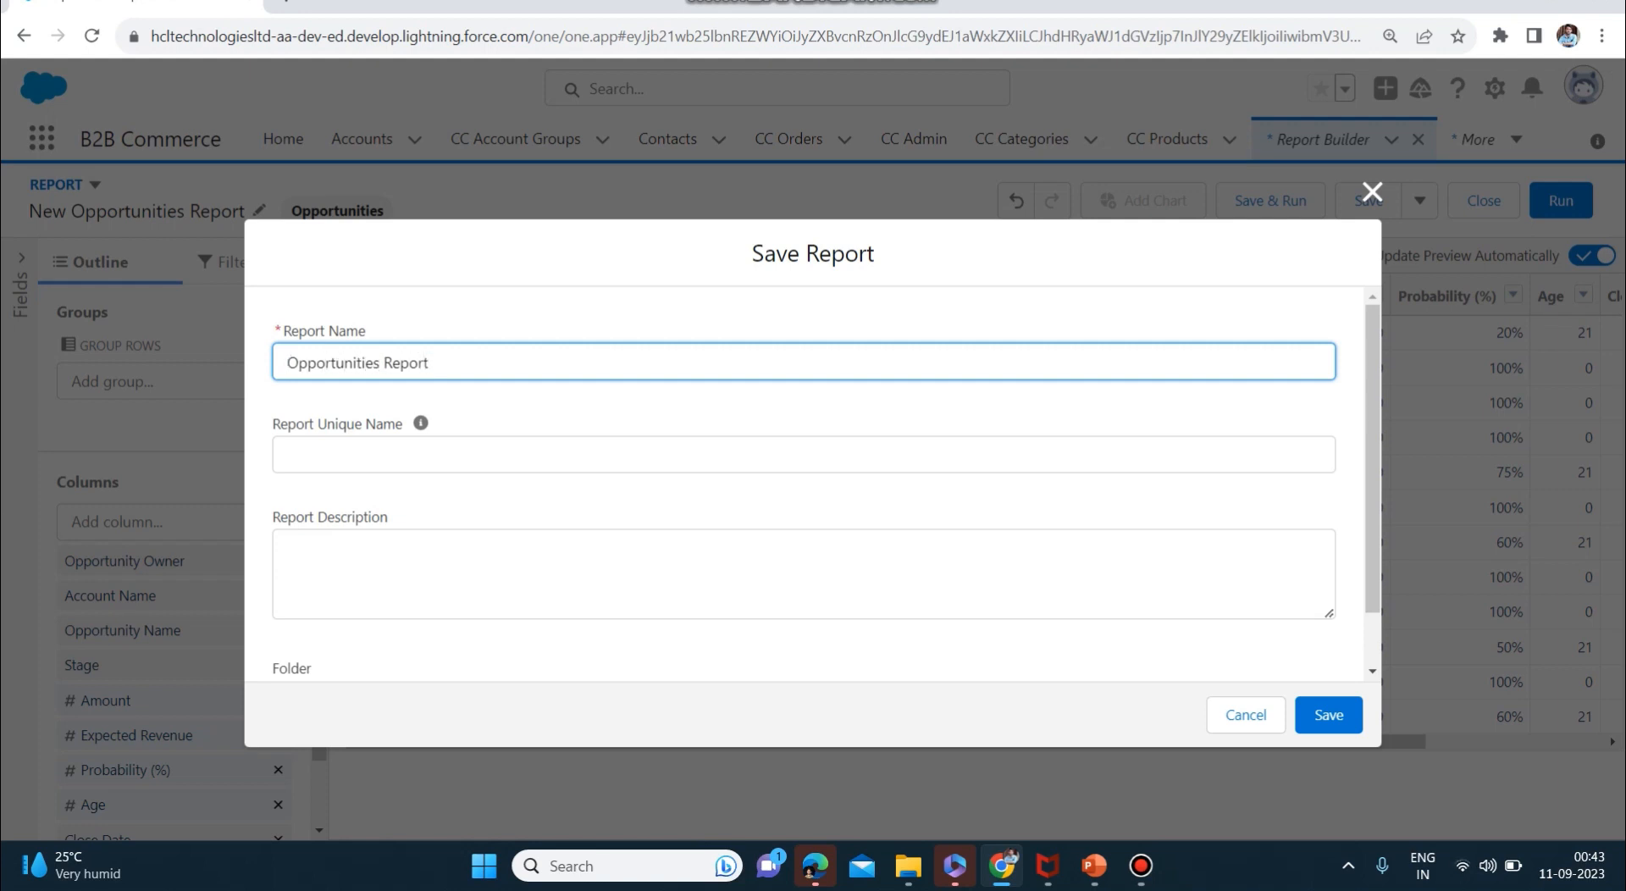
left_click(384, 362)
type("Test")
key("End")
type("1")
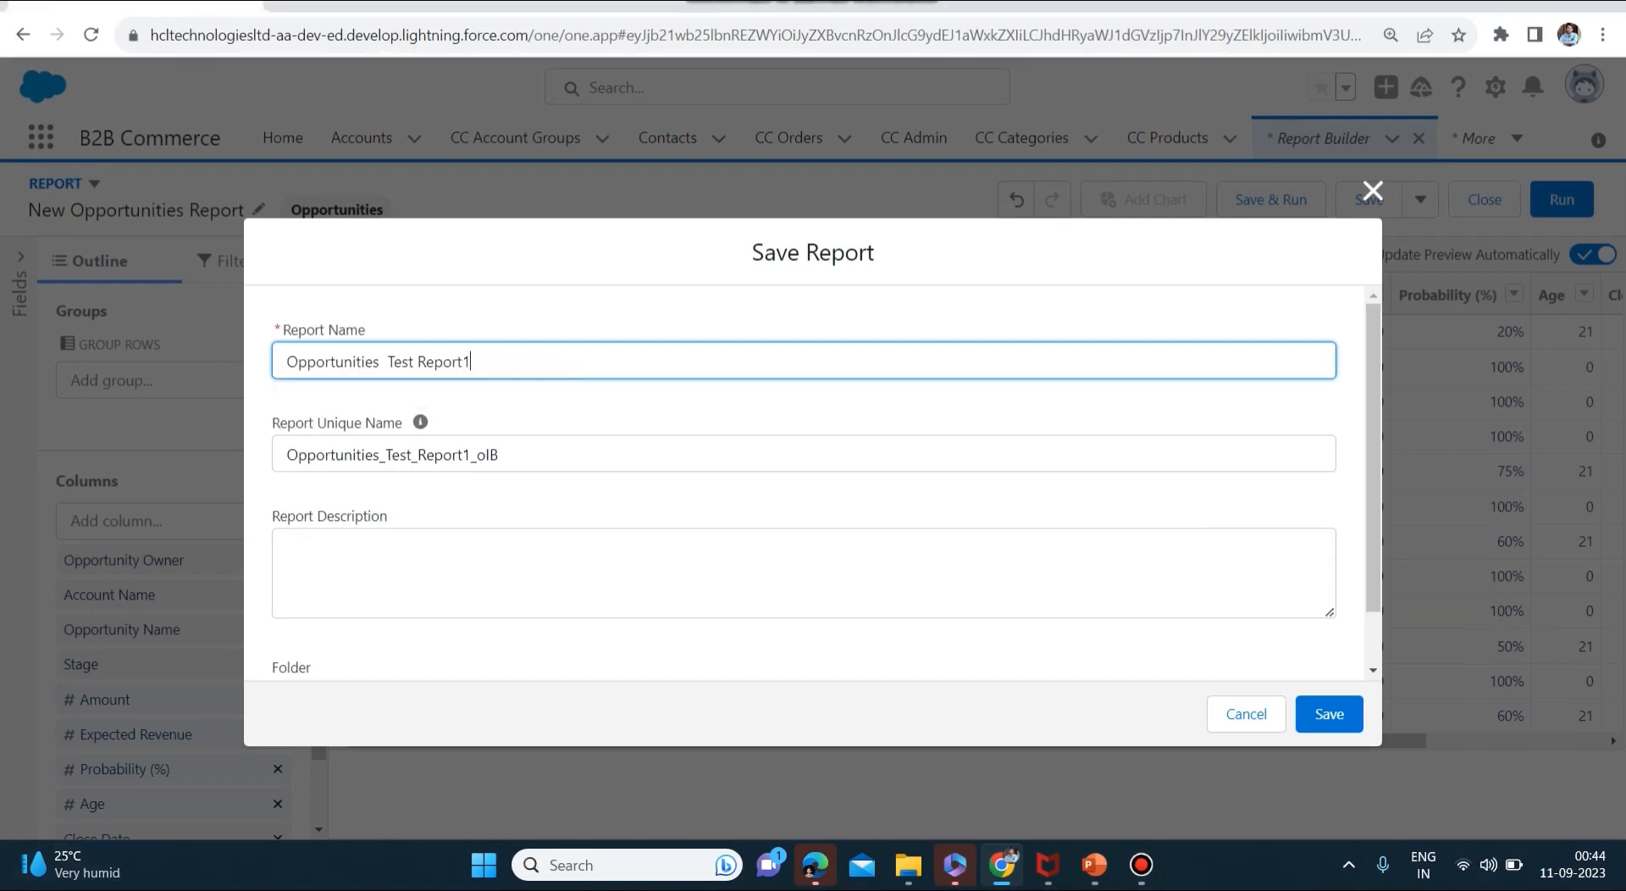
left_click(1329, 714)
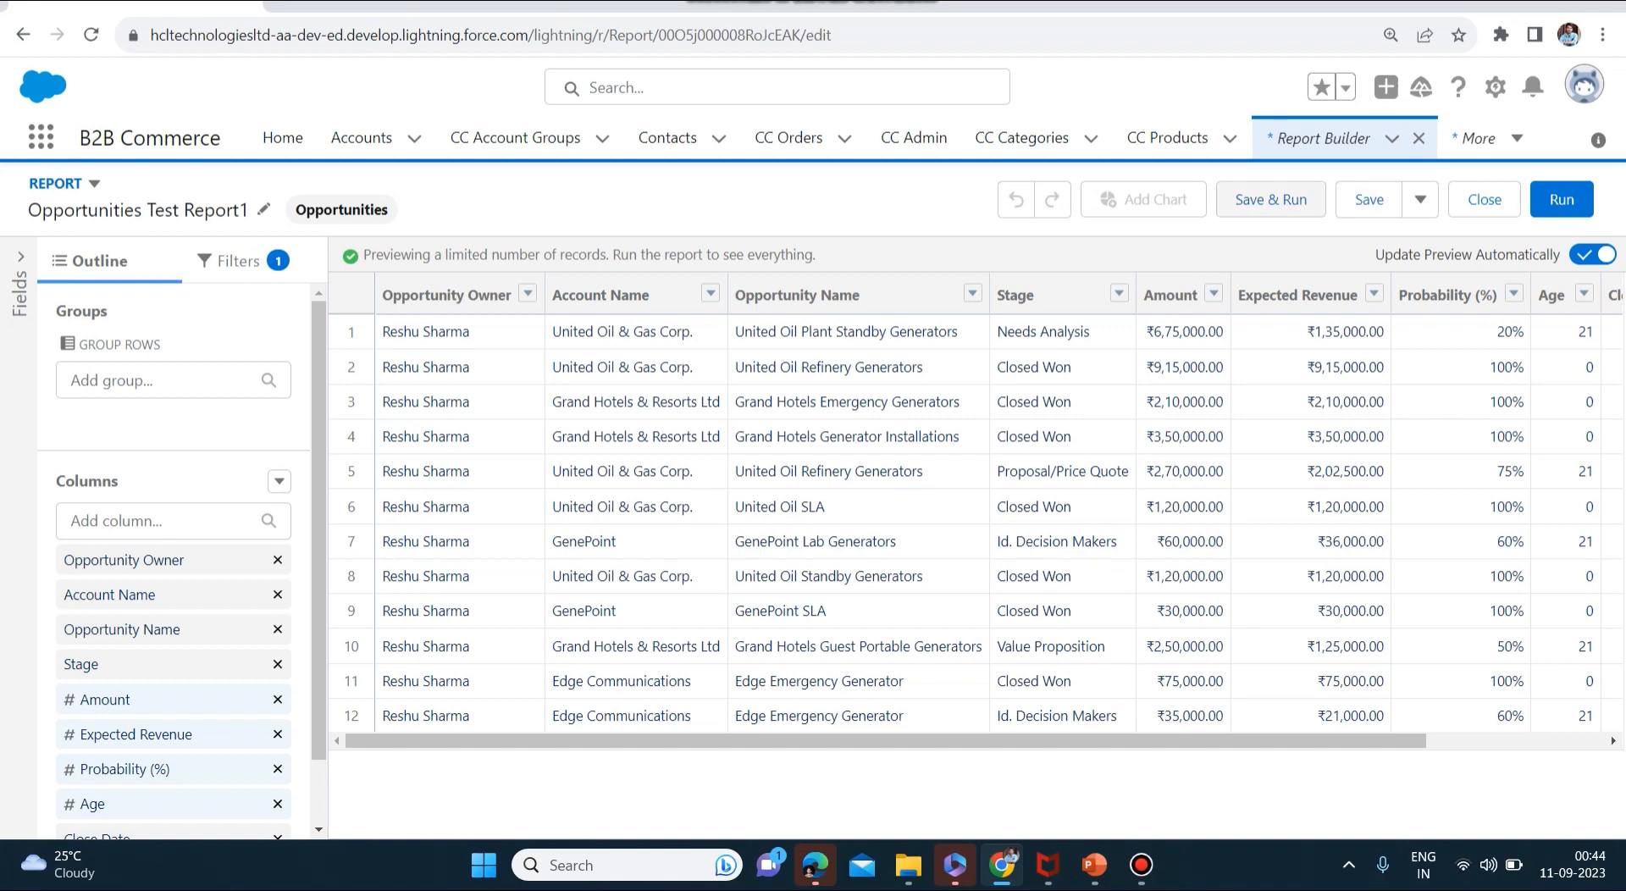
- Save and run the report, and enable field editing in its results
left_click(1271, 199)
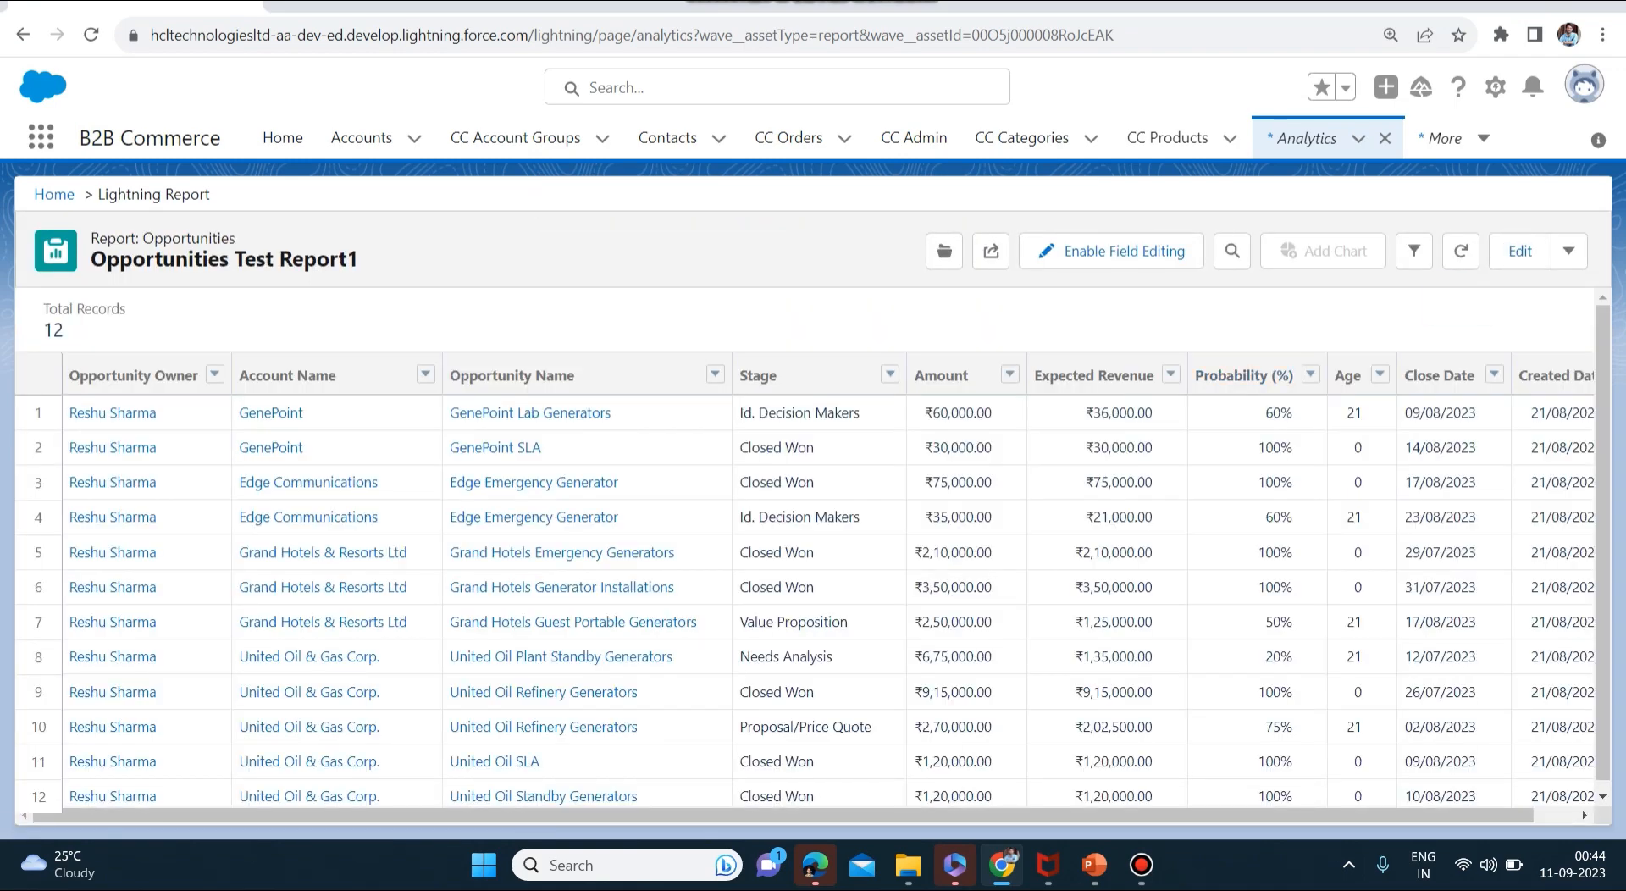
left_click(573, 622)
left_click(1111, 251)
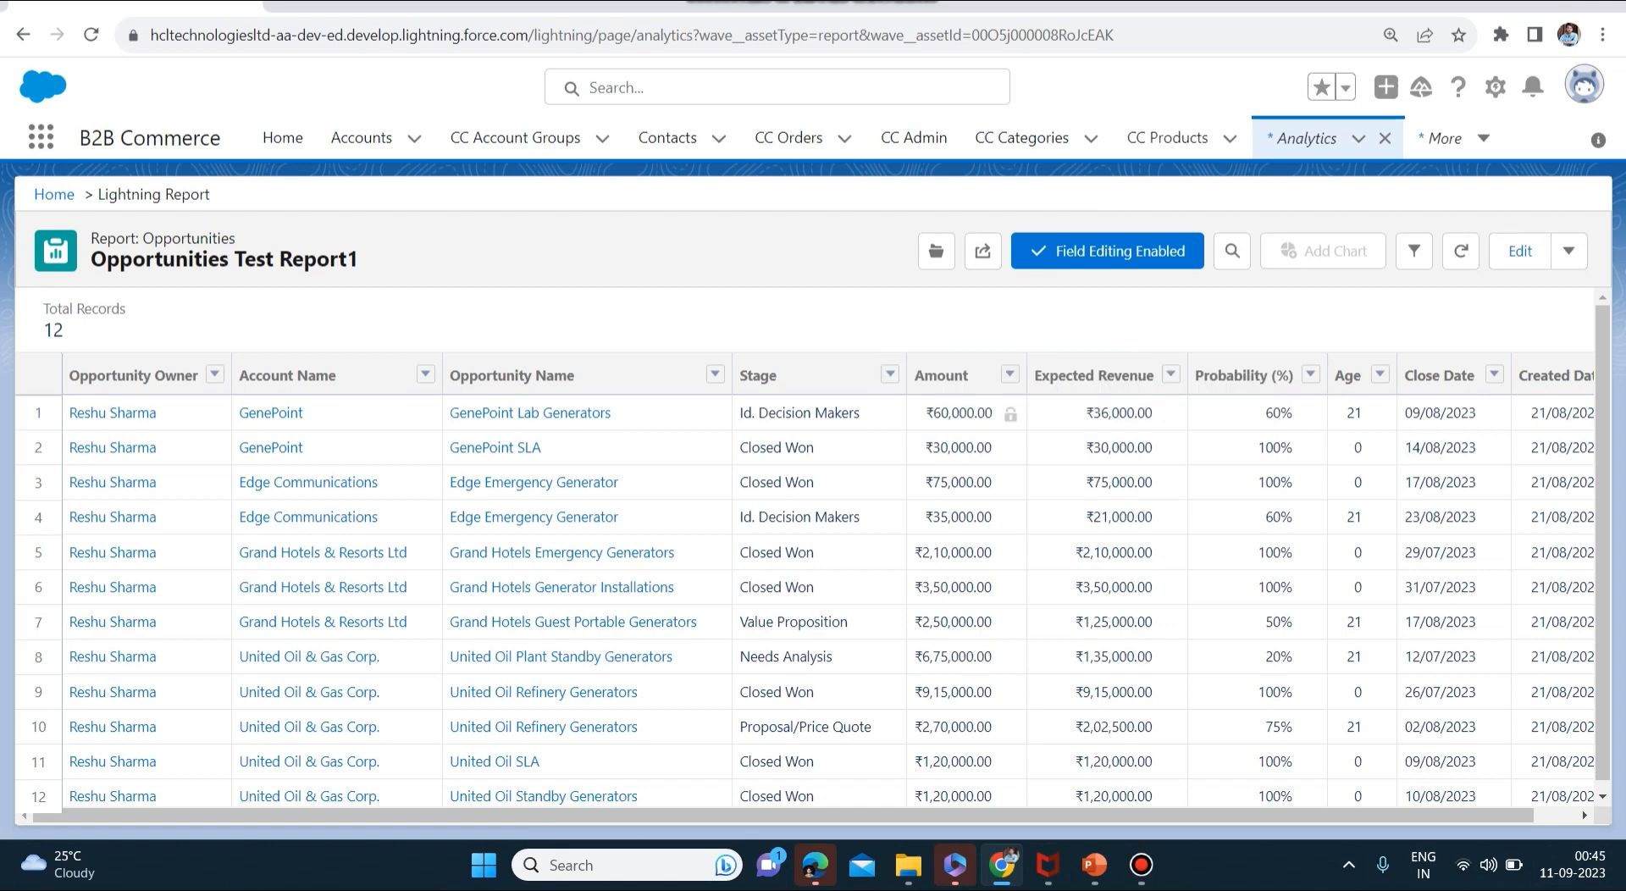
- Set the stage of the GenePoint Lab Generators opportunity to Qualification directly in the report
left_click(890, 413)
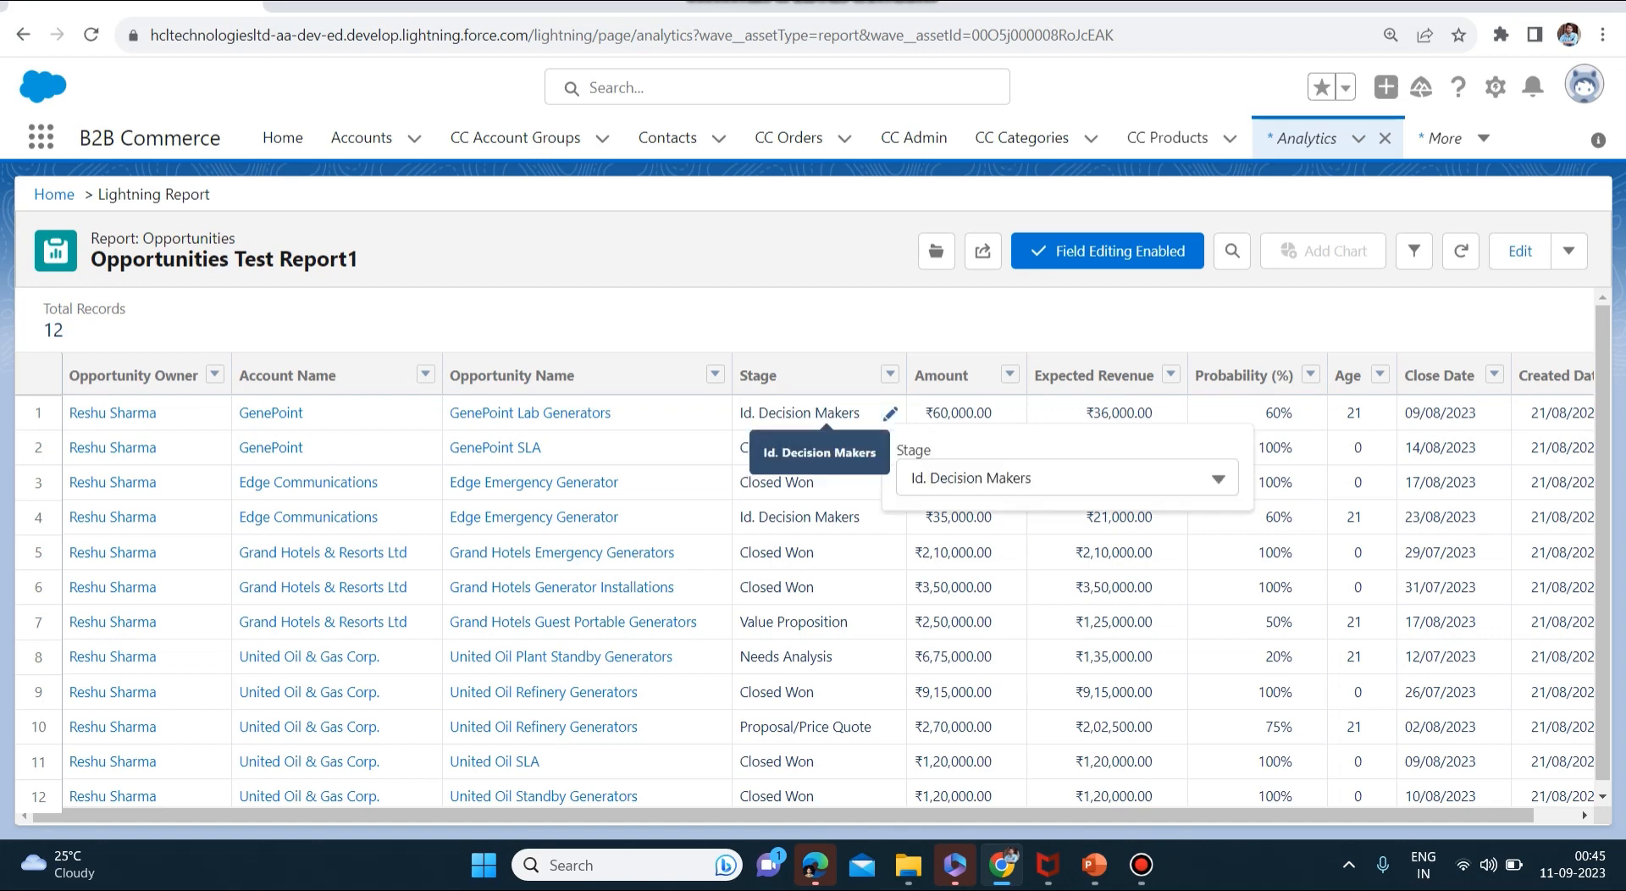
left_click(1067, 479)
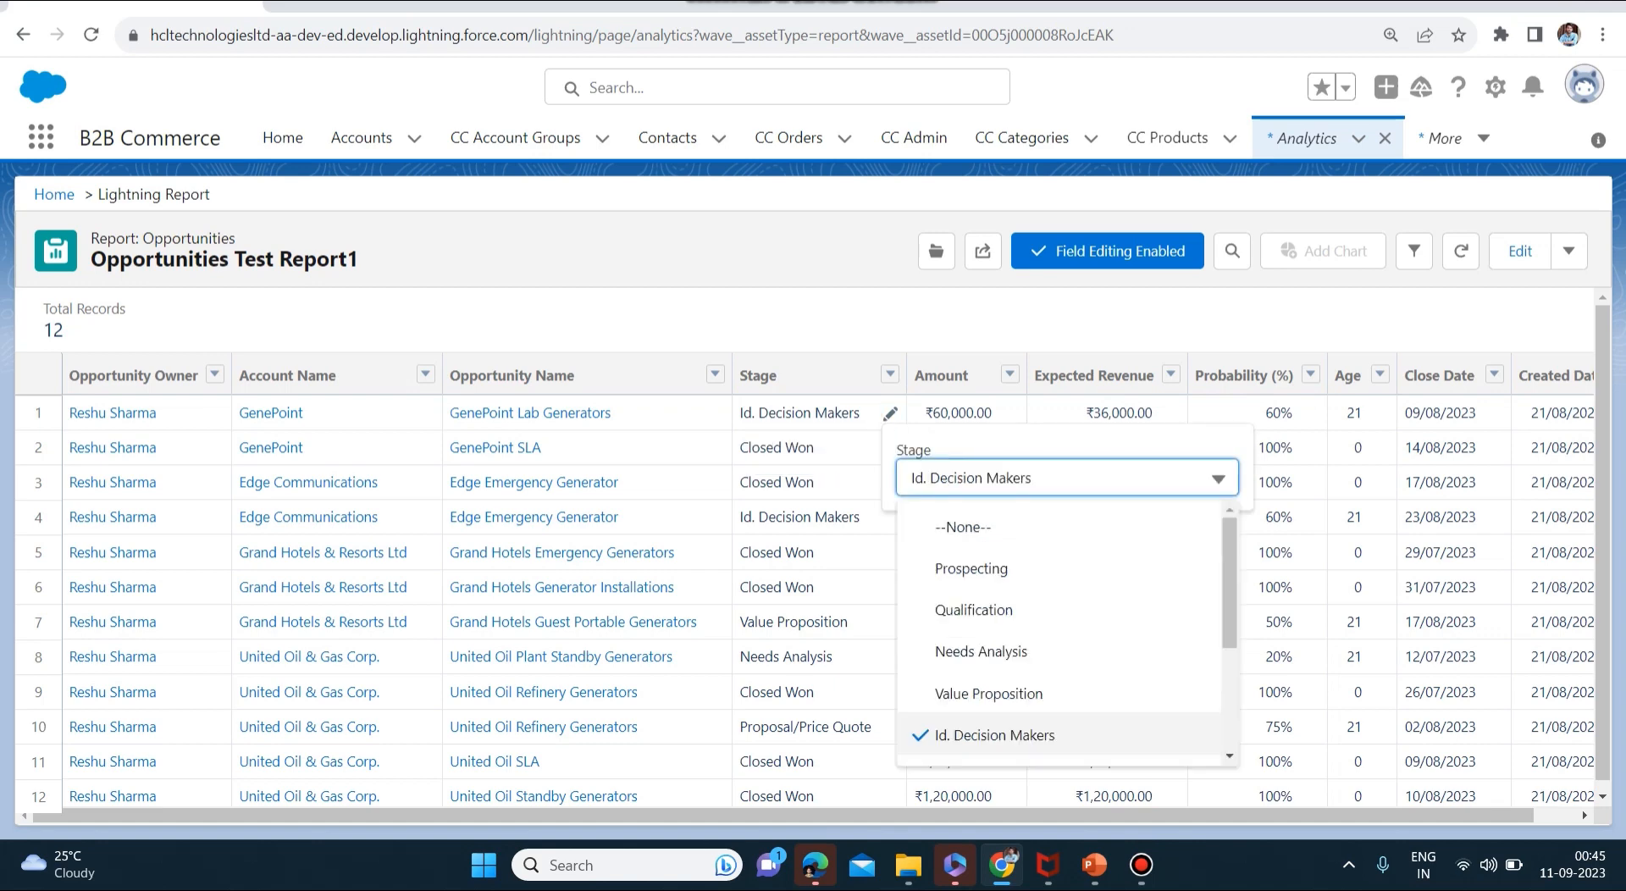
left_click(974, 610)
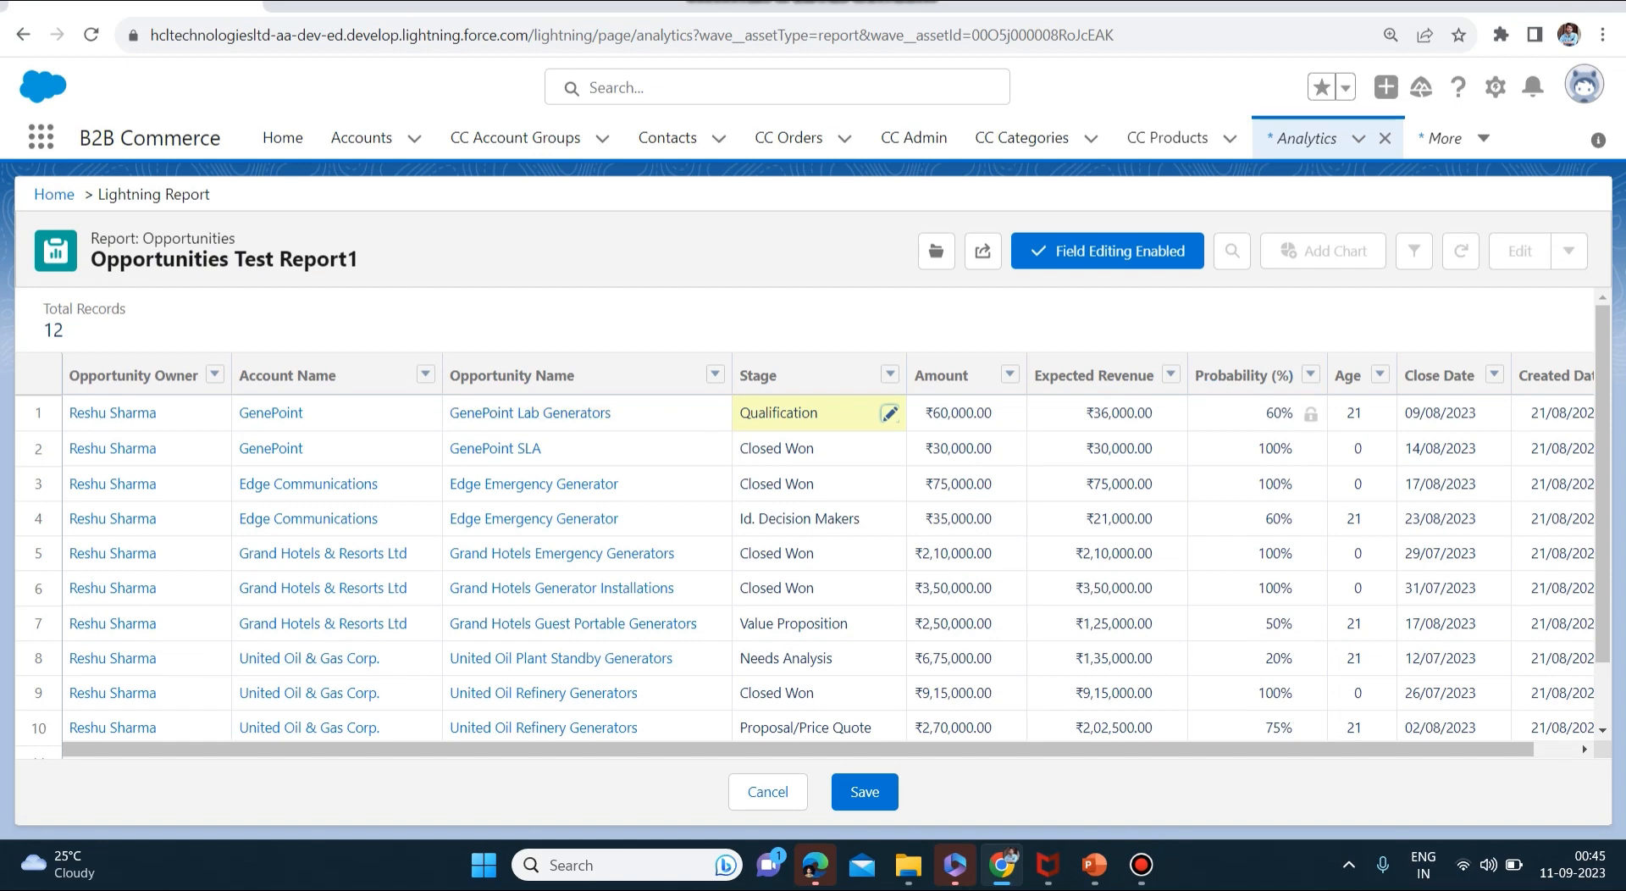
left_click(1310, 375)
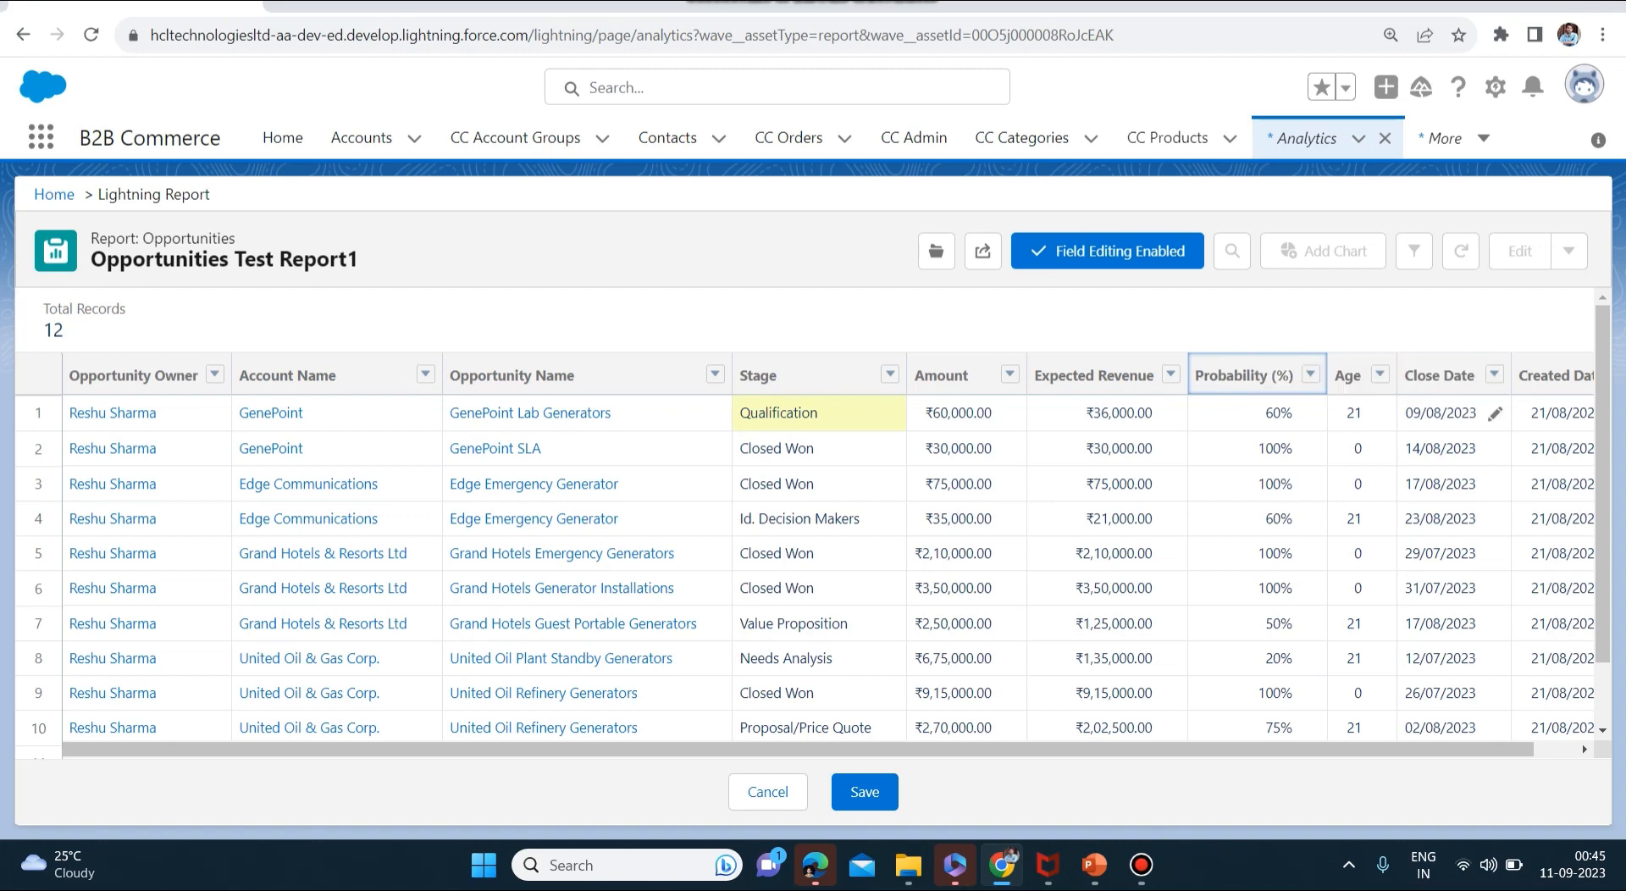
- Set the close date of the GenePoint Lab Generators opportunity to 8 August 2023 and save the field edits
left_click(1495, 413)
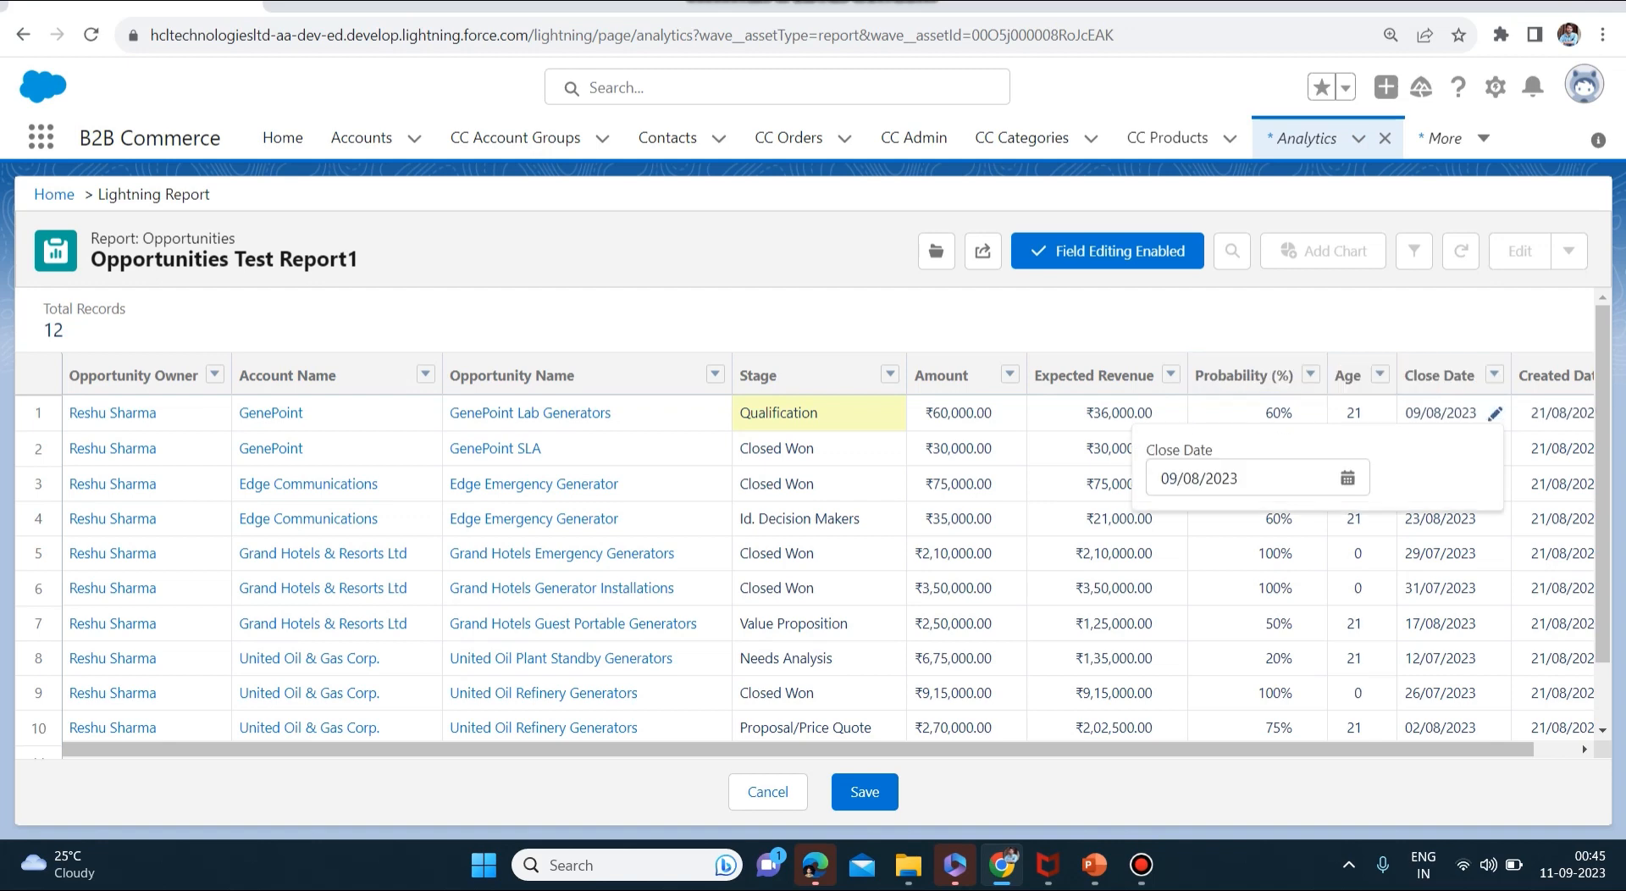
left_click(1347, 477)
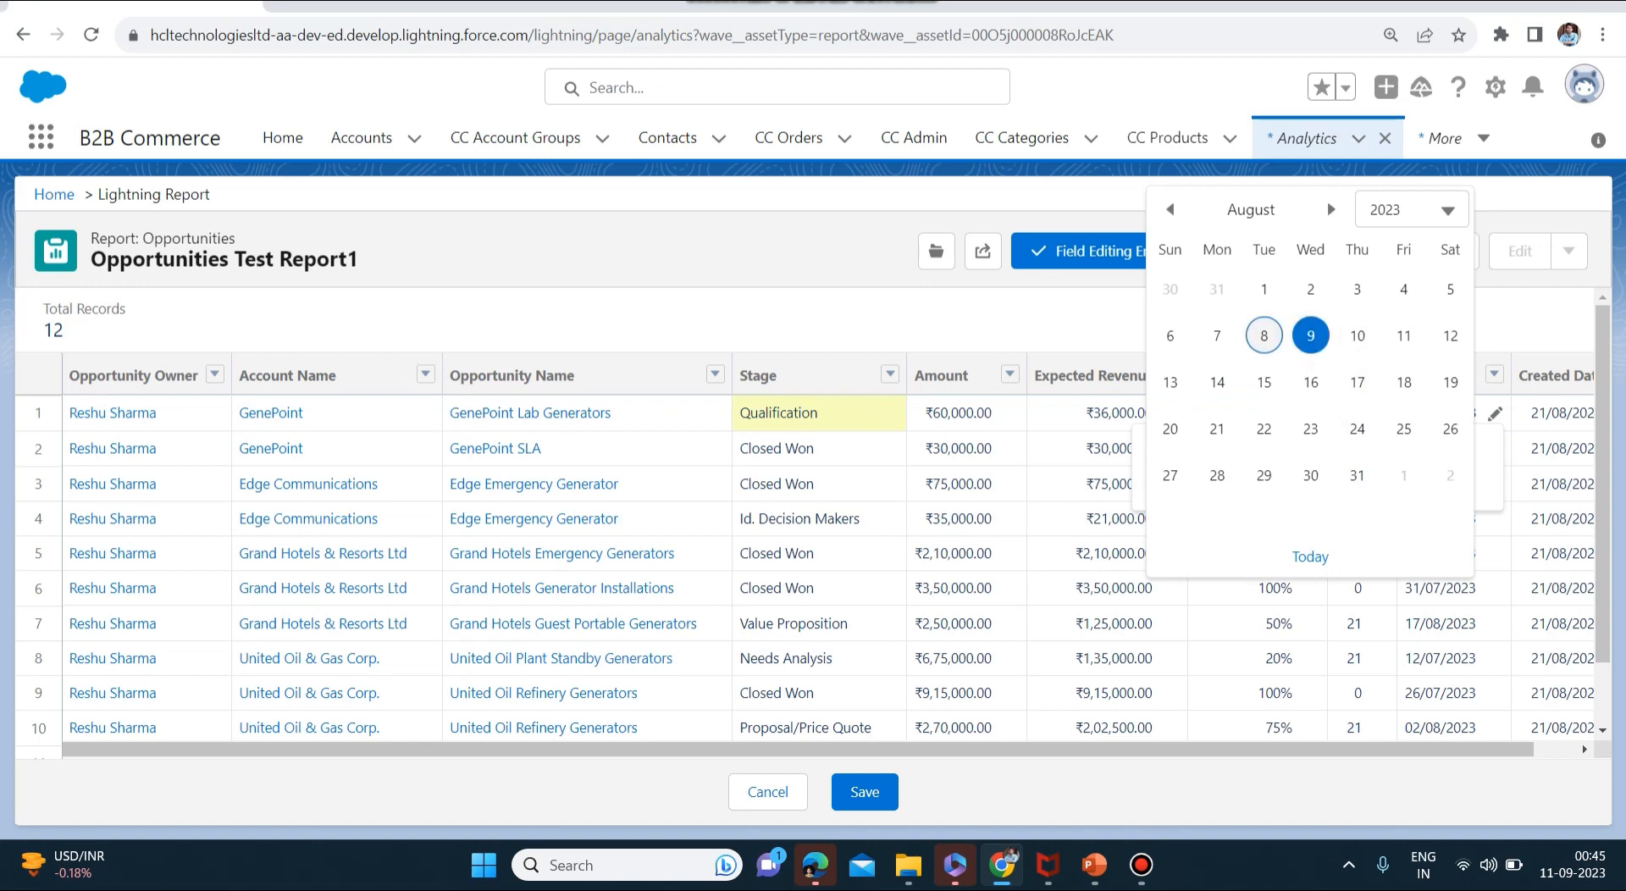
left_click(1264, 336)
left_click(864, 792)
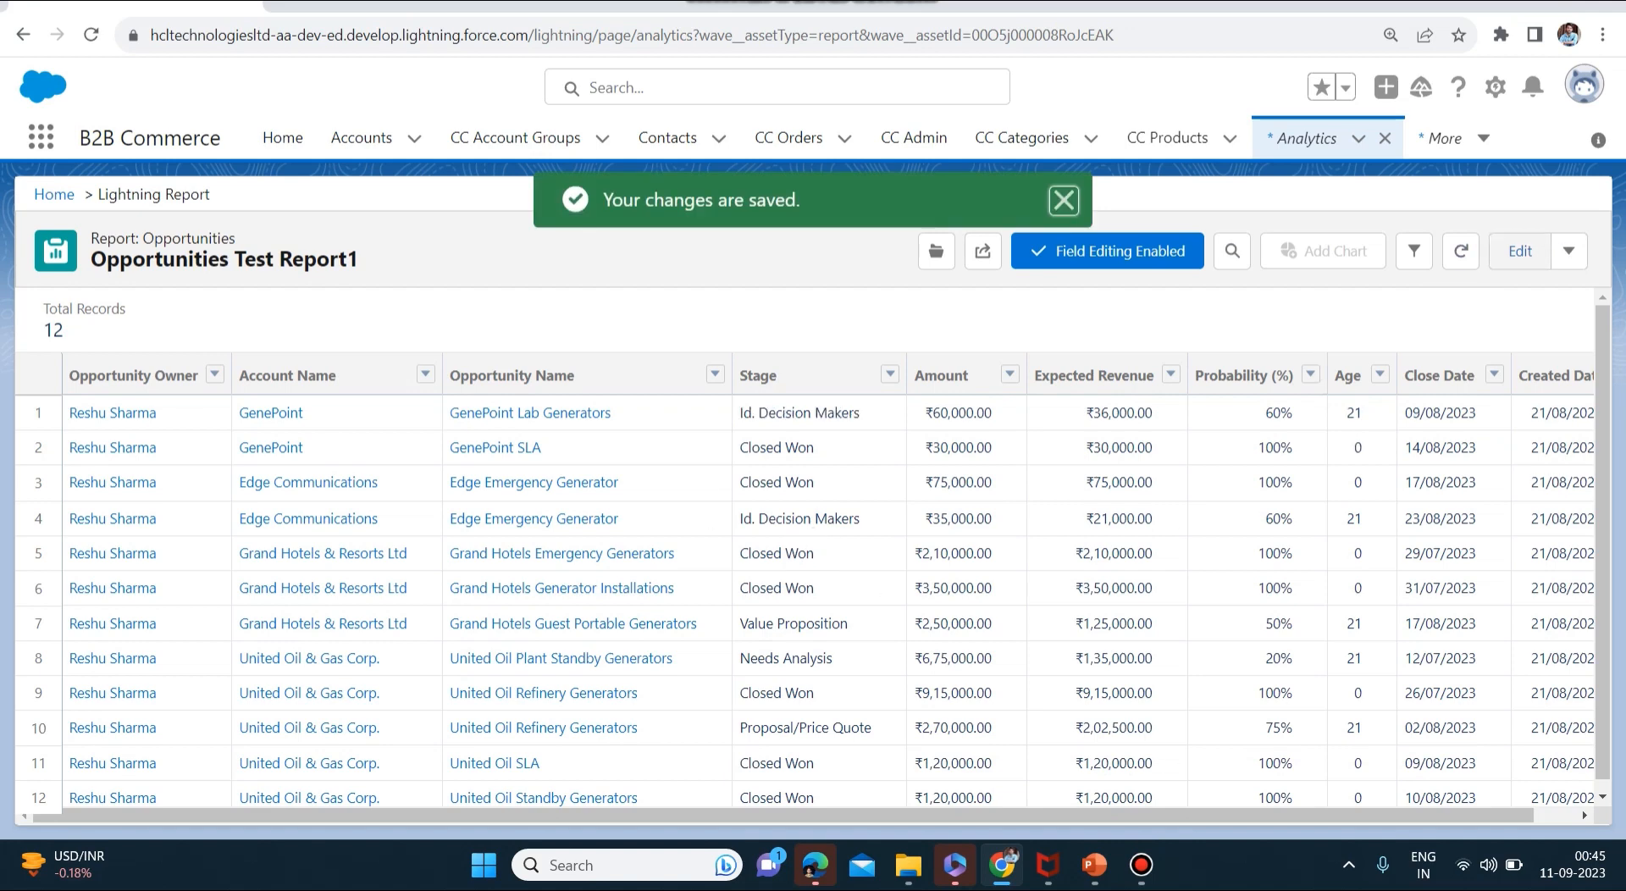
left_click(1568, 250)
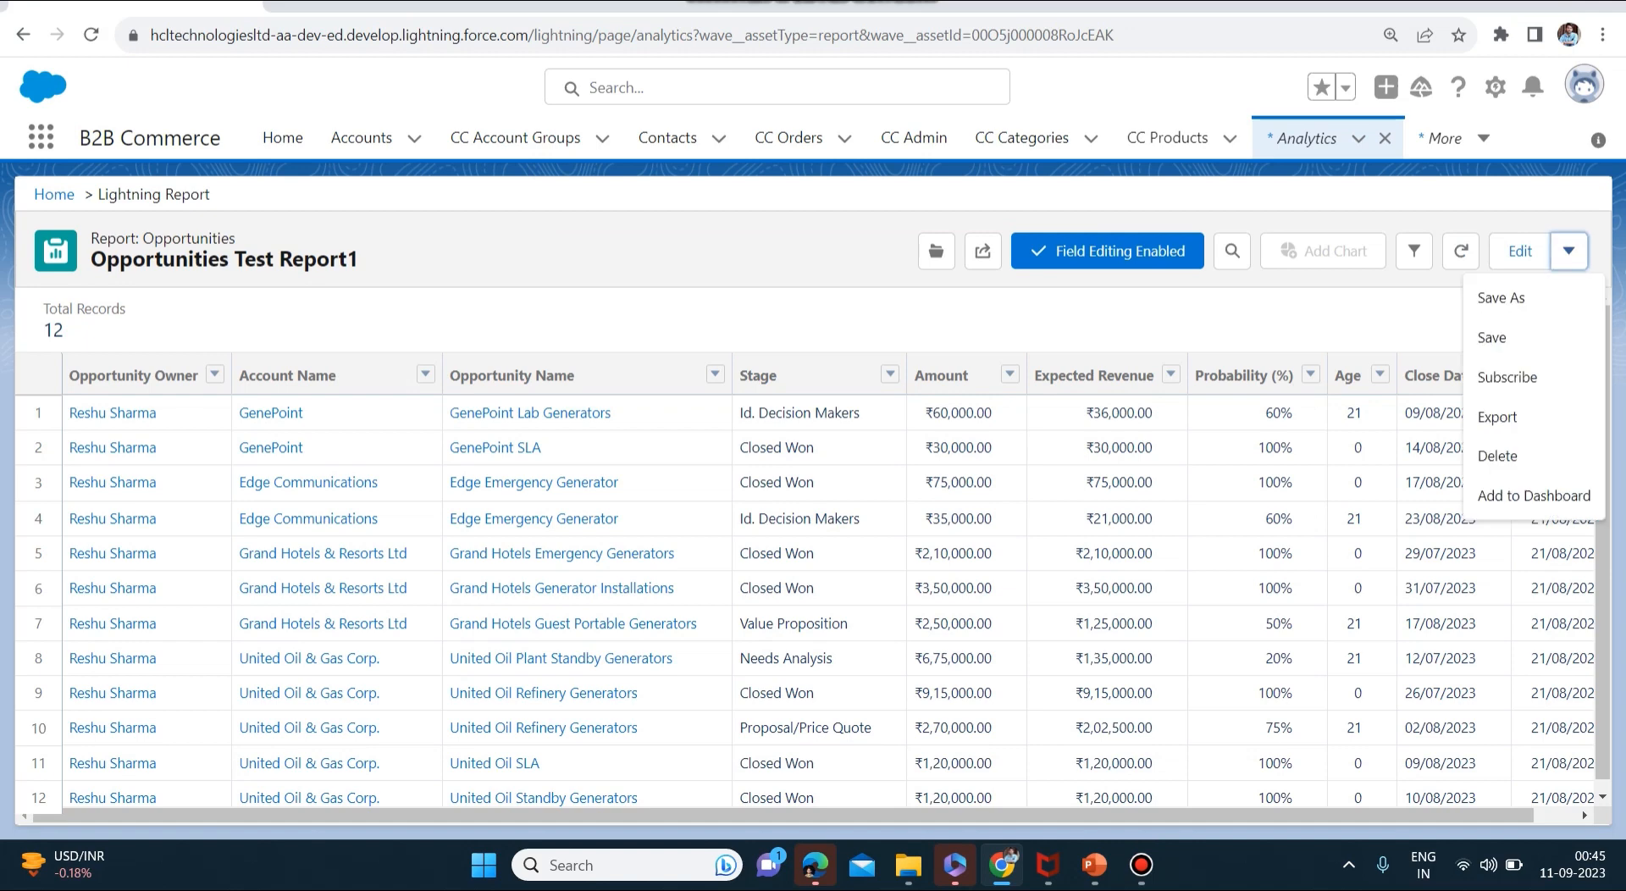
key("Escape")
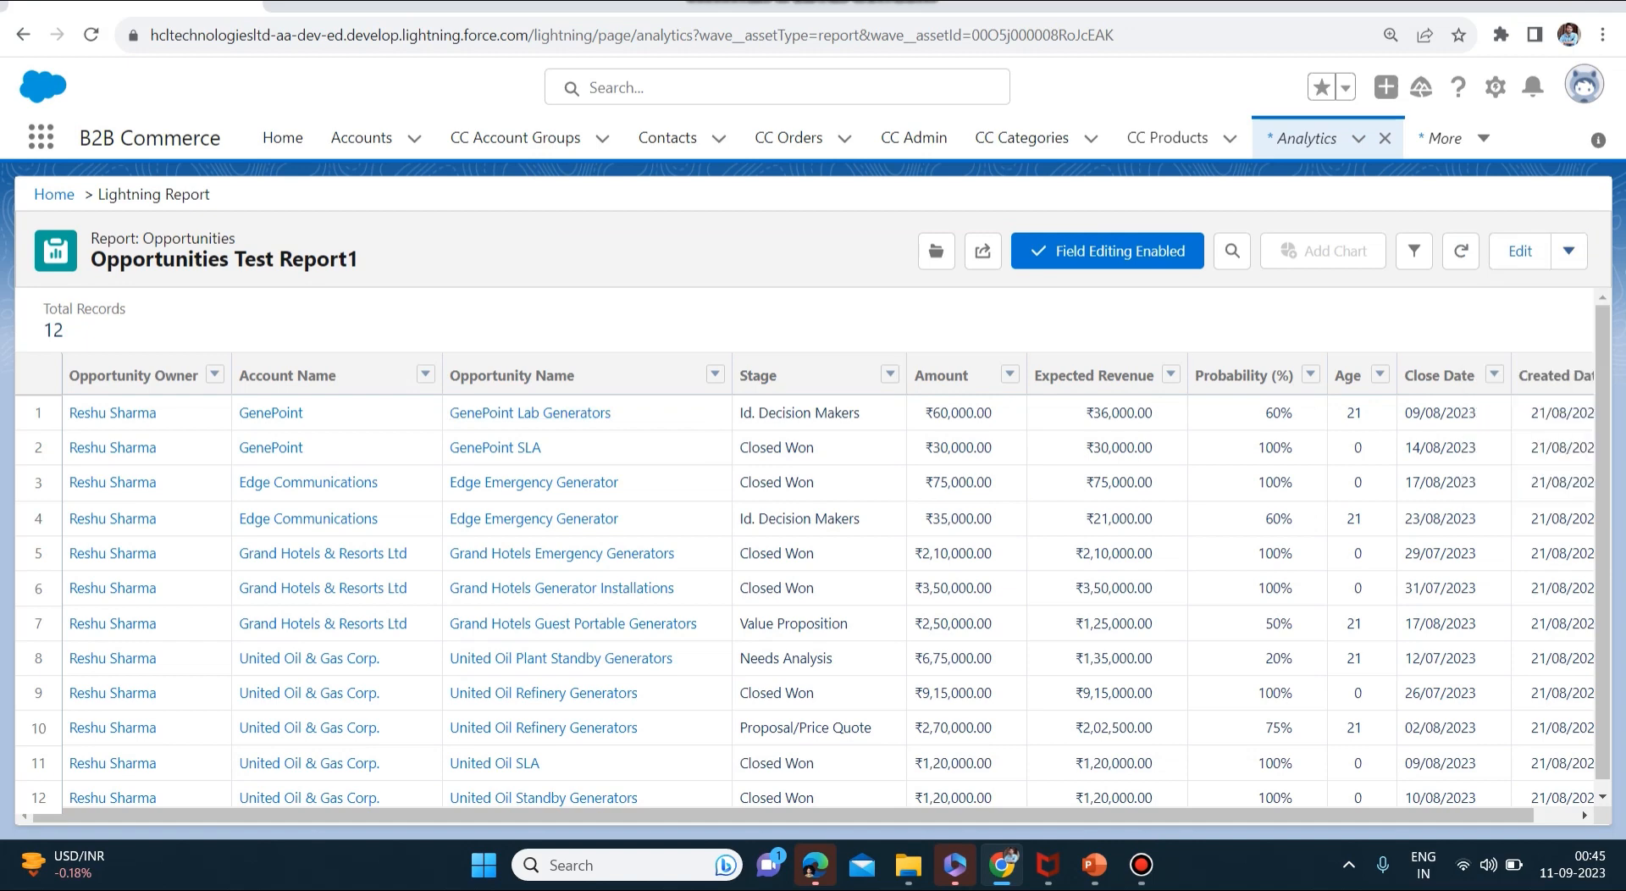
left_click(1569, 251)
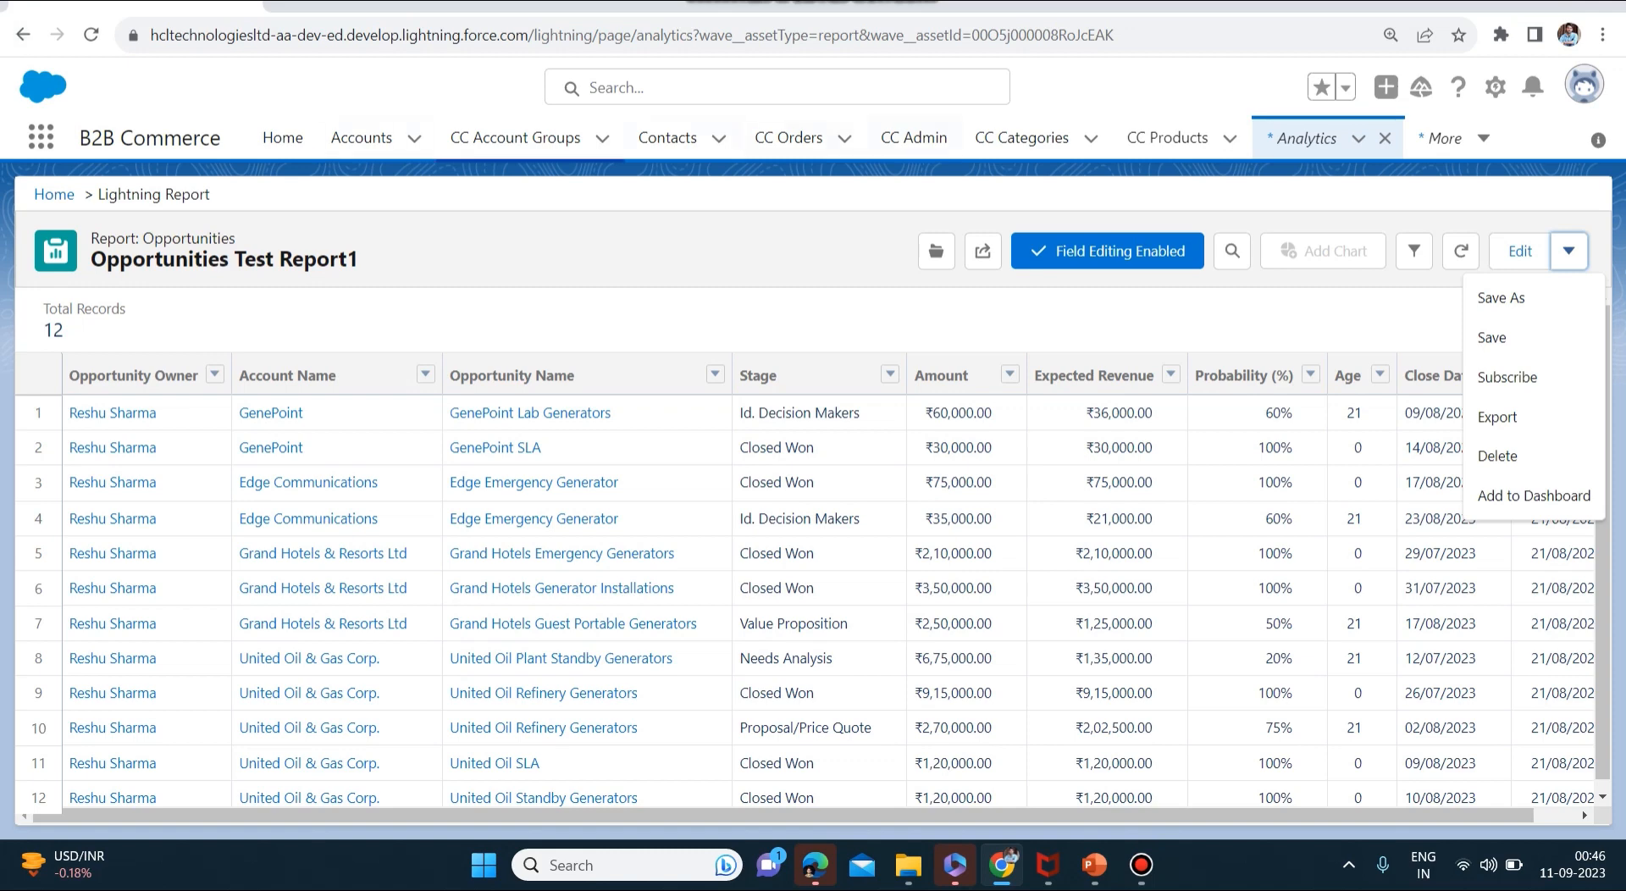
- Leave the opportunities report for the Reports list and view the reports created by me and the recent reports
left_click(54, 195)
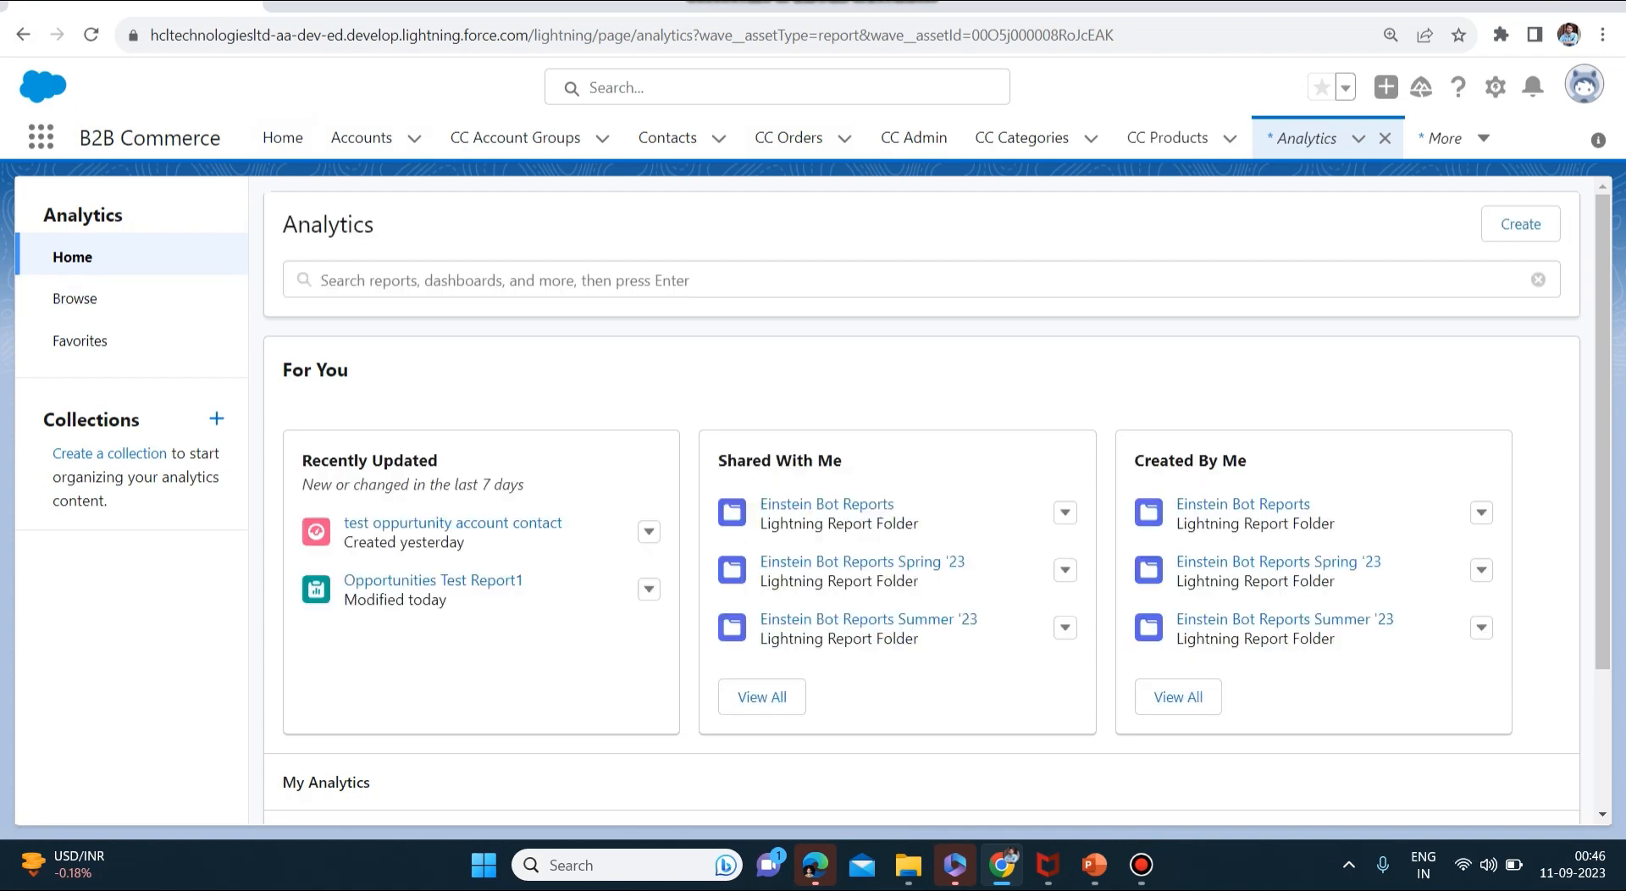
left_click(1445, 138)
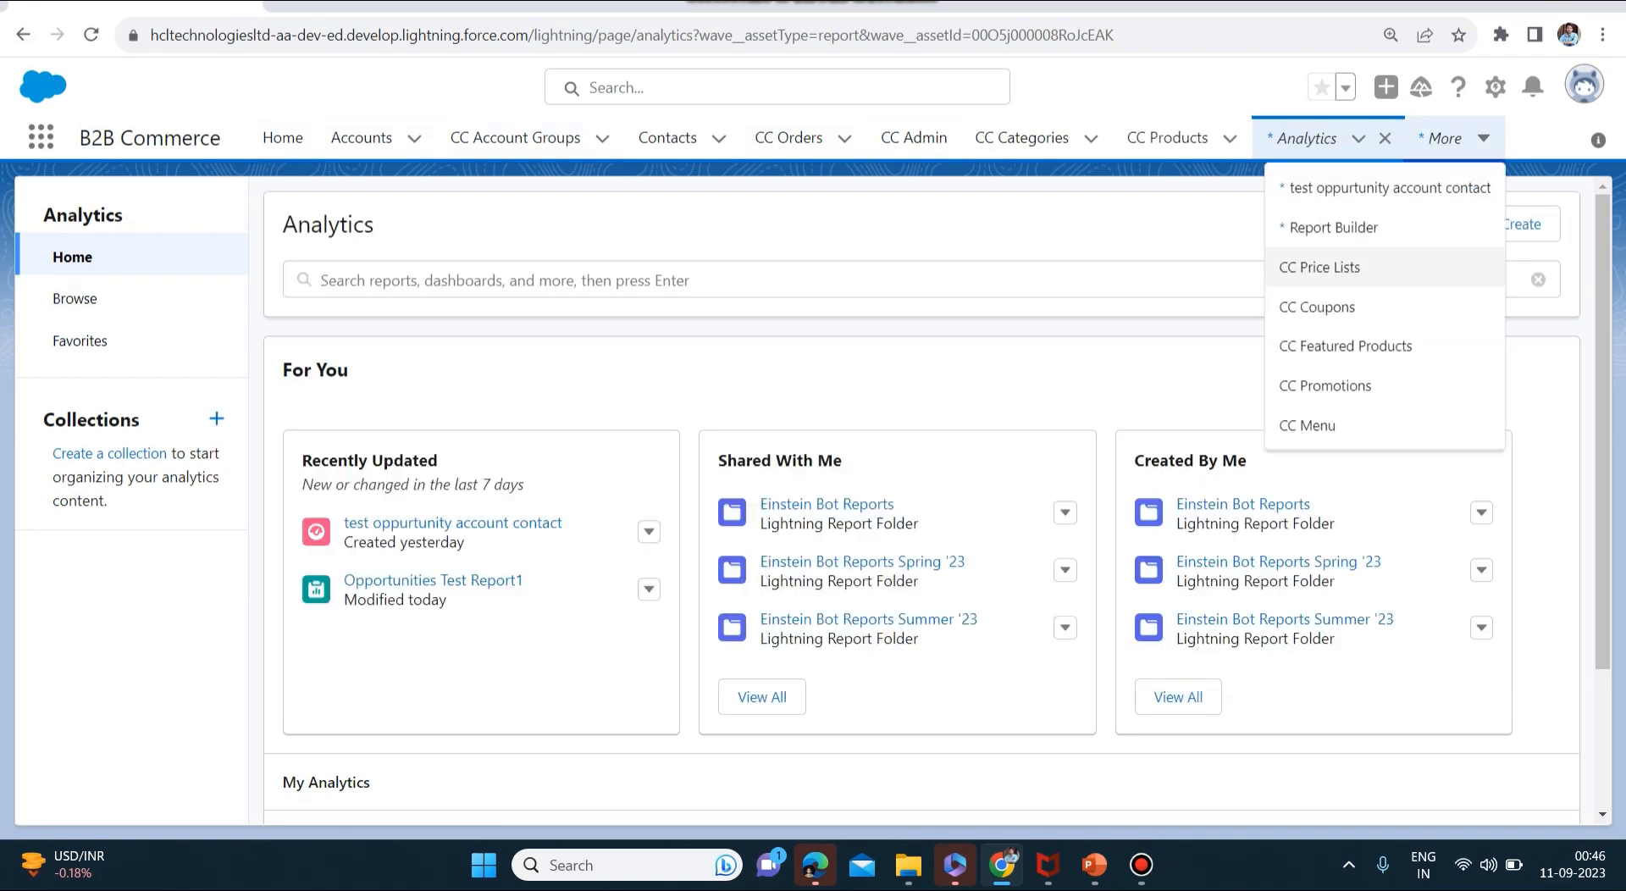
left_click(1333, 227)
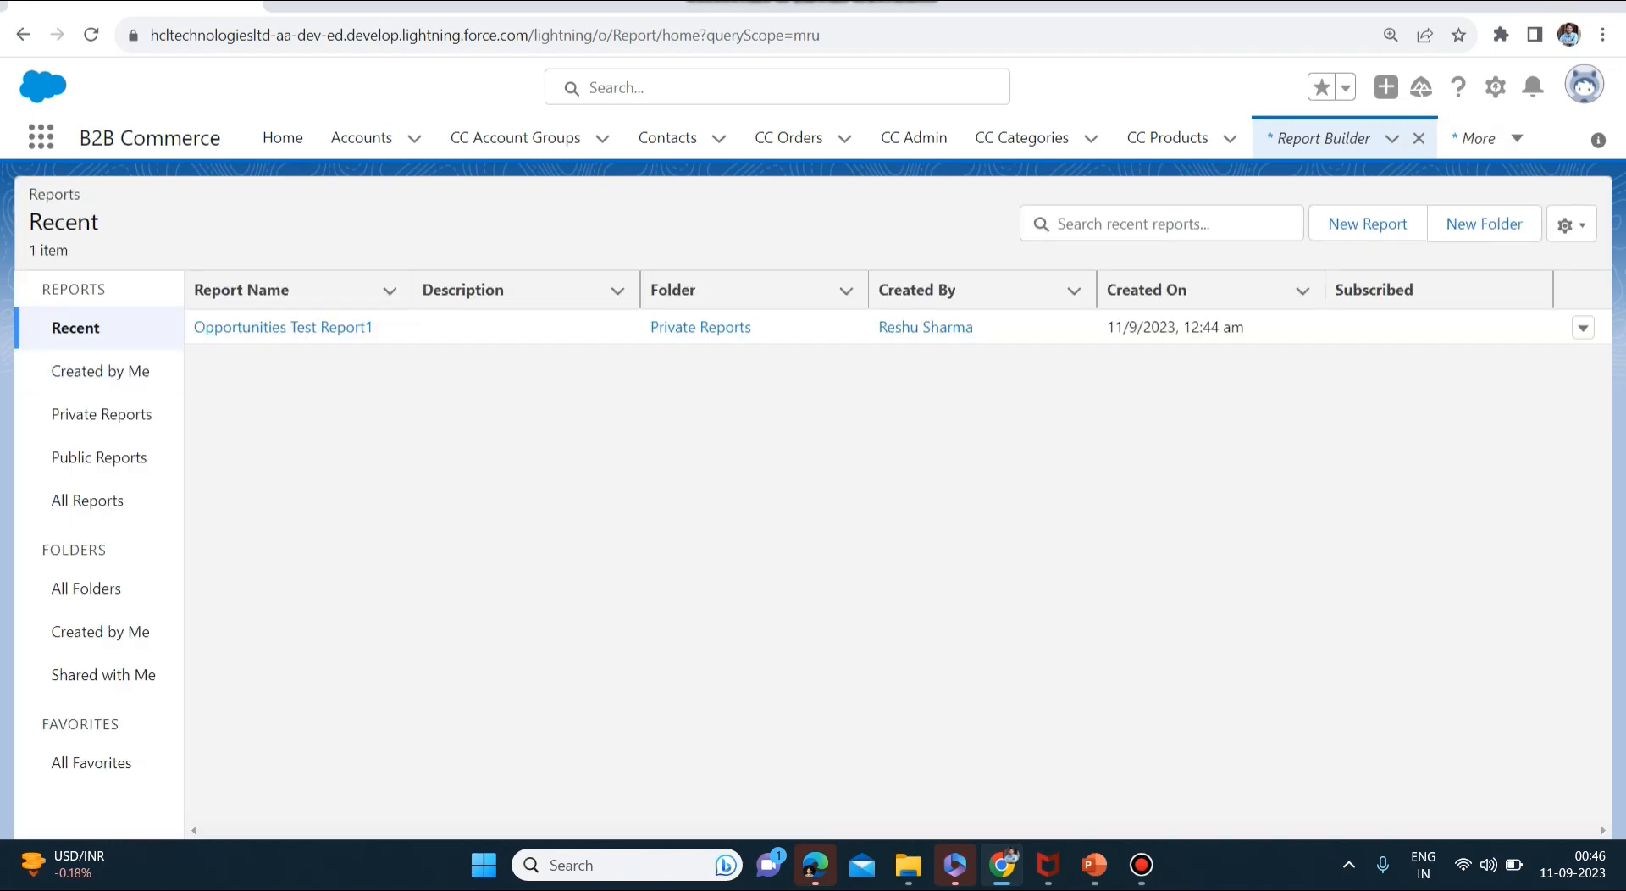
left_click(100, 371)
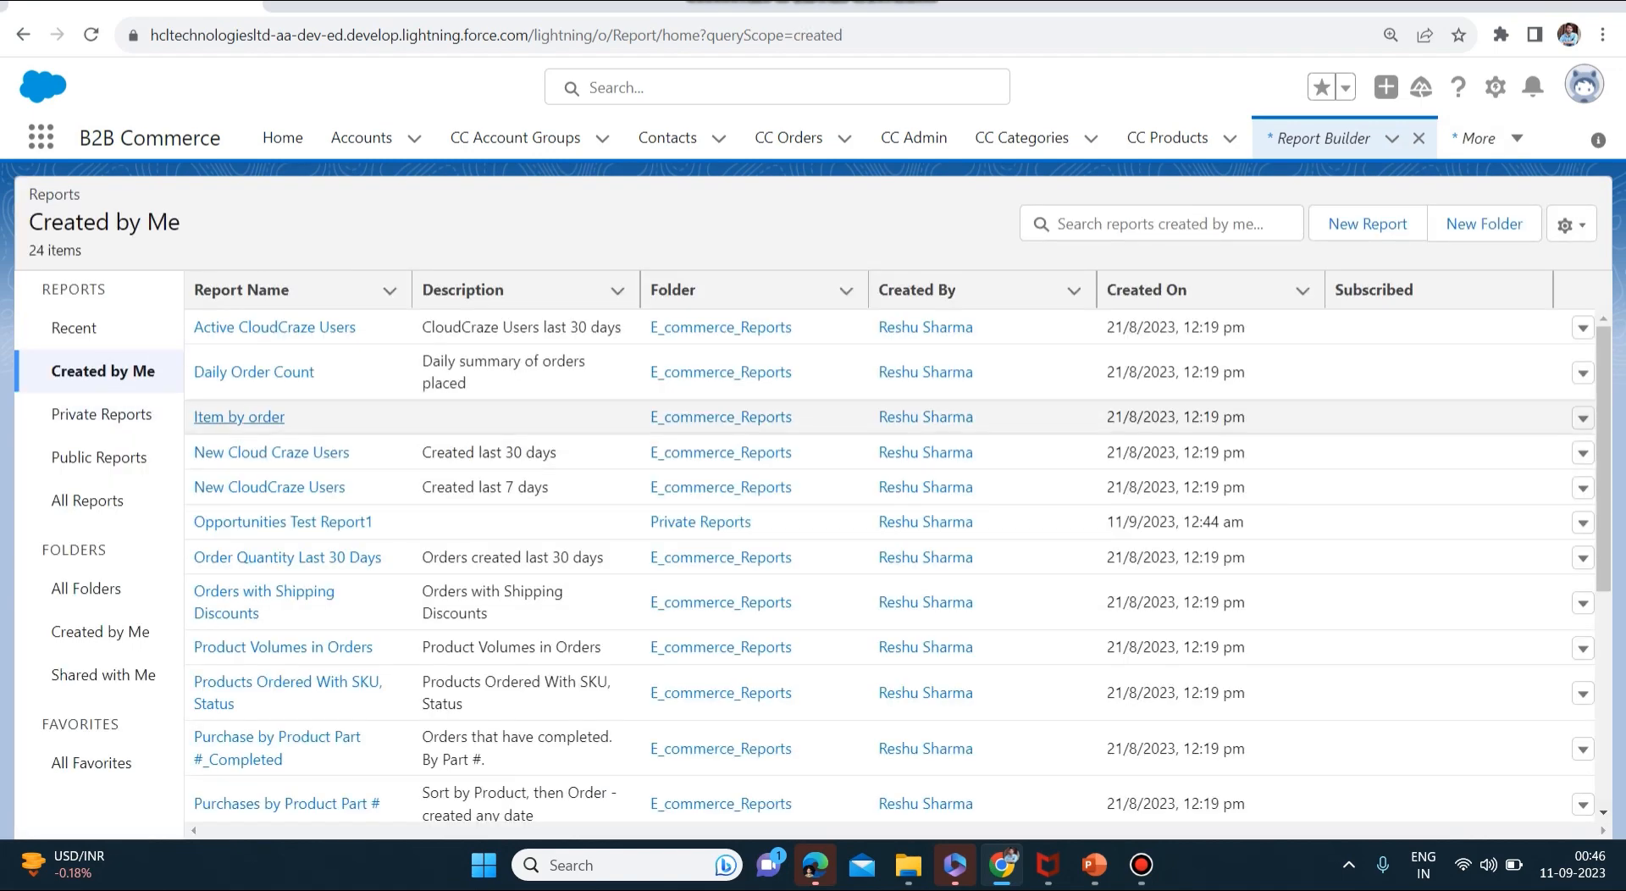
left_click(73, 327)
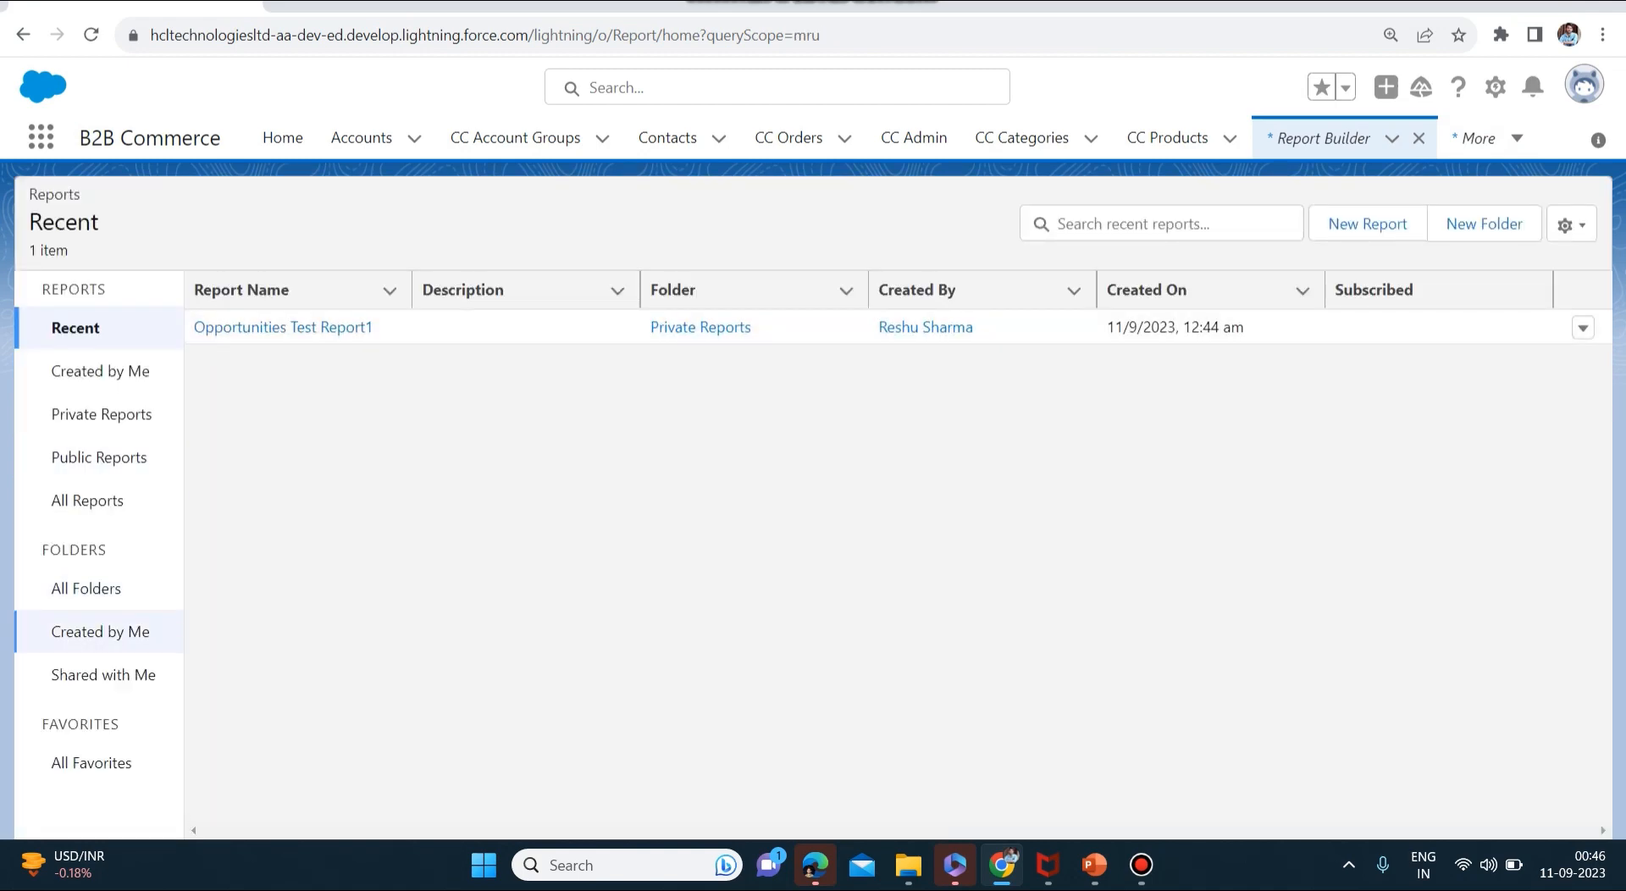
- List all reports and sort them by creation date with the newest first
left_click(91, 504)
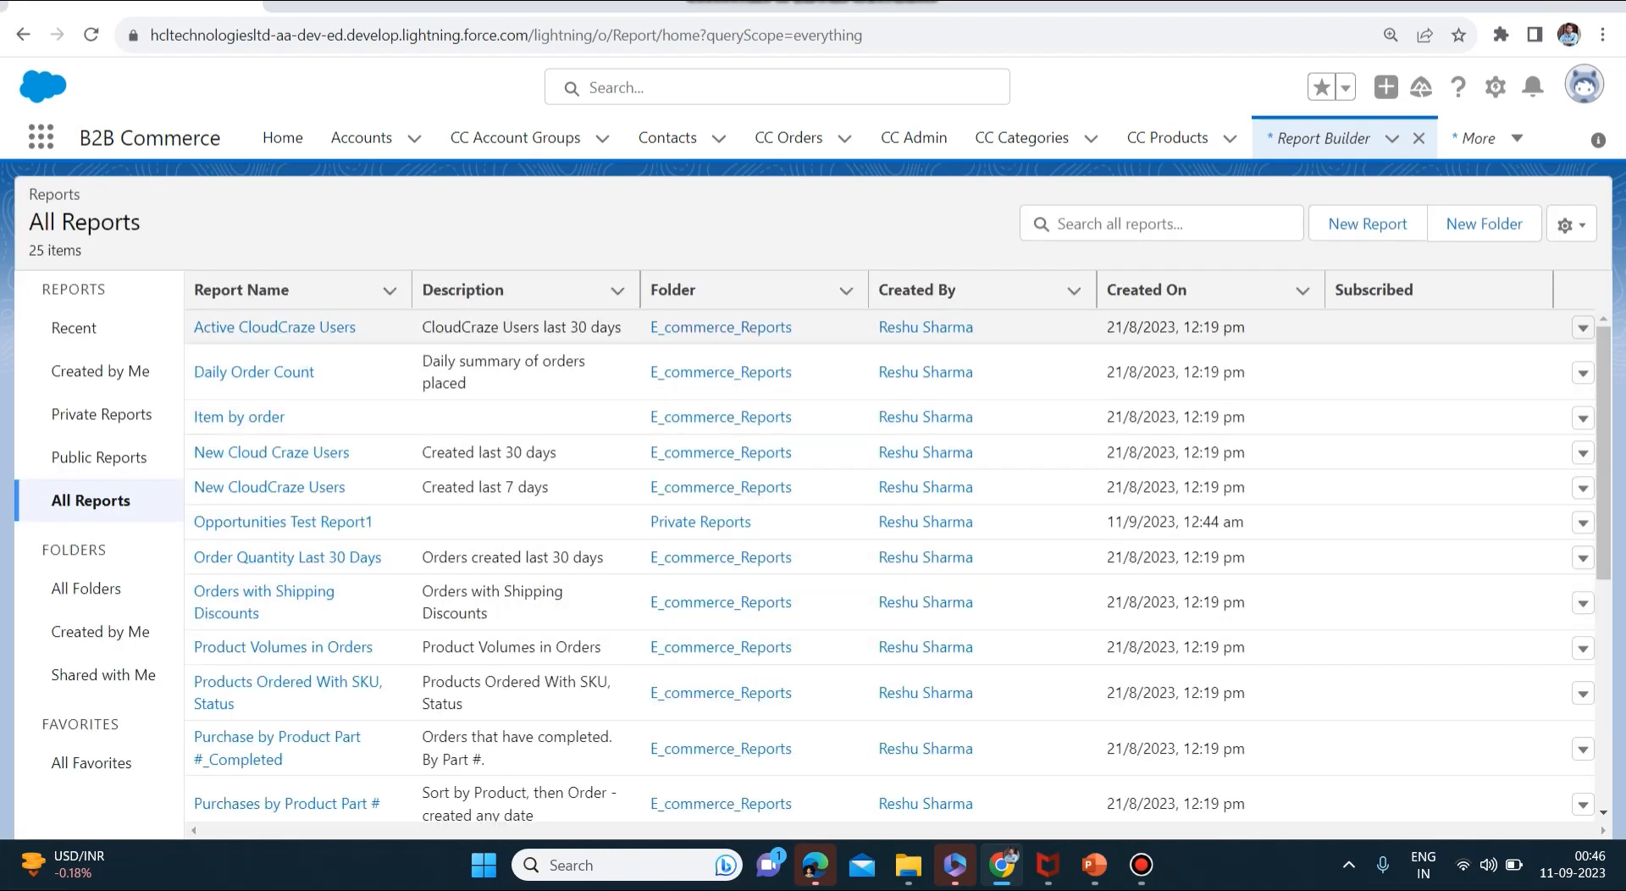
left_click(1156, 291)
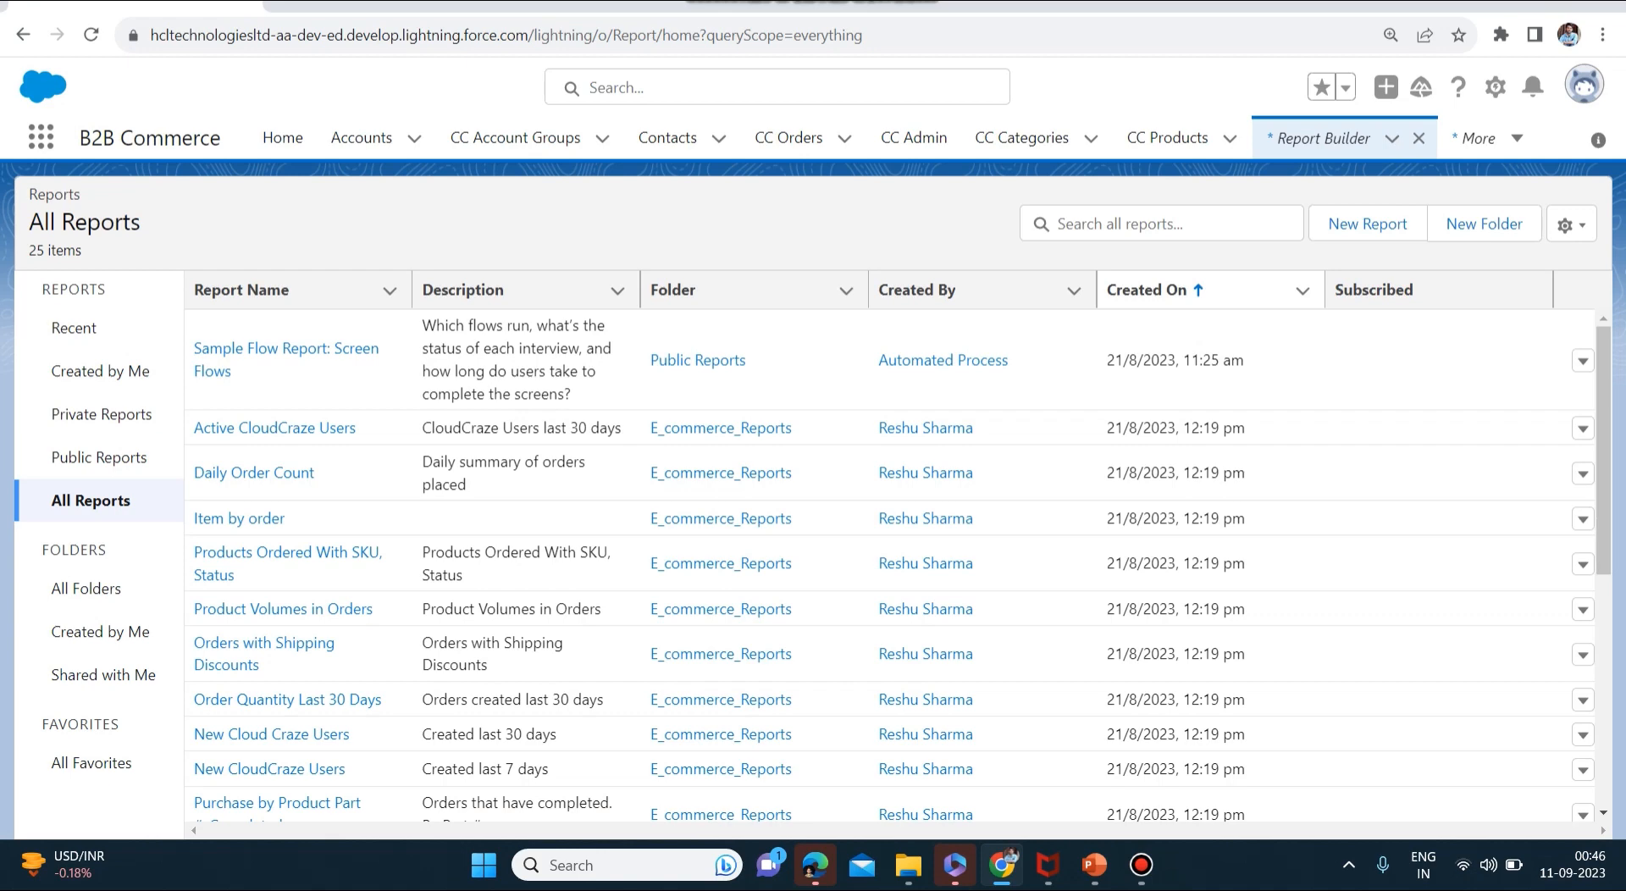
left_click(1157, 291)
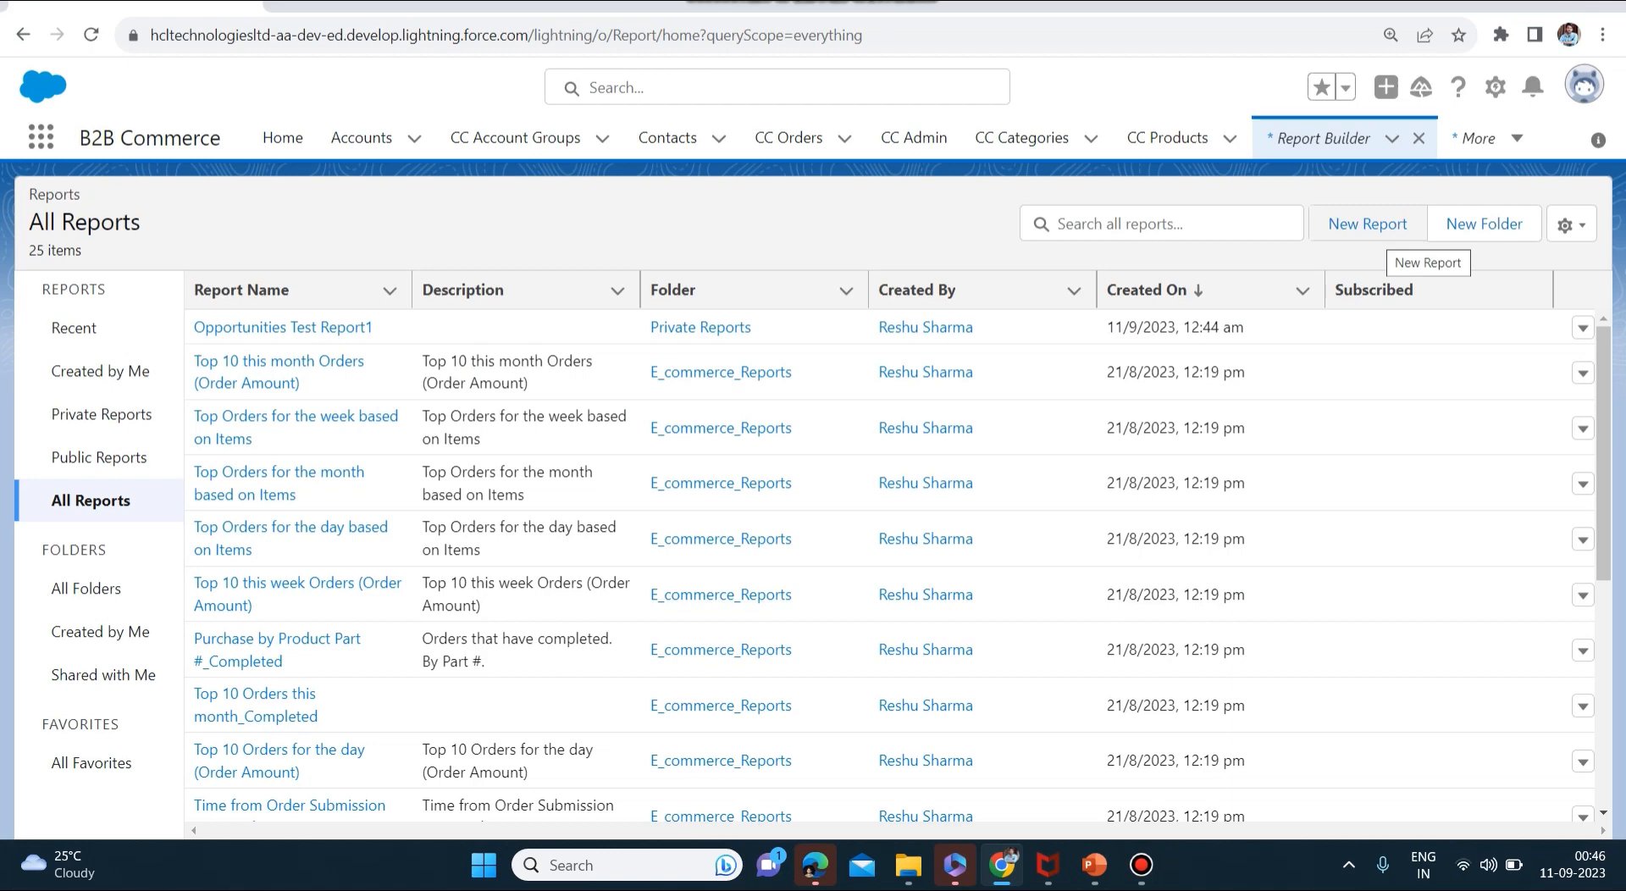
- Start a new report with the standard Accounts report type from the Accounts & Contacts category
left_click(1367, 223)
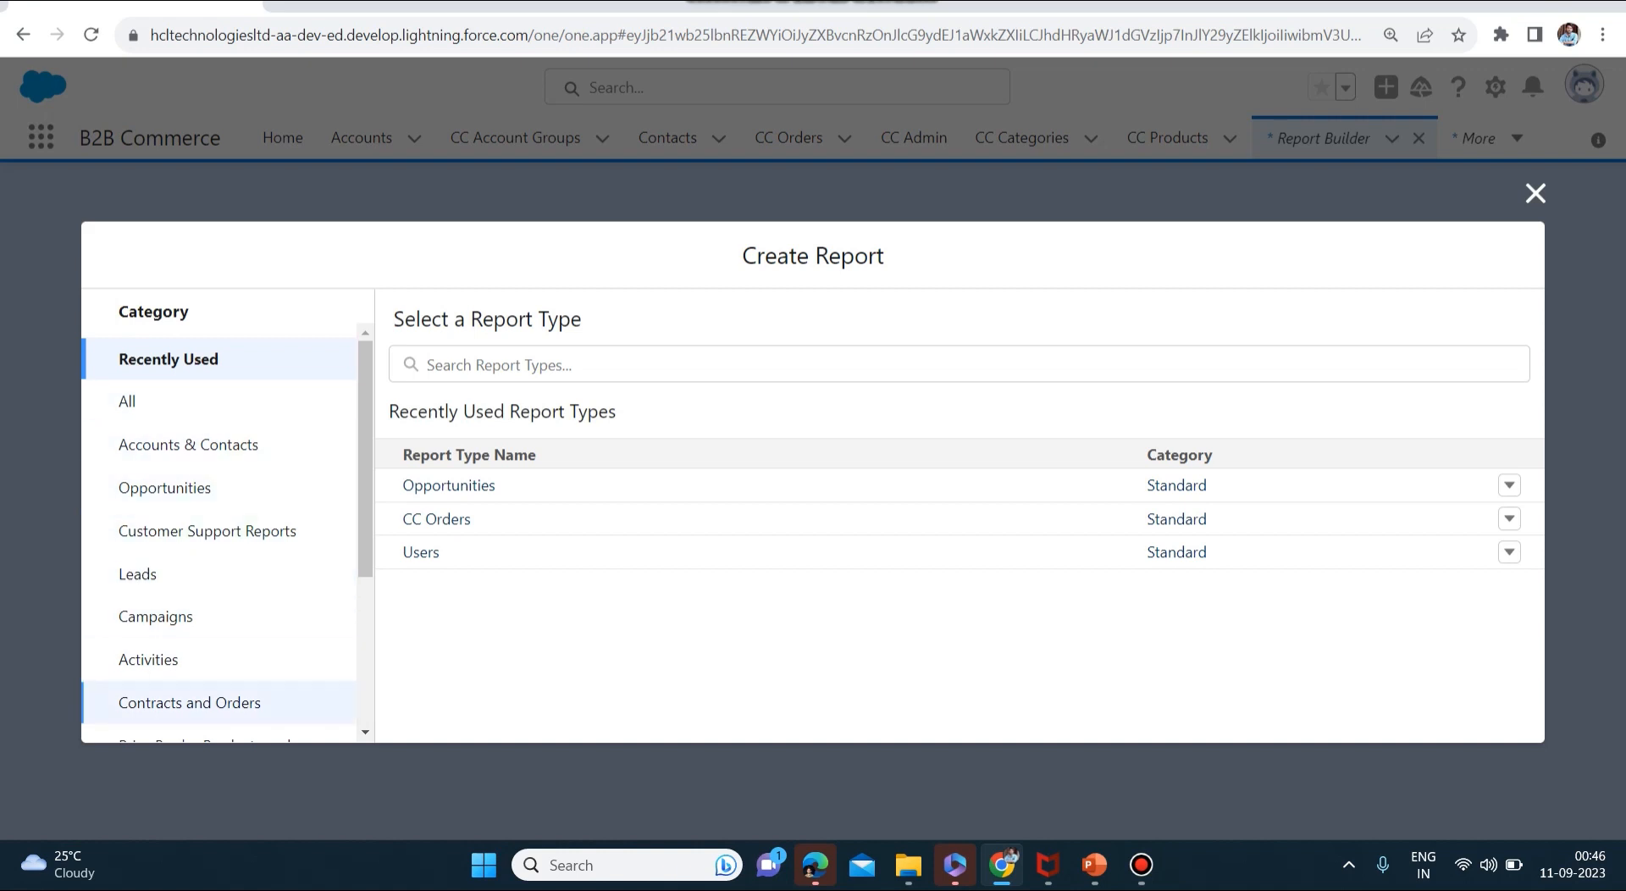
left_click(188, 444)
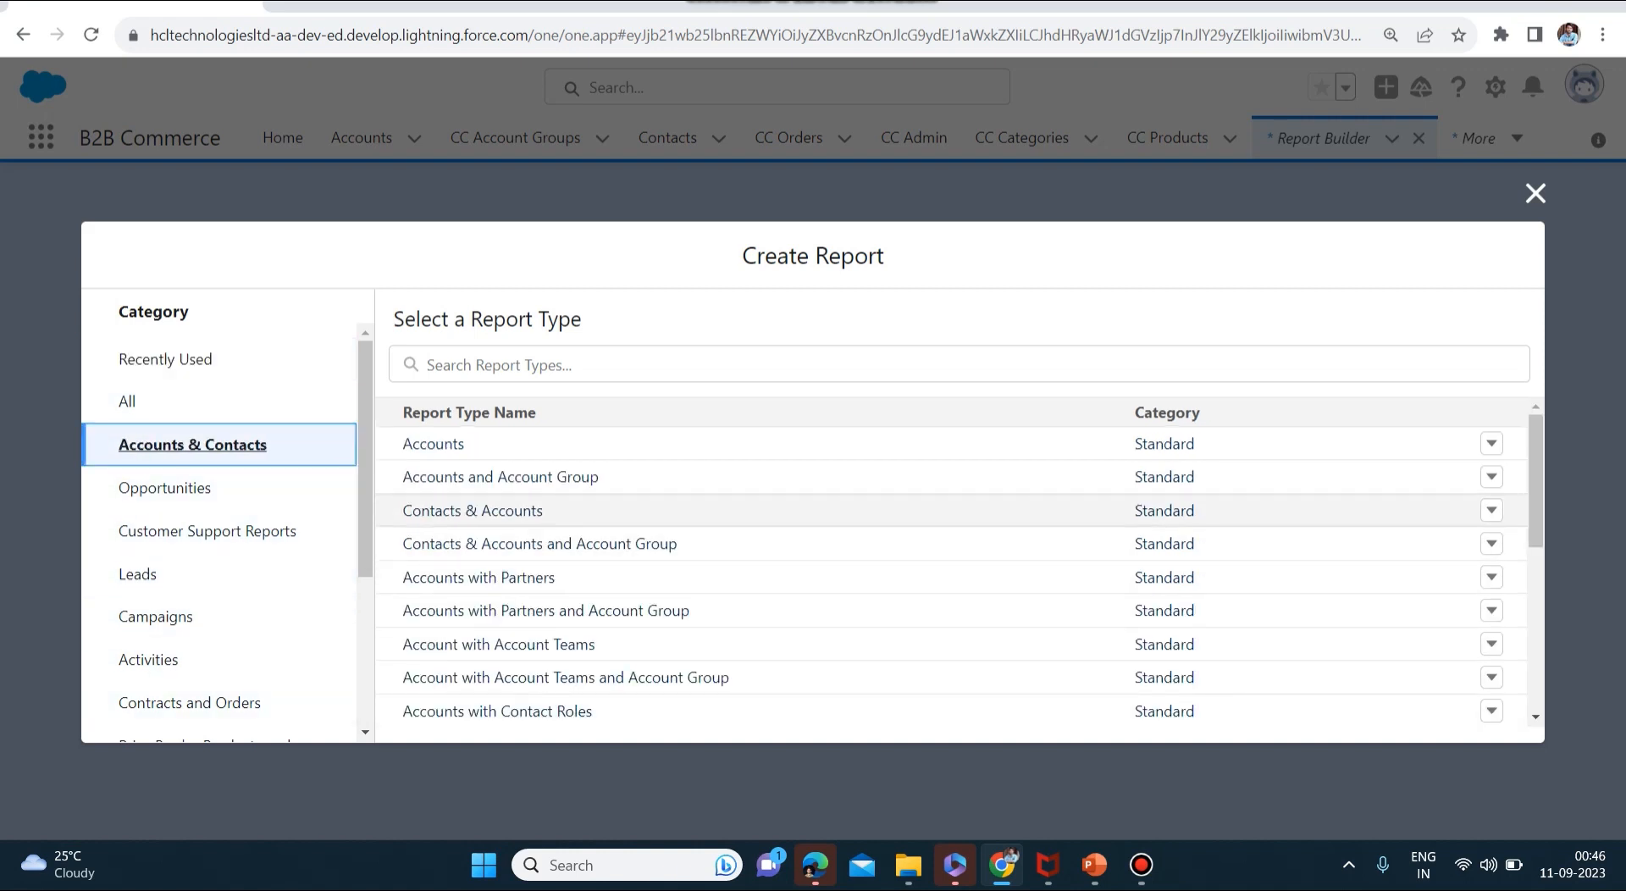
left_click(433, 443)
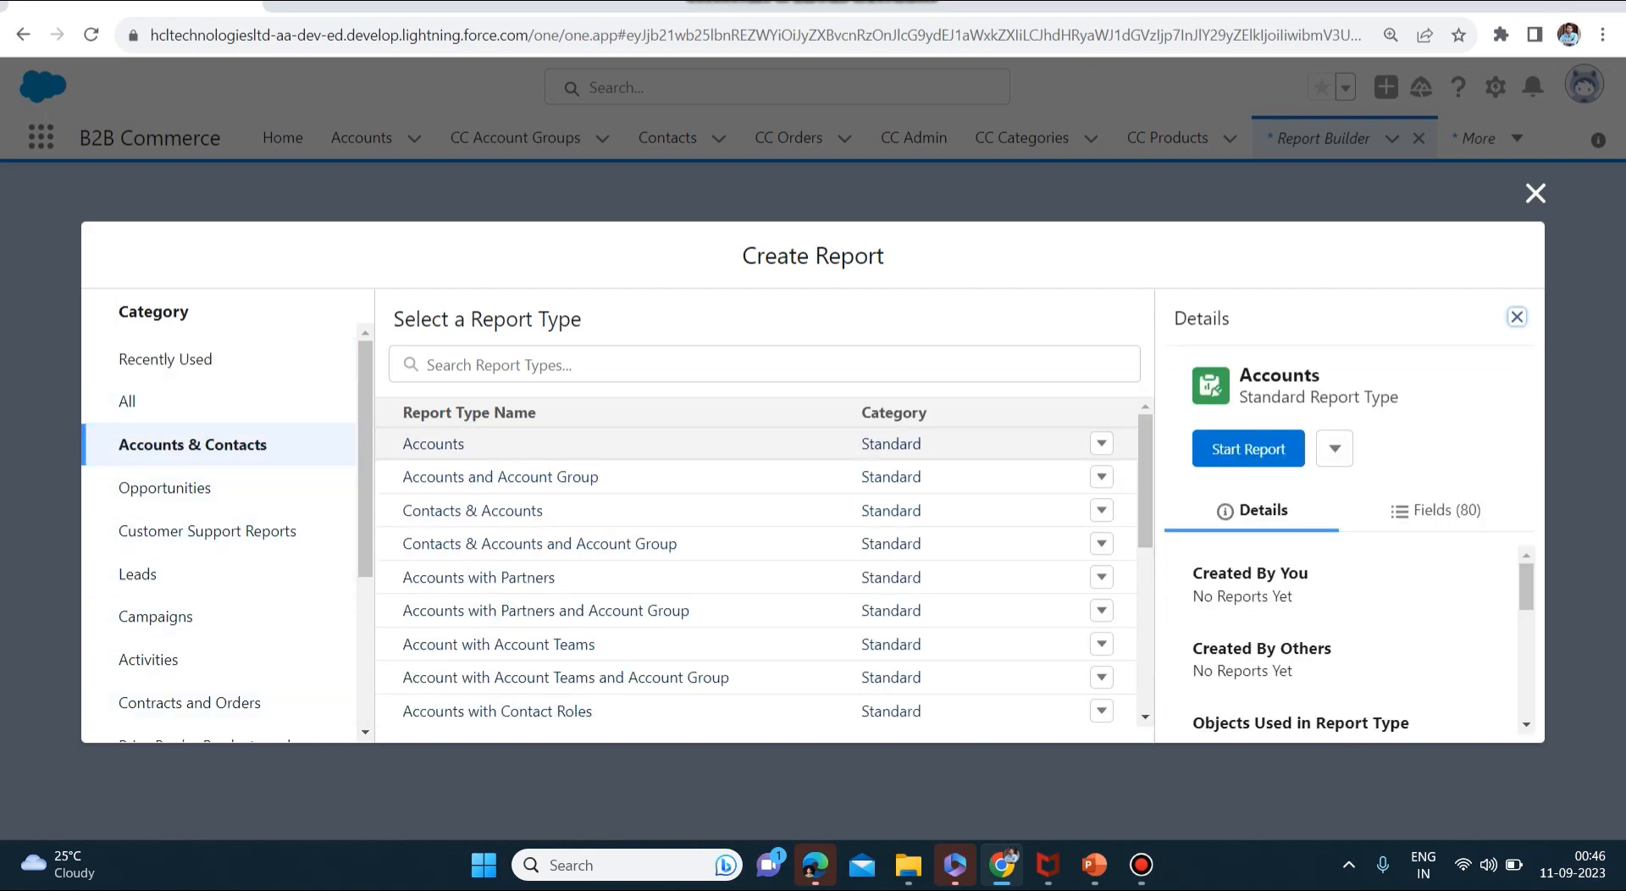
left_click(1248, 448)
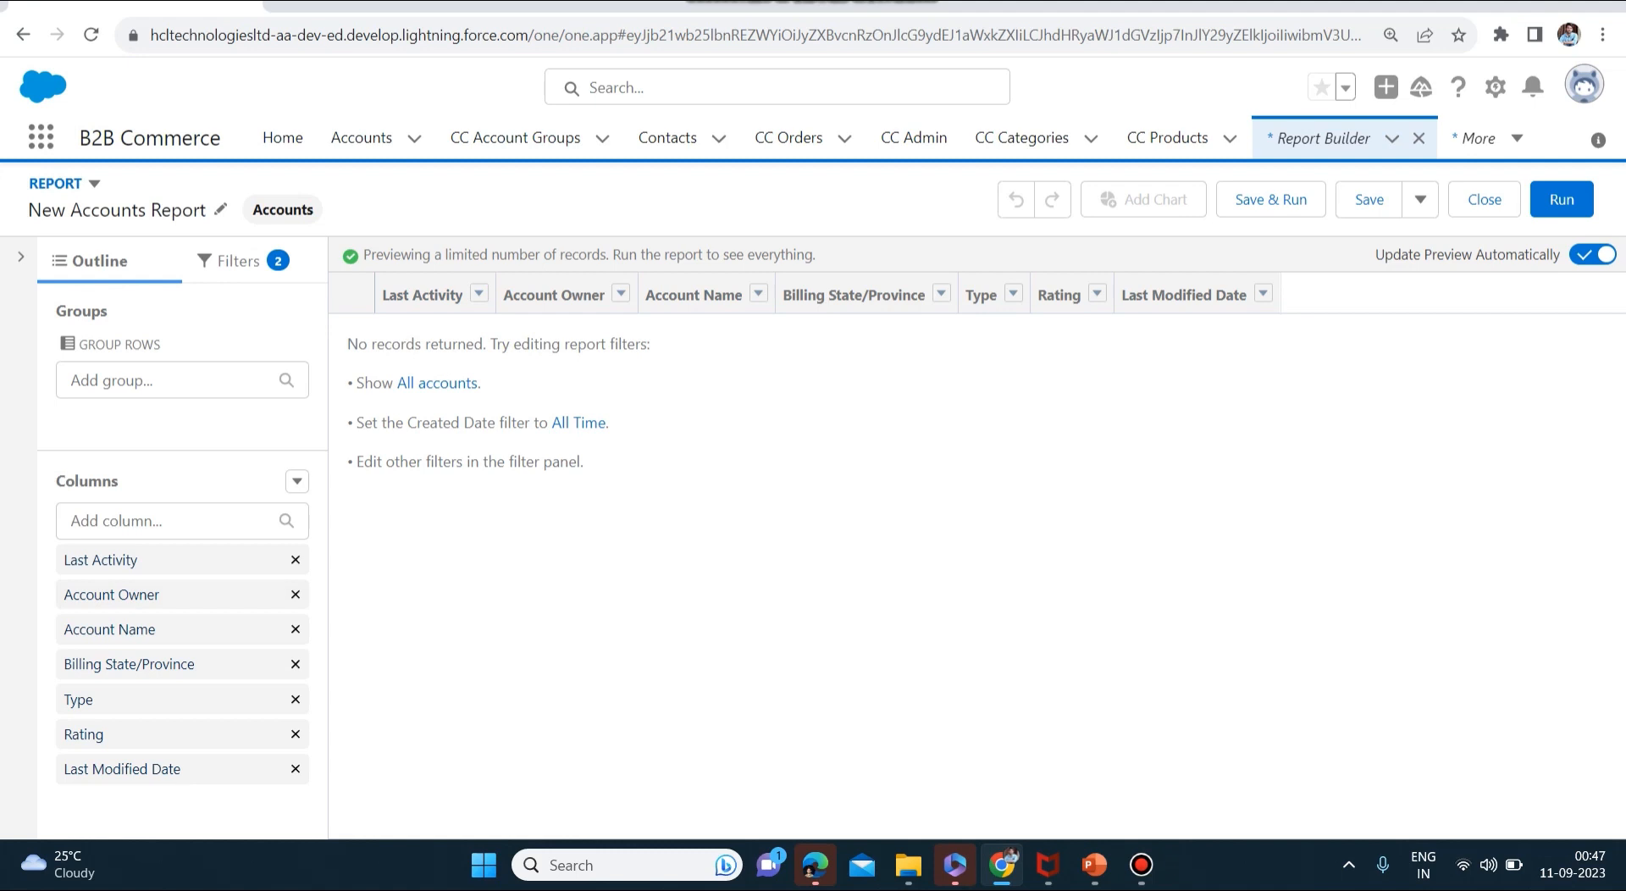
- Set the new report's filters to show All accounts with a Created Date of All Time
left_click(240, 261)
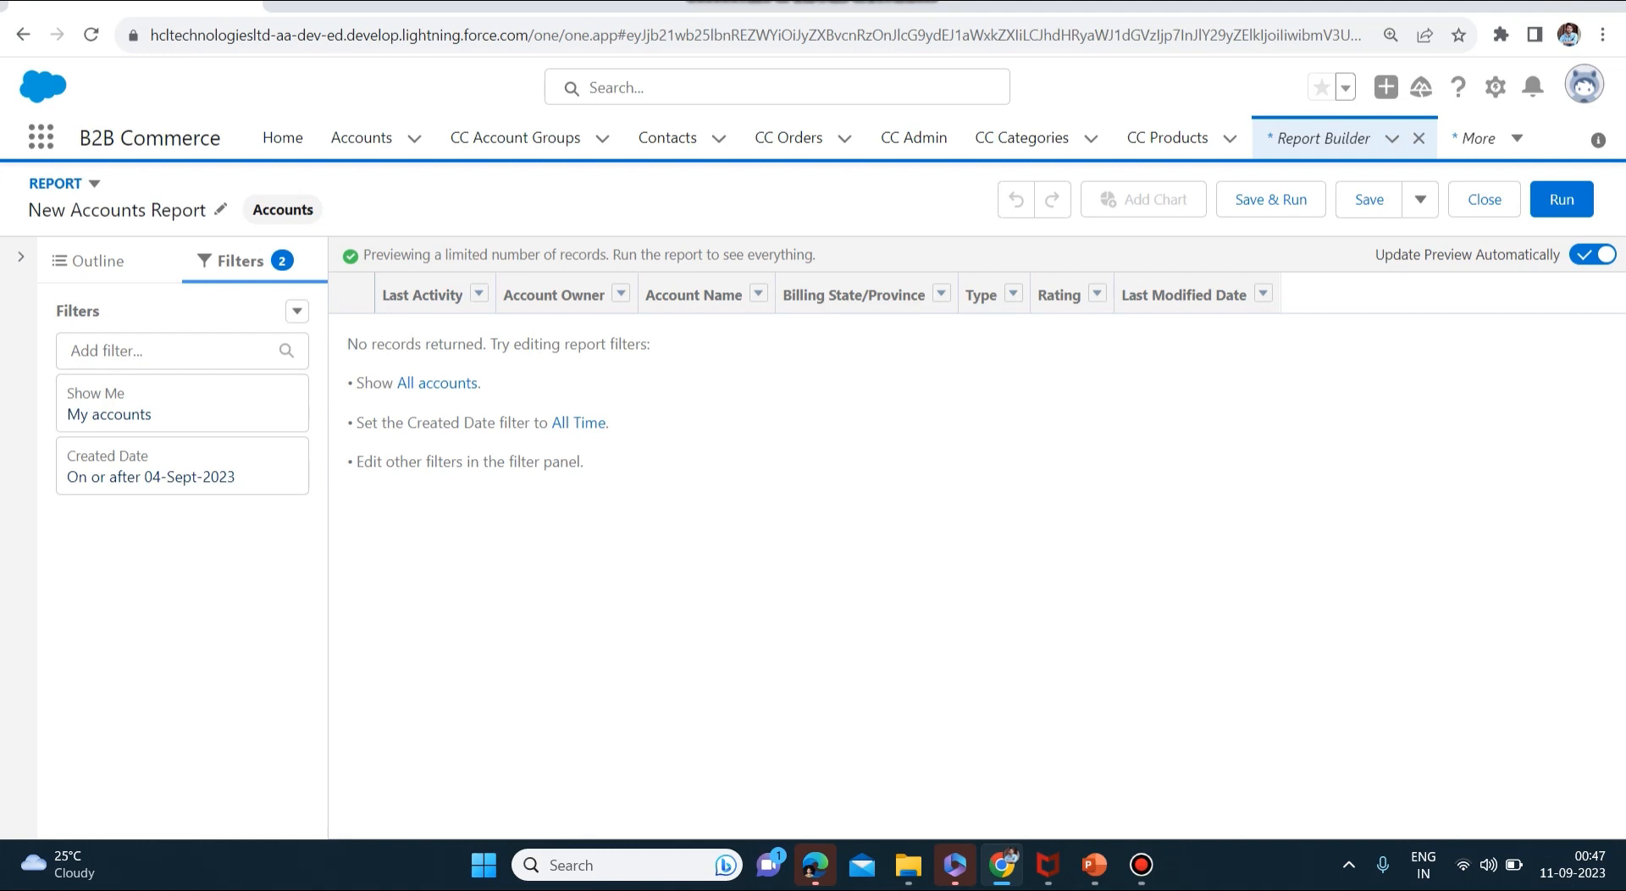
left_click(438, 383)
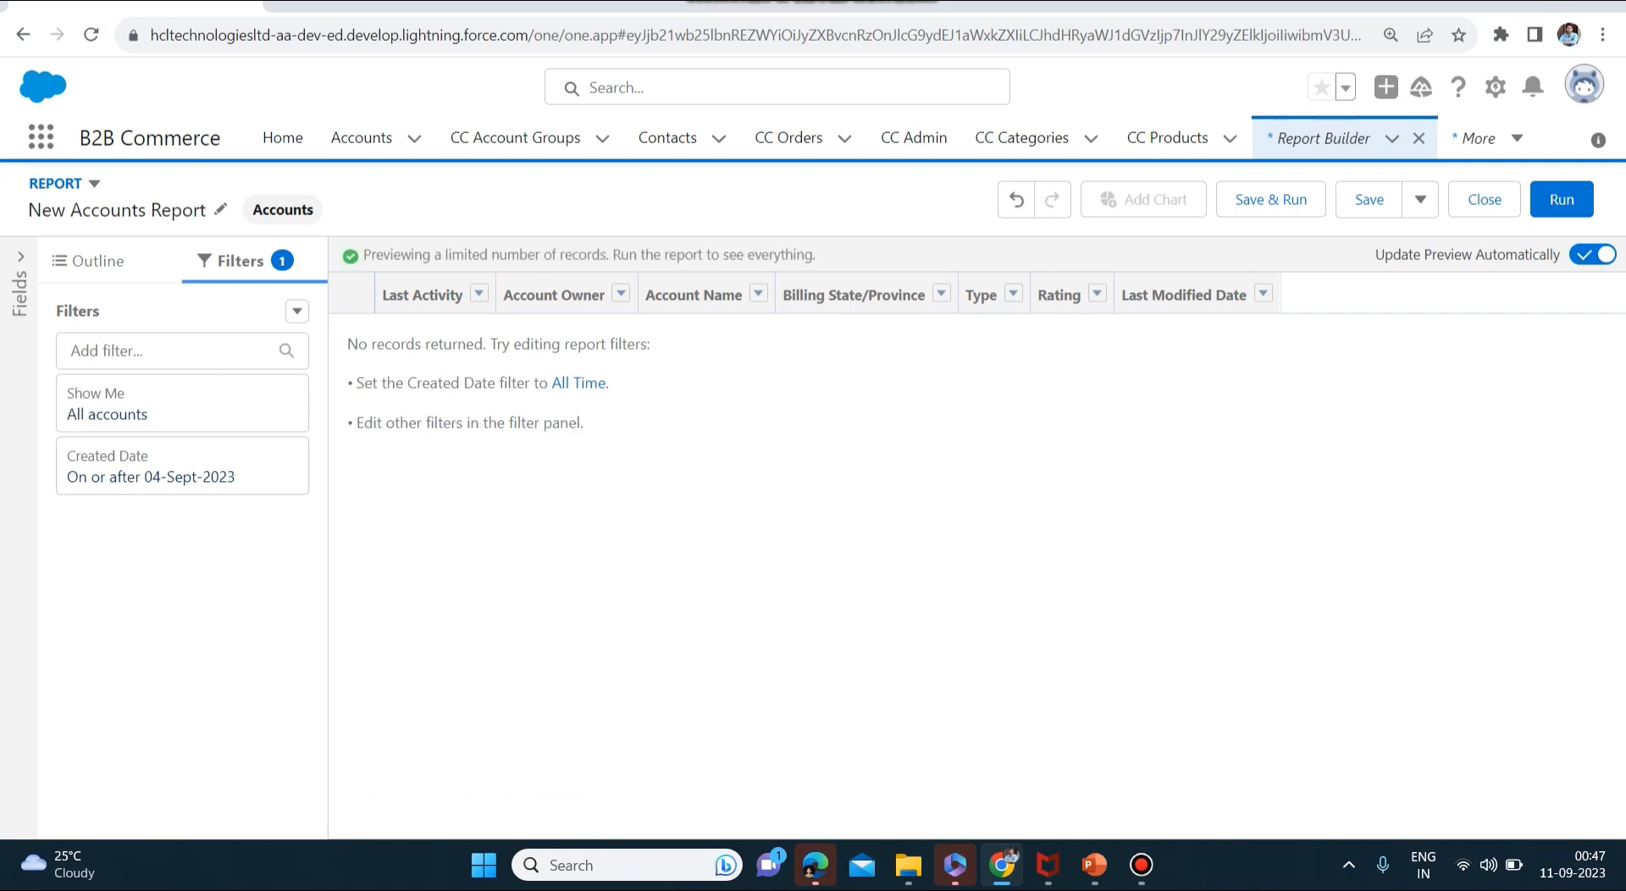
left_click(578, 383)
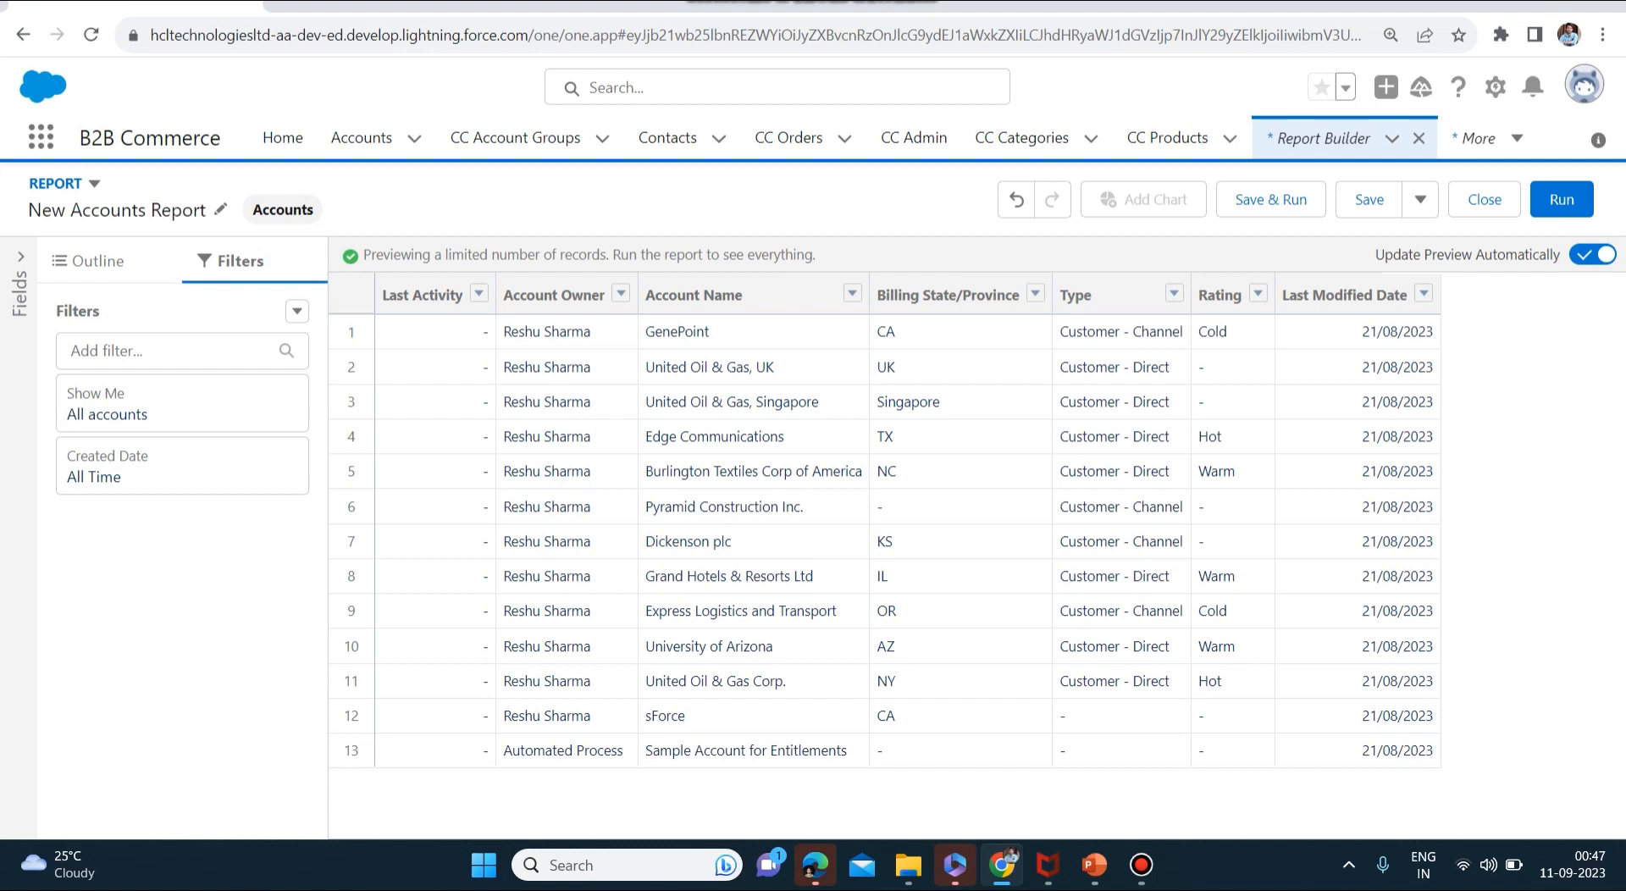
- Examine the date fields offered by the Created Date filter and the scopes offered by the Show Me filter
left_click(182, 466)
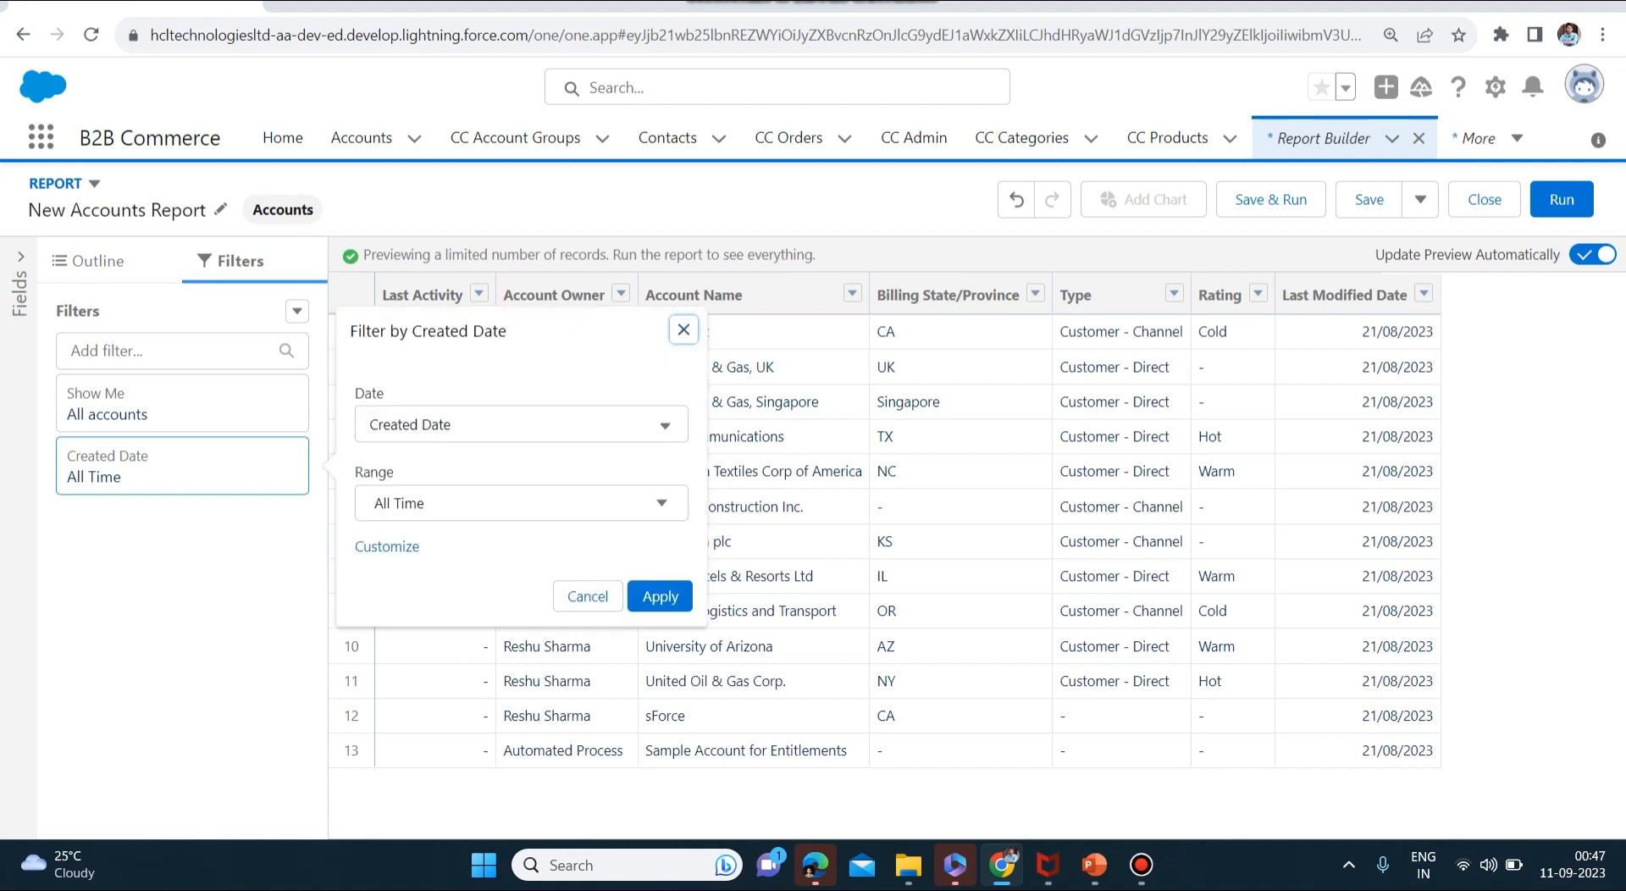
left_click(521, 424)
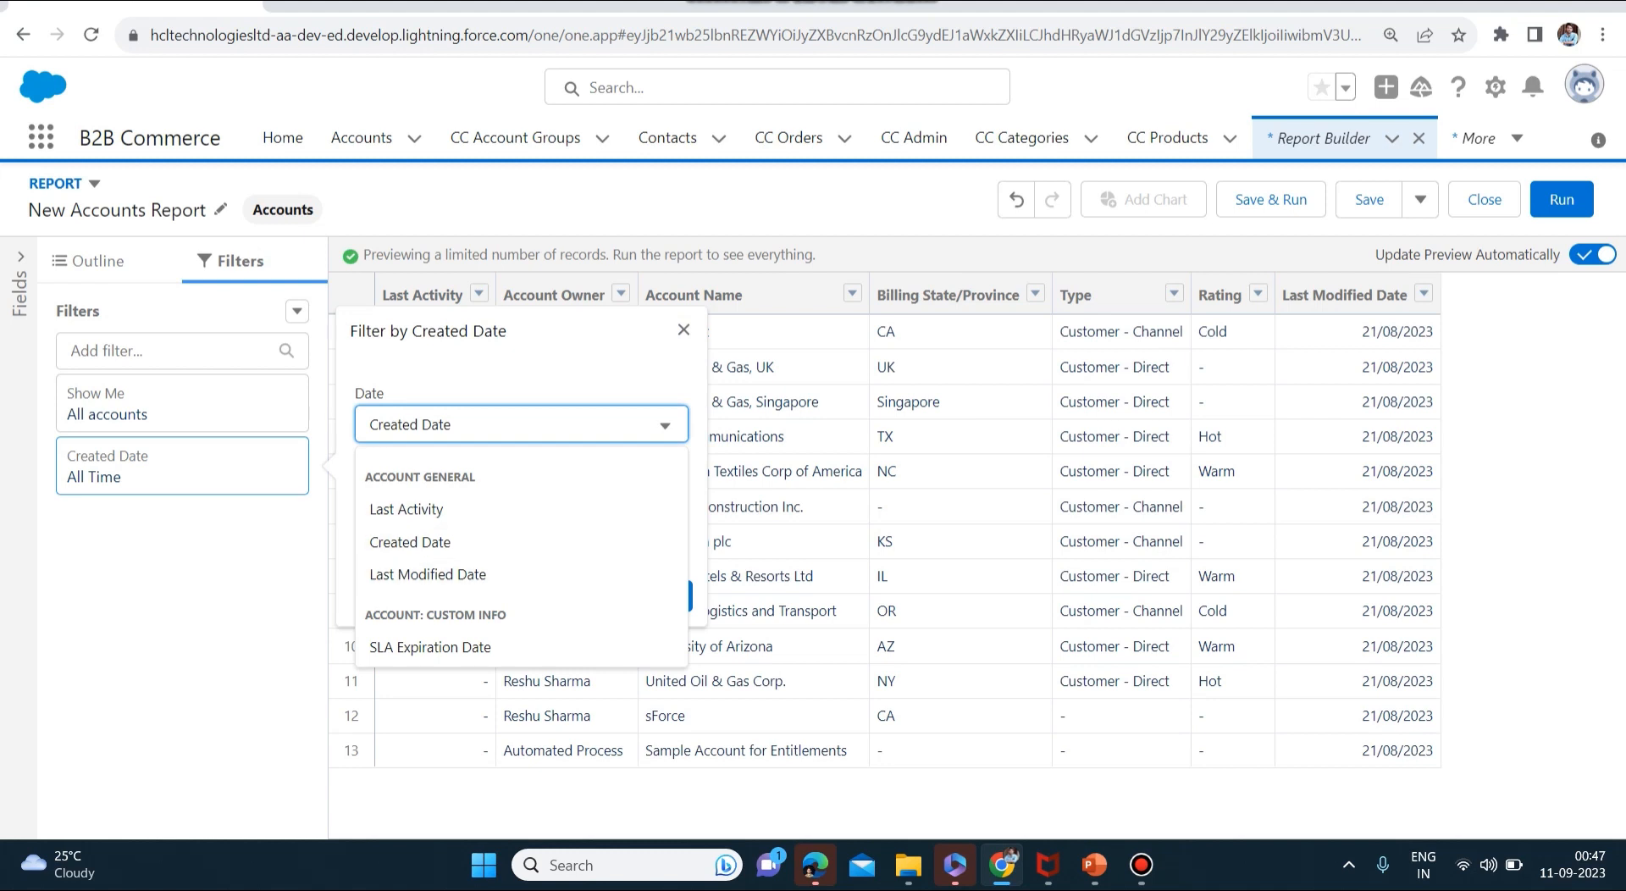
left_click(182, 403)
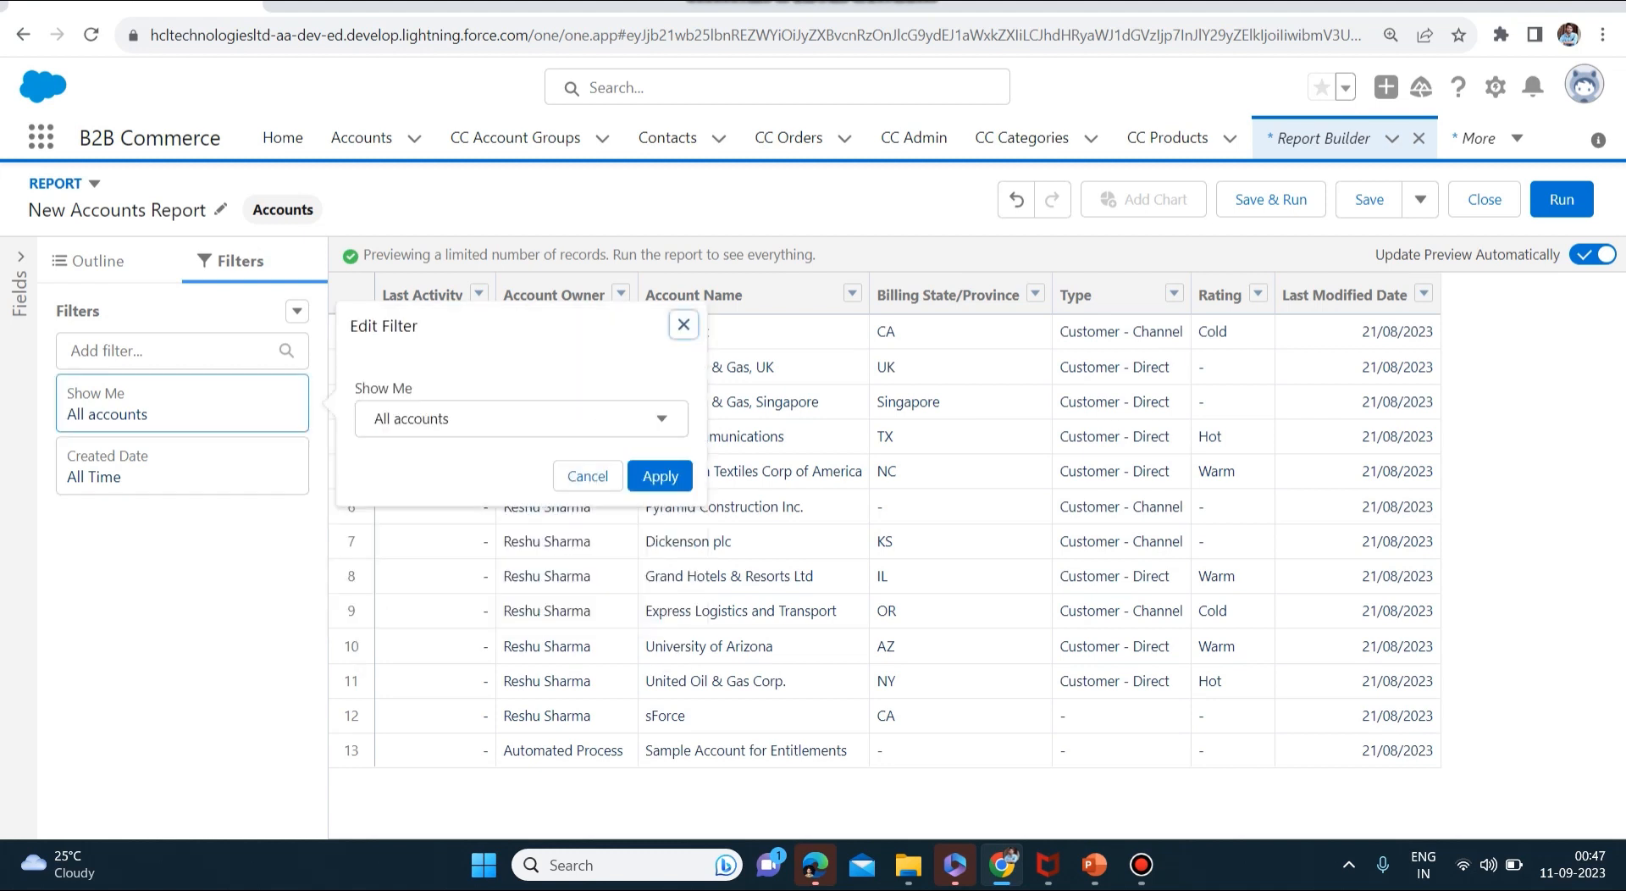
left_click(521, 419)
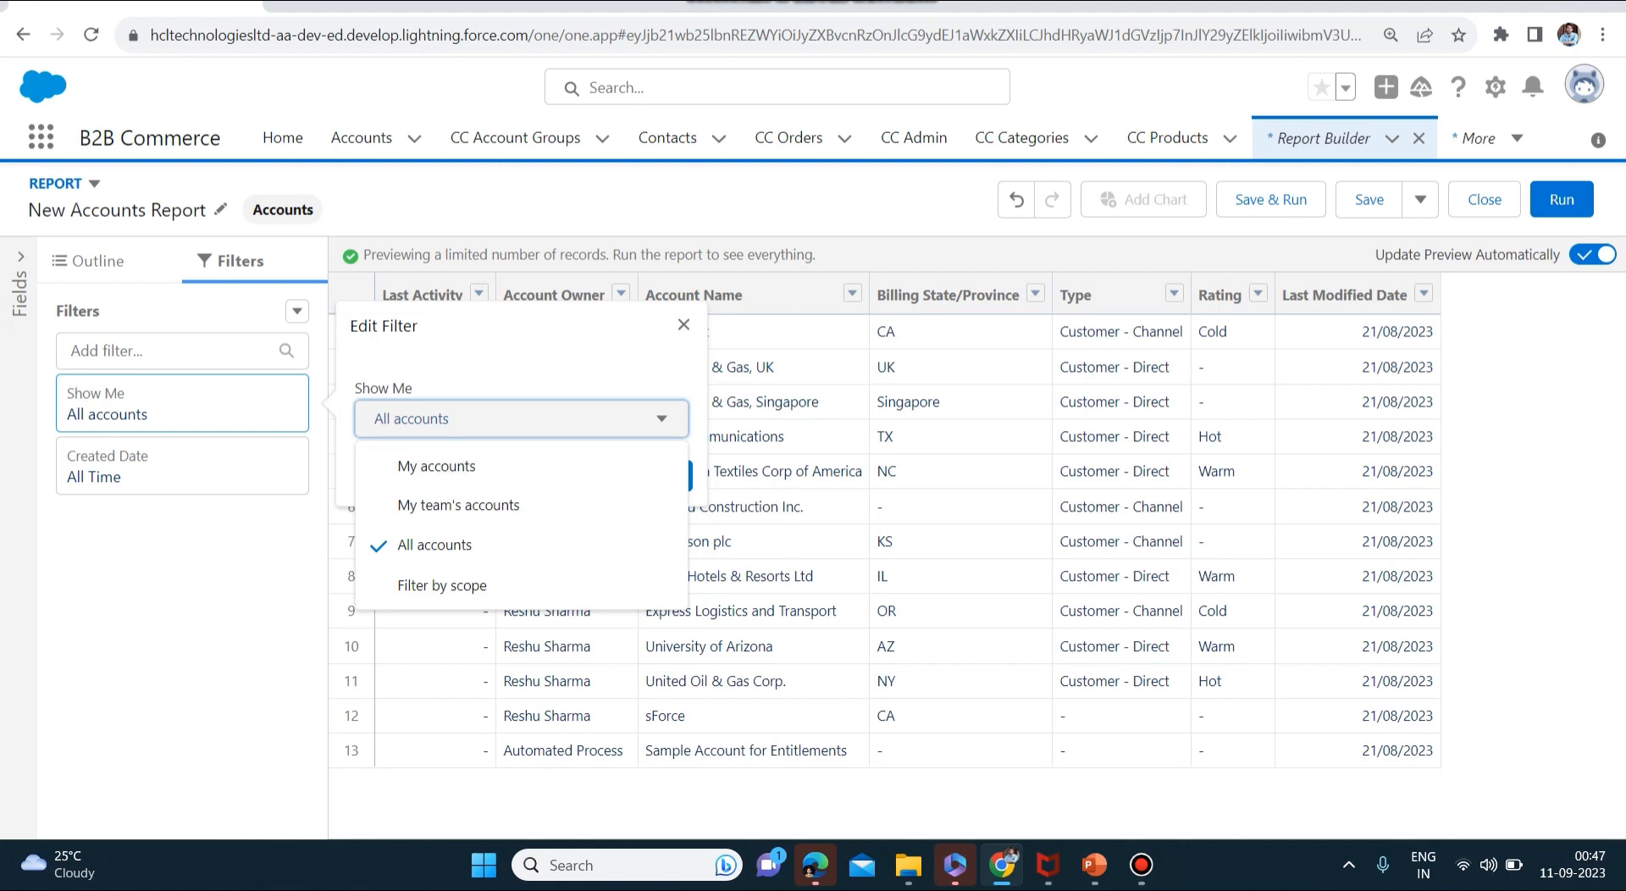
left_click(182, 465)
left_click(521, 424)
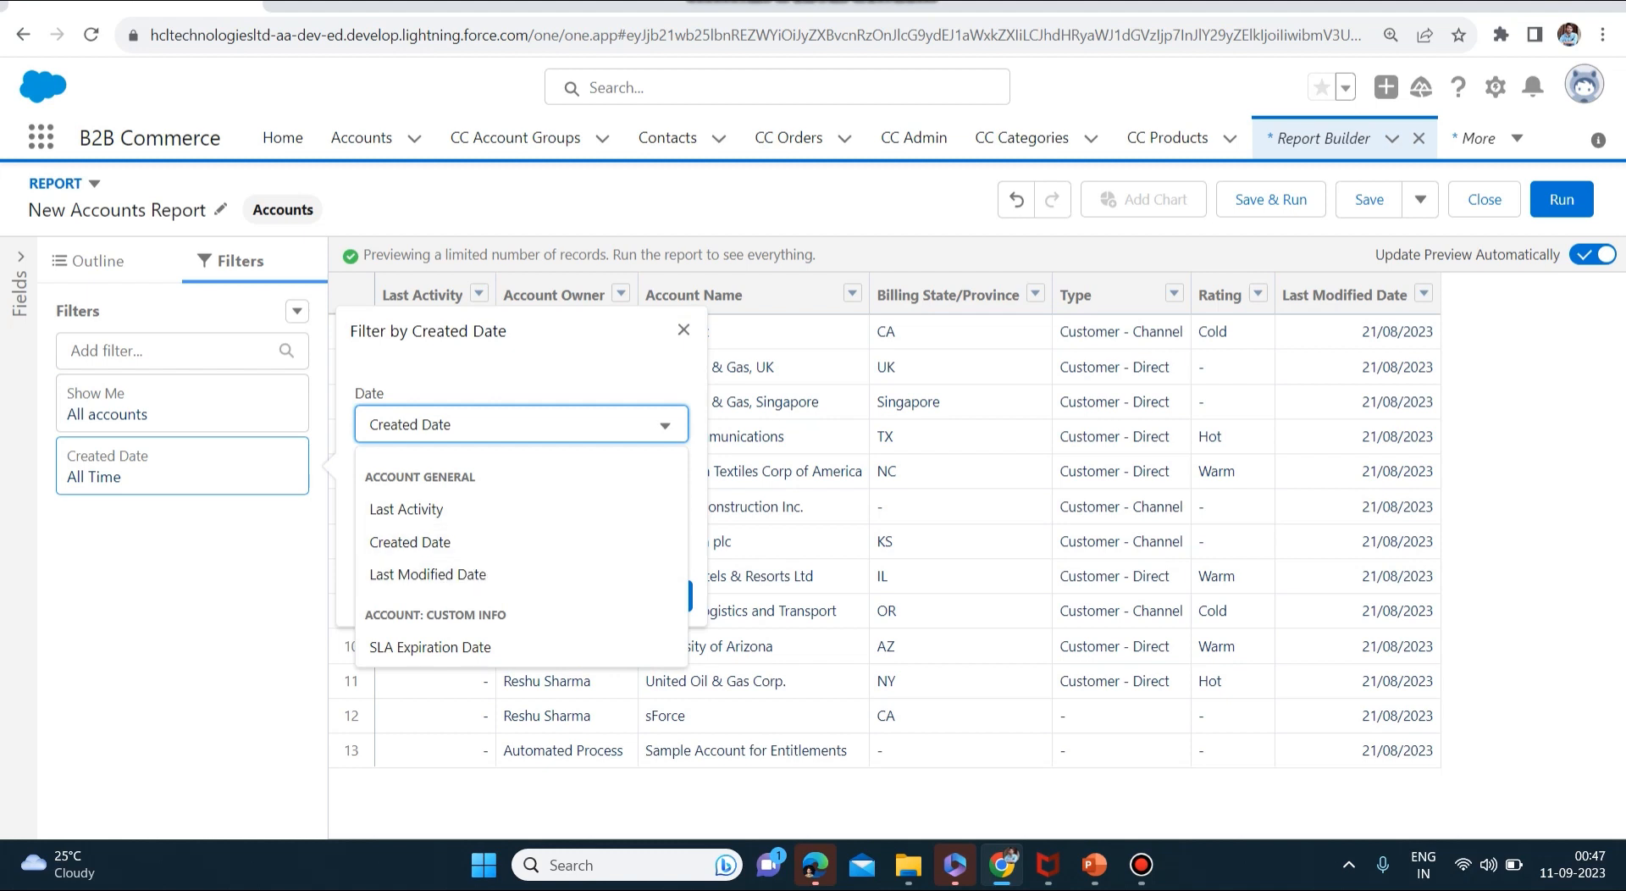
left_click(683, 329)
- Review the report's column outline and the actions available for the Account Owner column
left_click(97, 261)
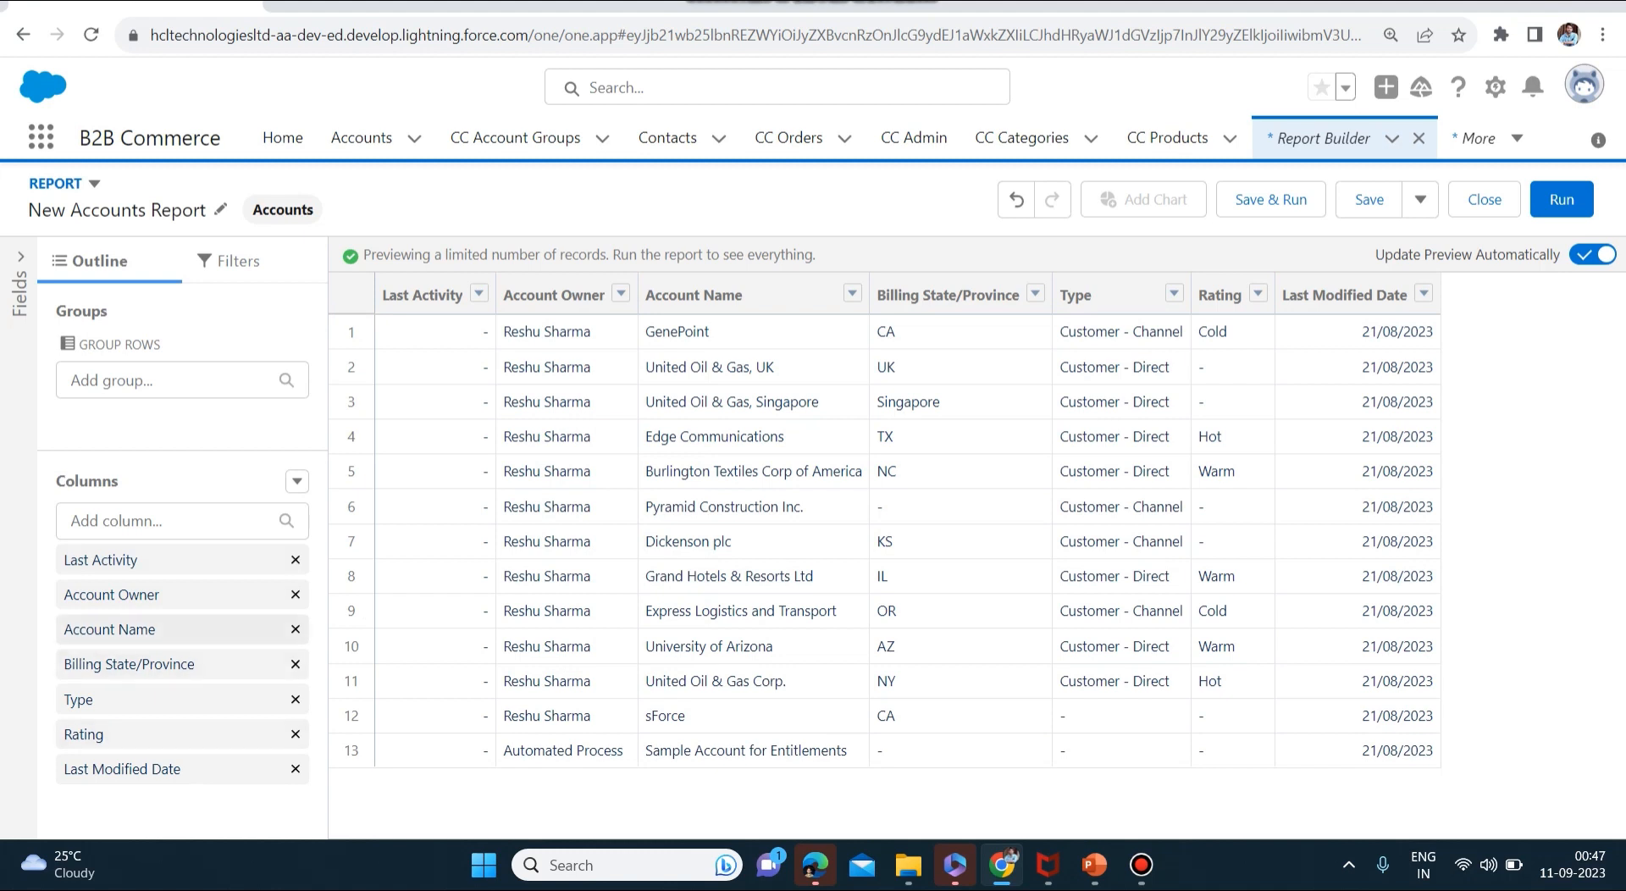
left_click(126, 630)
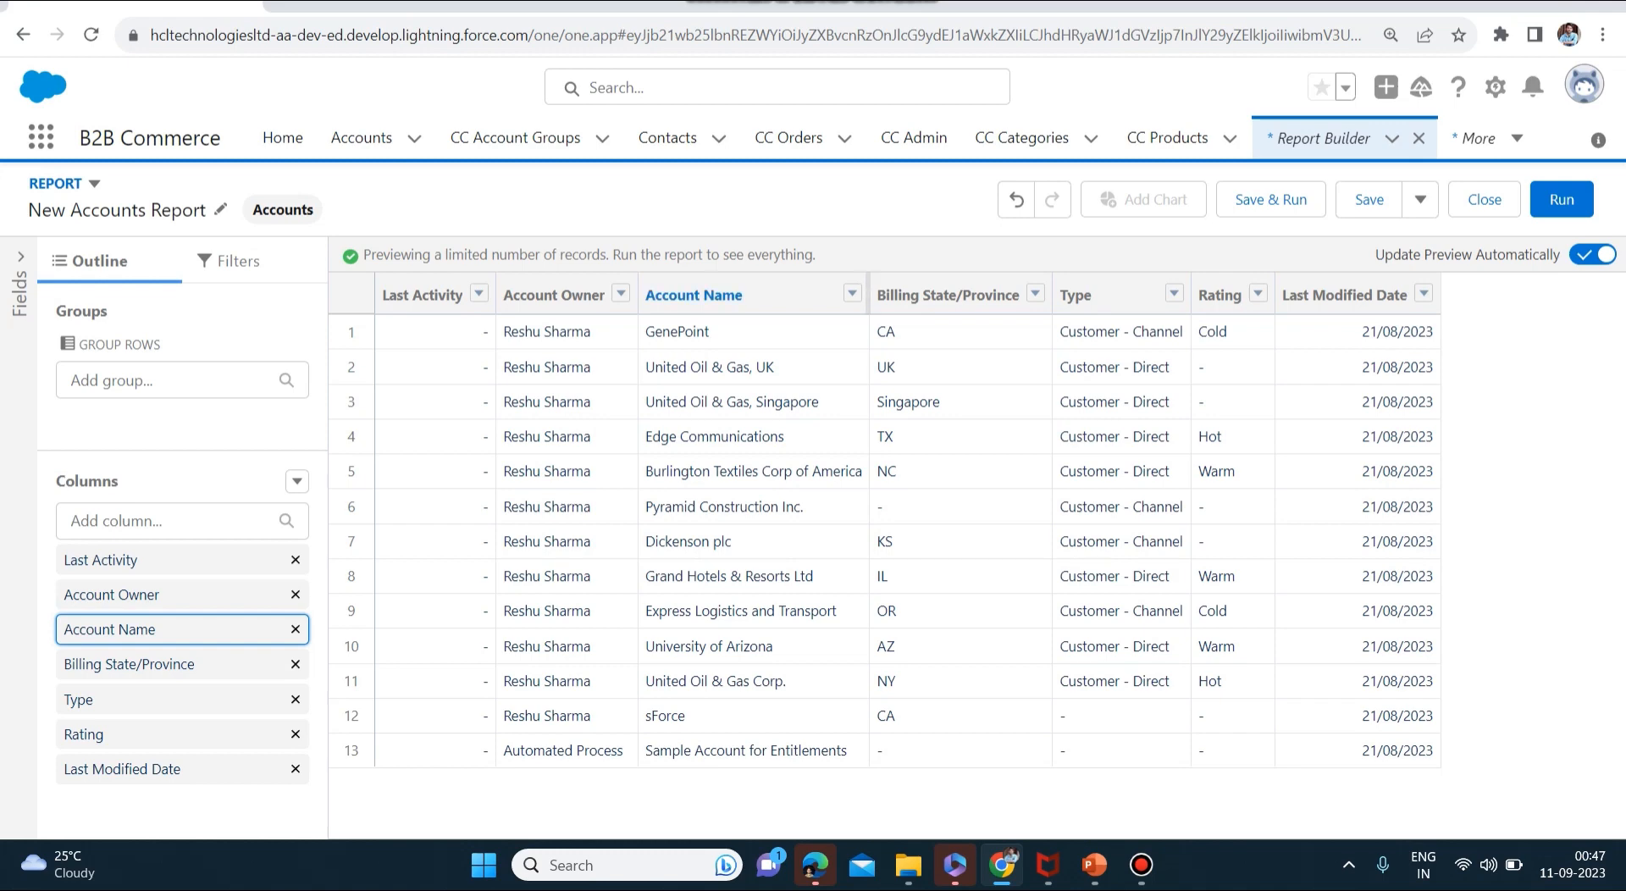
left_click(620, 293)
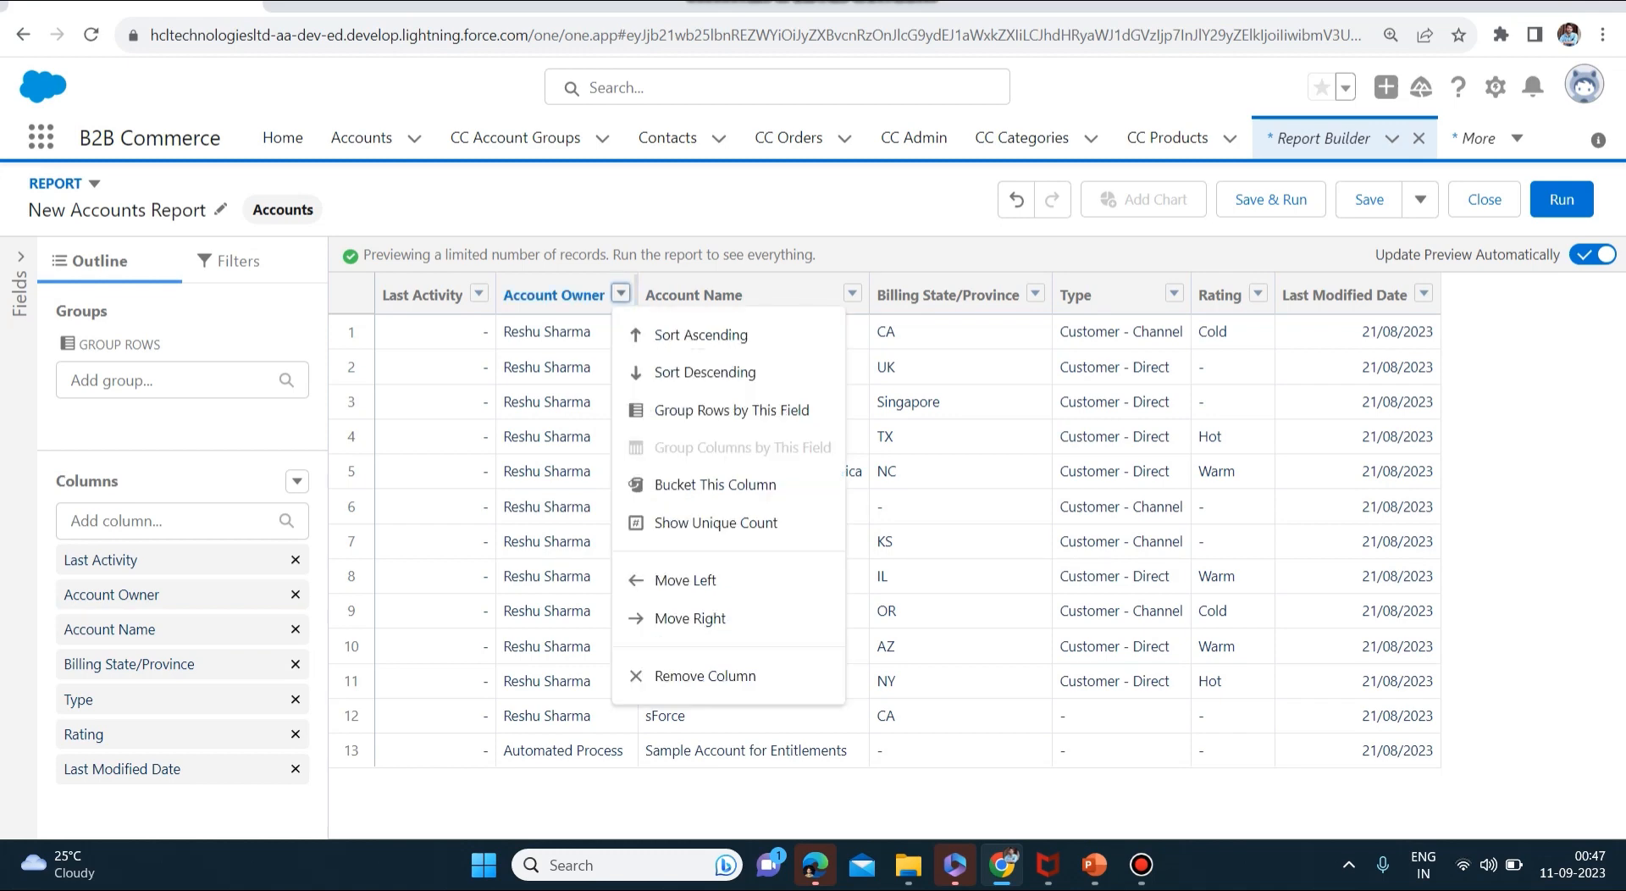
left_click(621, 293)
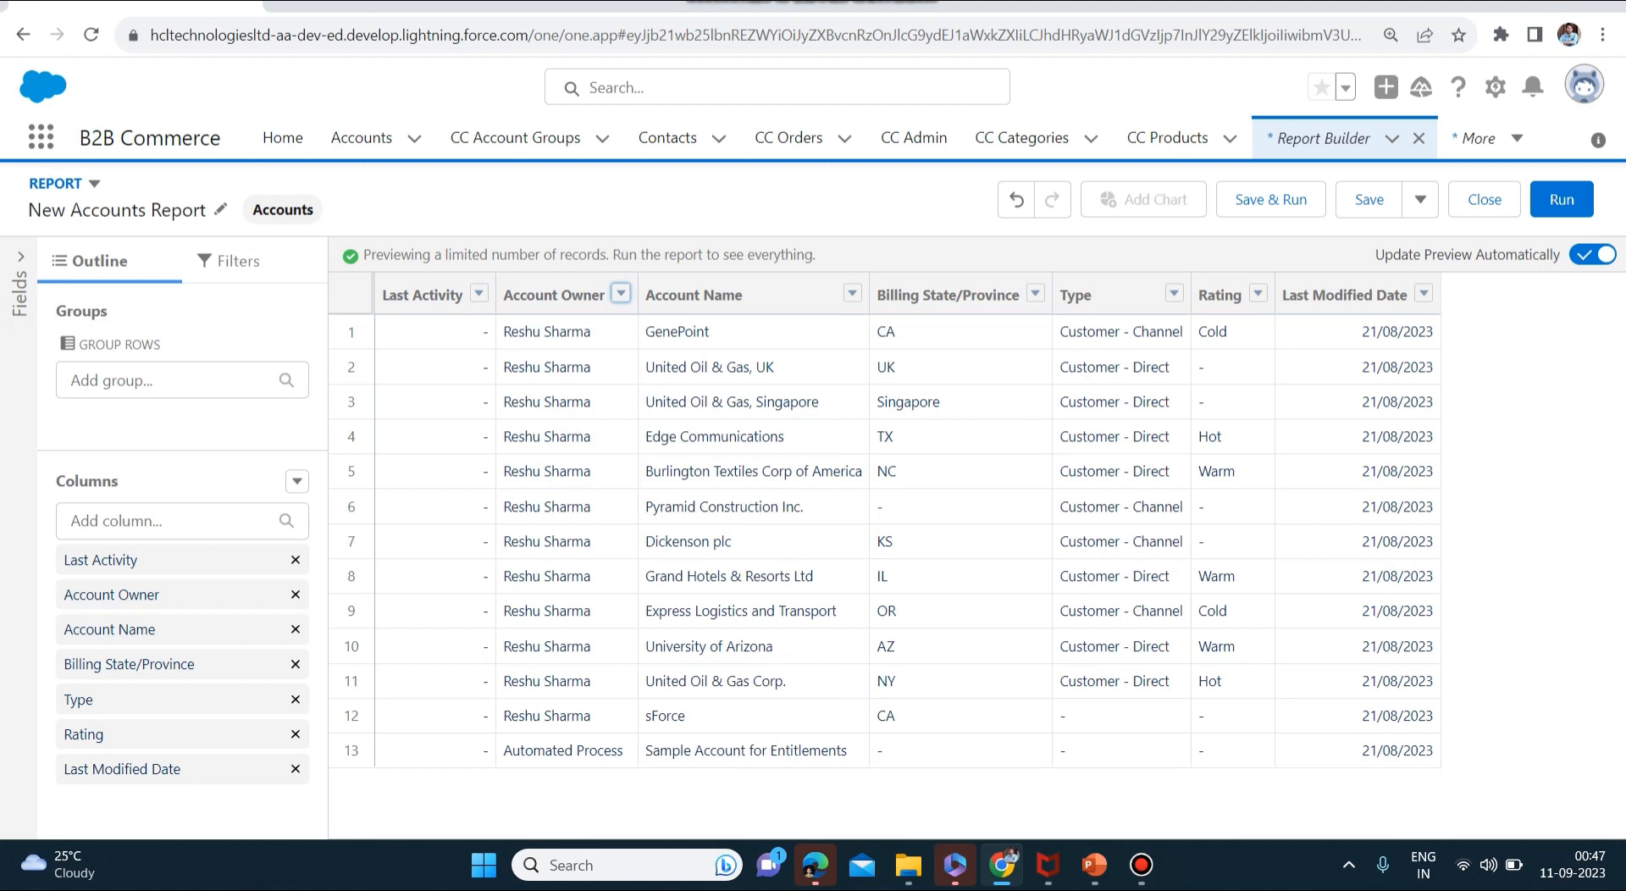
- Return to the report filters and recheck the Show Me setting and the Created Date field choices
left_click(231, 261)
left_click(182, 404)
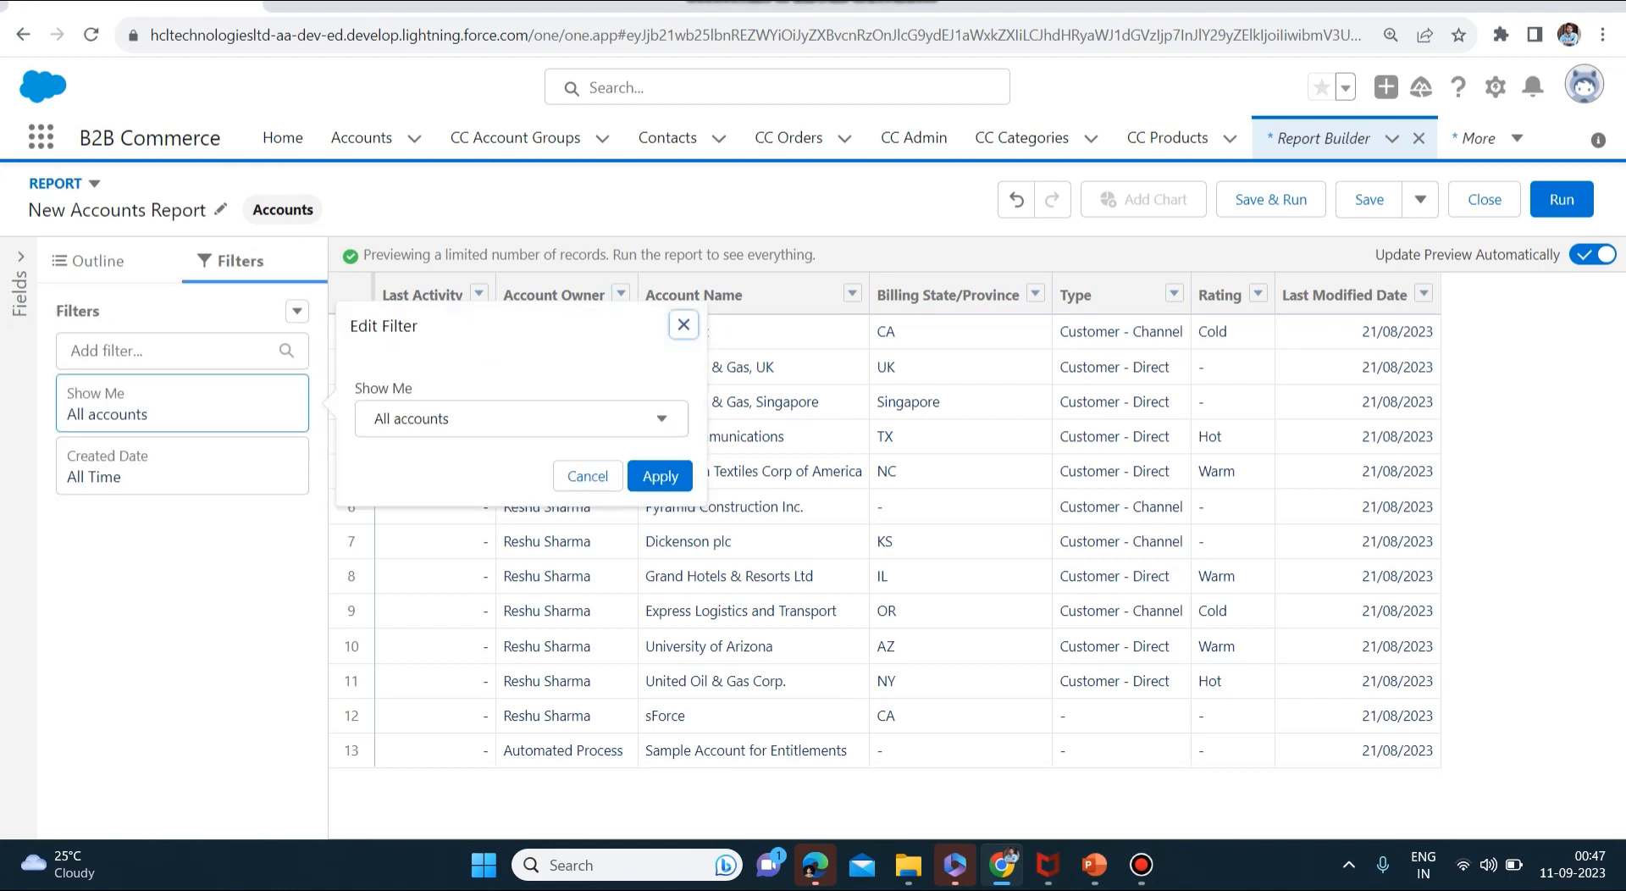
left_click(182, 465)
left_click(521, 425)
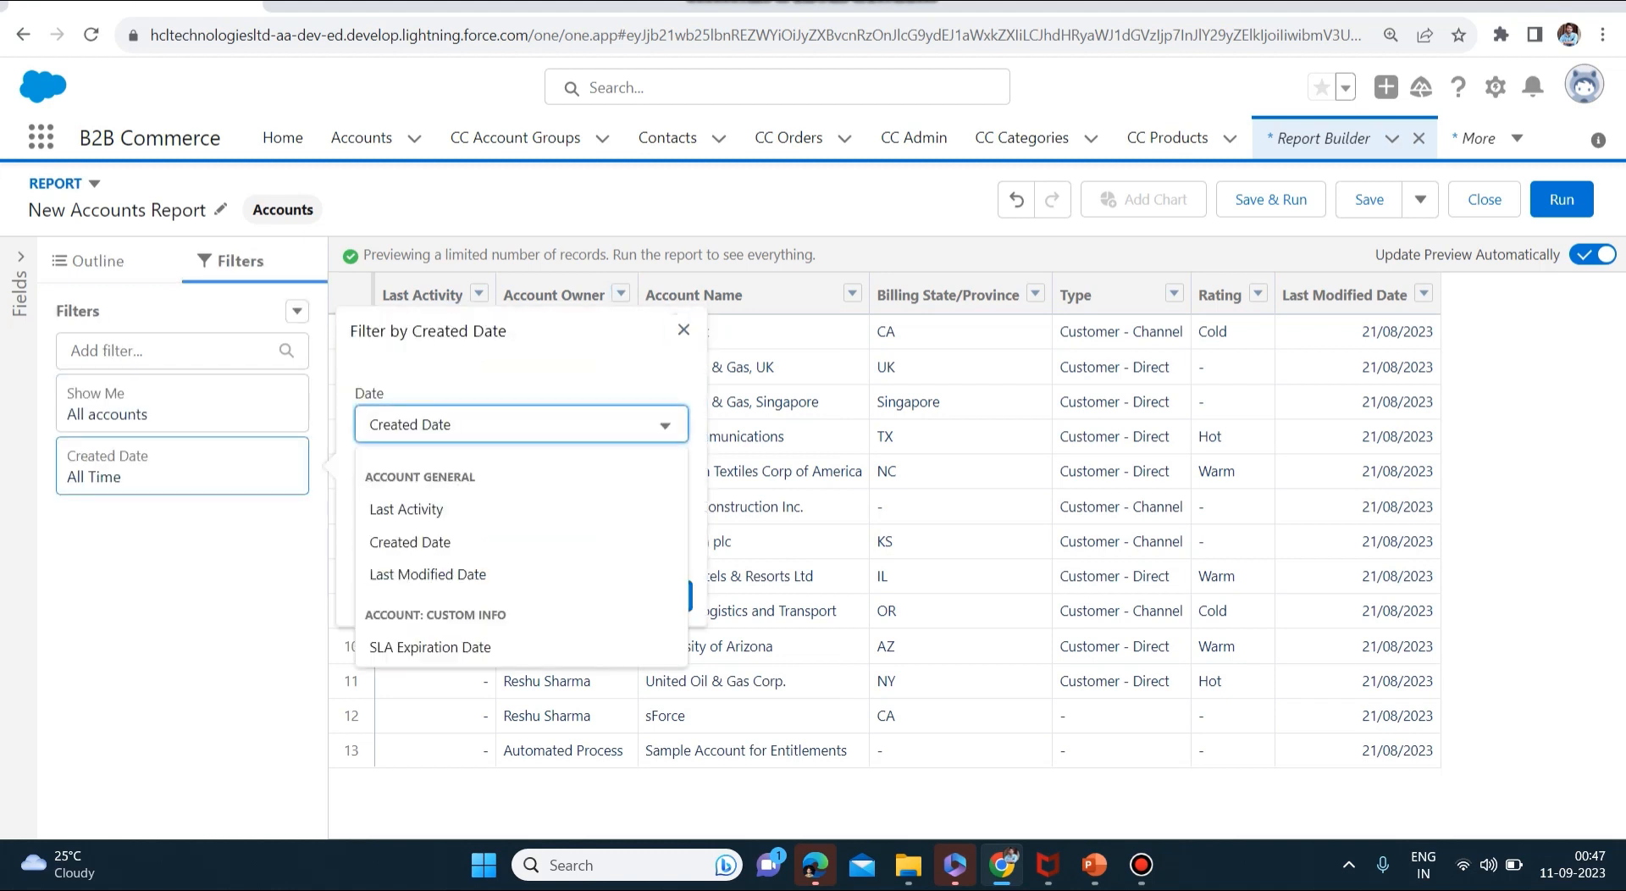
left_click(420, 477)
left_click(683, 330)
- Restrict the report to My accounts with the Show Me filter
left_click(181, 403)
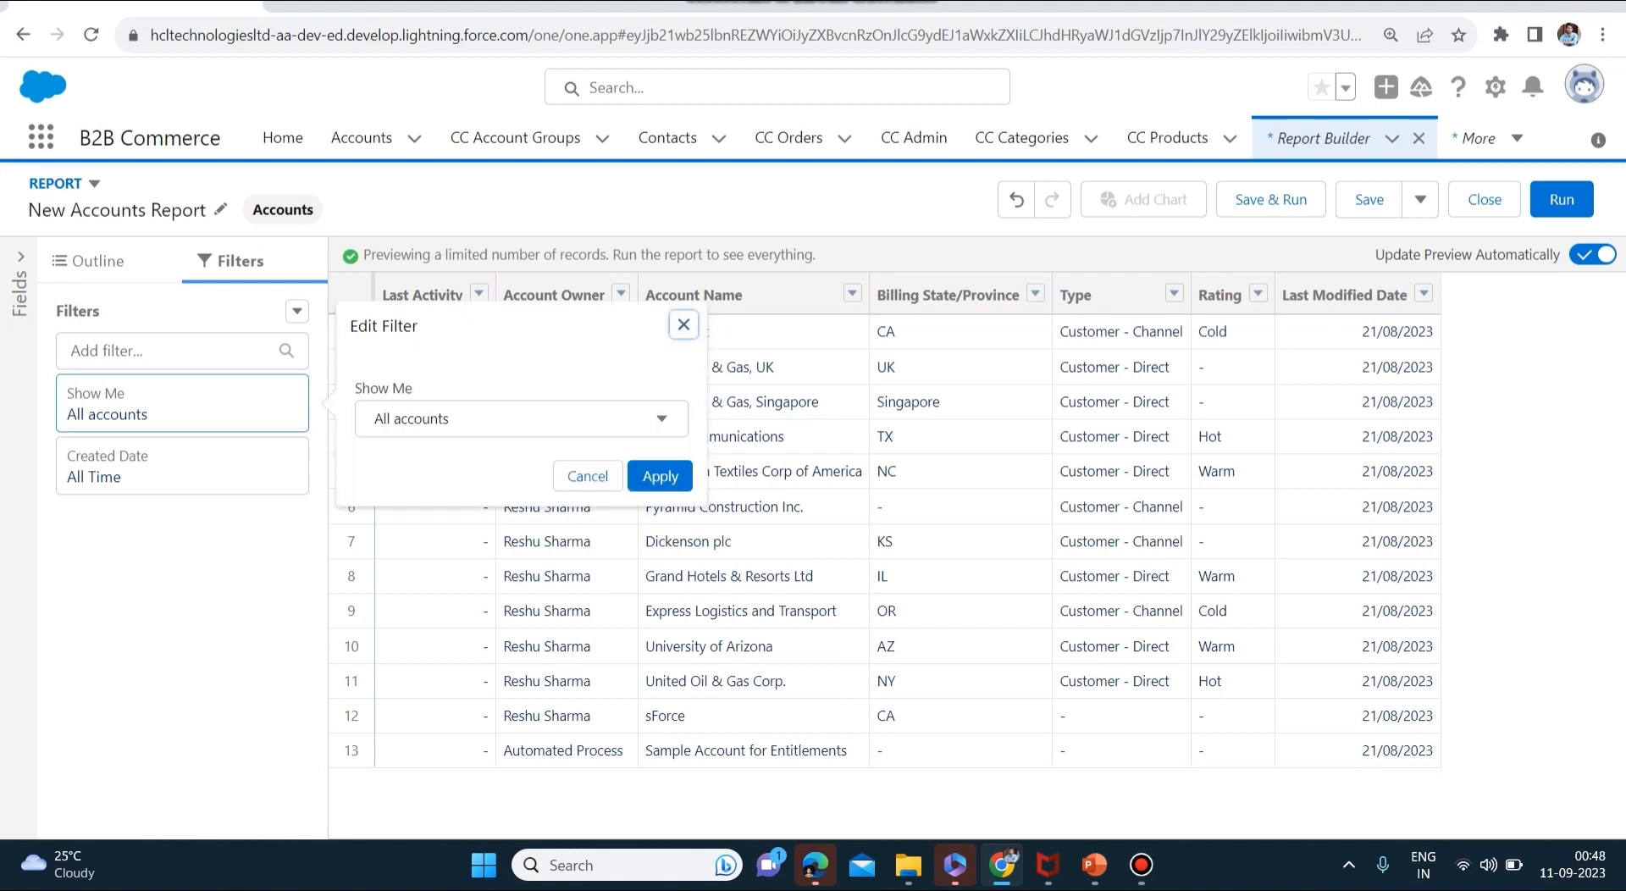
left_click(509, 419)
left_click(436, 465)
left_click(659, 476)
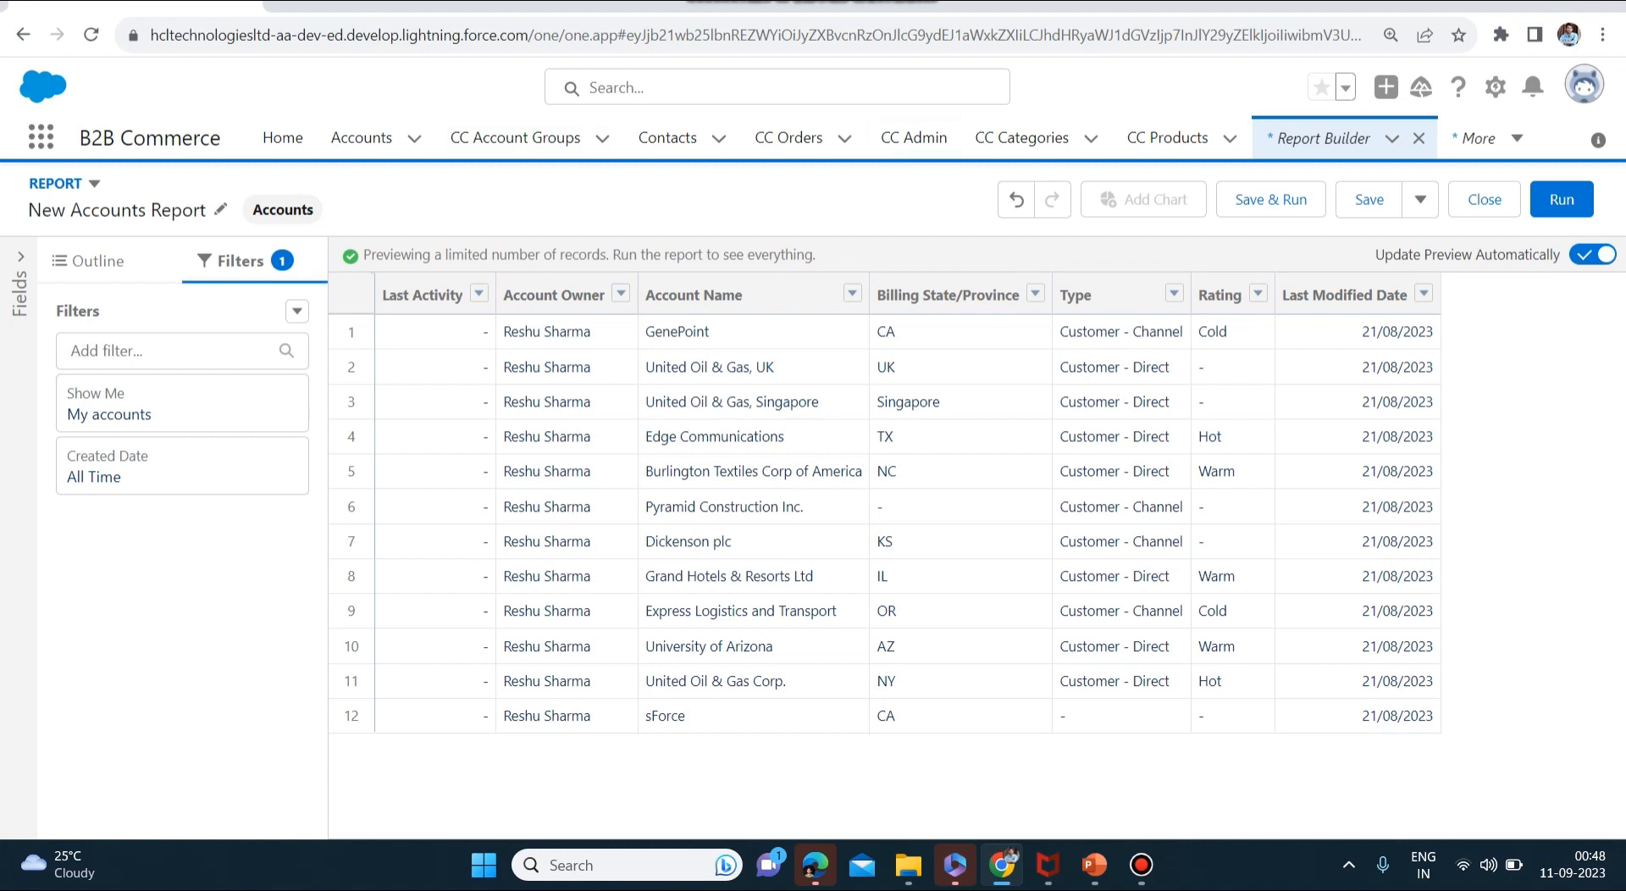
- Save the report under the name "Accounts Report Test 2" and run it
left_click(97, 260)
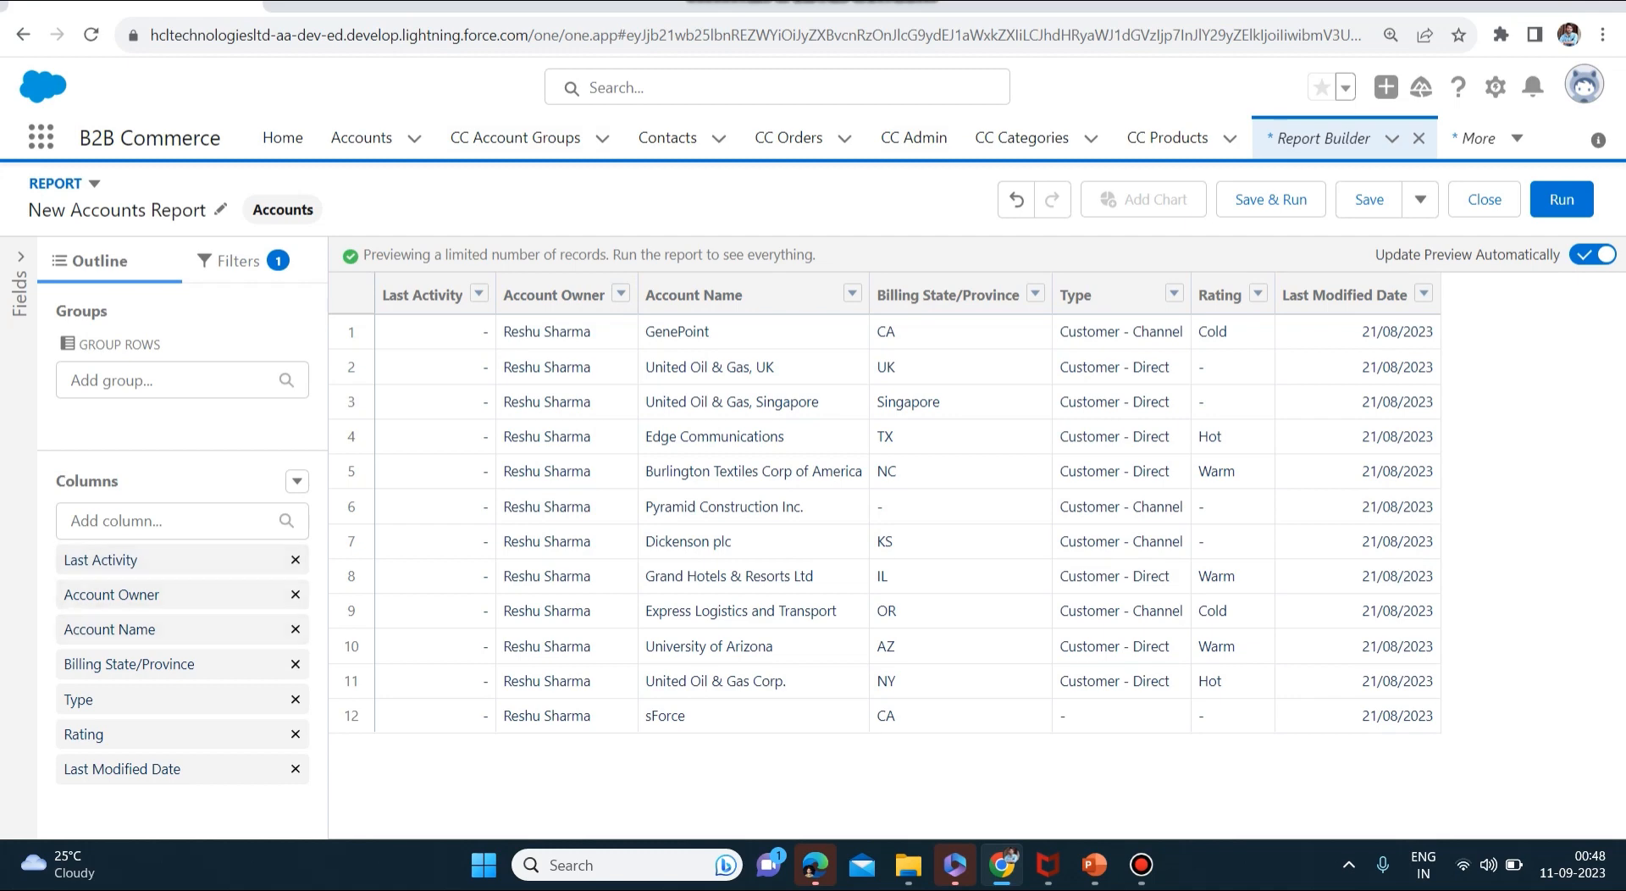
left_click(1369, 200)
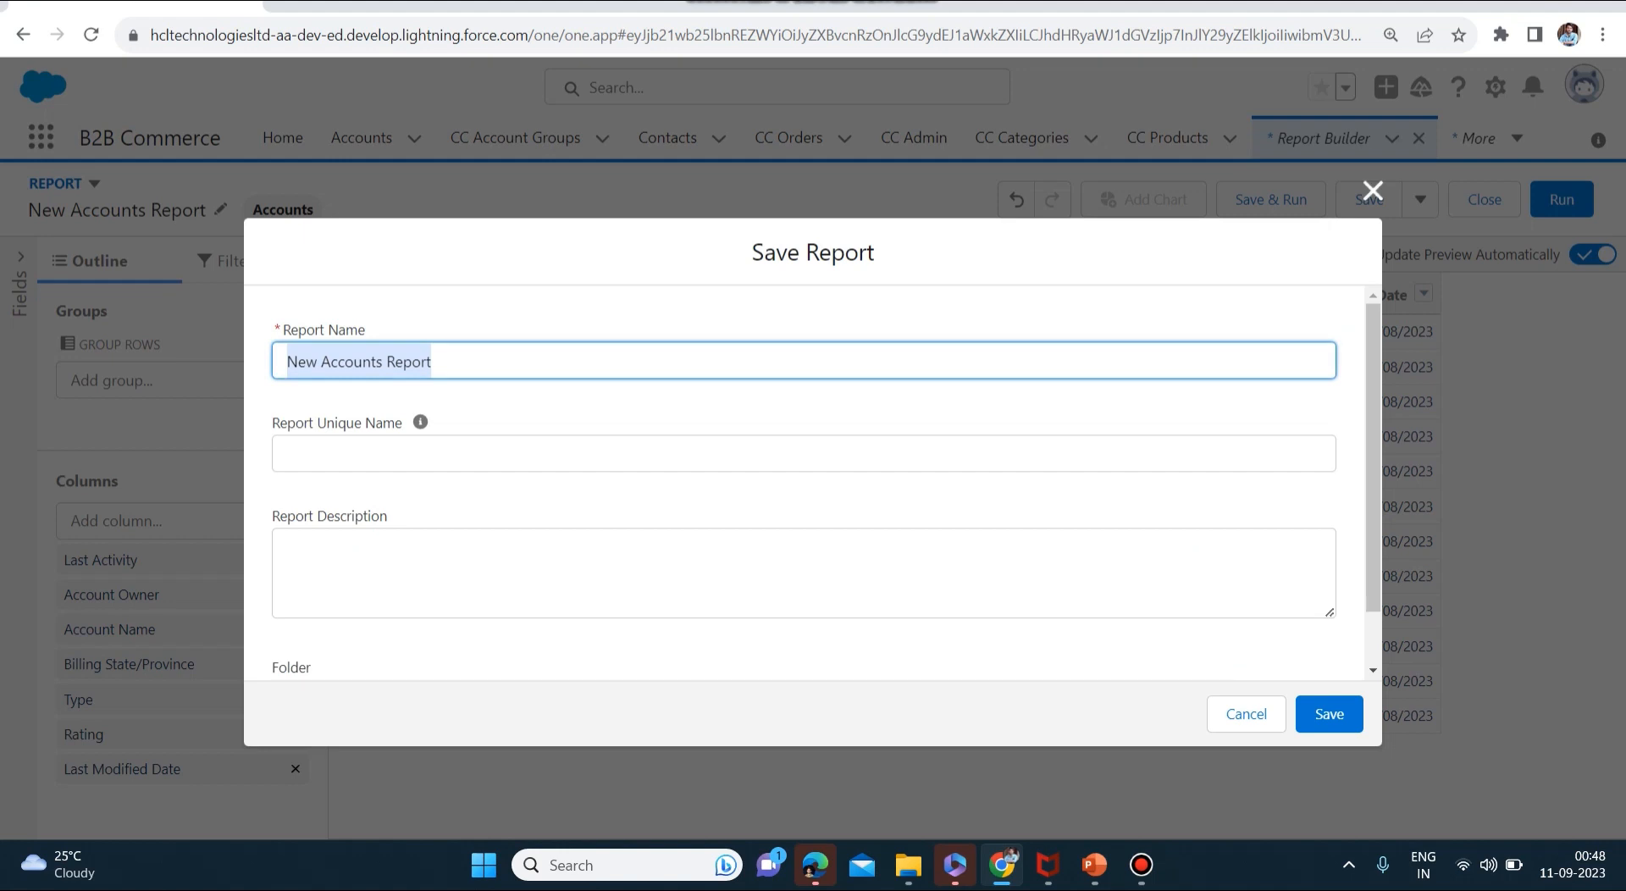
key("End")
type("Trest 2")
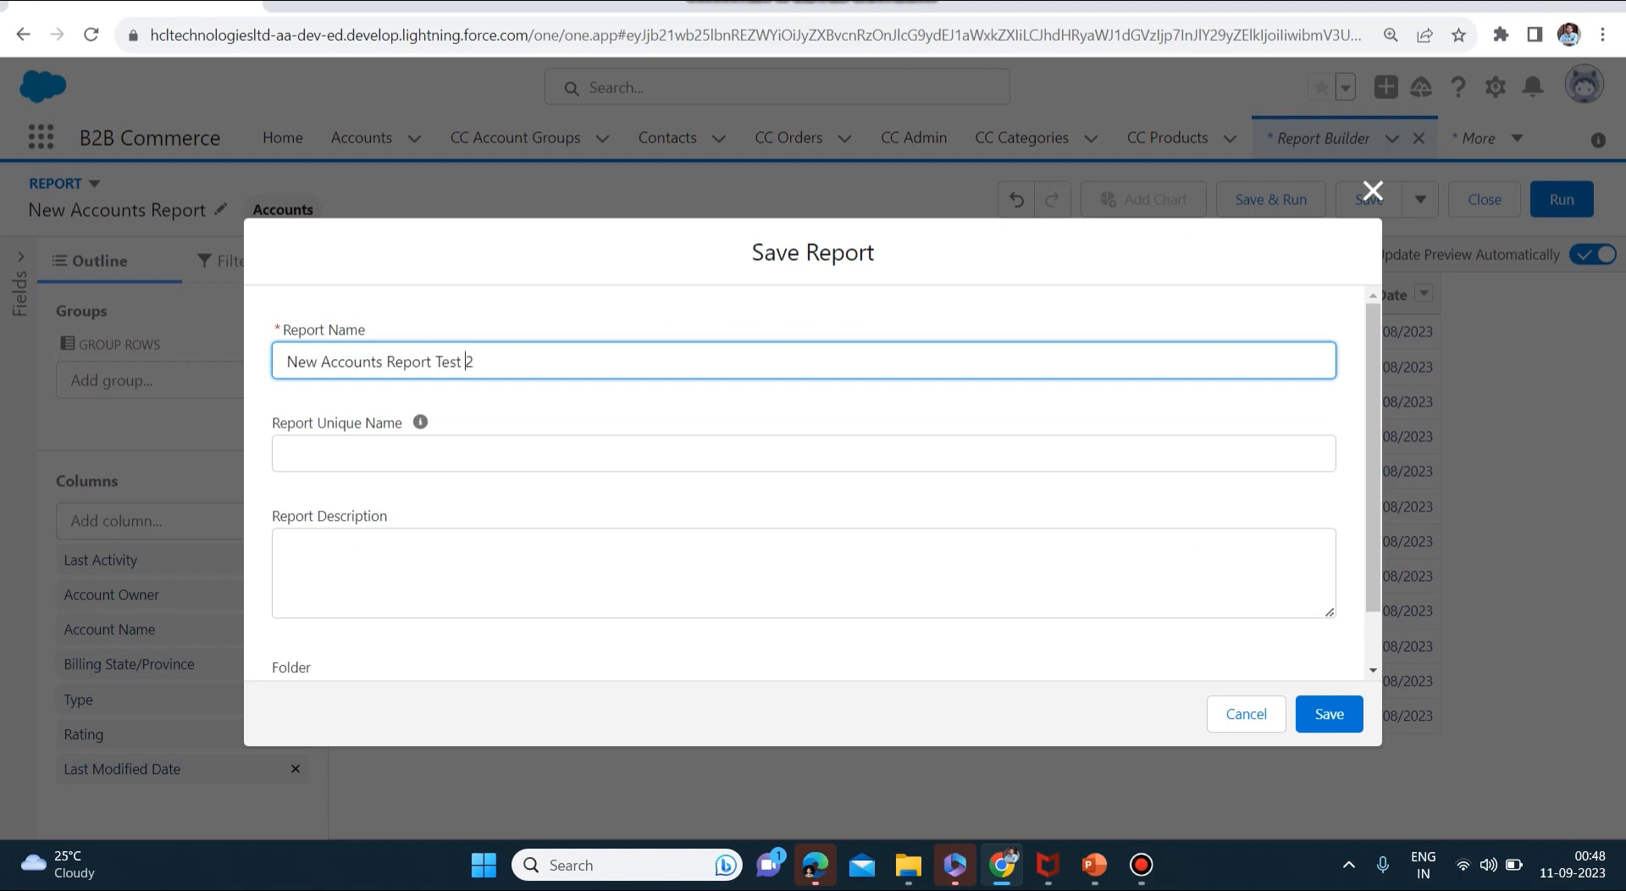
key("BackSpace")
key("BackSpace")
key("BackSpace")
key("BackSpace")
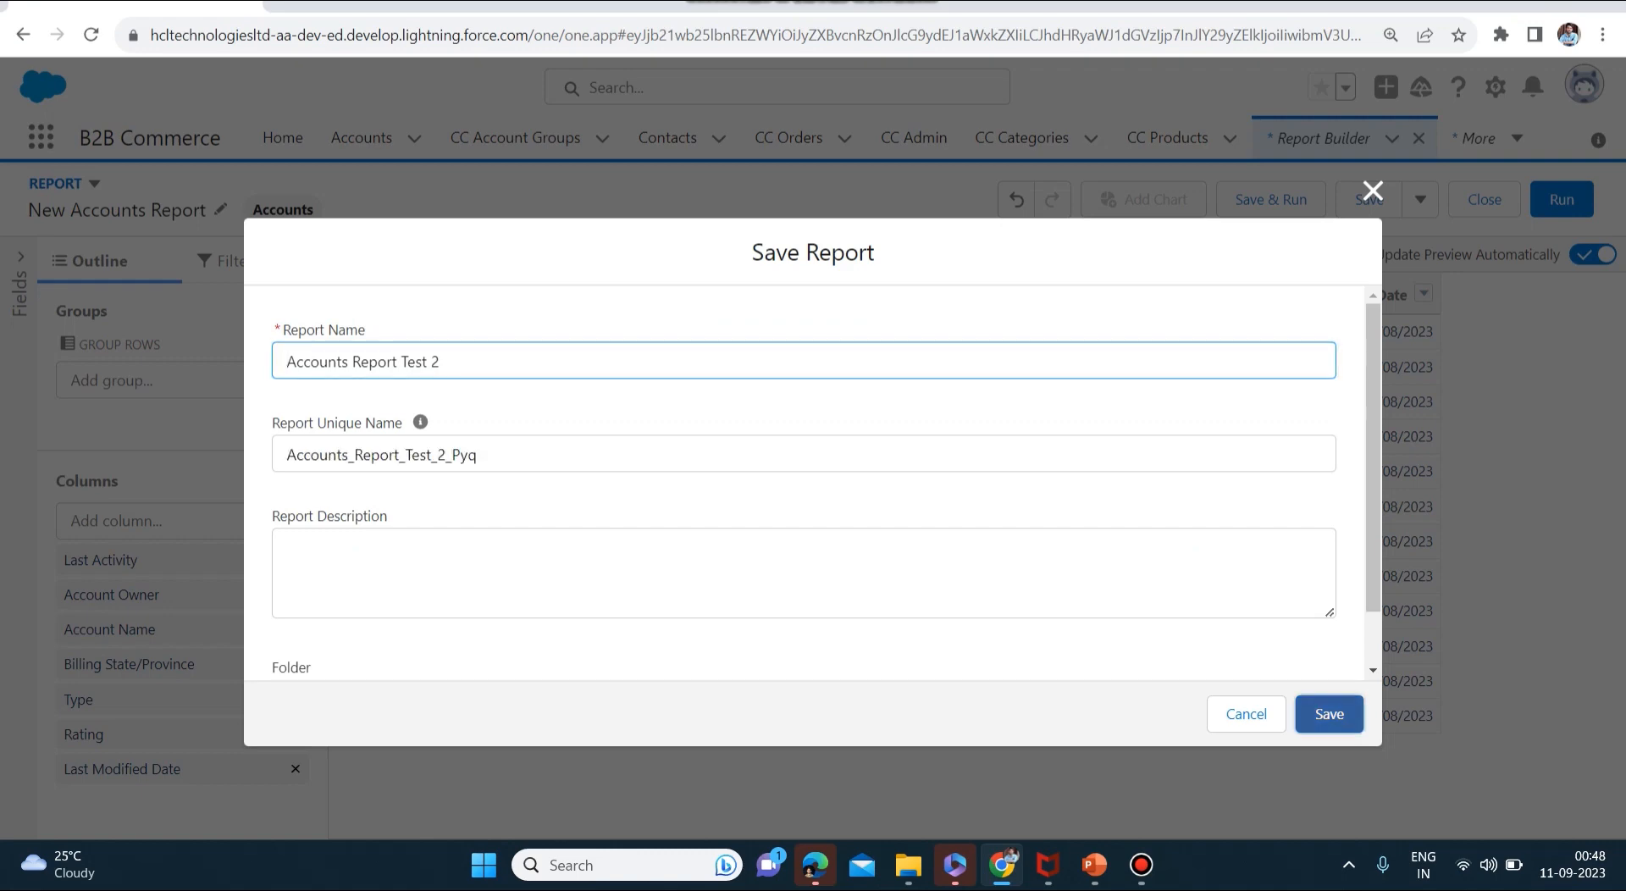
key("Return")
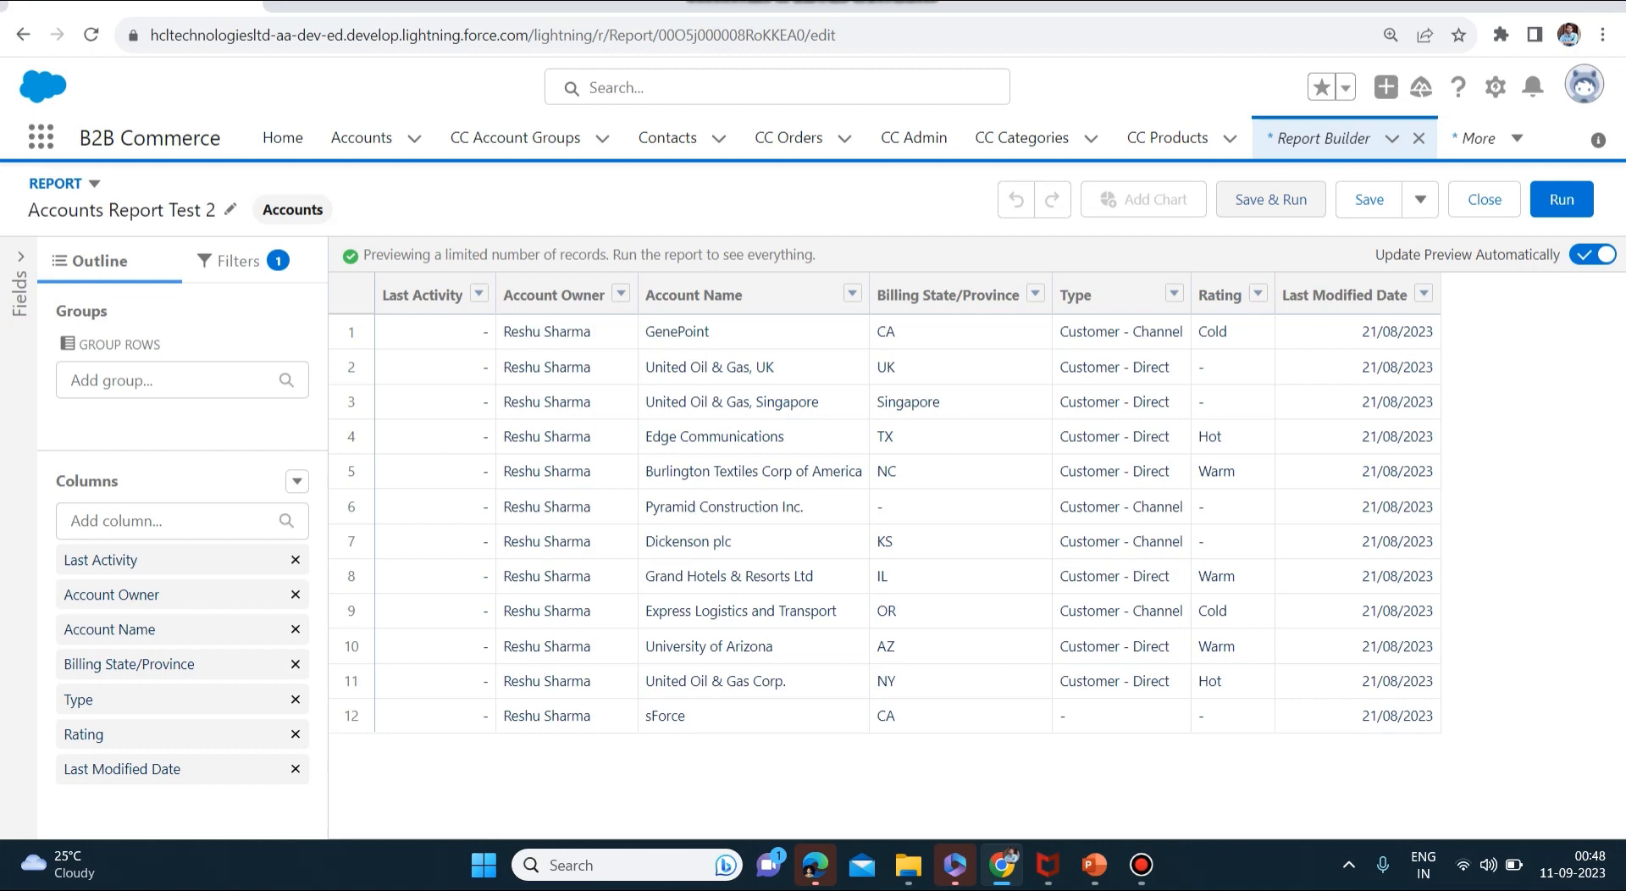
left_click(1270, 199)
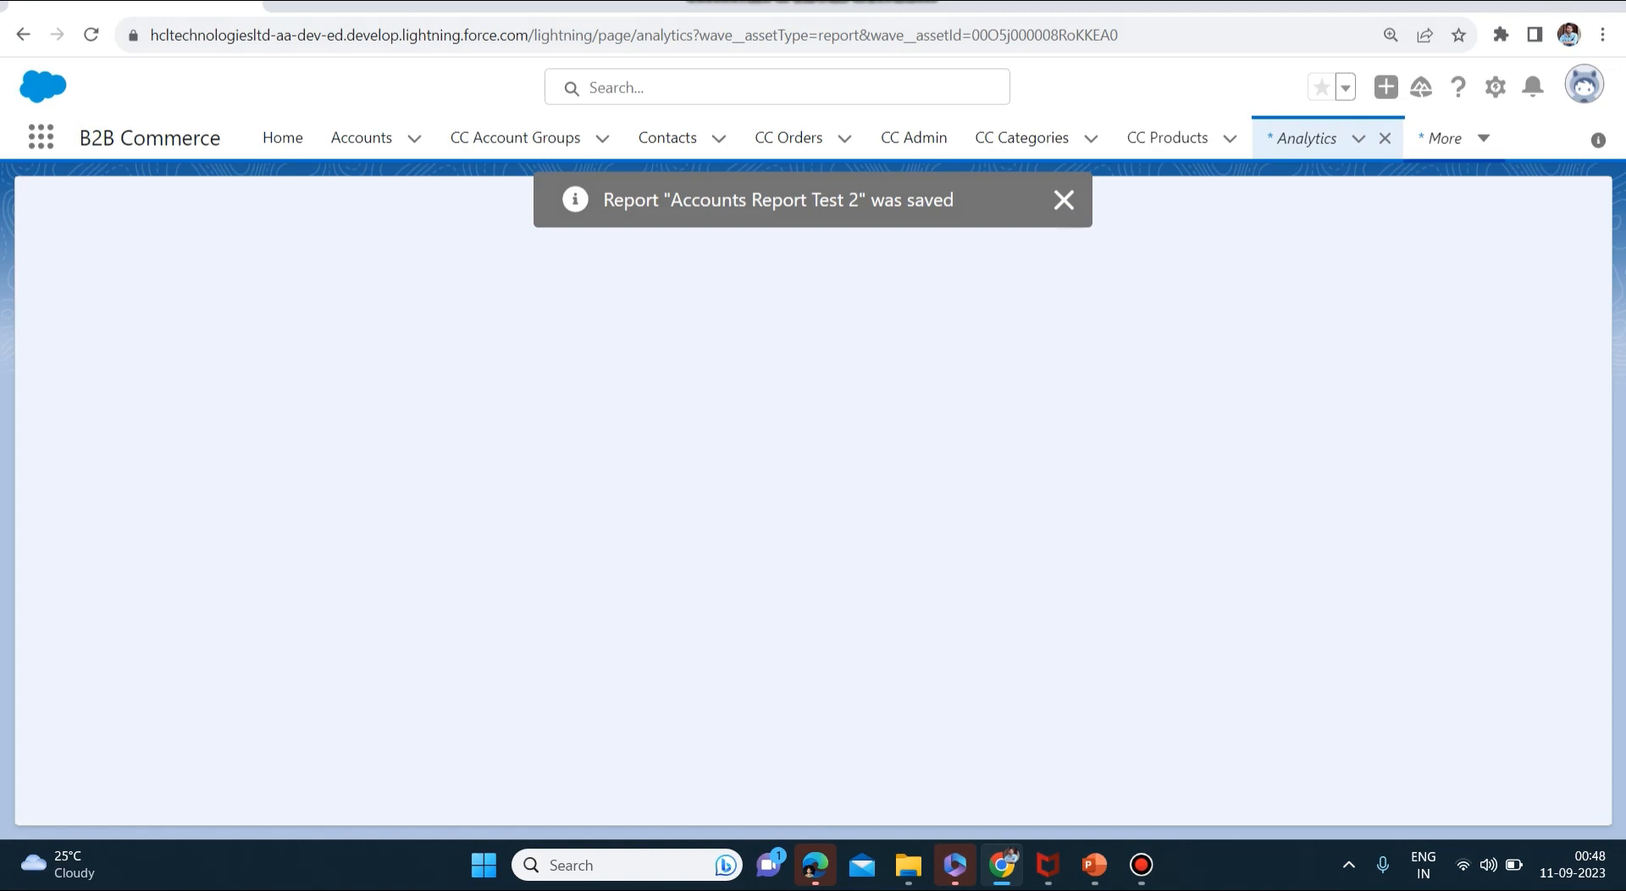
- Return to the recent reports list and check the row actions available for Accounts Report Test 2 and Opportunities Test Report1
left_click(1454, 138)
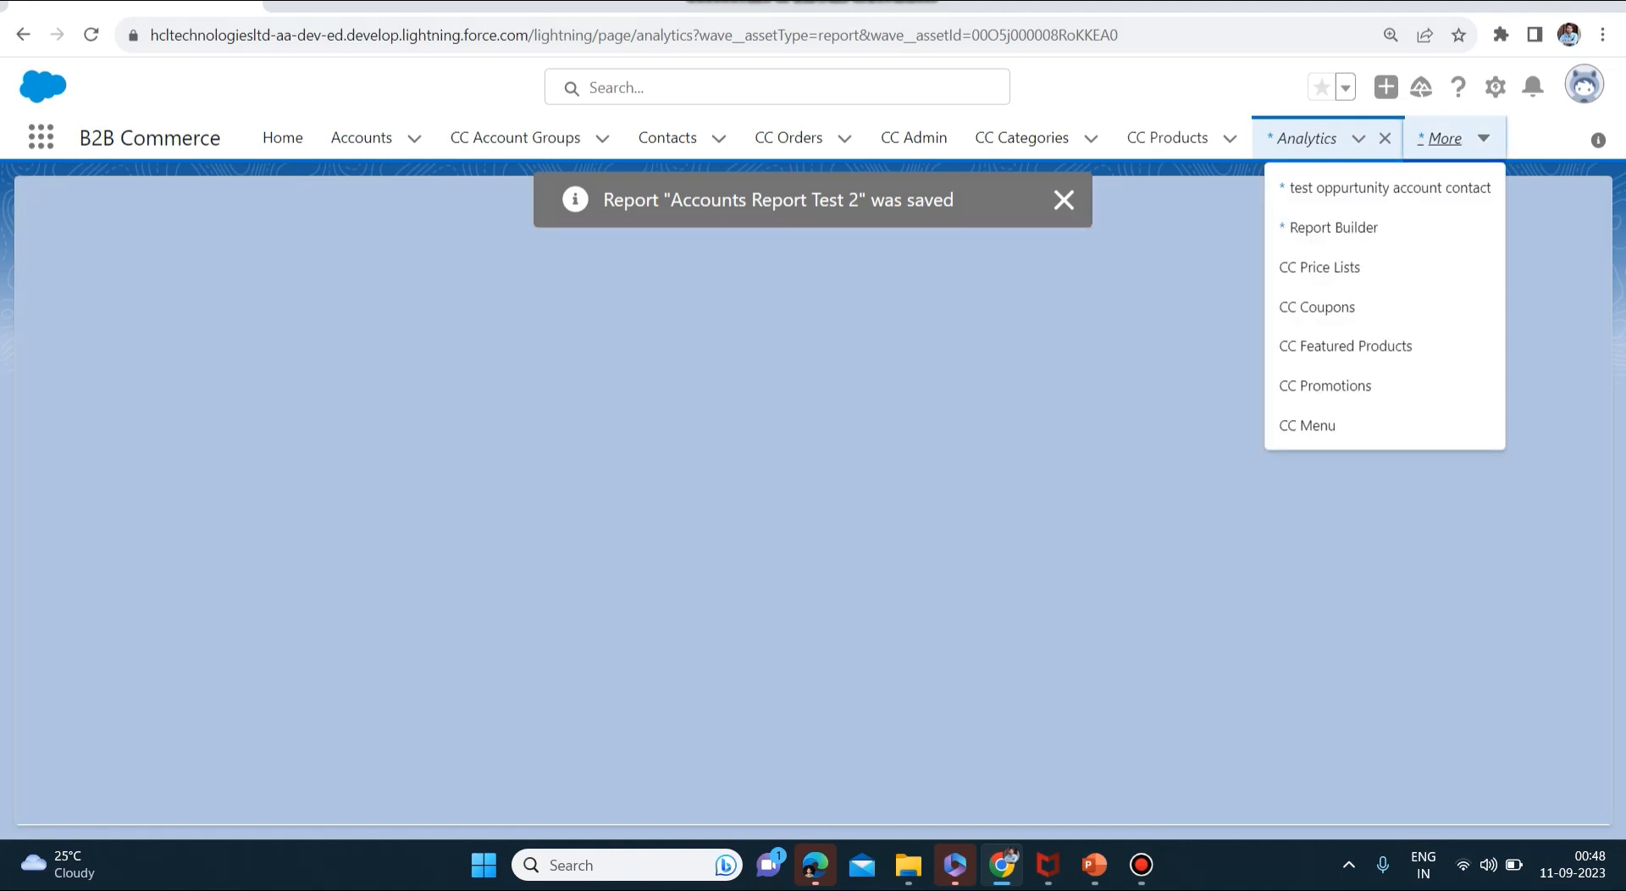
left_click(1334, 227)
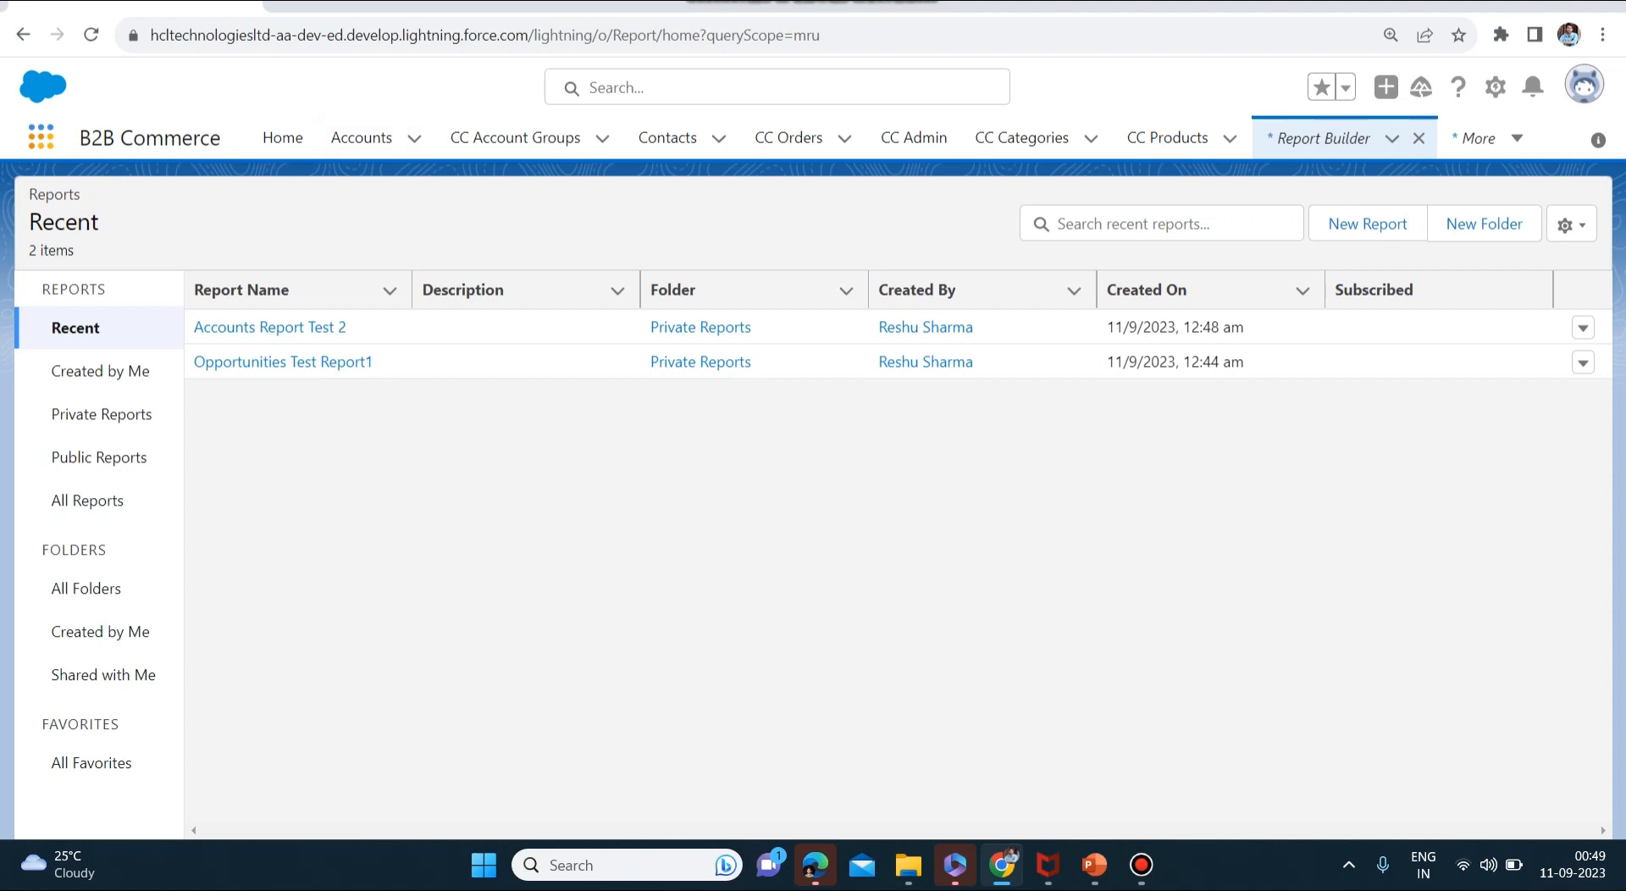
left_click(40, 137)
left_click(40, 138)
left_click(1583, 327)
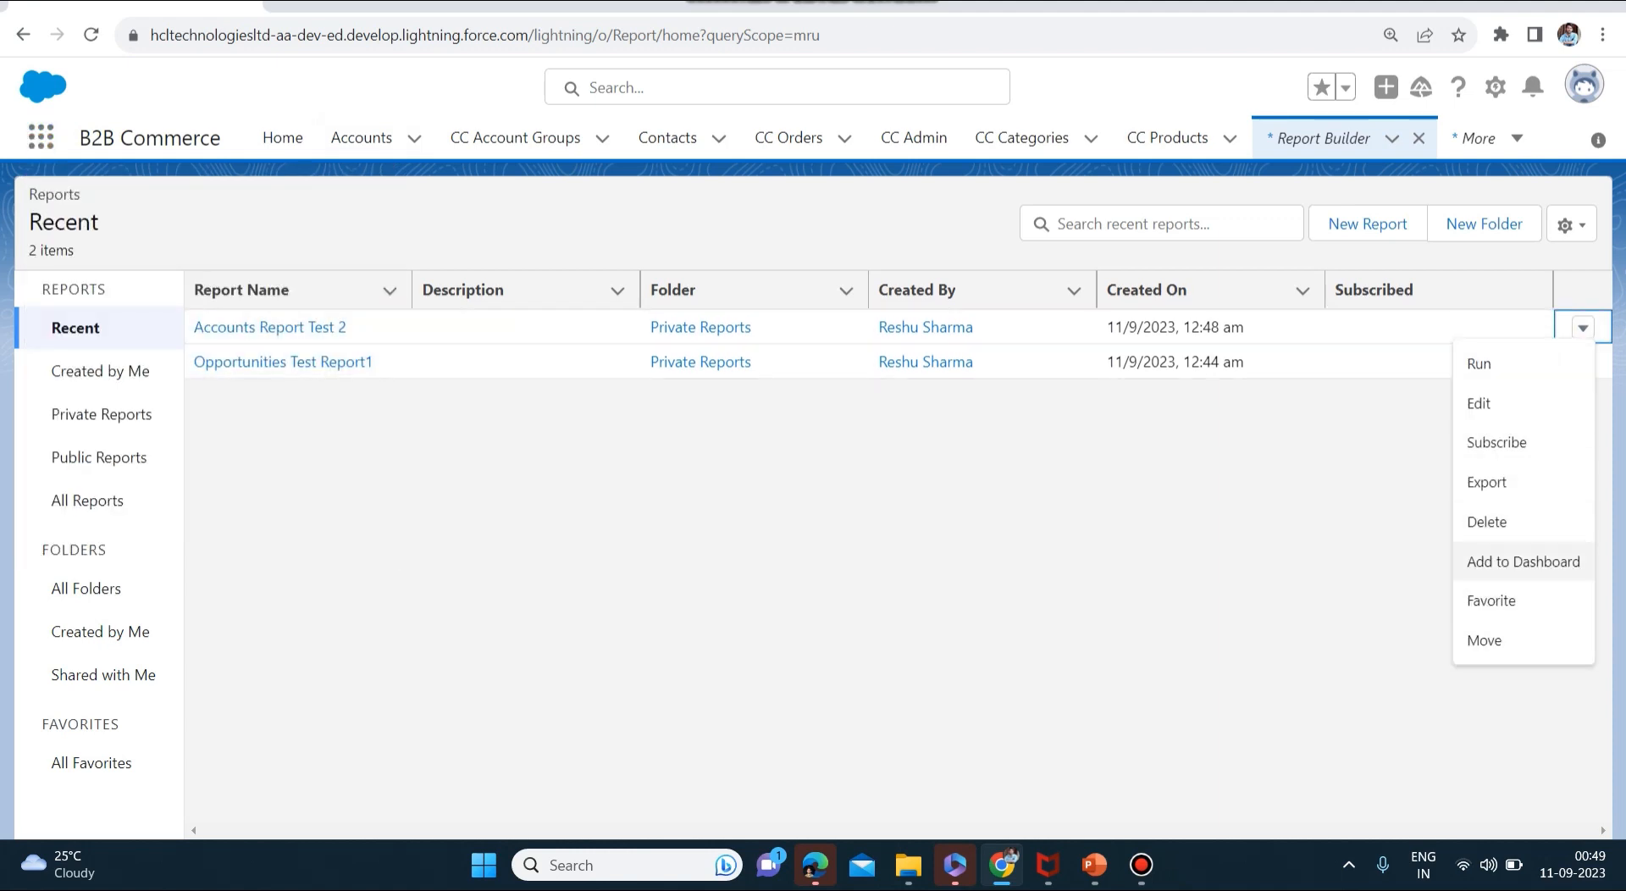
left_click(1583, 362)
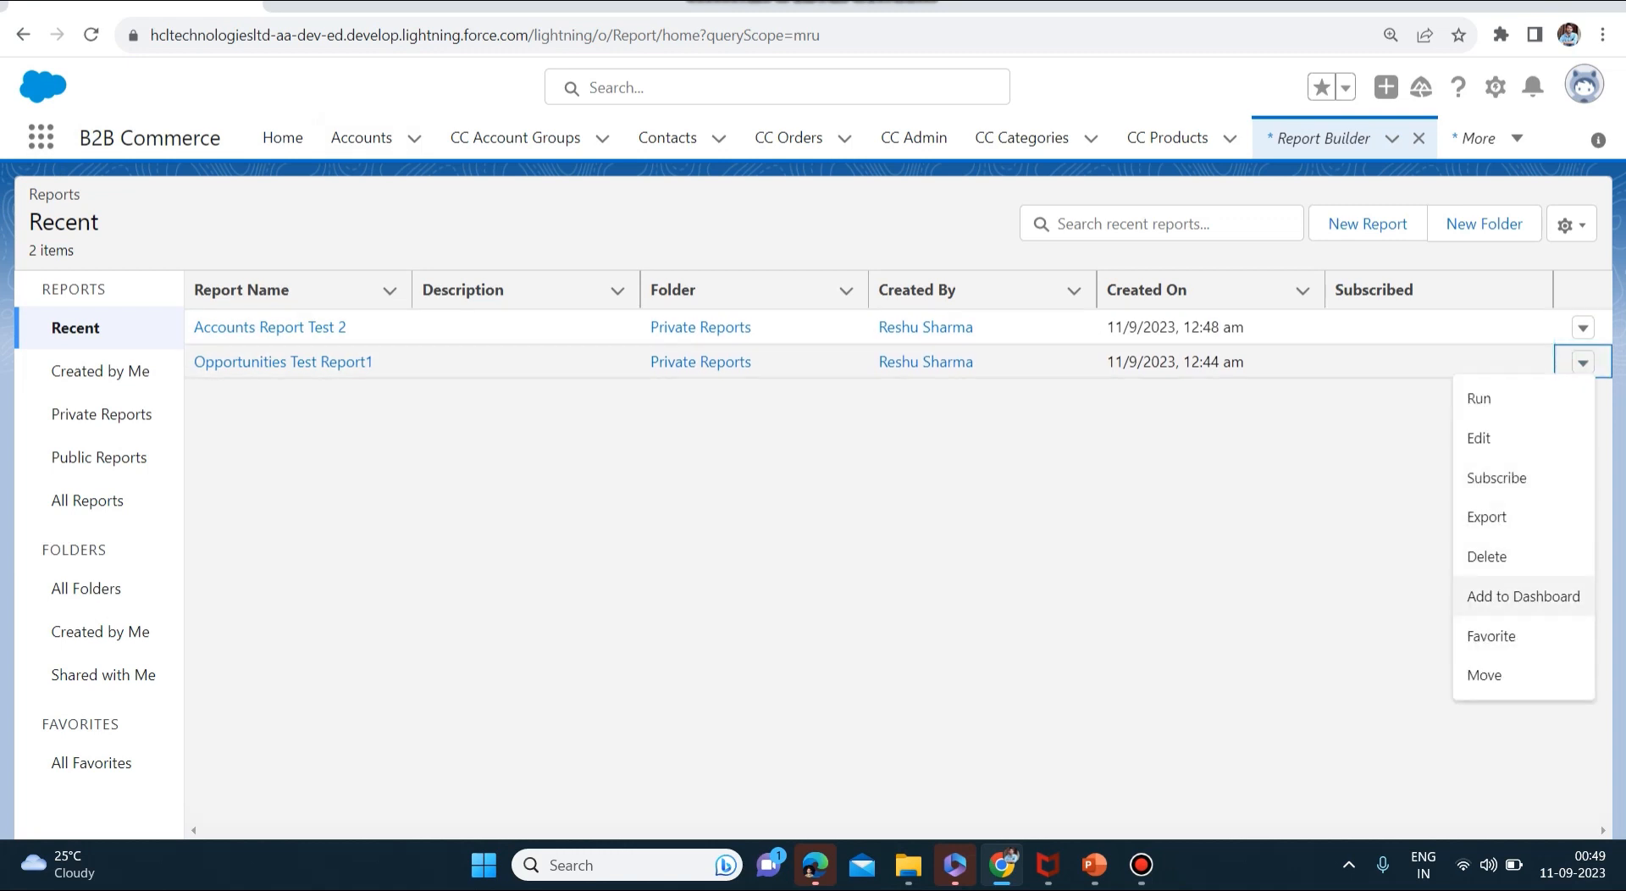
- Start adding Accounts Report Test 2 to a dashboard and check which existing dashboards can be selected
left_click(1524, 596)
left_click(1583, 328)
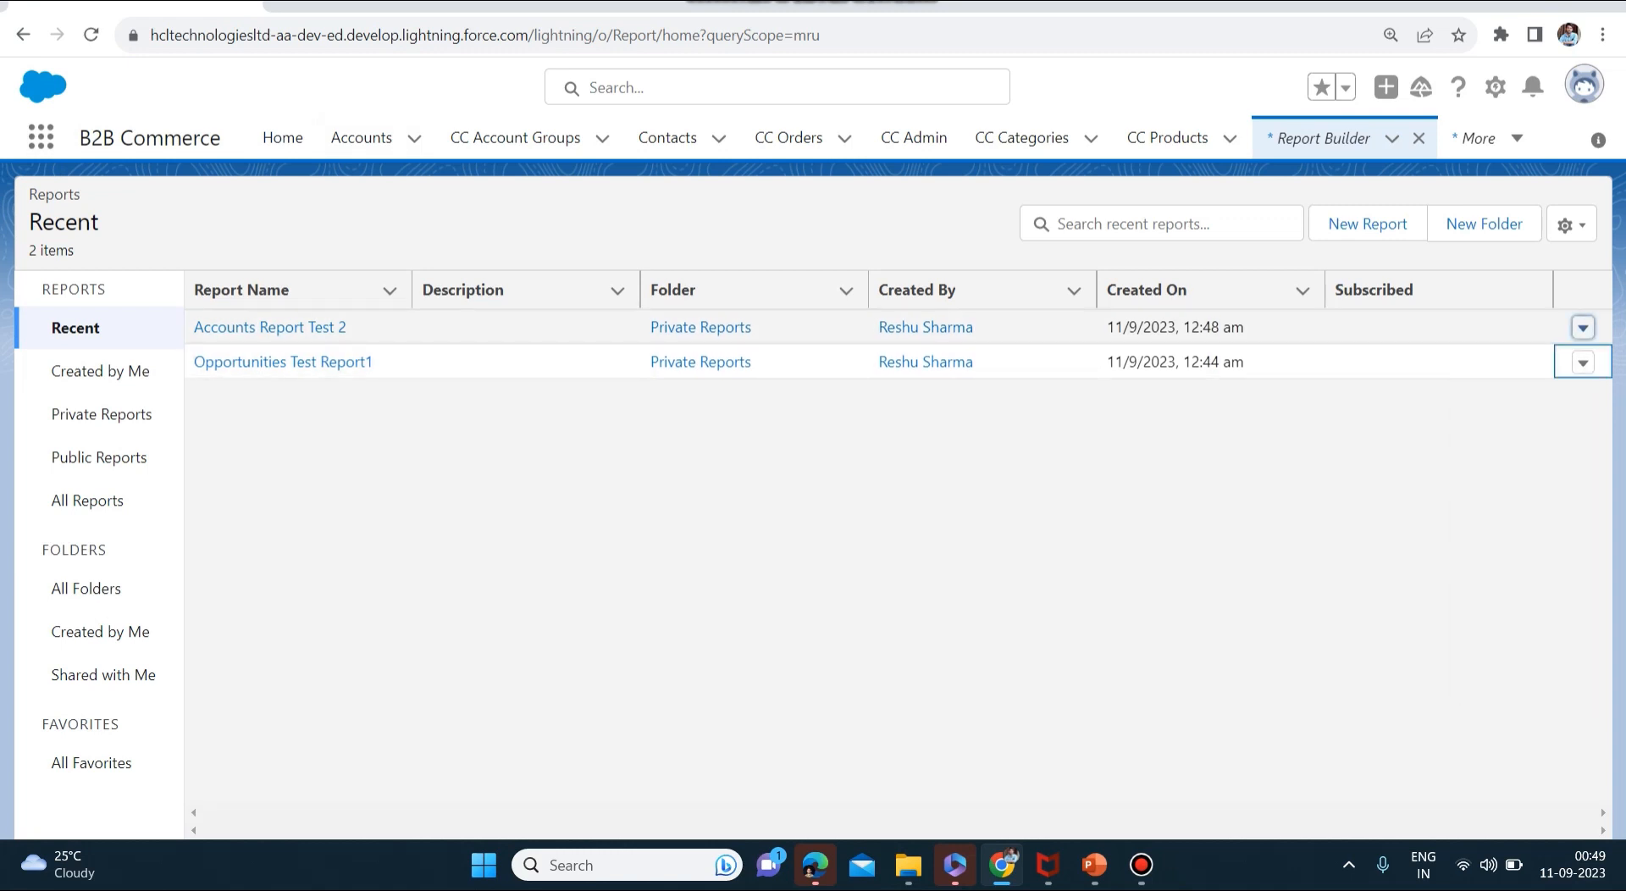
left_click(1523, 561)
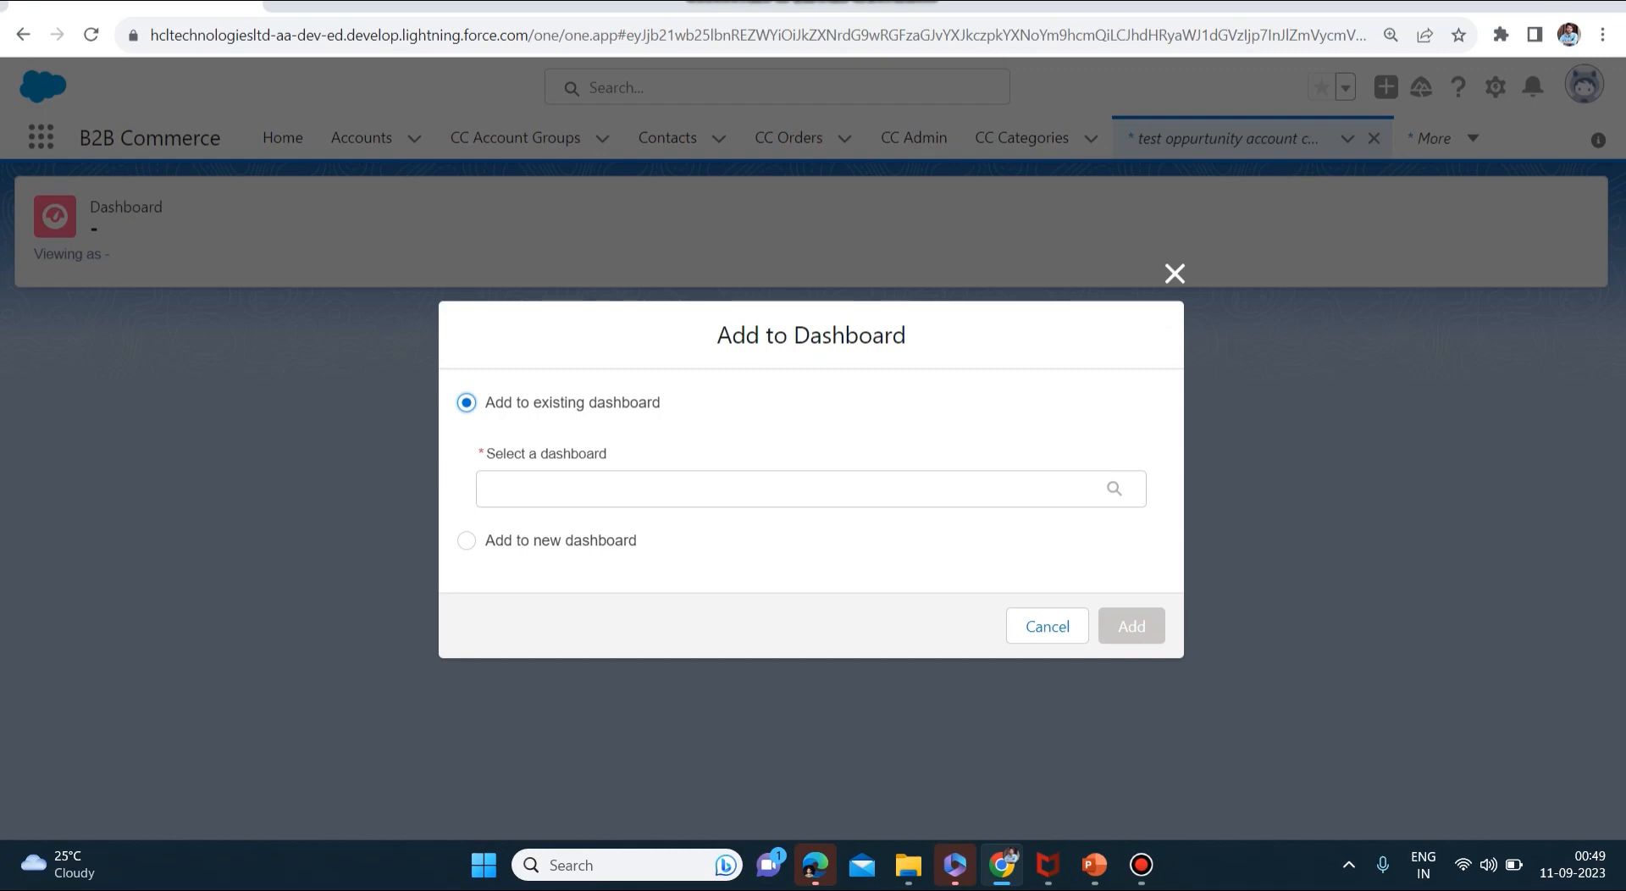
left_click(811, 488)
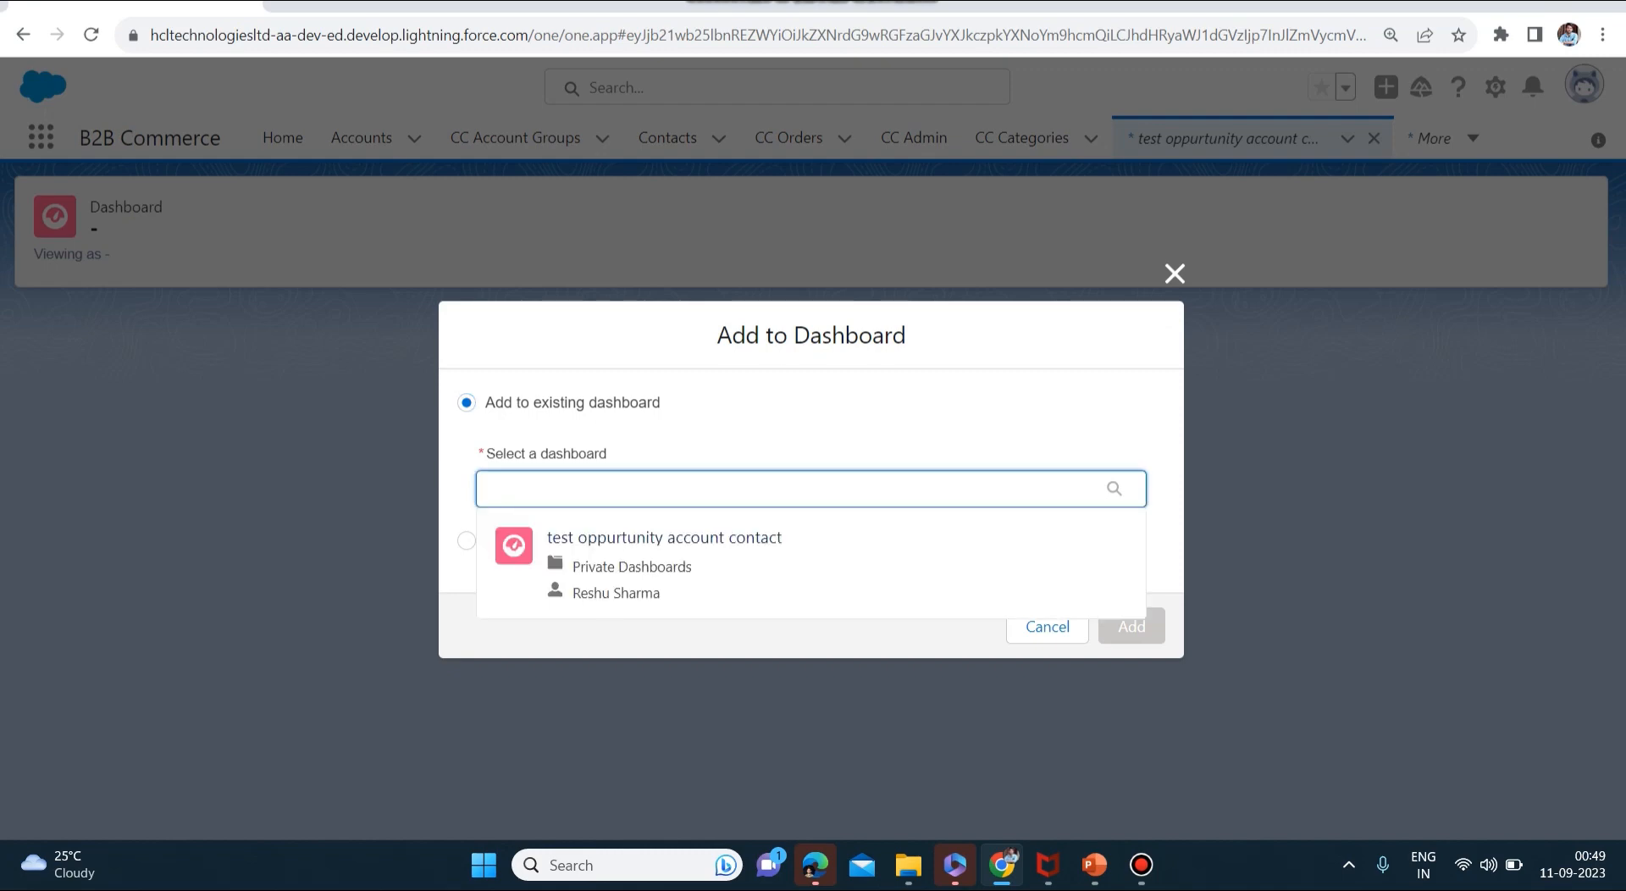
left_click(466, 540)
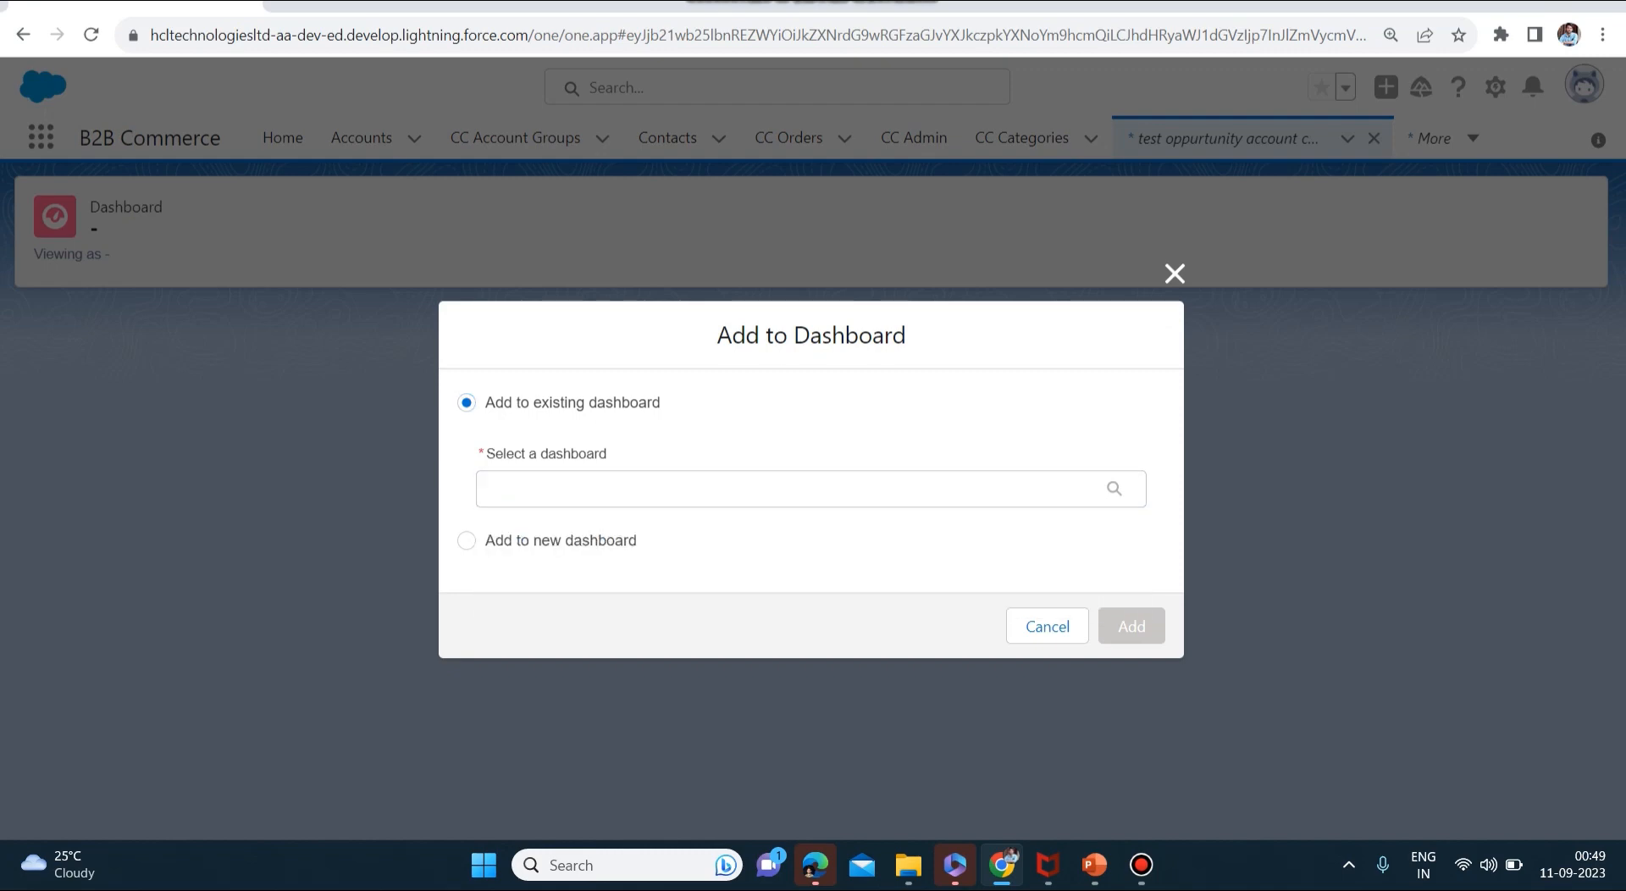
- Choose to add the report to a new dashboard named "test new dashboard" in the Private Dashboards folder and create it
left_click(466, 540)
left_click(802, 429)
type("test")
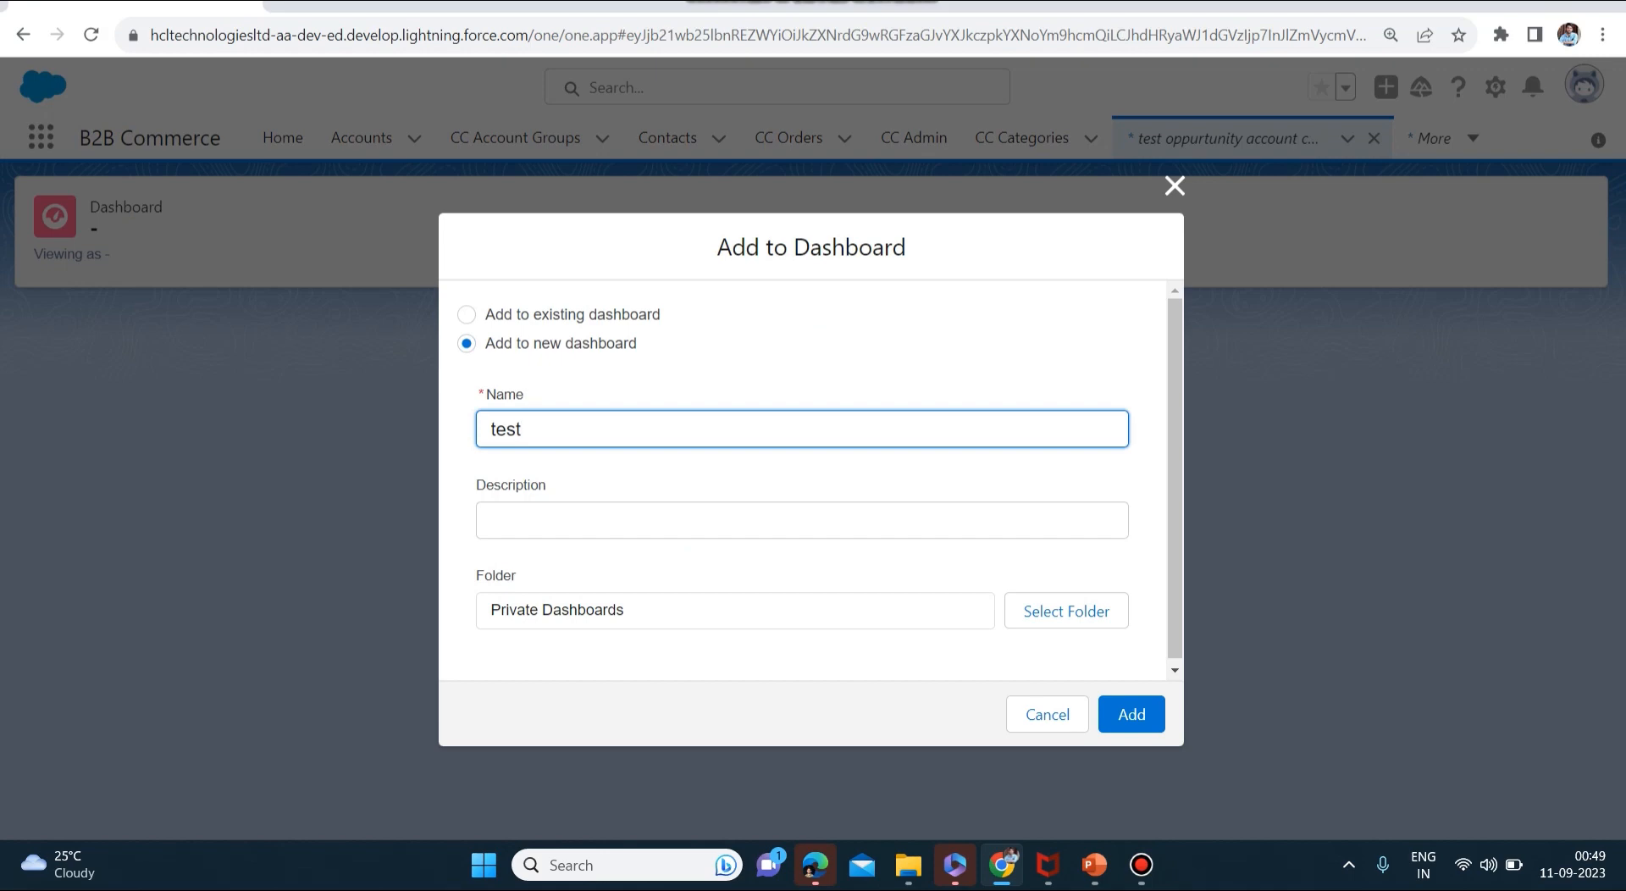
type(" new dashobaord")
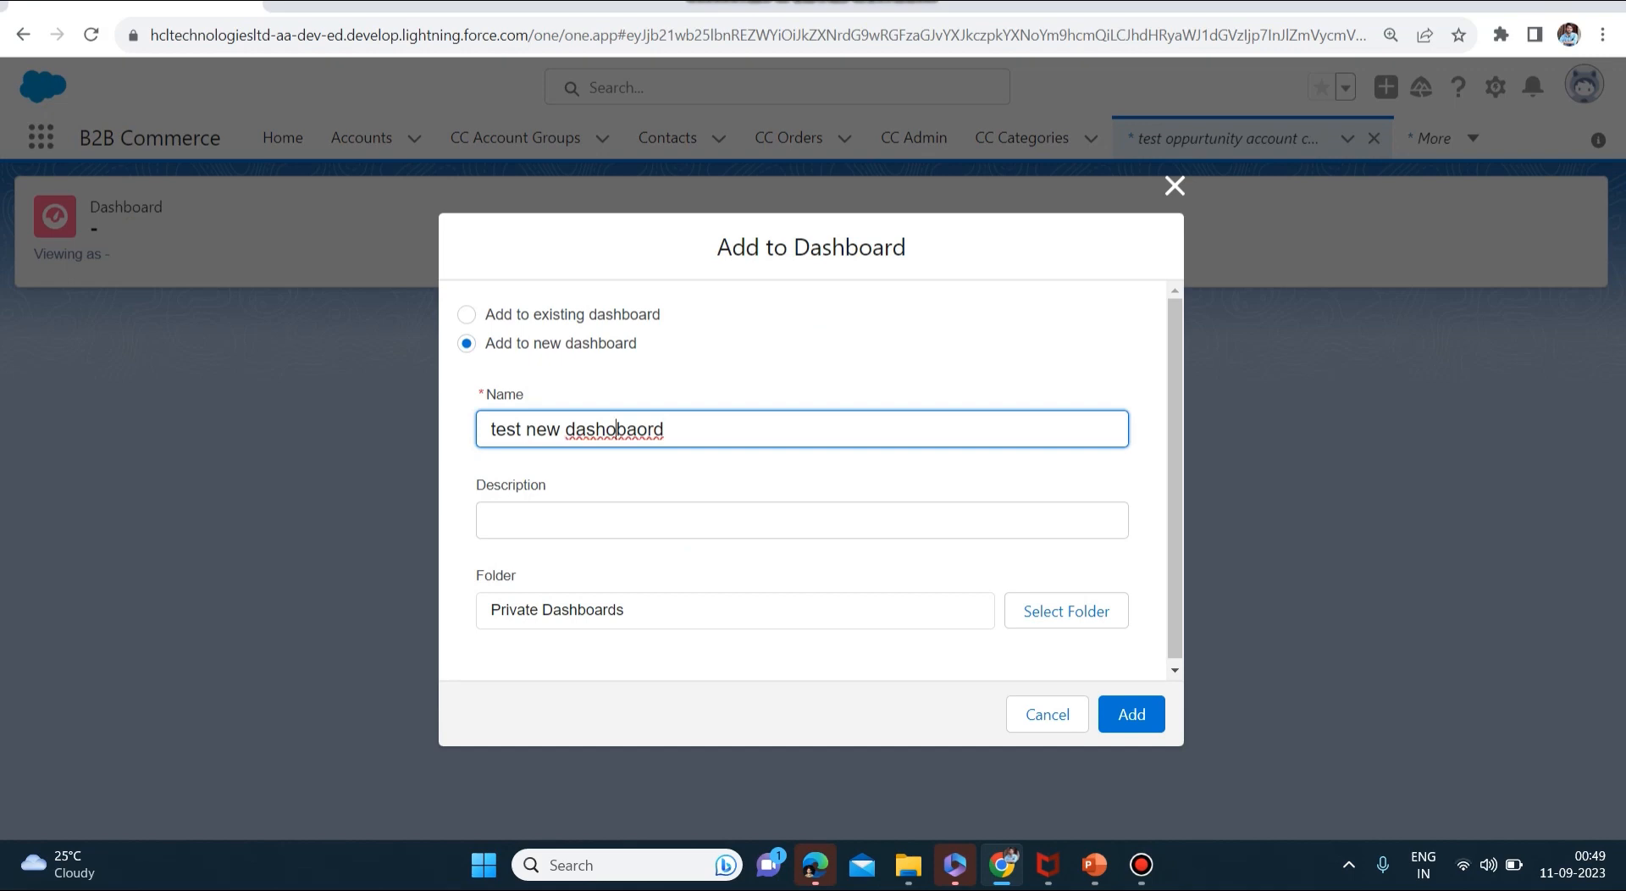
key("BackSpace")
key("BackSpace")
type("a")
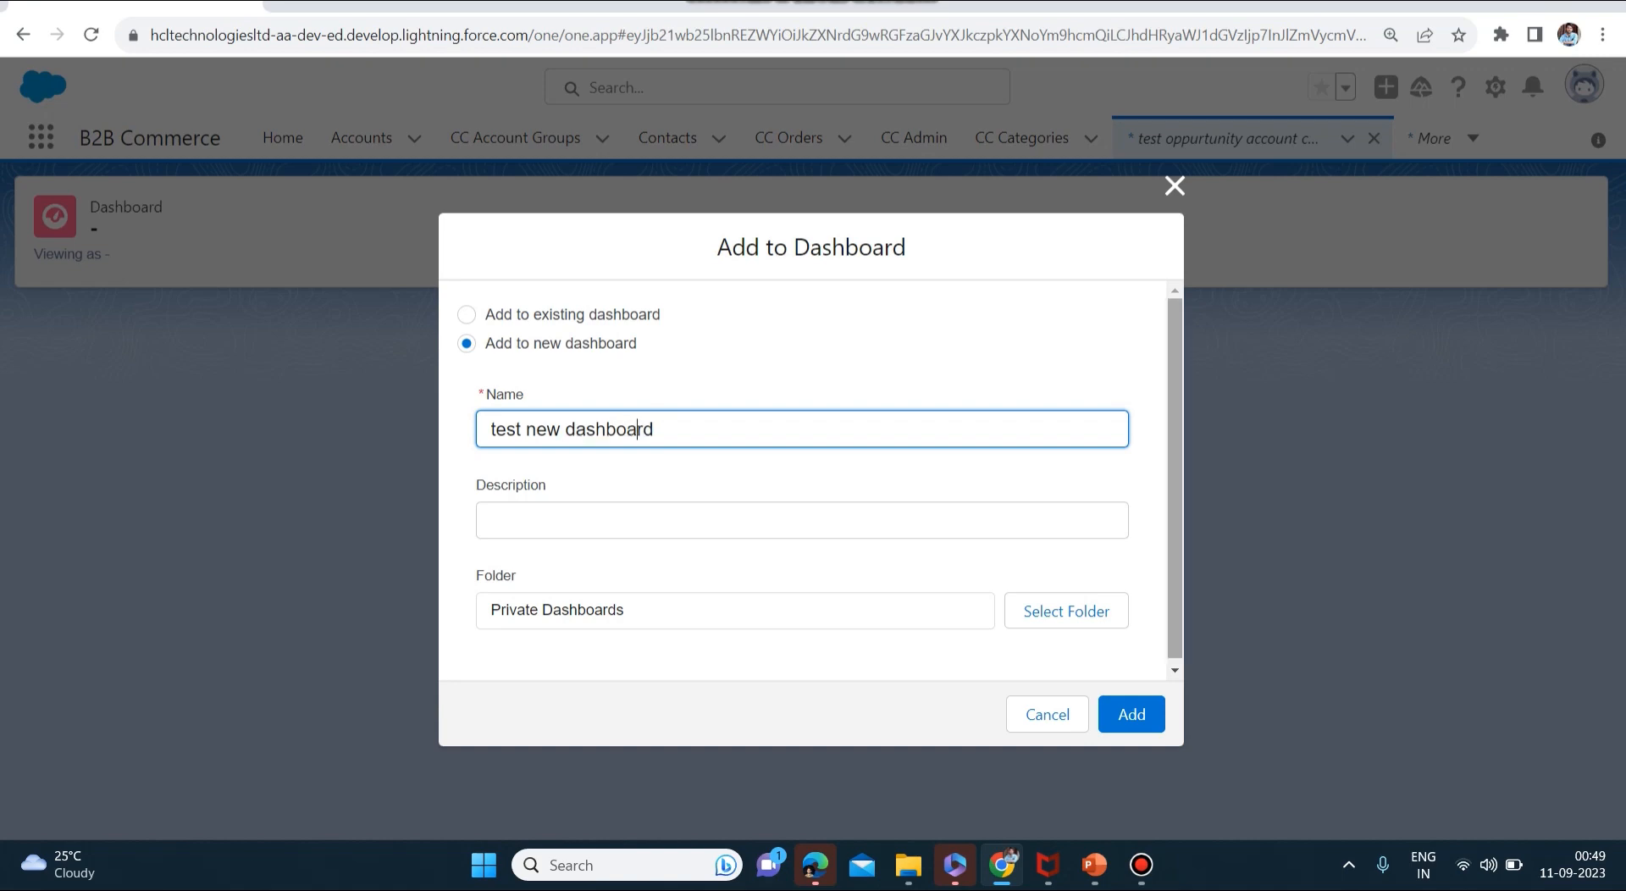
key("Return")
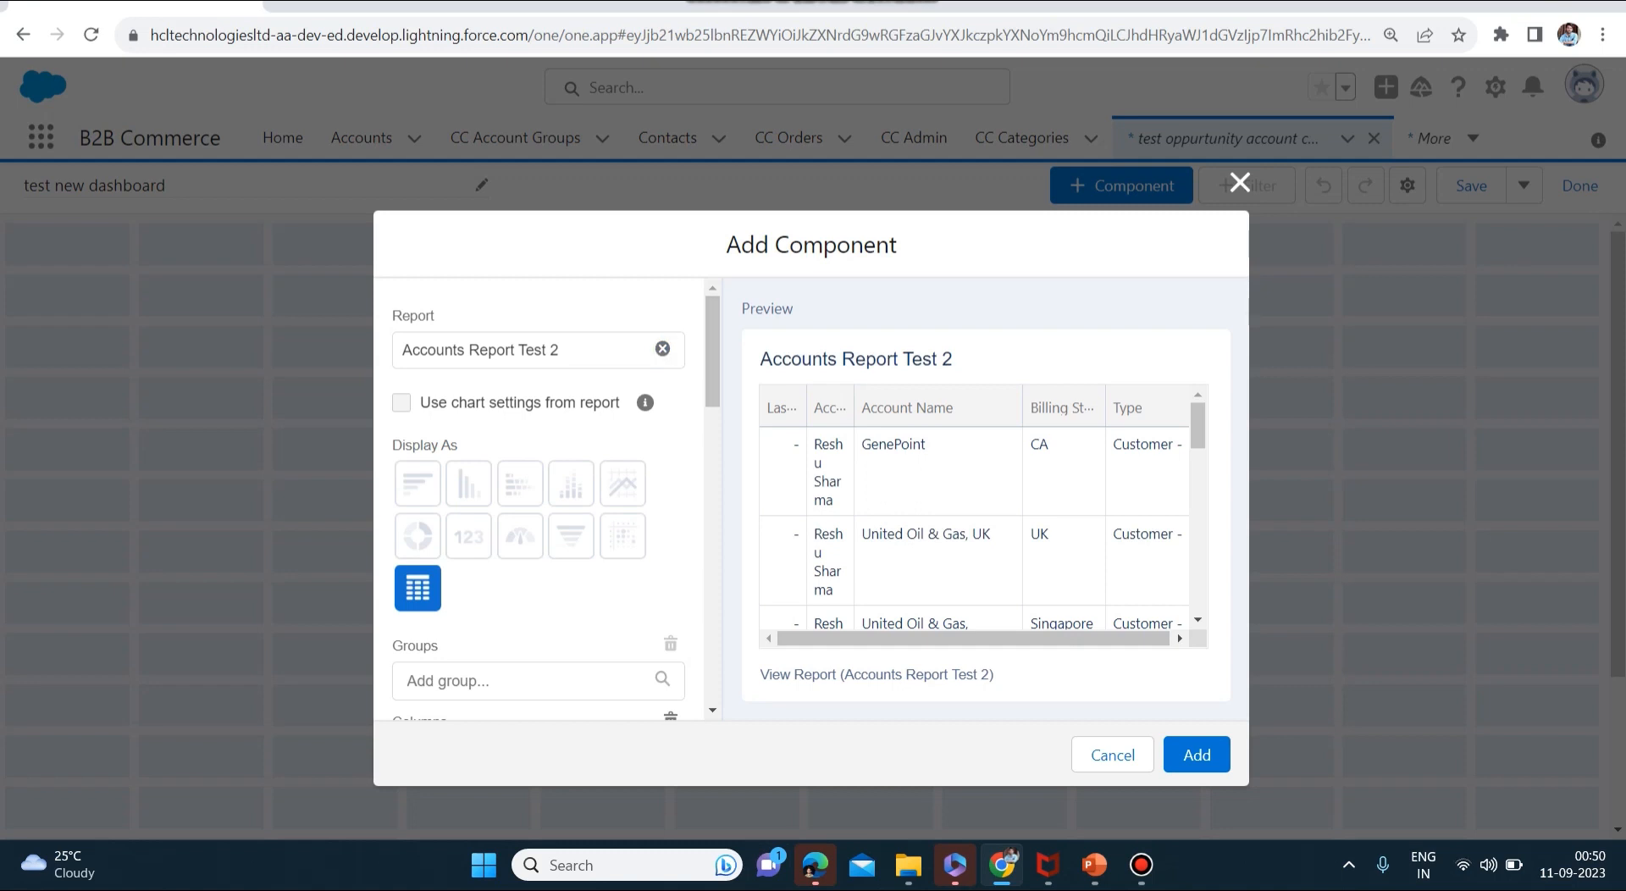
- Review the dashboard component settings and preview for Accounts Report Test 2, and dismiss the dialog without adding the component
scroll(542, 500, "down", 5)
scroll(542, 500, "down", 10)
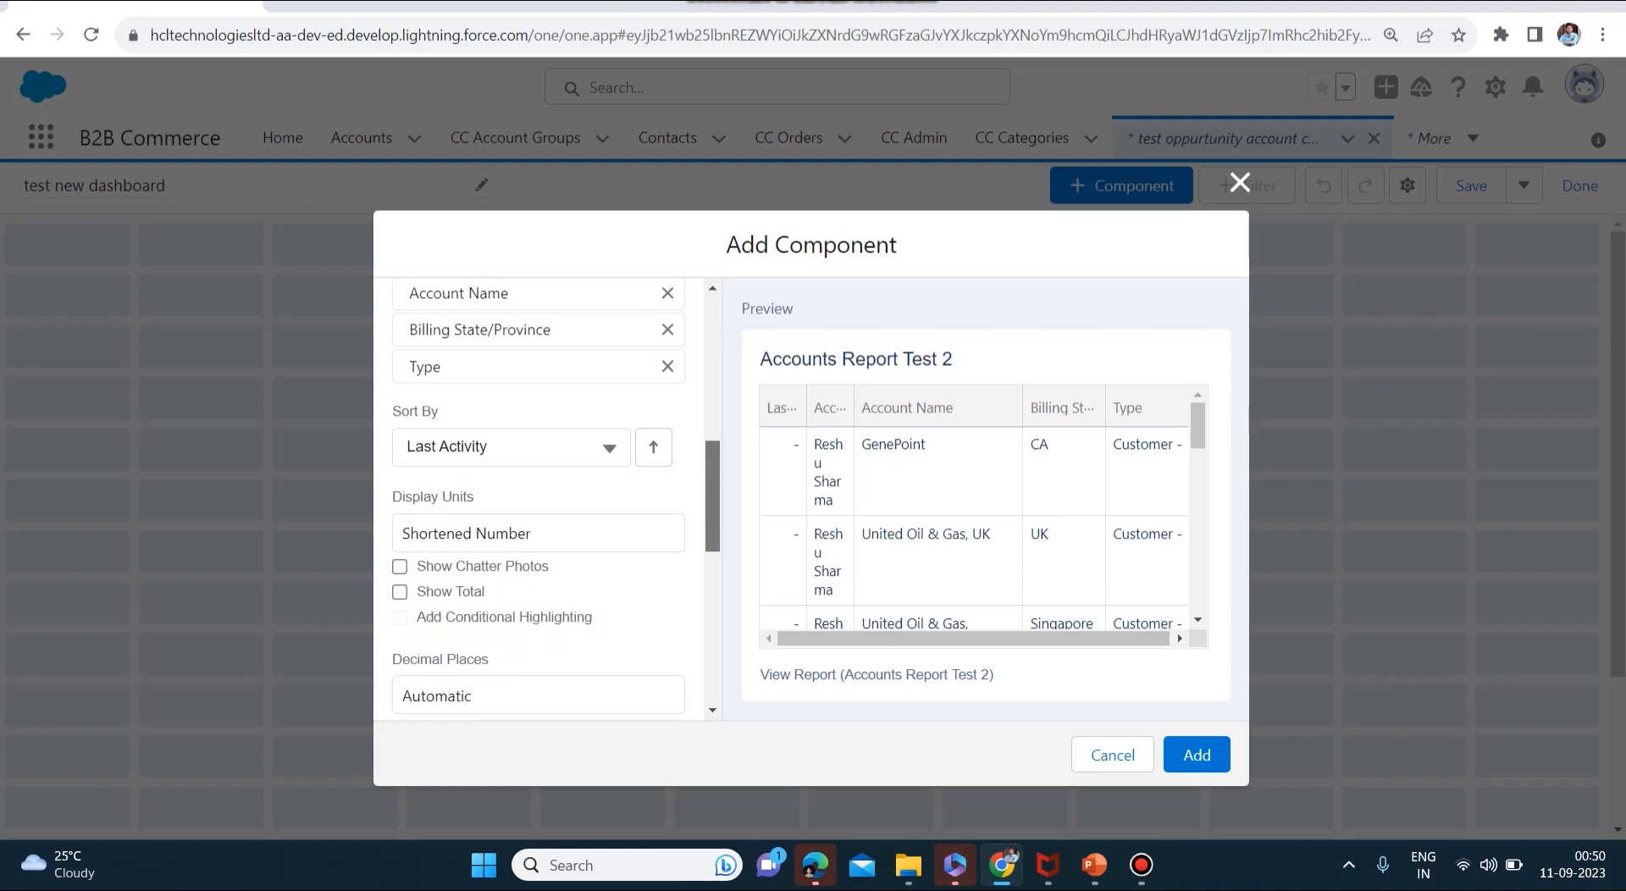
scroll(542, 500, "up", 15)
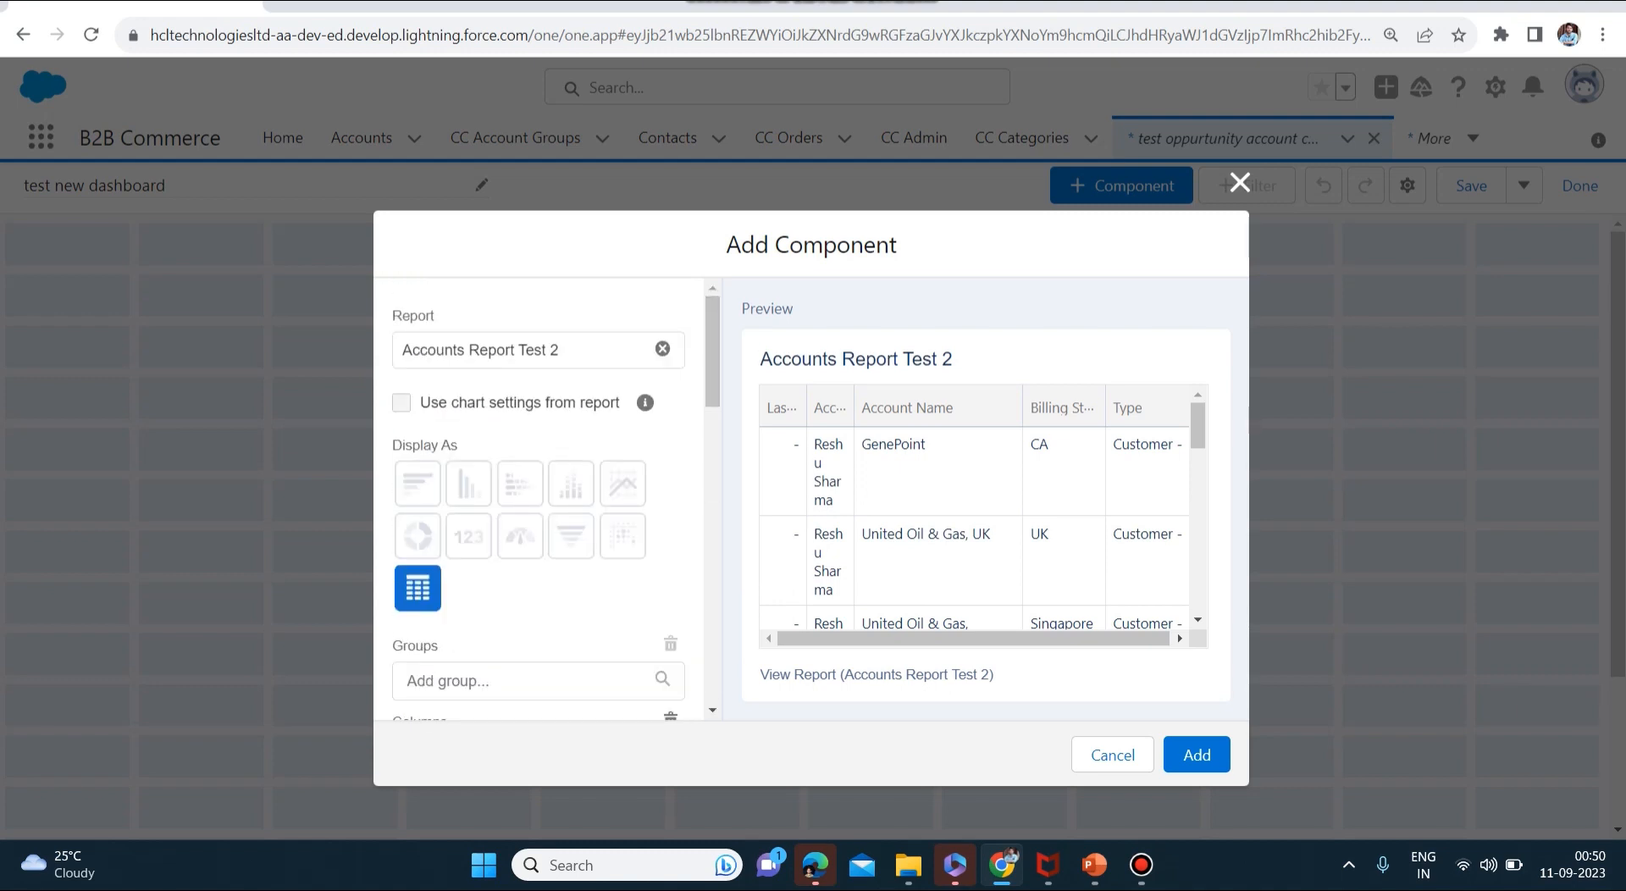
scroll(973, 517, "down", 5)
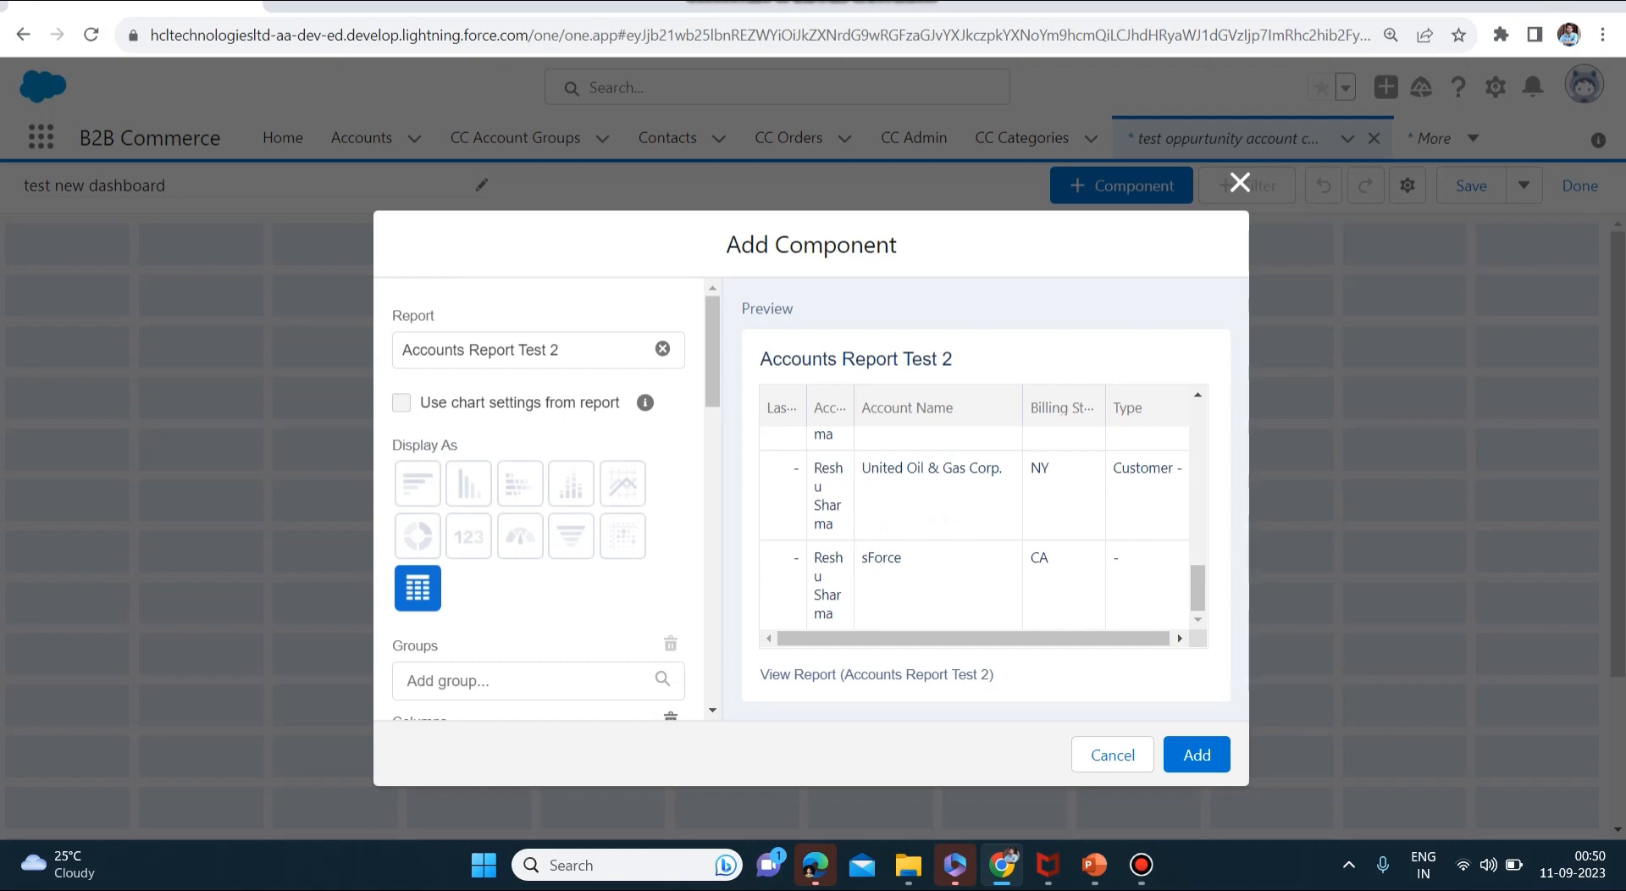
scroll(538, 500, "down", 5)
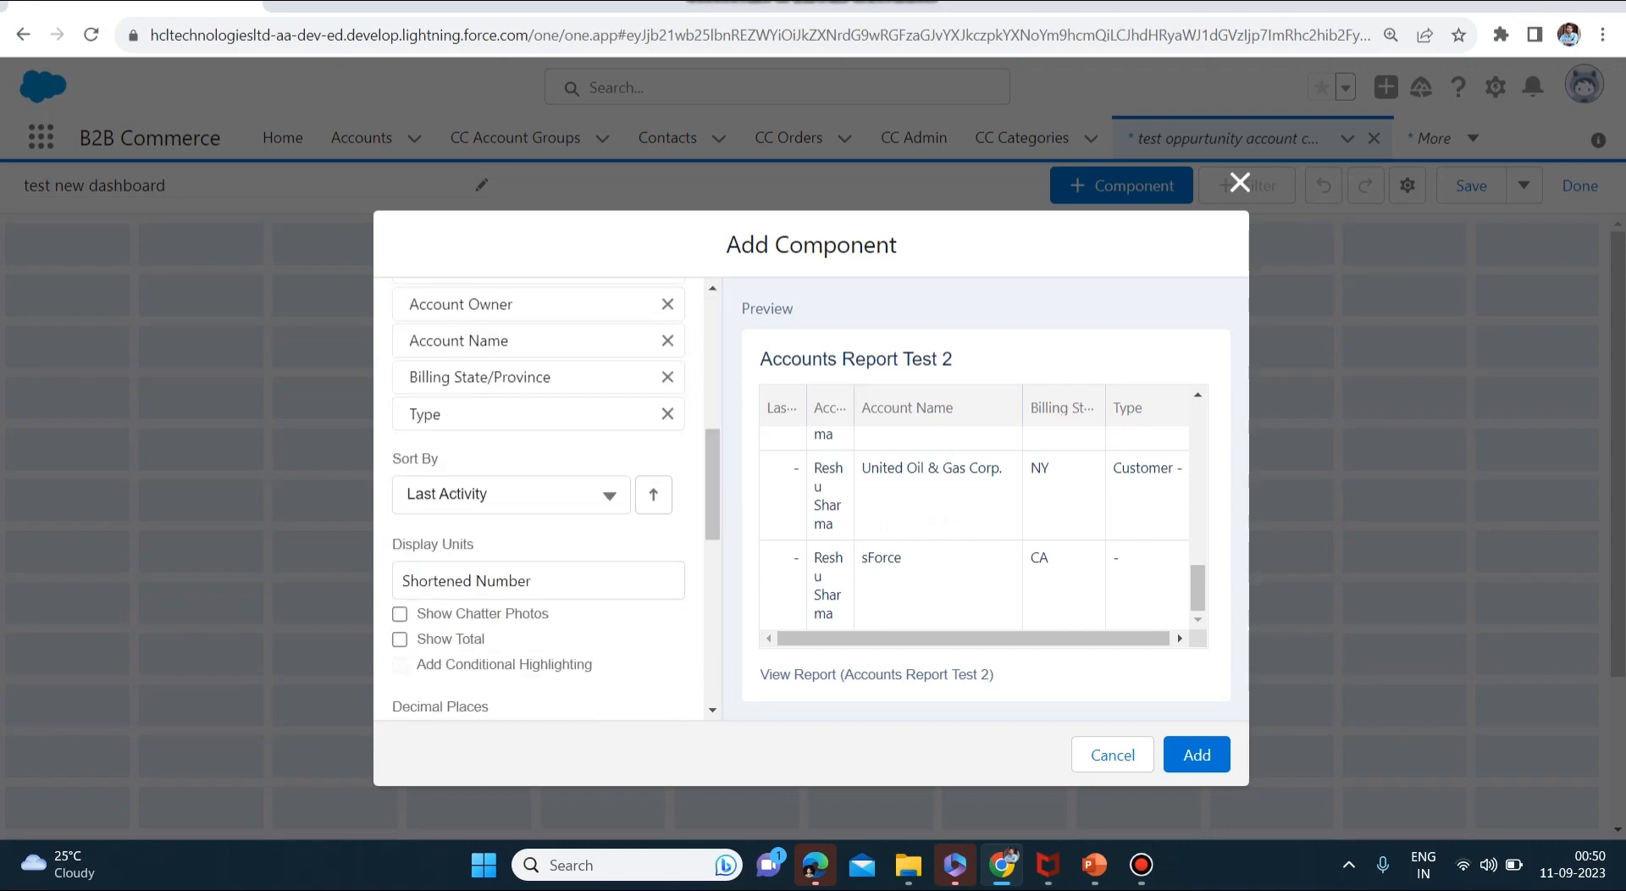
scroll(538, 499, "down", 5)
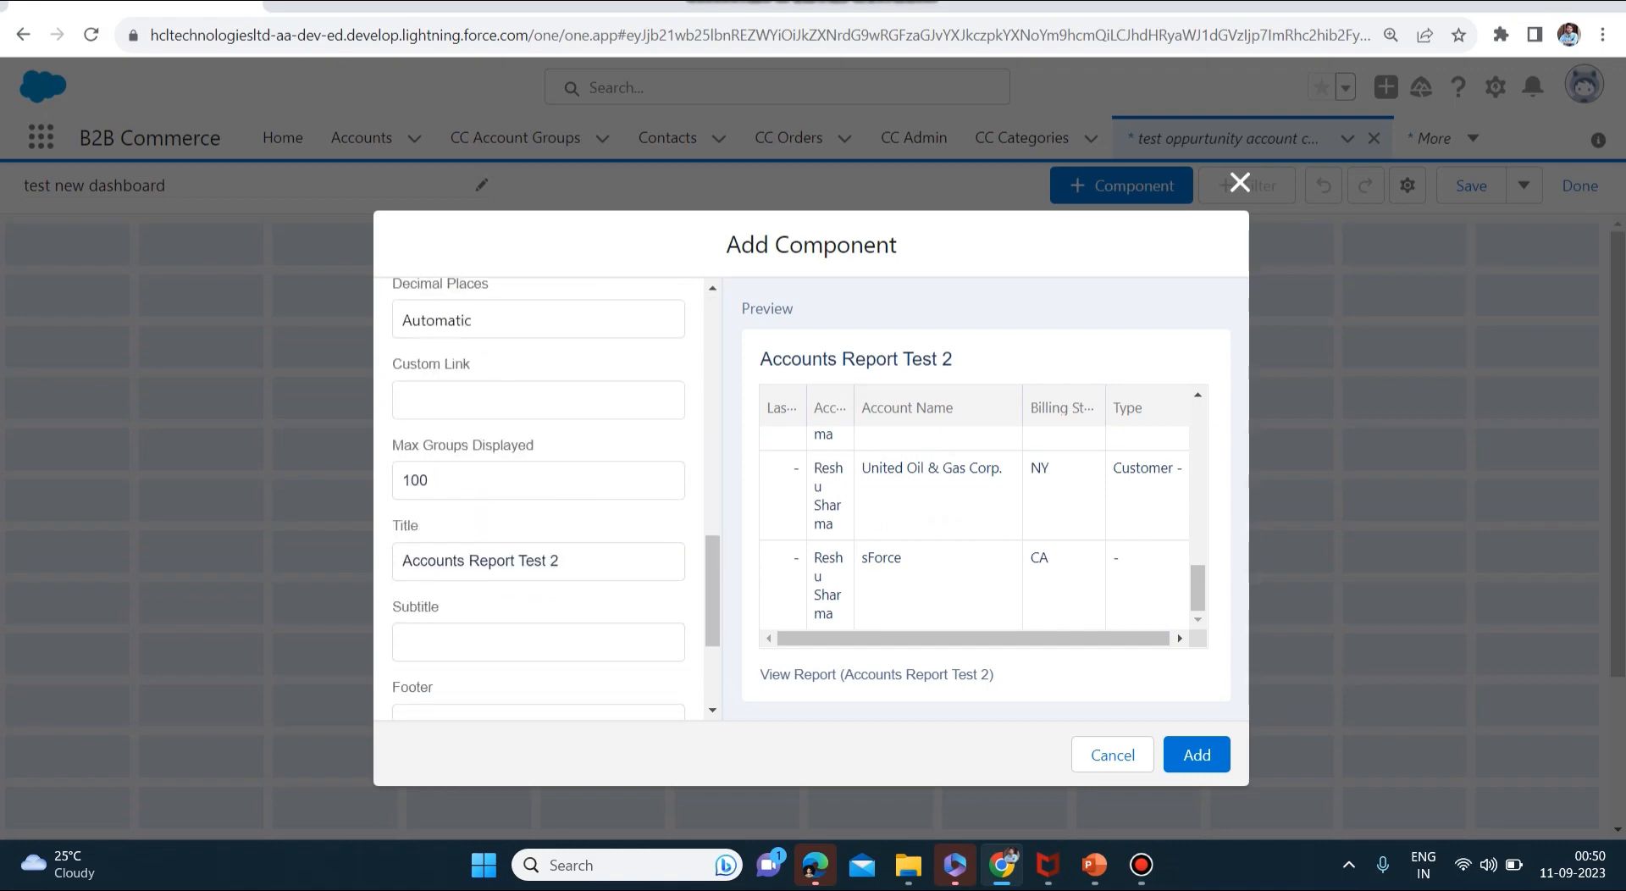
left_click(1240, 182)
- Return to the recent reports list and open Opportunities Test Report1 for editing
left_click(1440, 138)
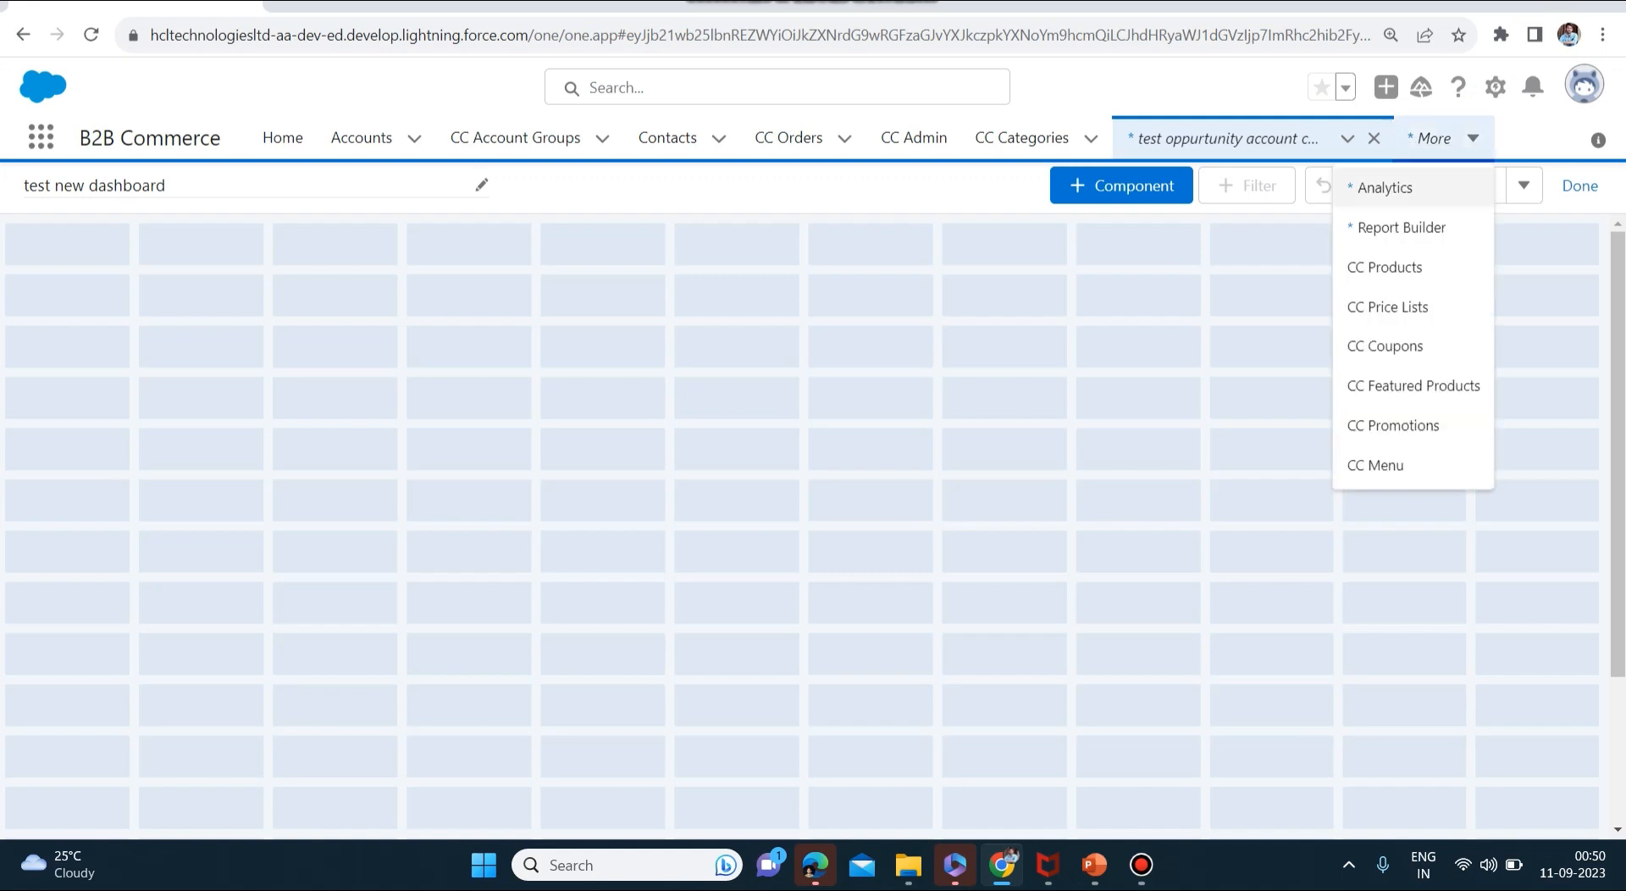
left_click(1397, 227)
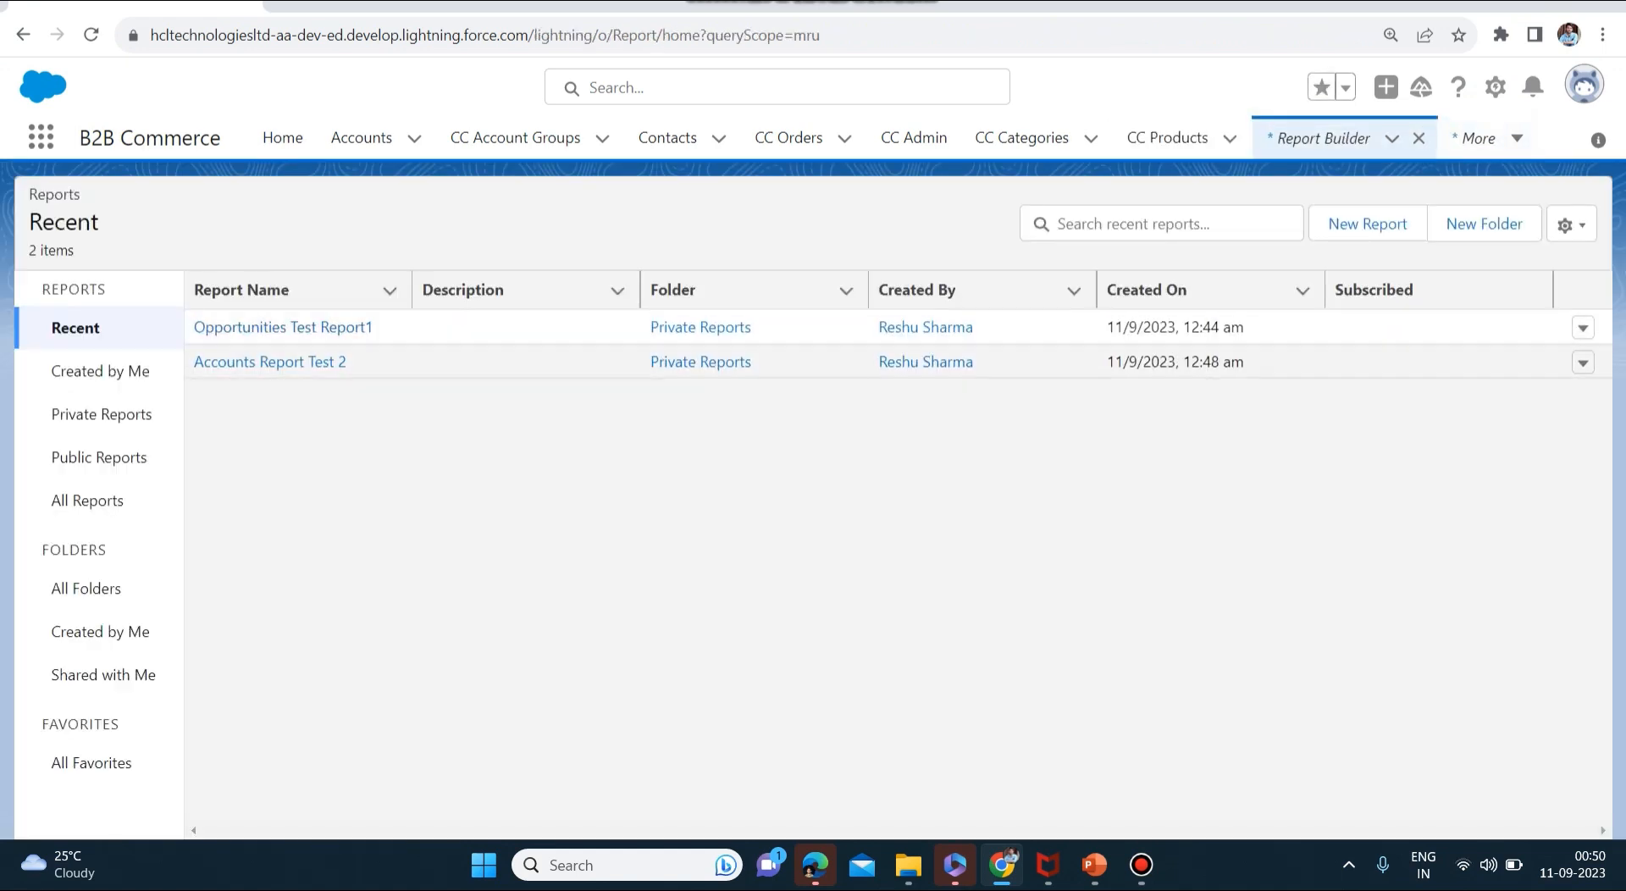
left_click(283, 327)
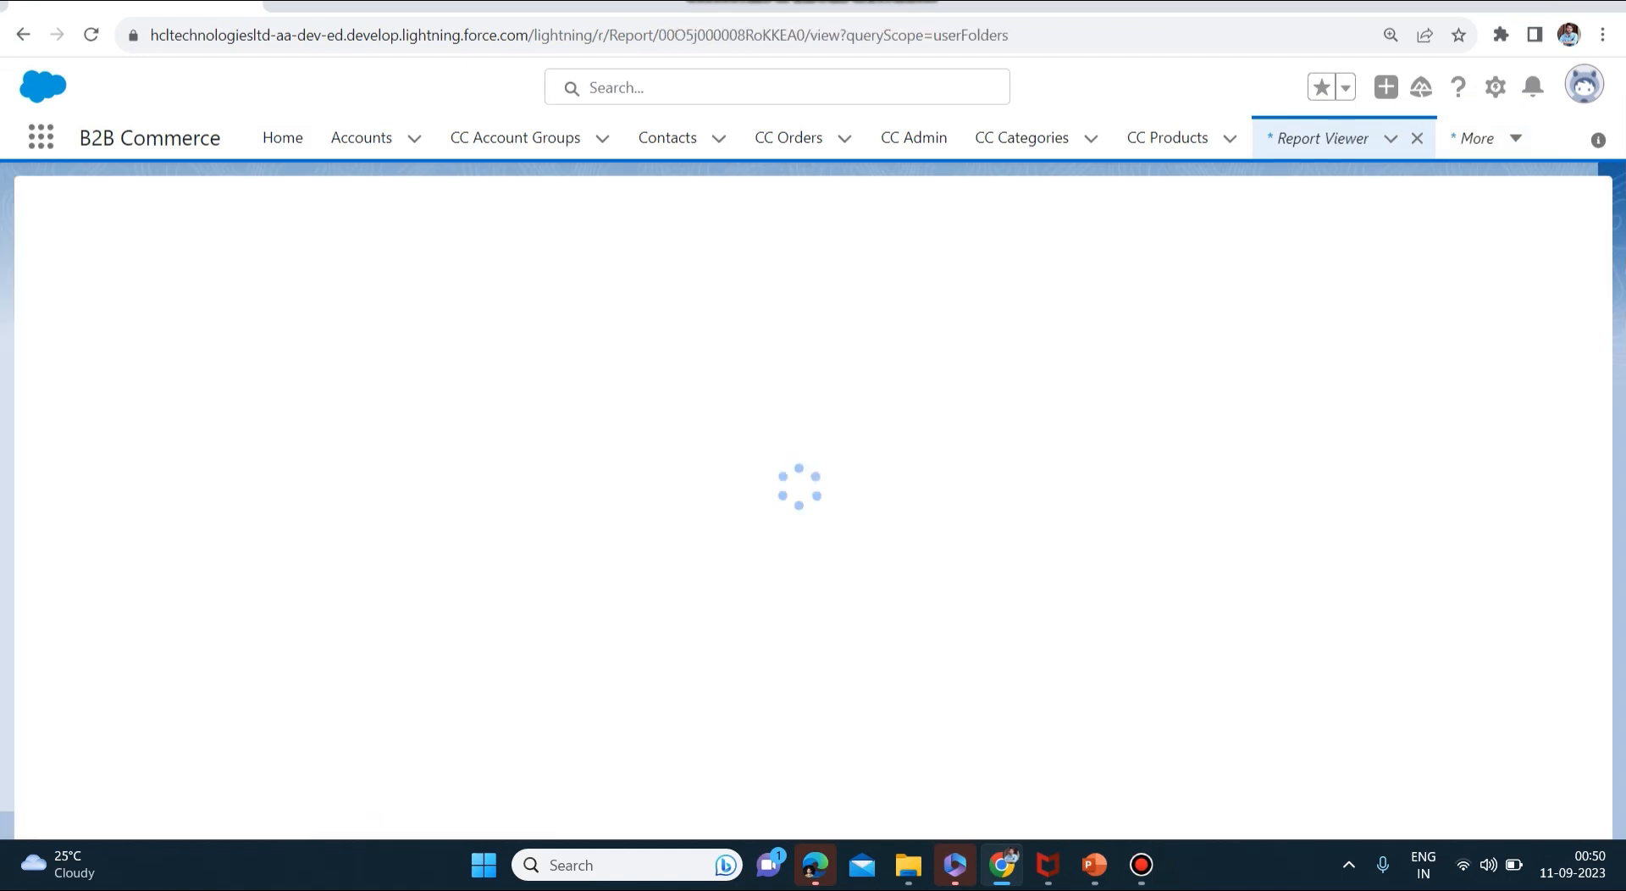
left_click(24, 34)
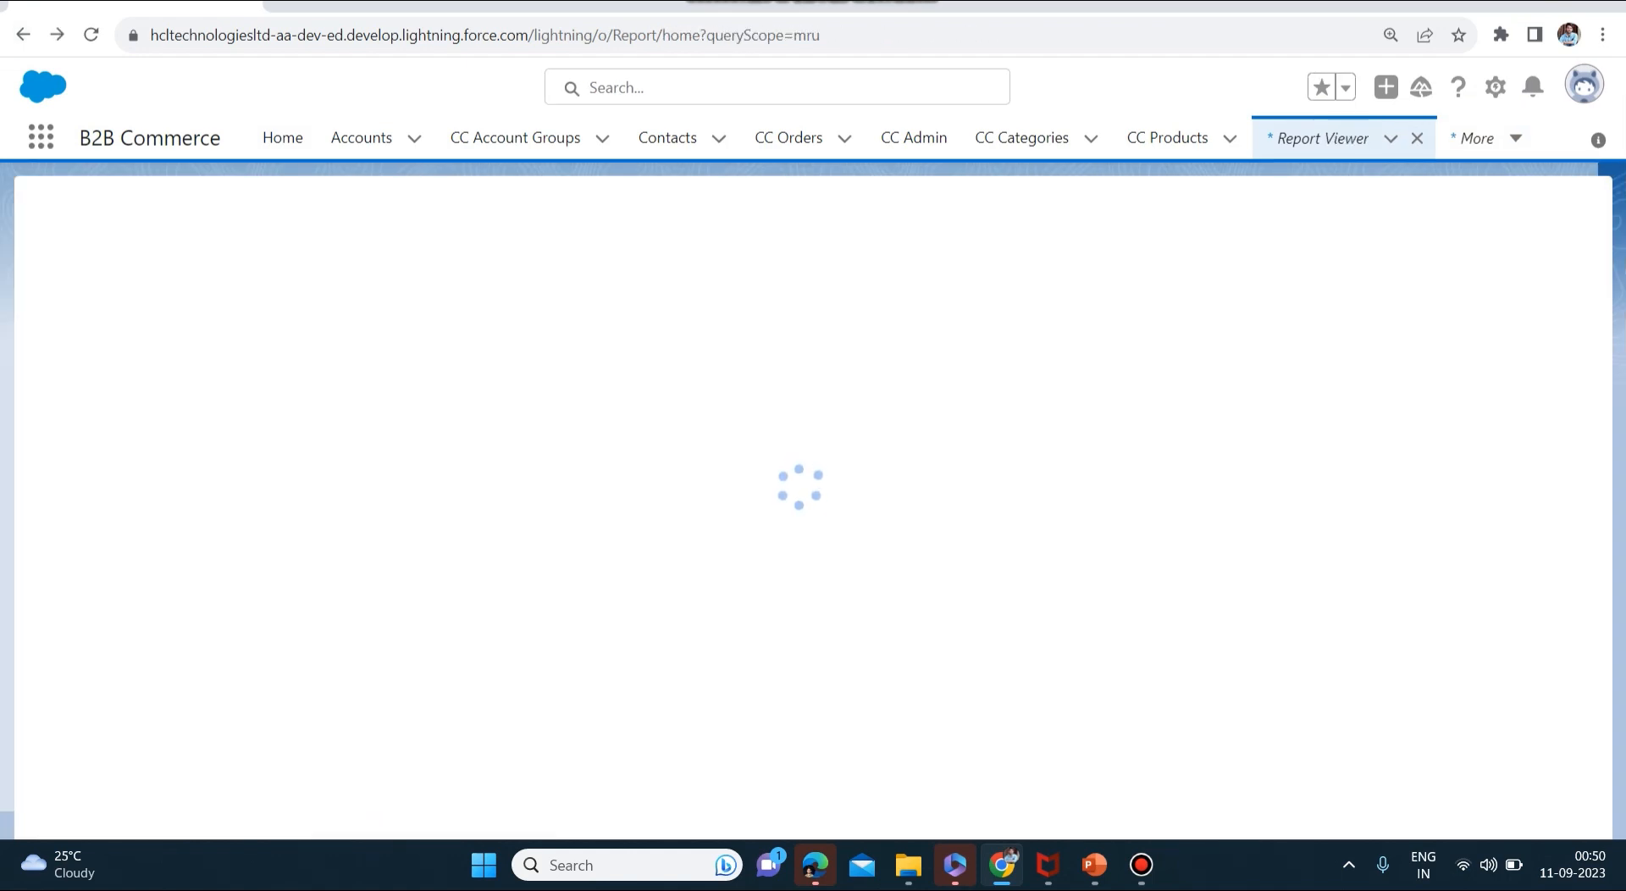
left_click(283, 327)
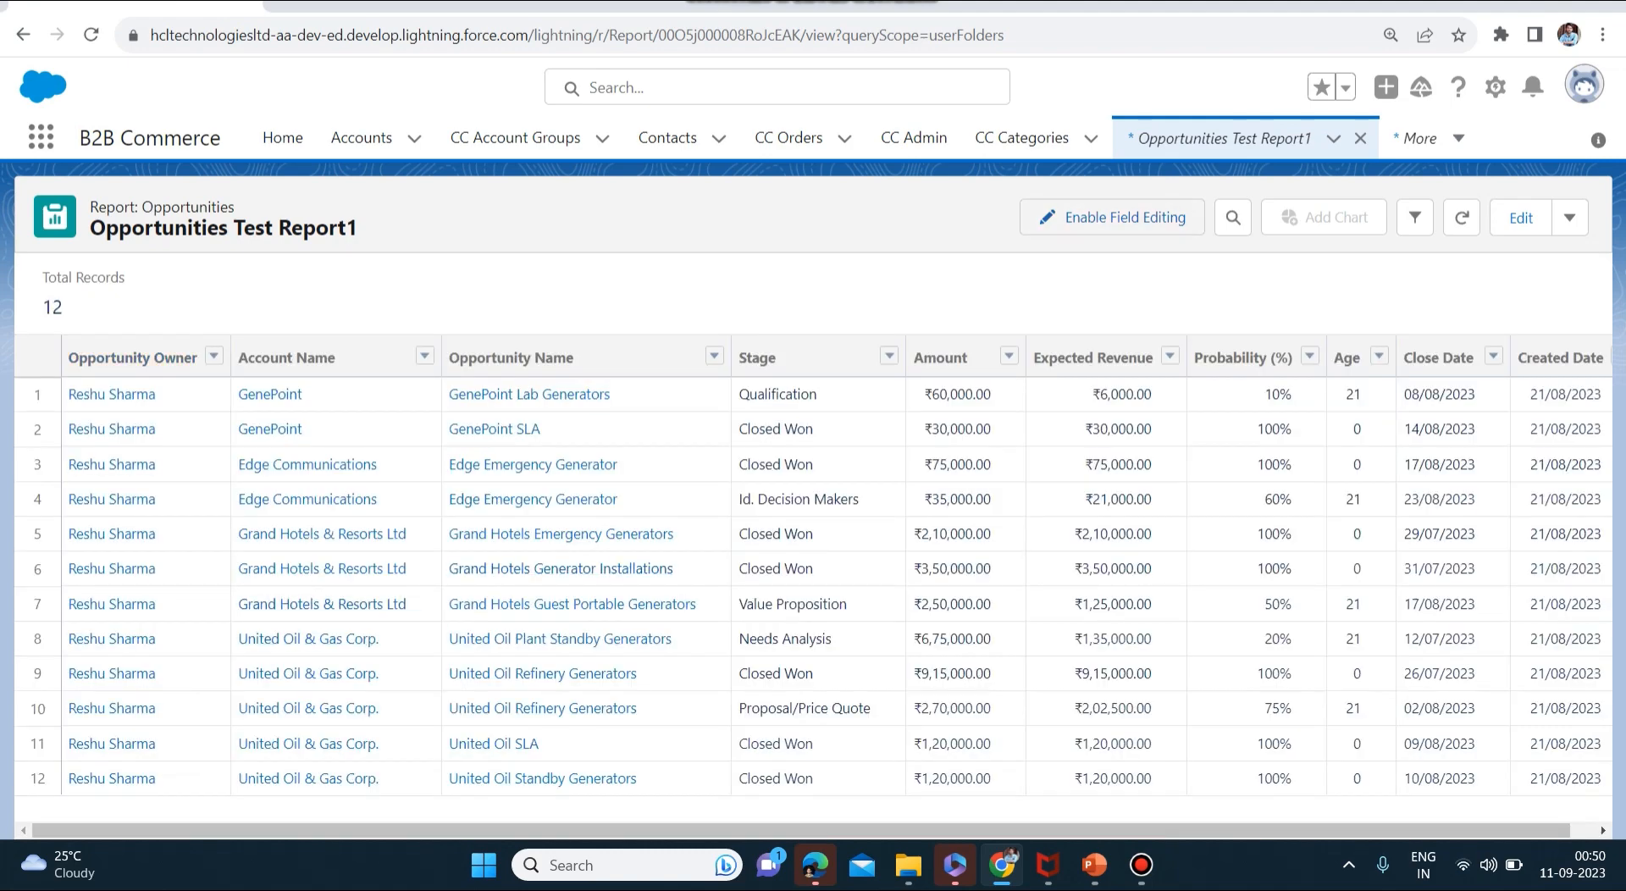
left_click(1521, 217)
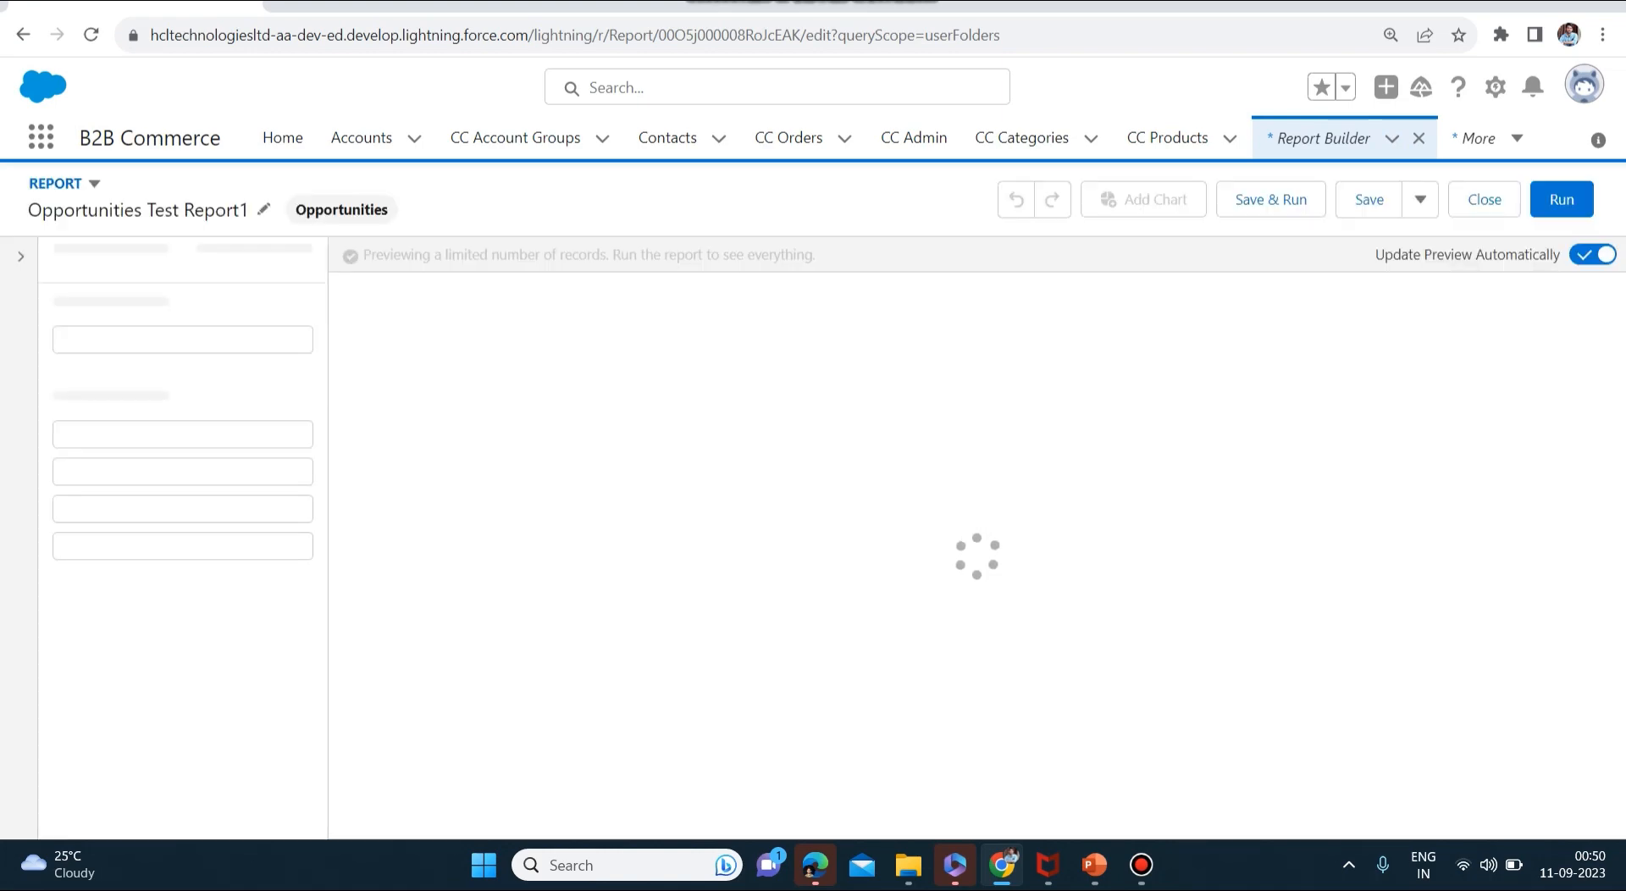
- Group the Opportunities report's rows by Created By and its columns by Last Modified By, and save the report
left_click(161, 380)
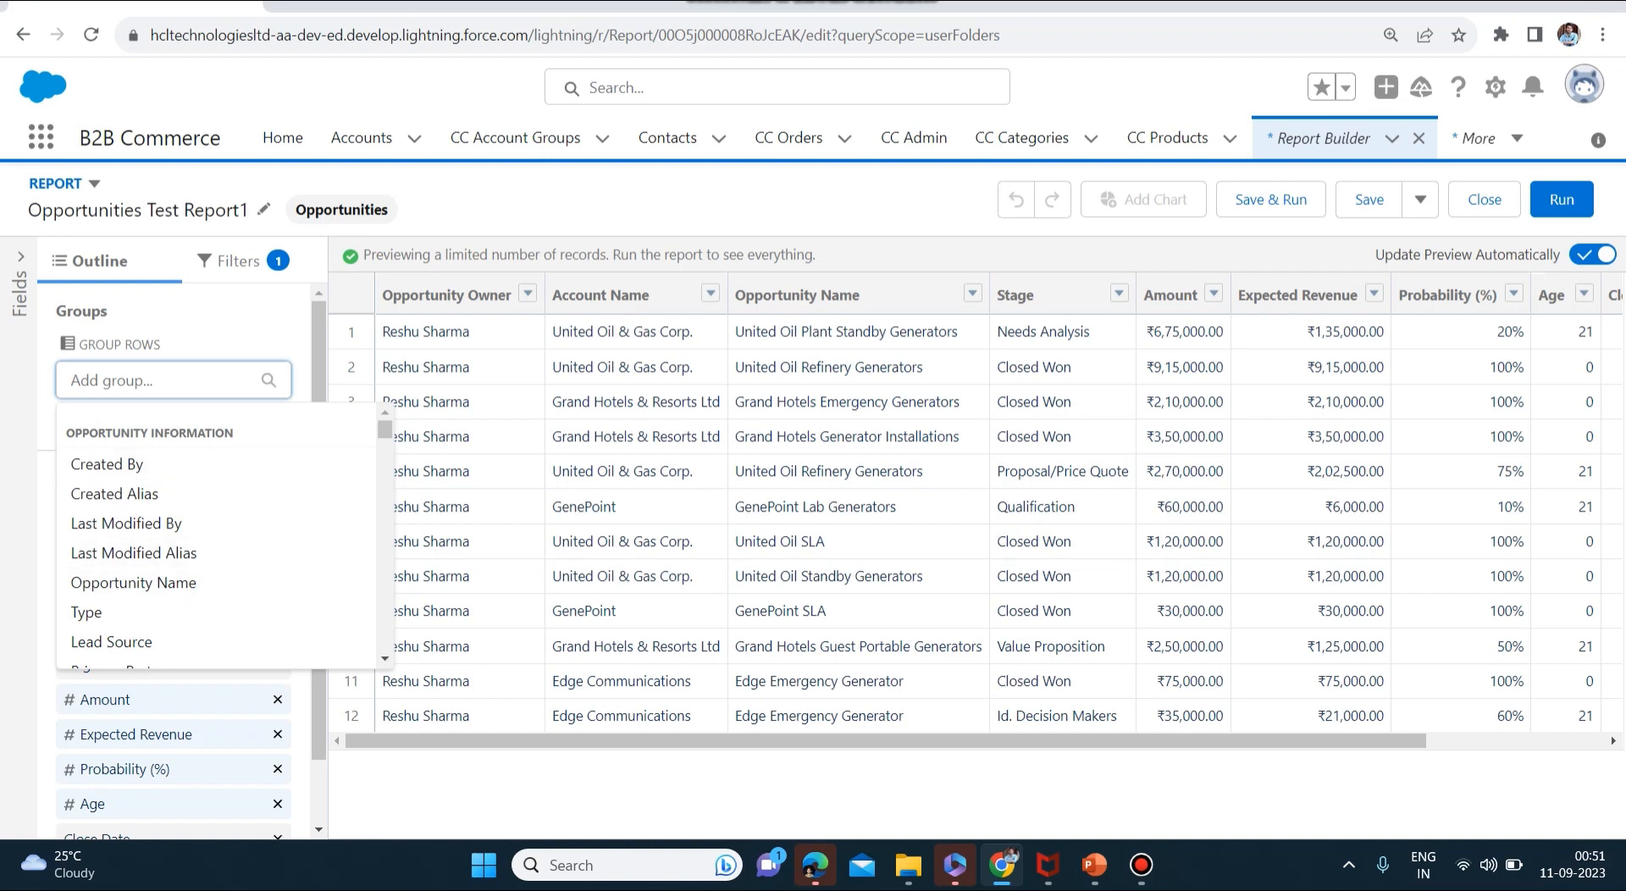
left_click(108, 464)
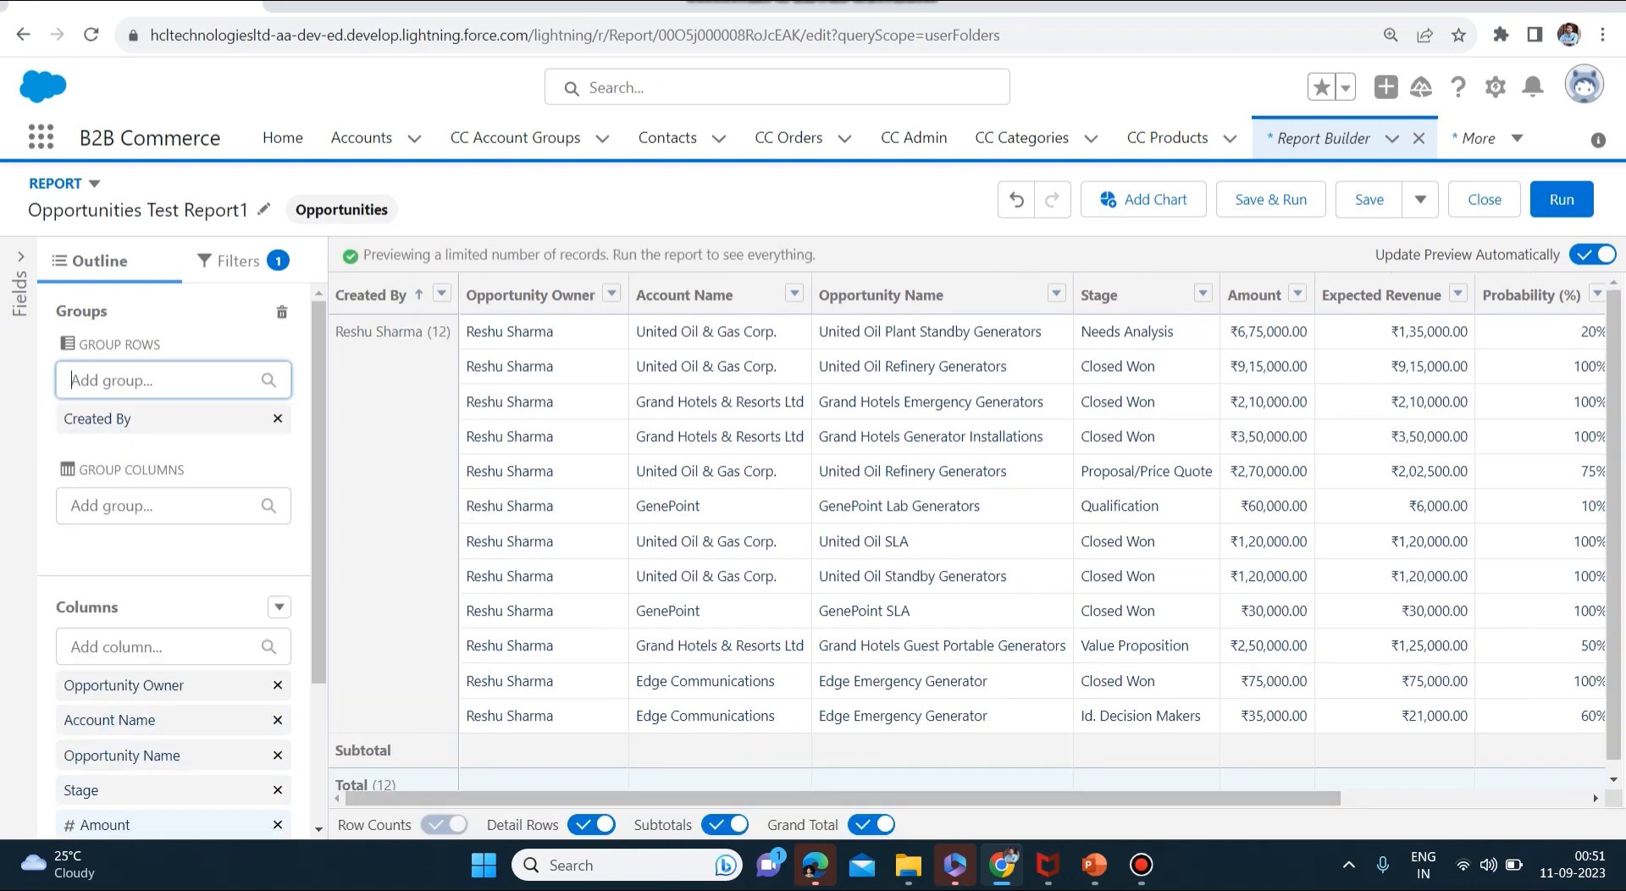
left_click(161, 506)
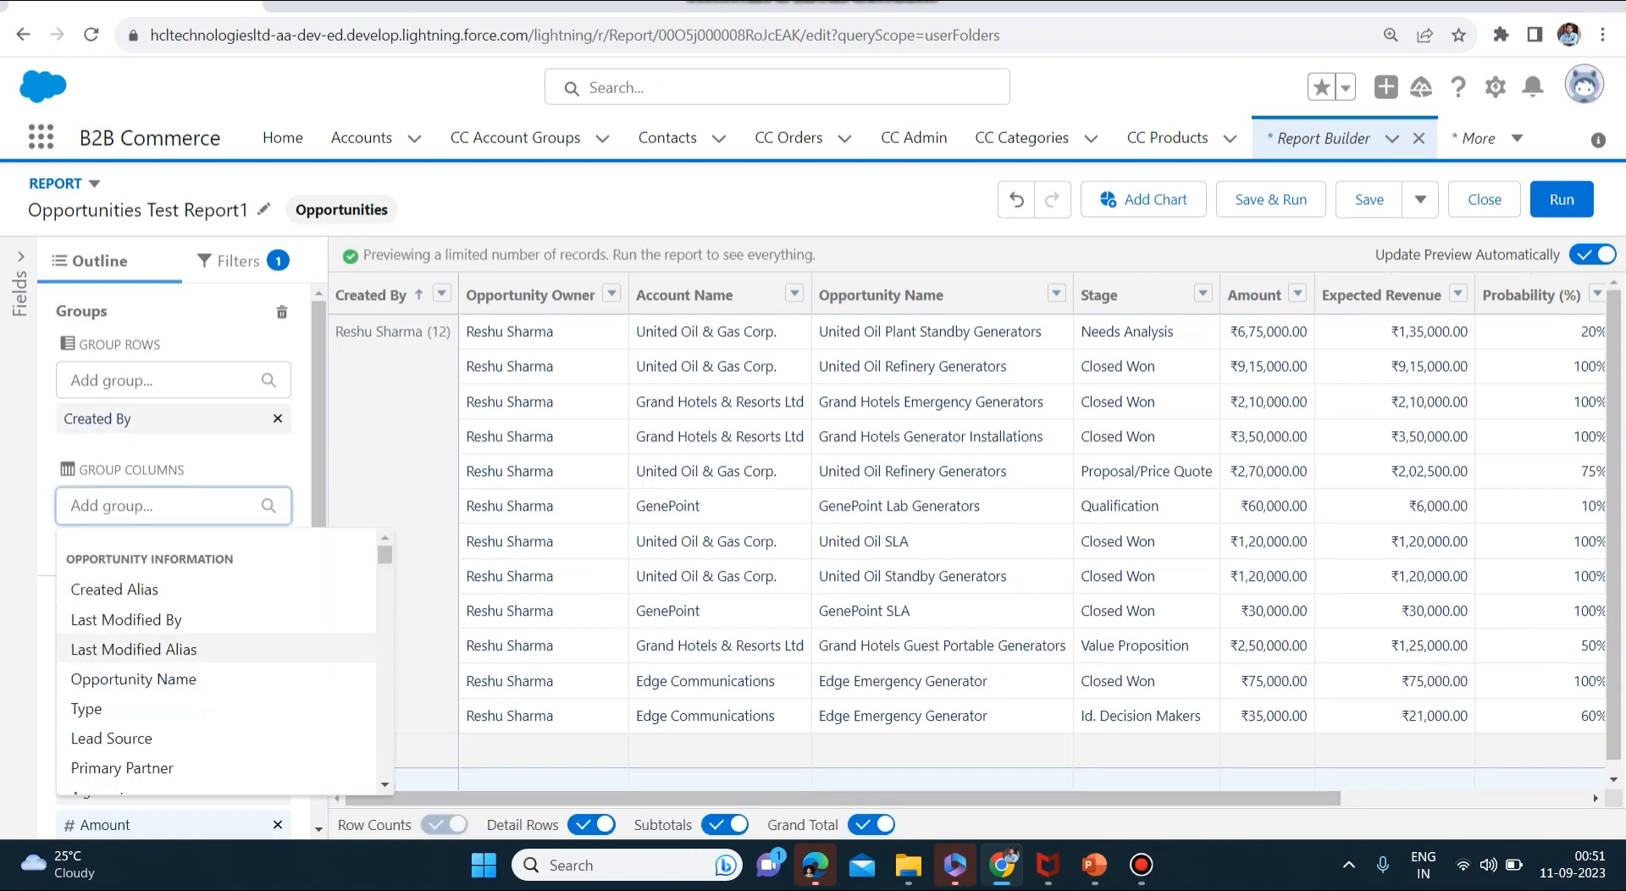
left_click(127, 620)
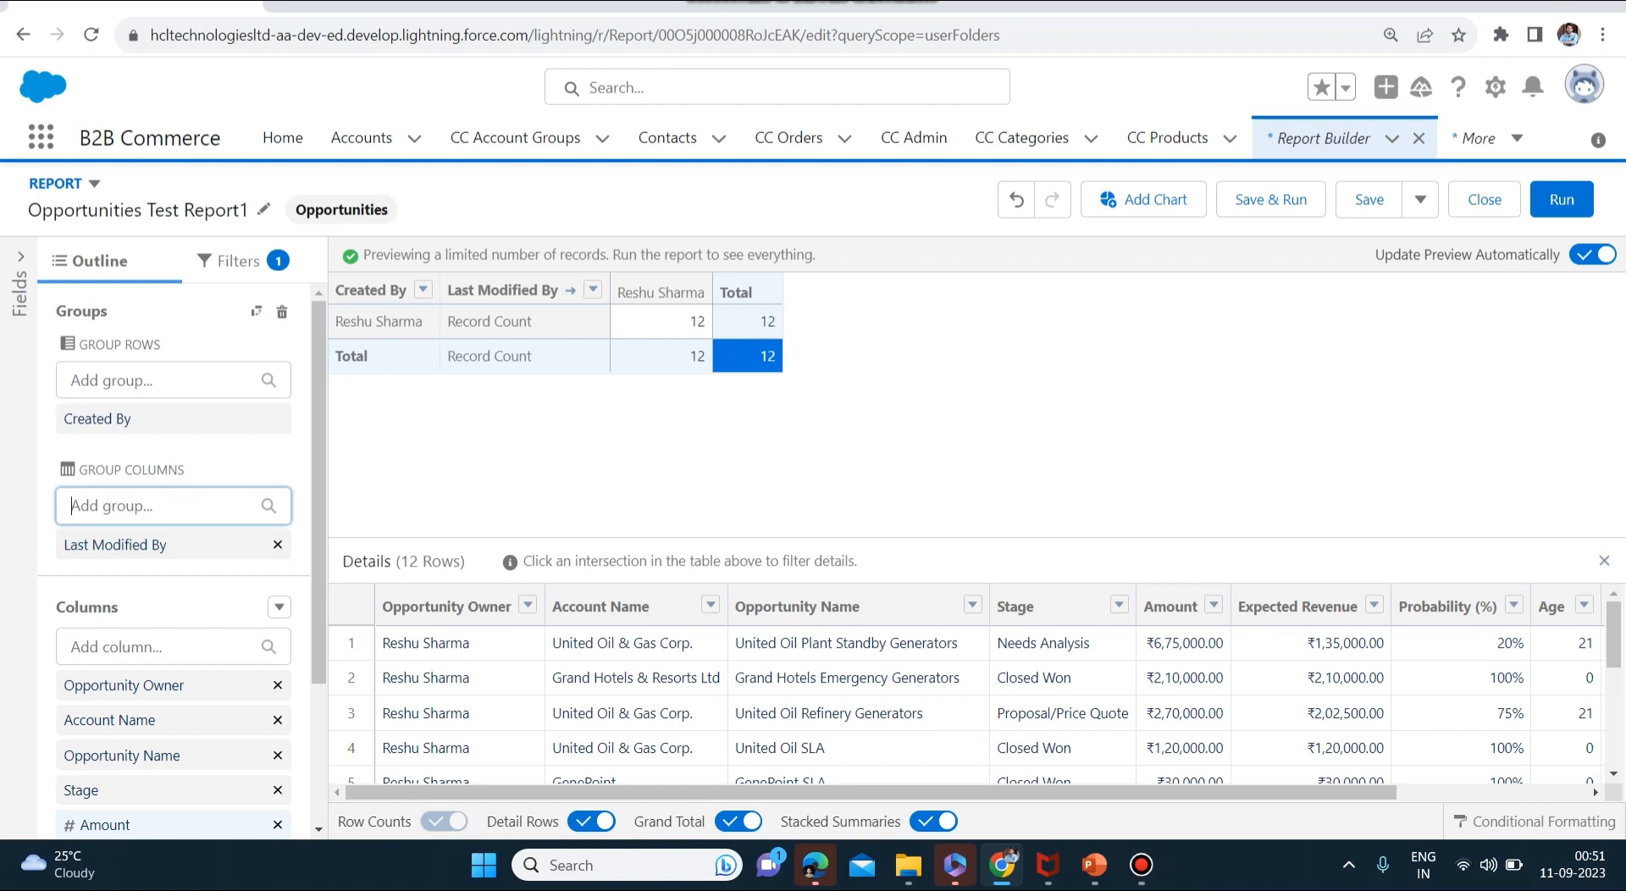
left_click(1369, 199)
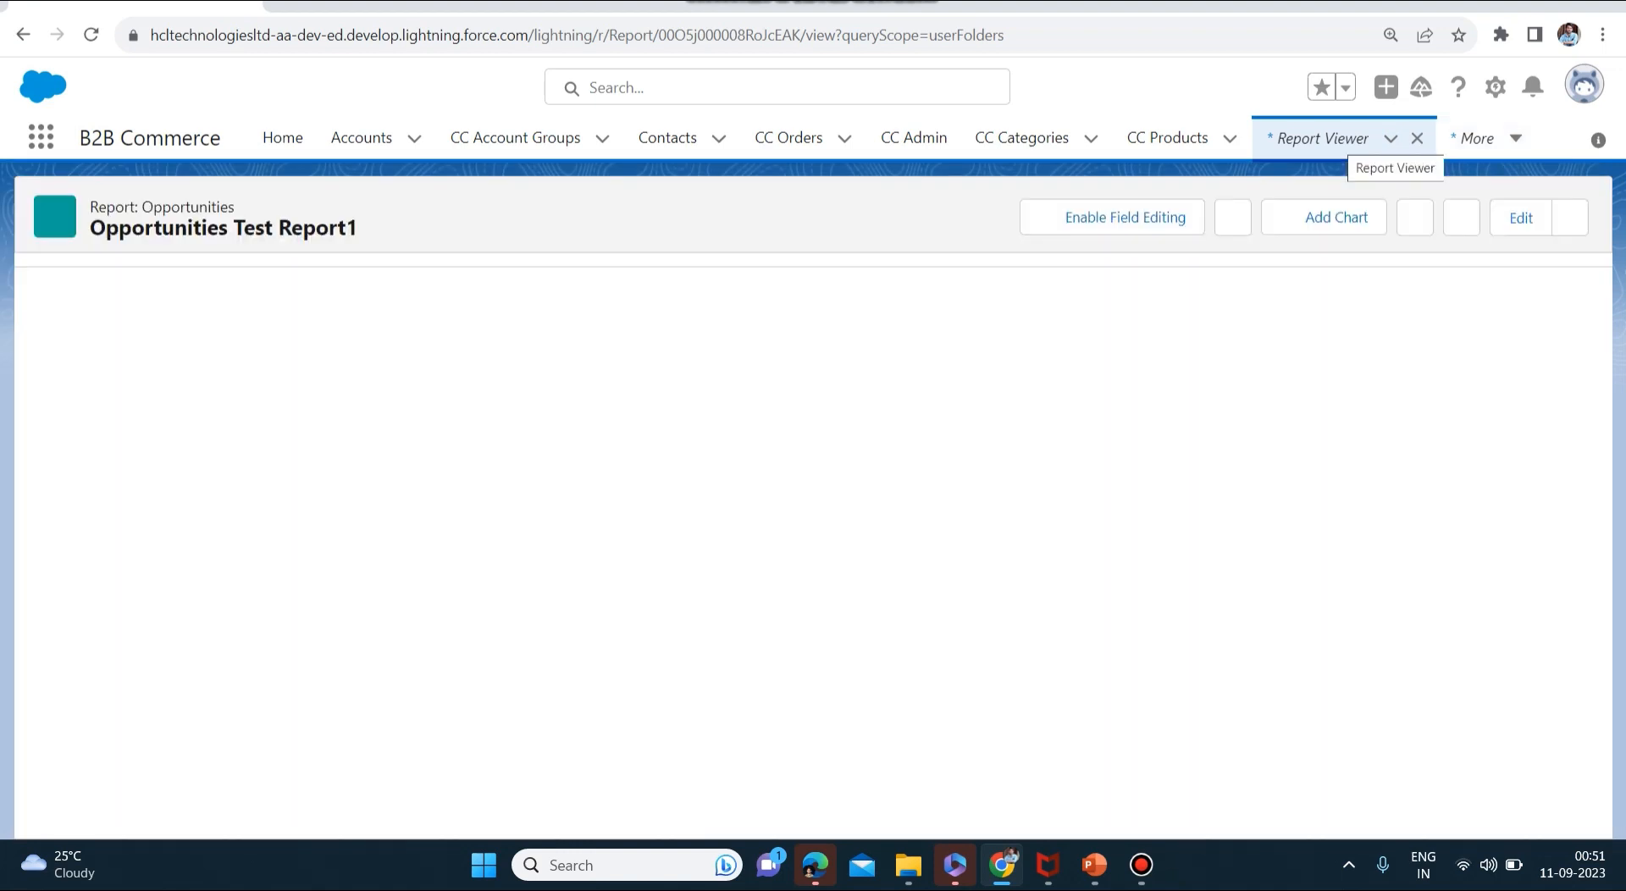
left_click(1333, 138)
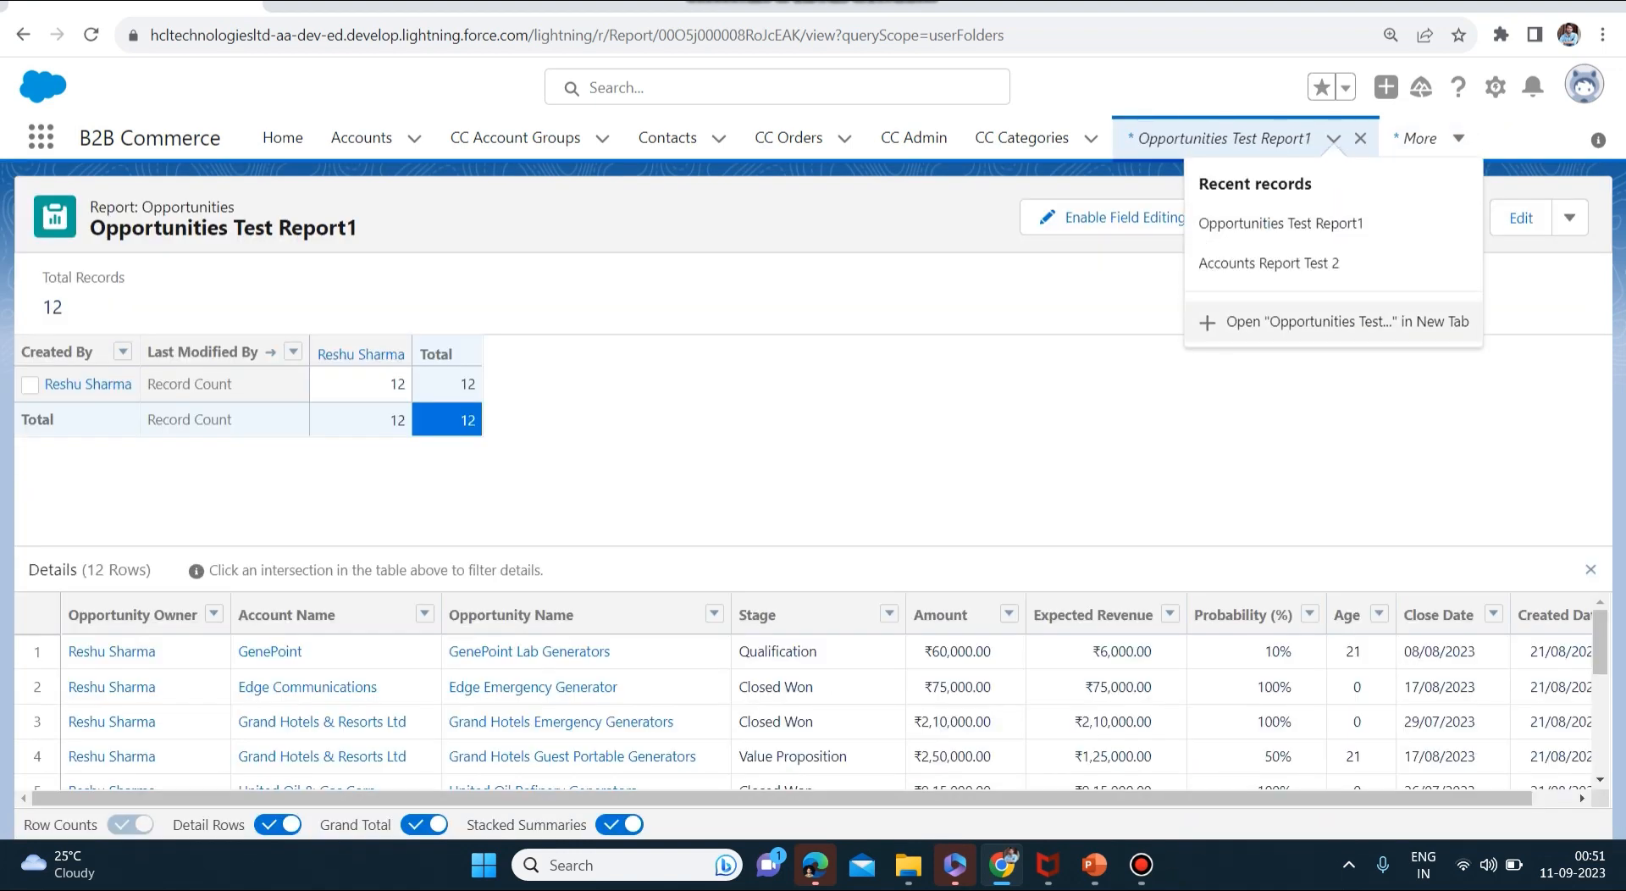
left_click(1220, 406)
left_click(1429, 138)
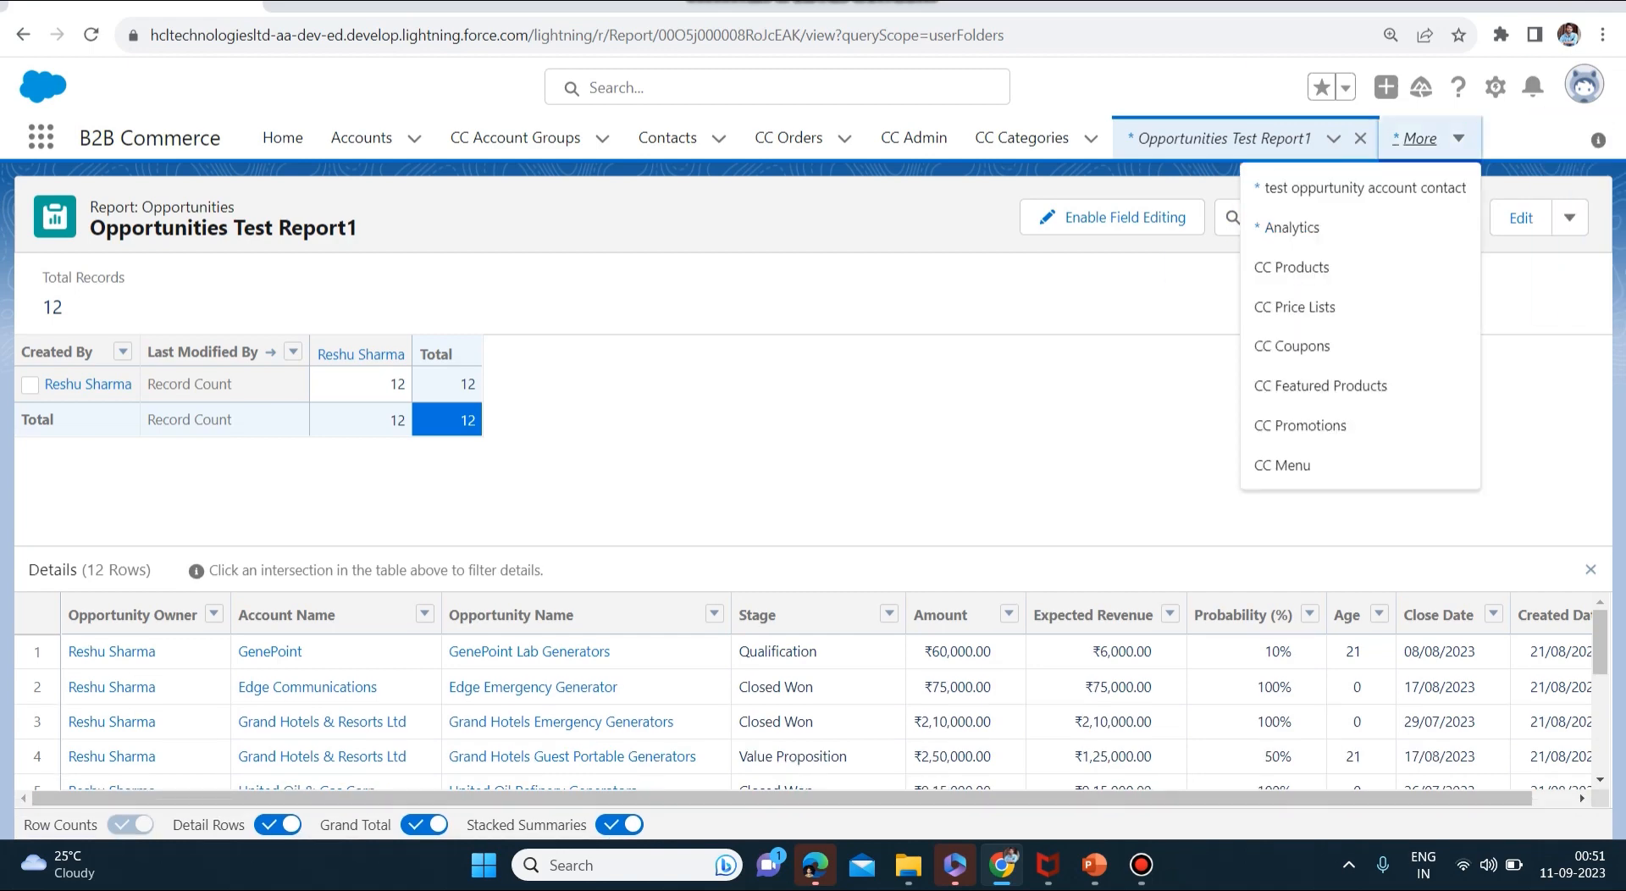
left_click(1118, 338)
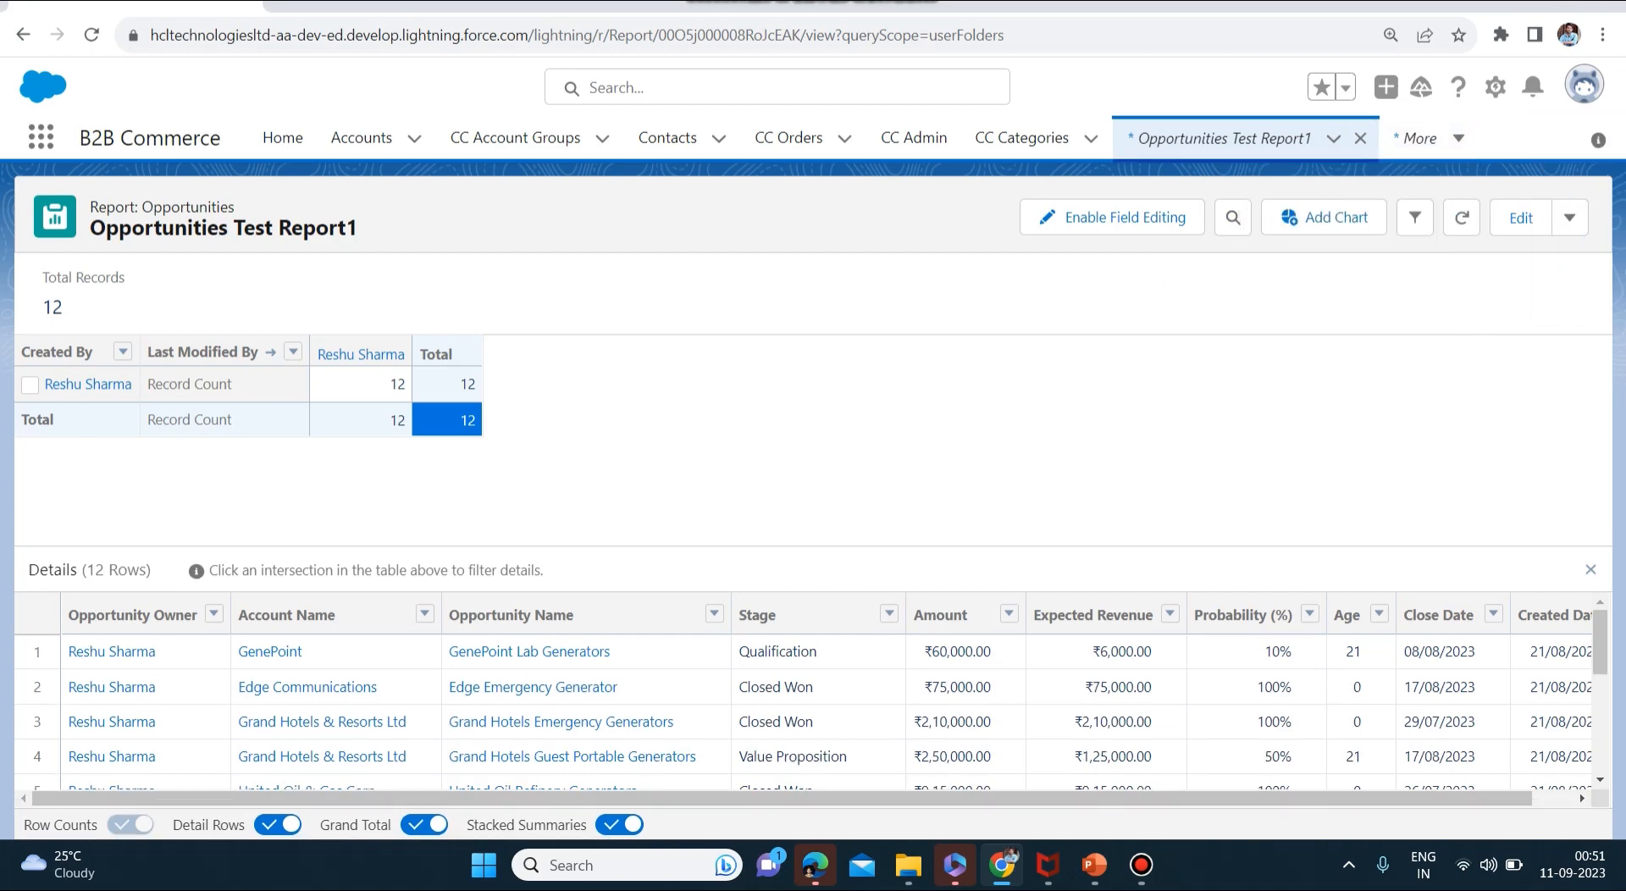
left_click(1429, 138)
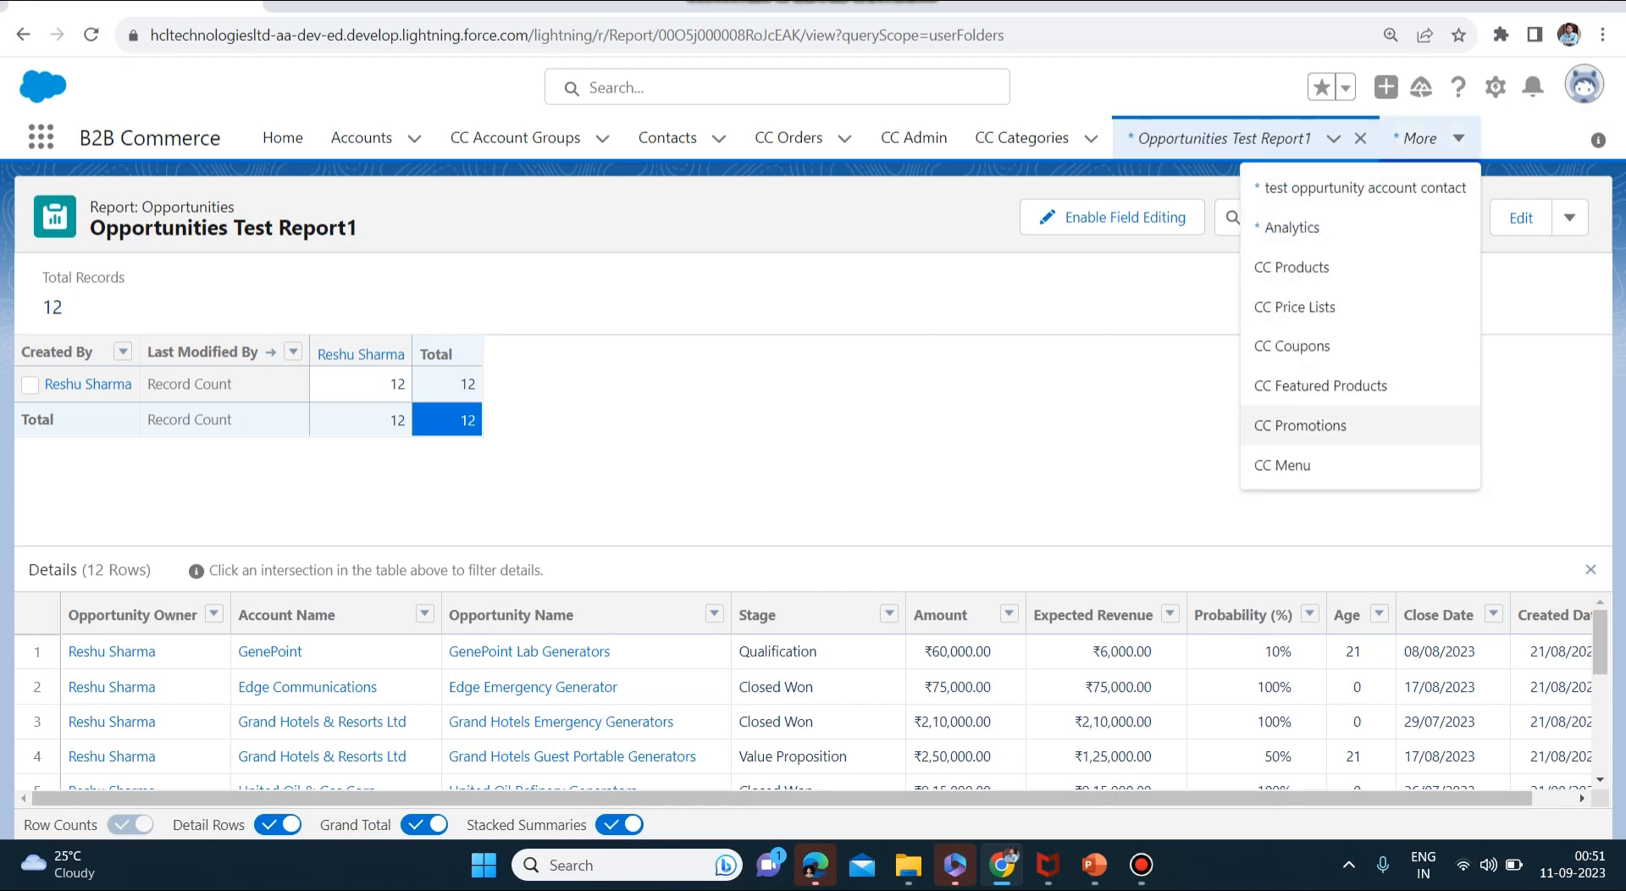
left_click(1118, 415)
- Go back to the recent reports list and open Accounts Report Test 2 for editing
left_click(23, 35)
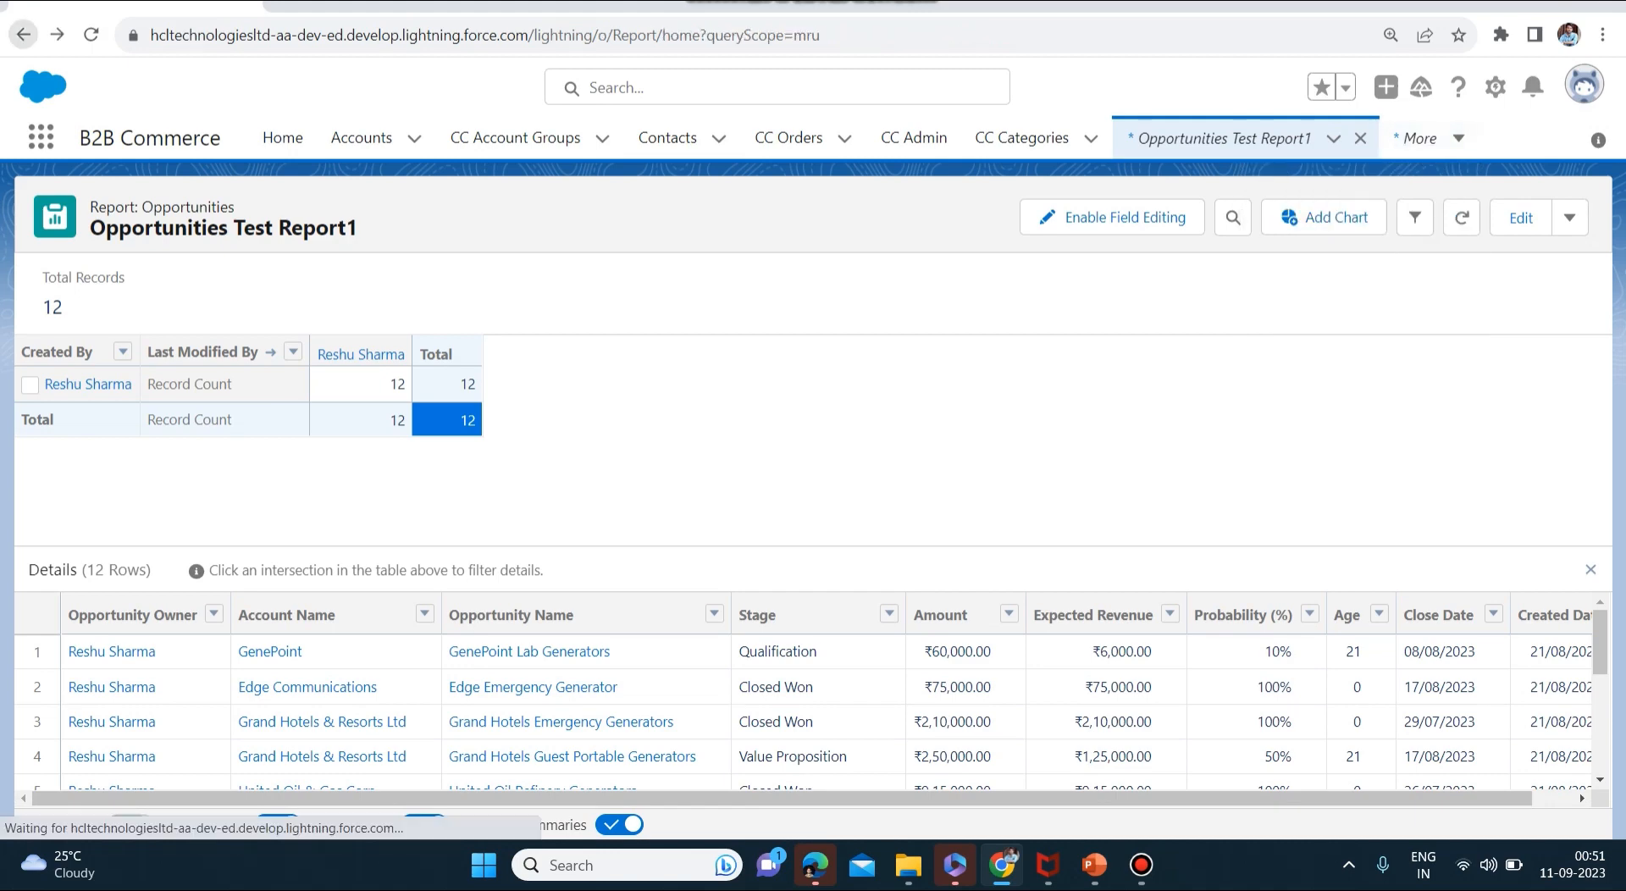
left_click(282, 326)
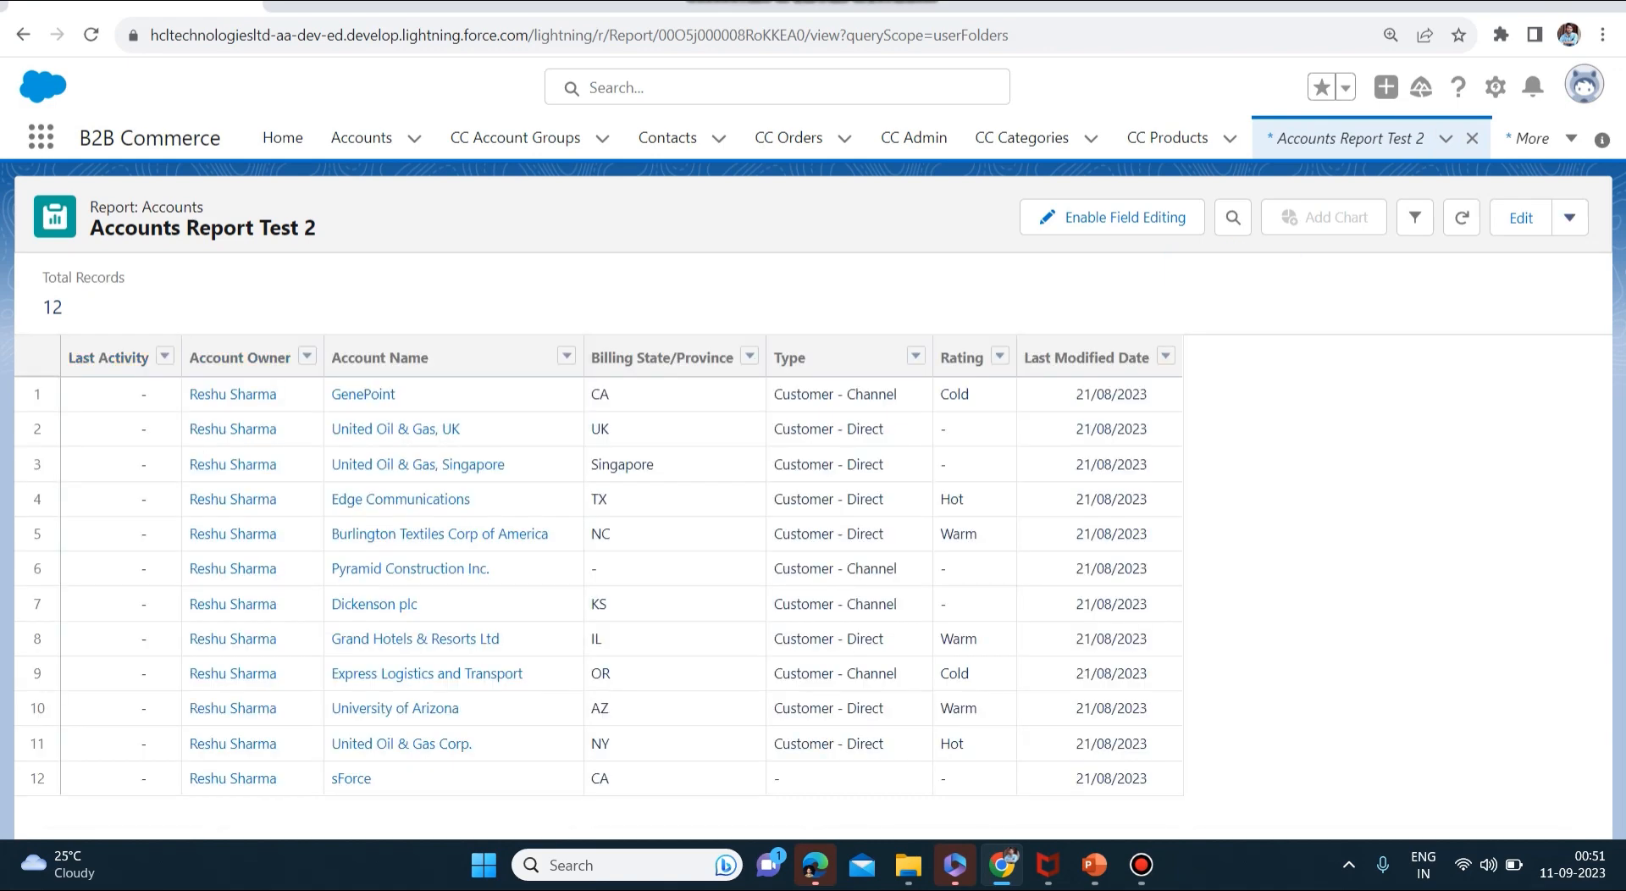
left_click(1521, 218)
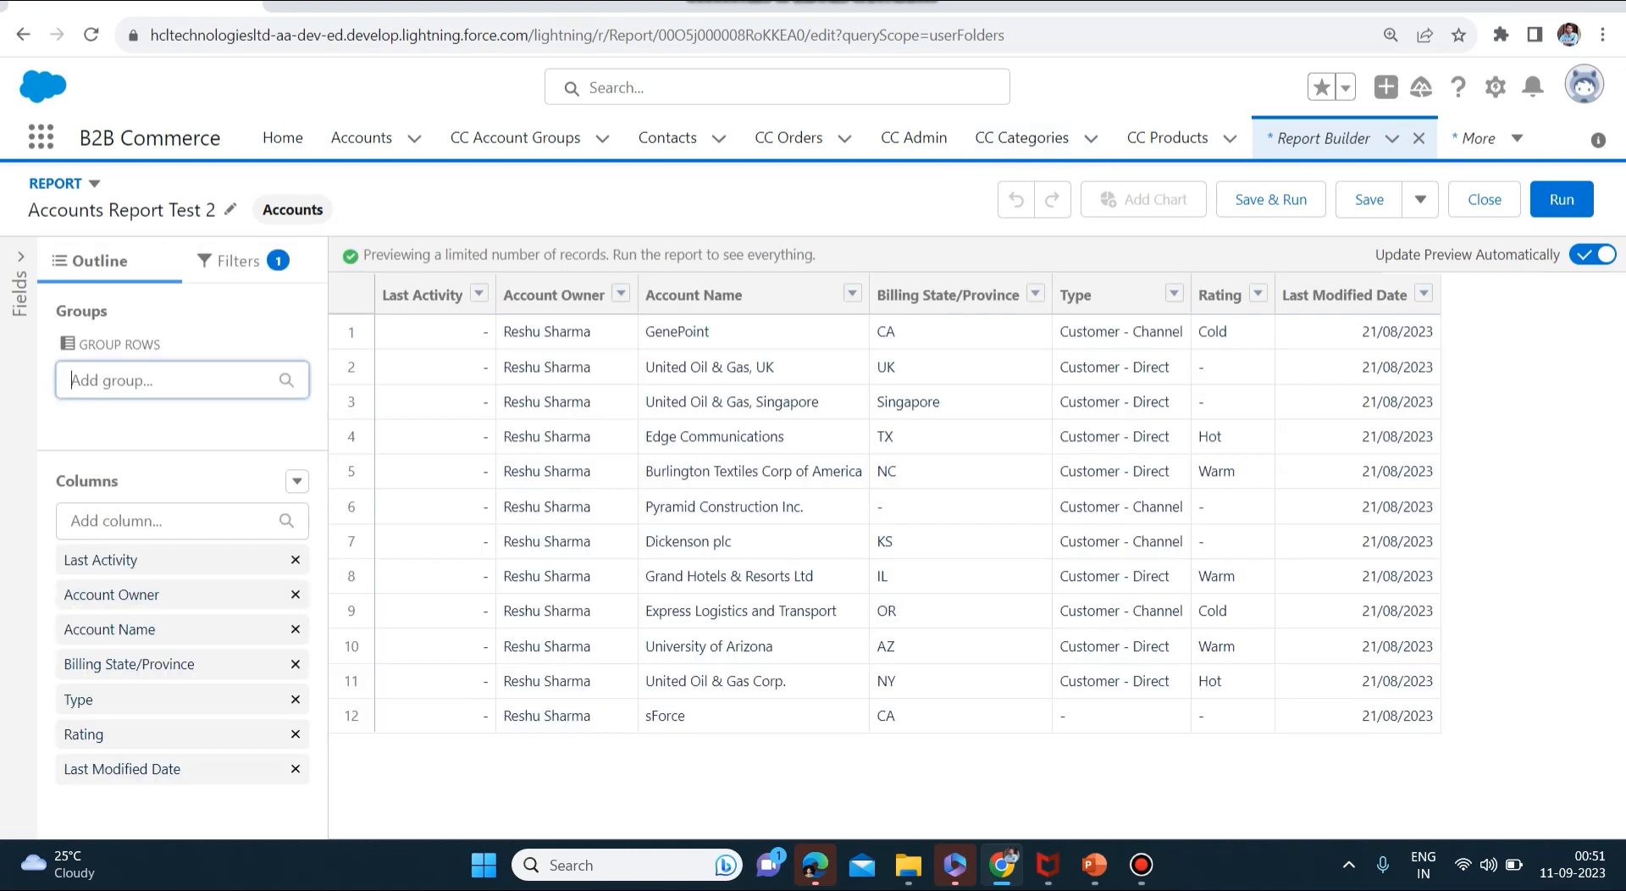
- Group the Accounts report's rows by Created By and its columns by Last Modified By, and save and run the report
left_click(169, 380)
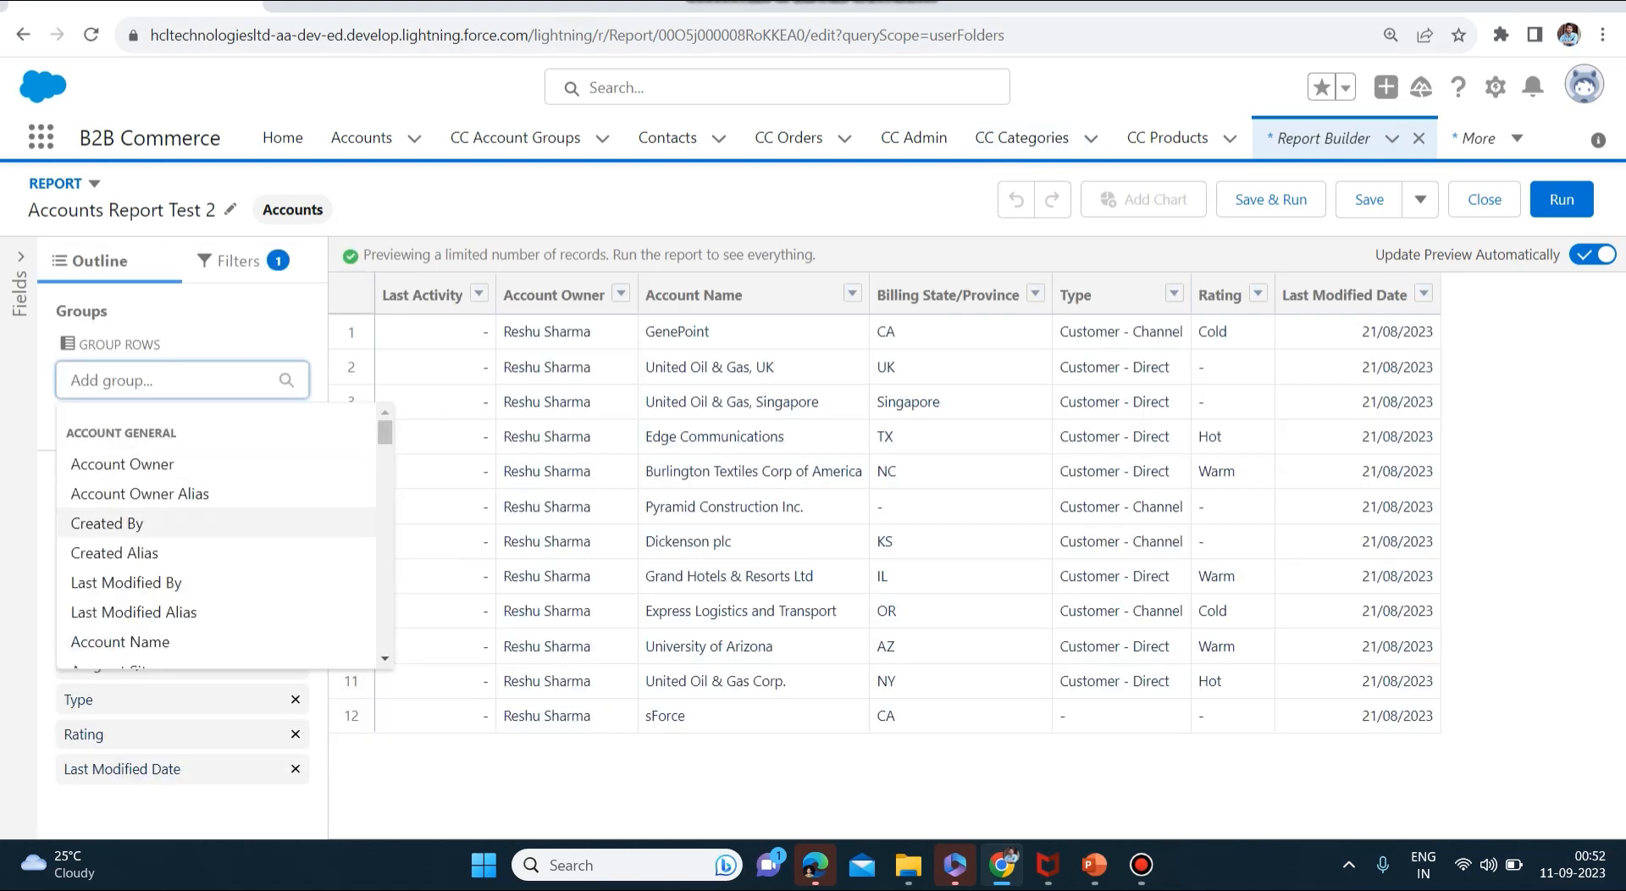
left_click(107, 523)
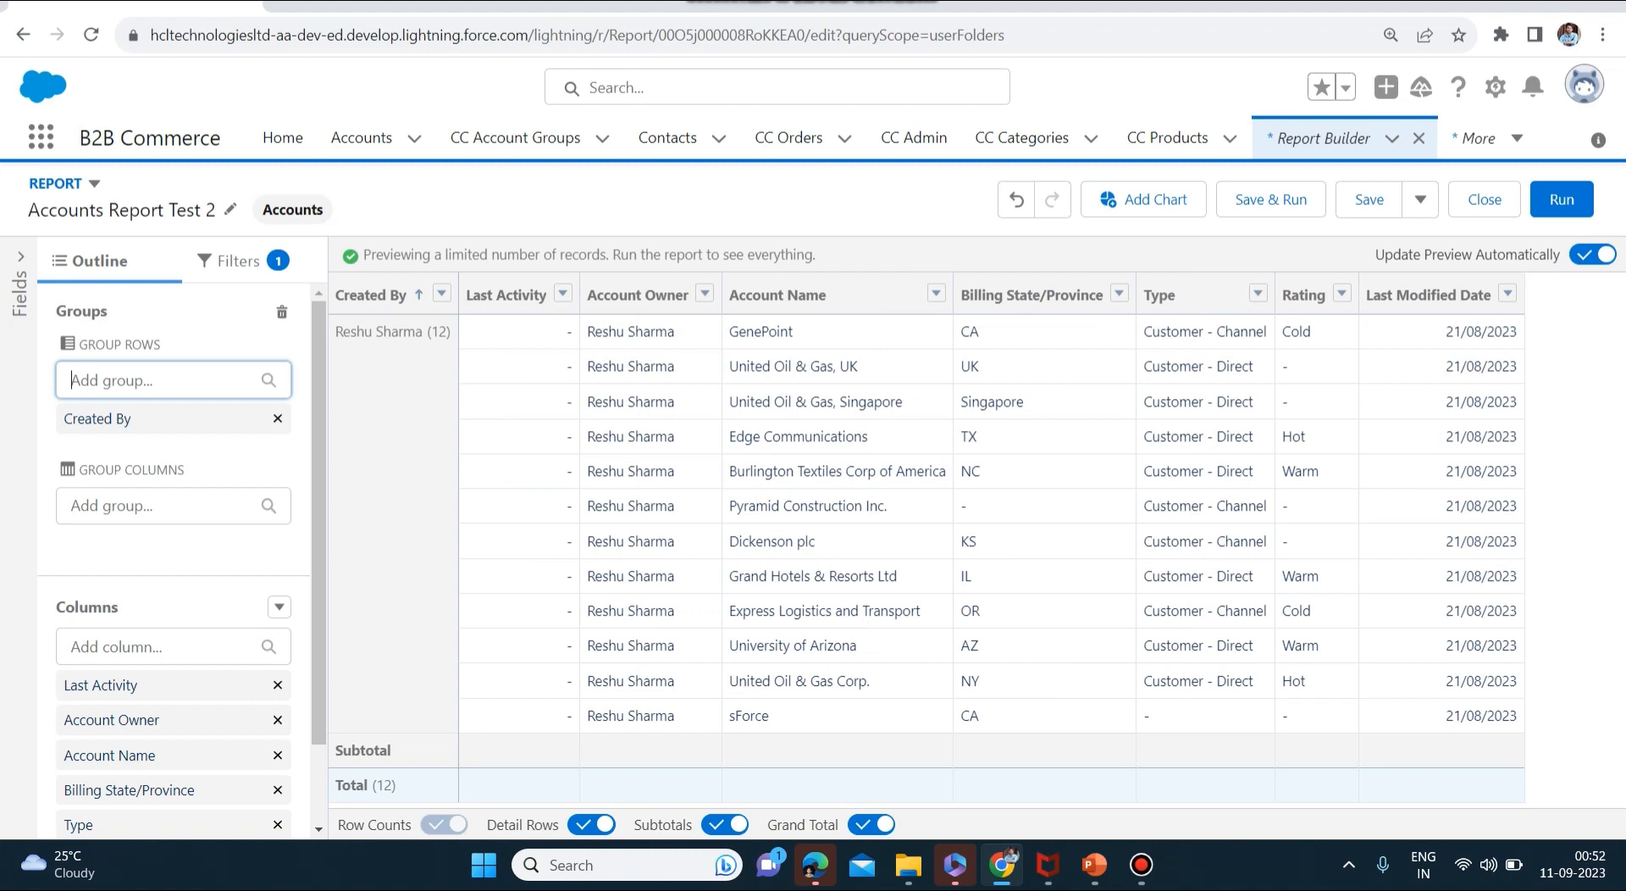
left_click(170, 506)
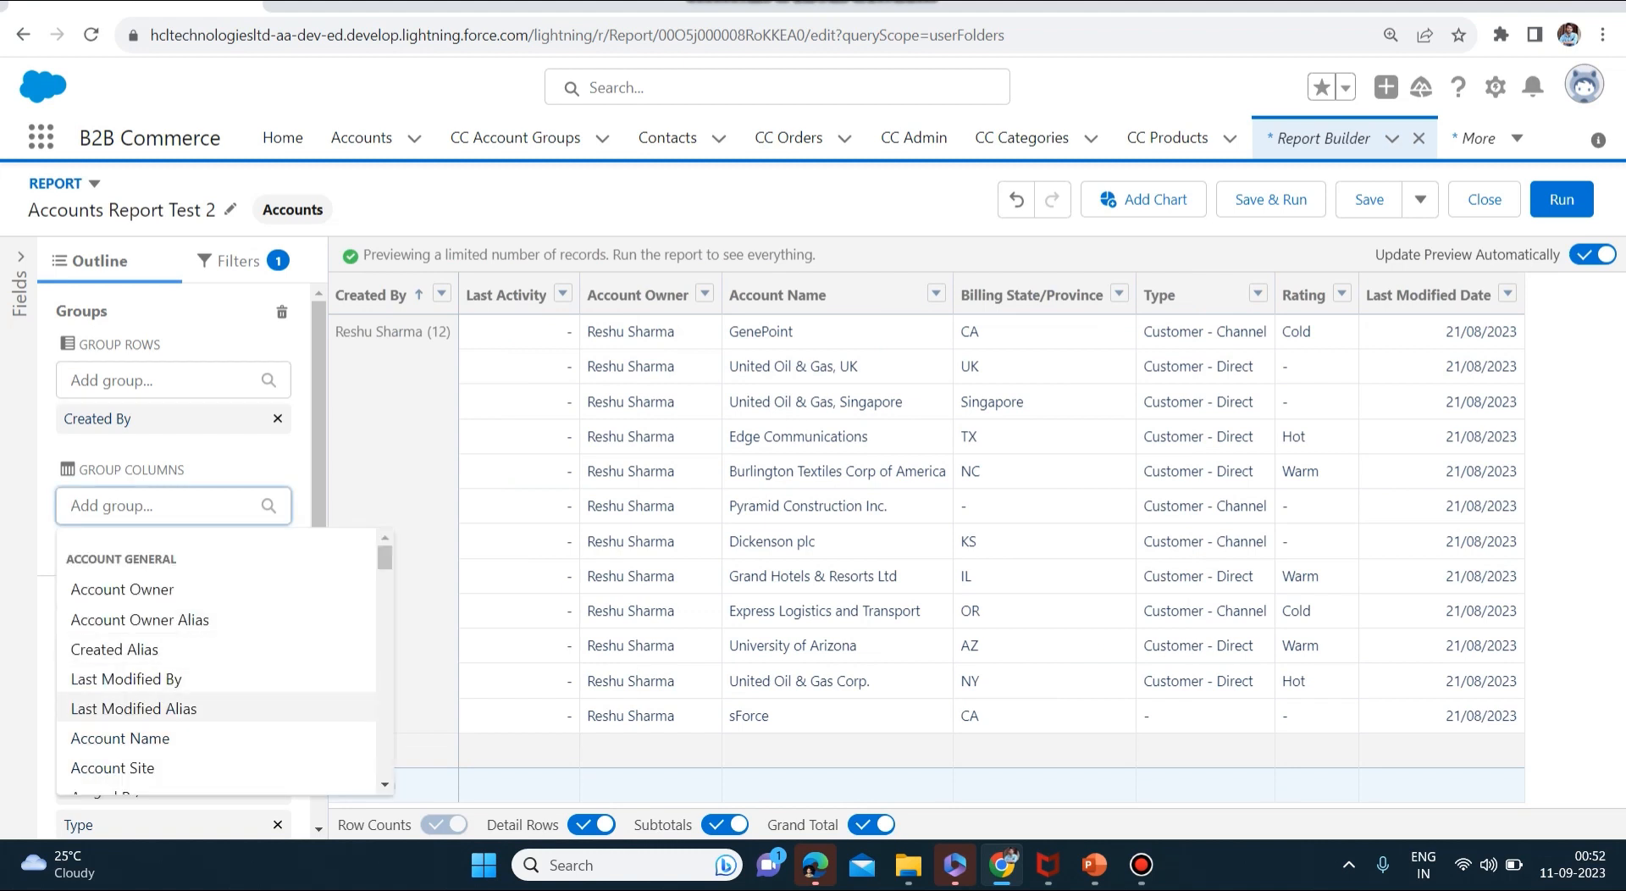
left_click(126, 678)
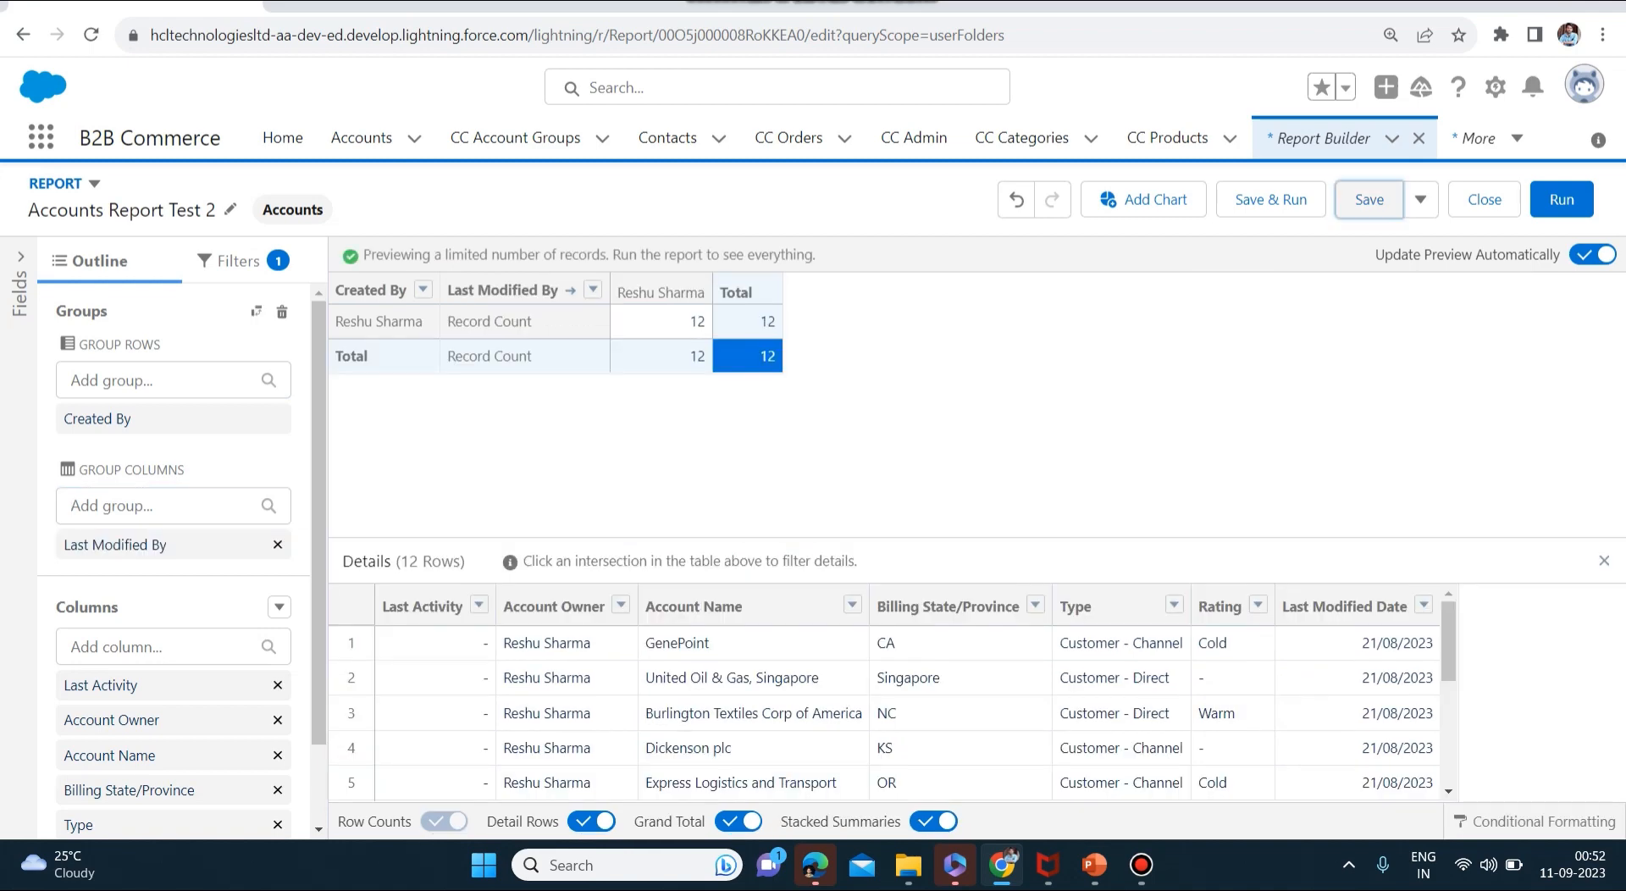
left_click(1370, 199)
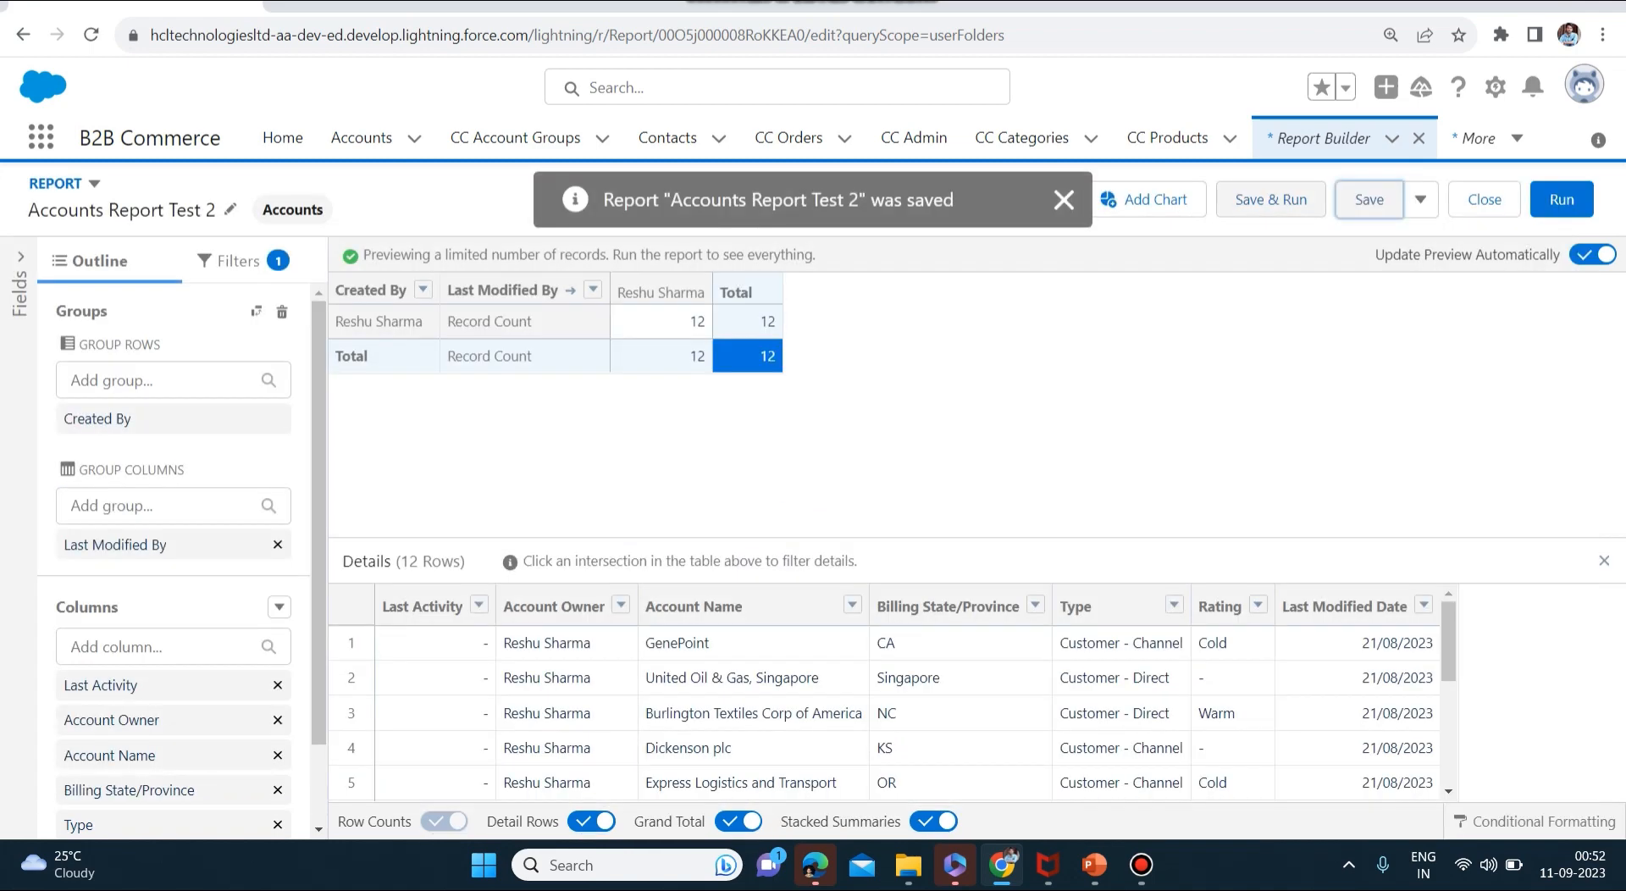
left_click(1272, 199)
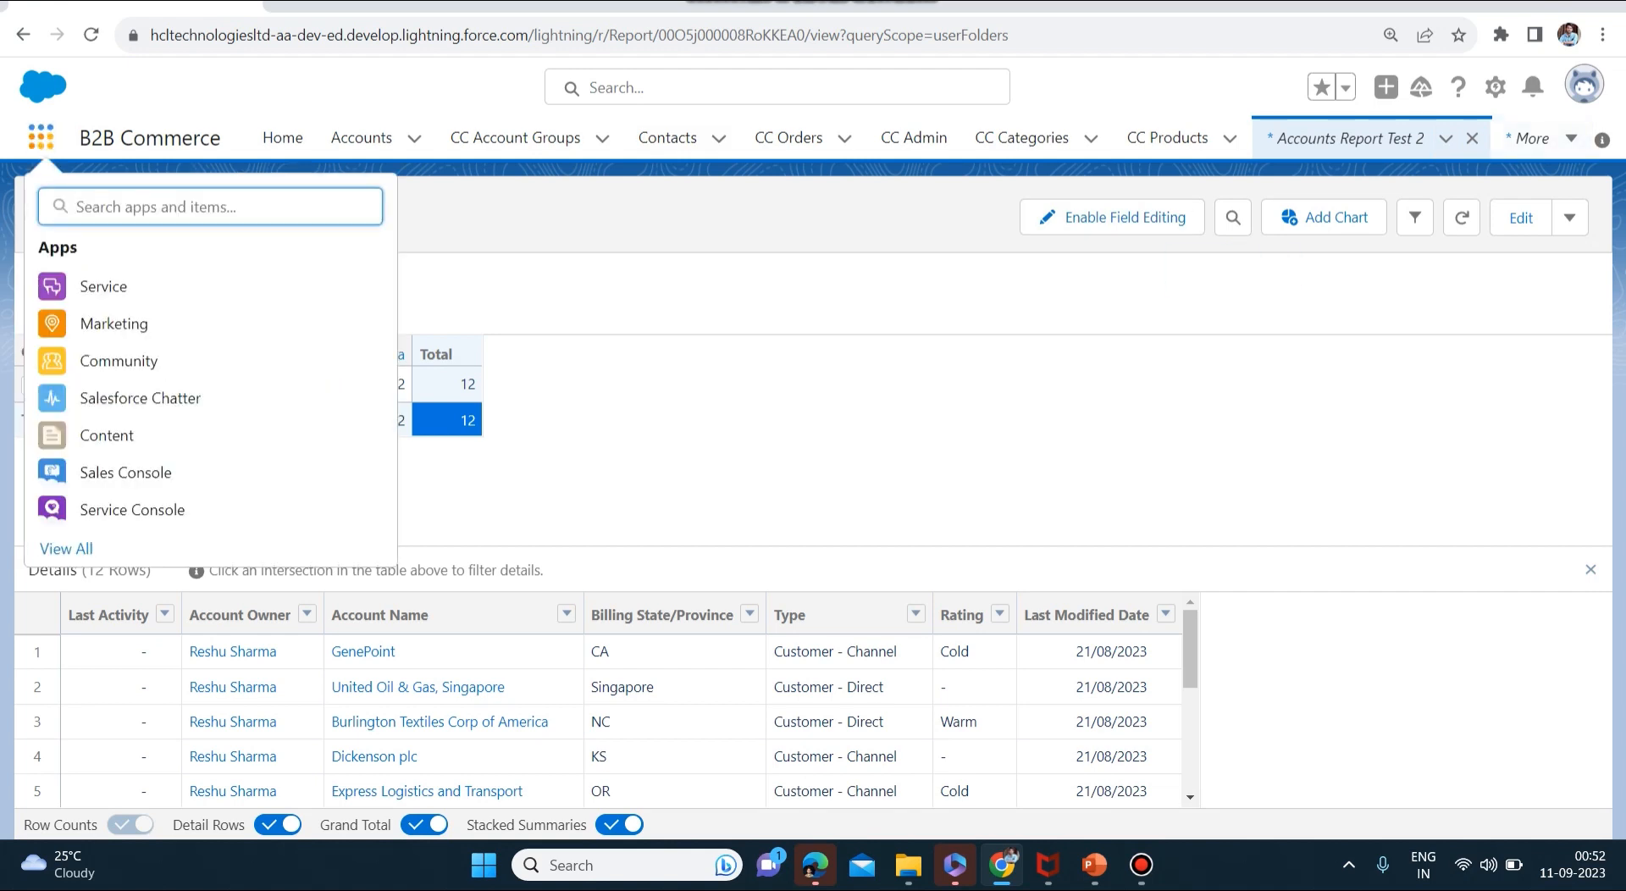
- Go to Dashboards and create a new dashboard named "account test dashboard1-New" in the Private Dashboards folder
type("das")
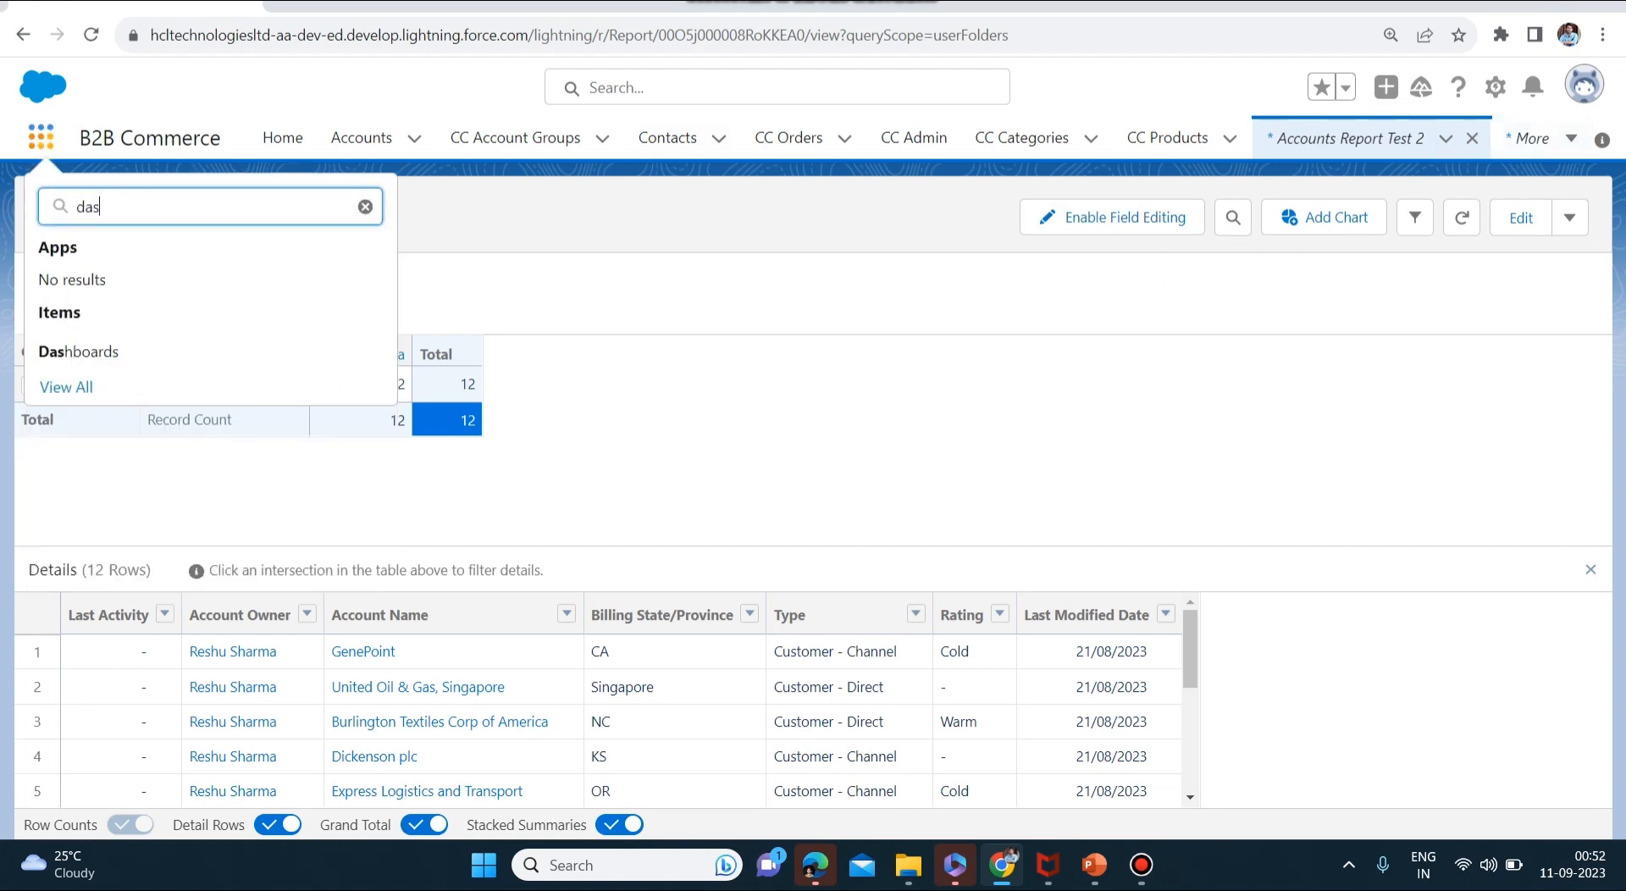
left_click(78, 352)
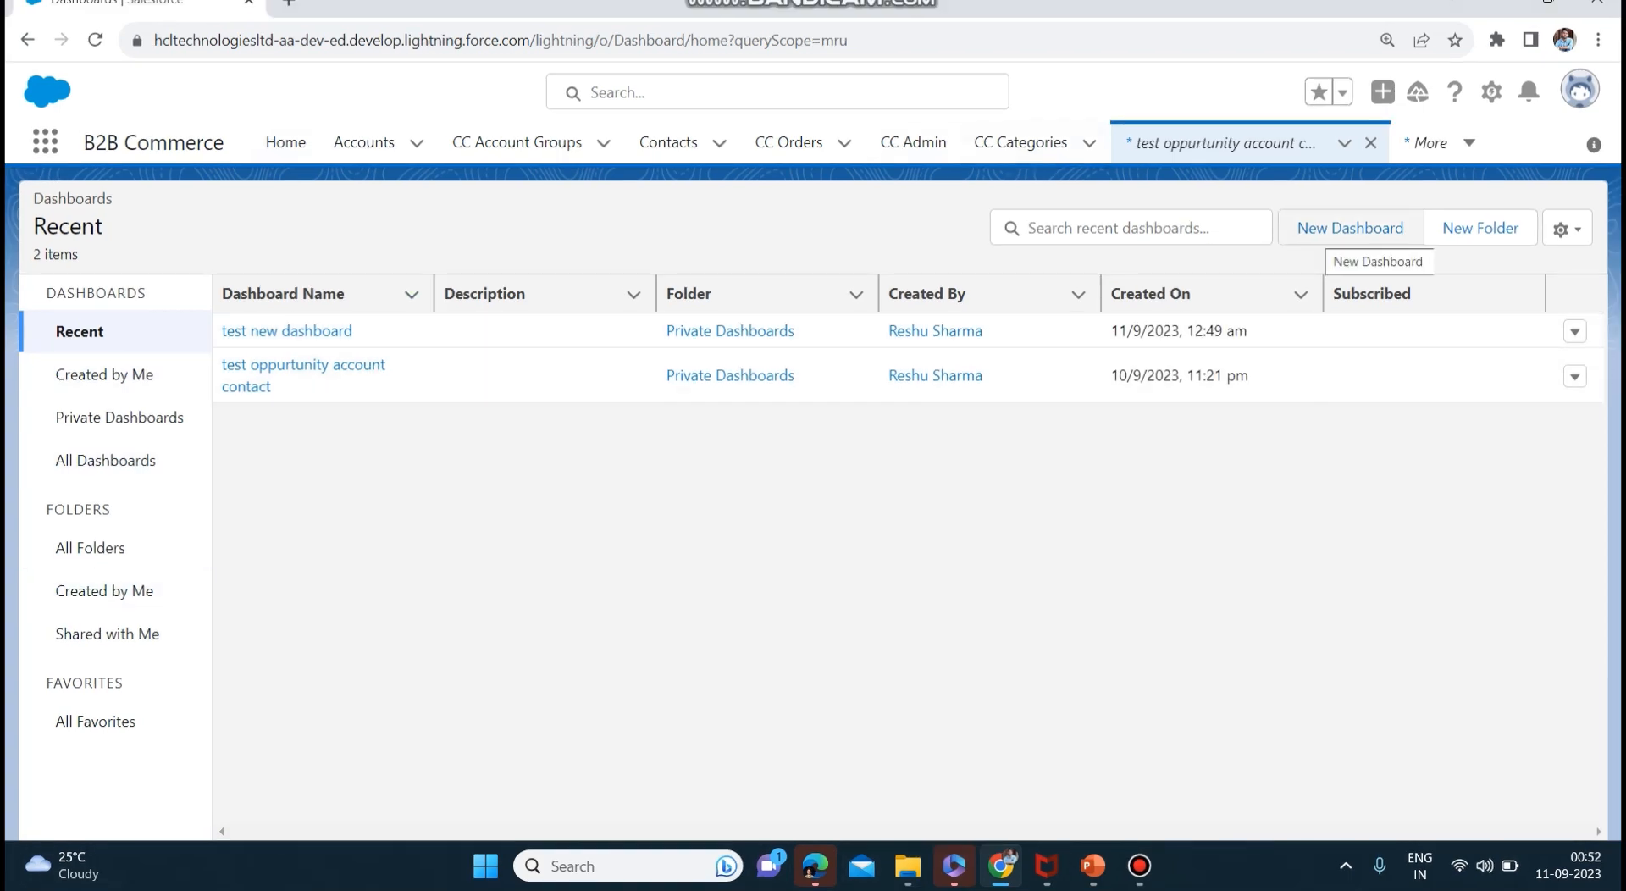
left_click(1350, 228)
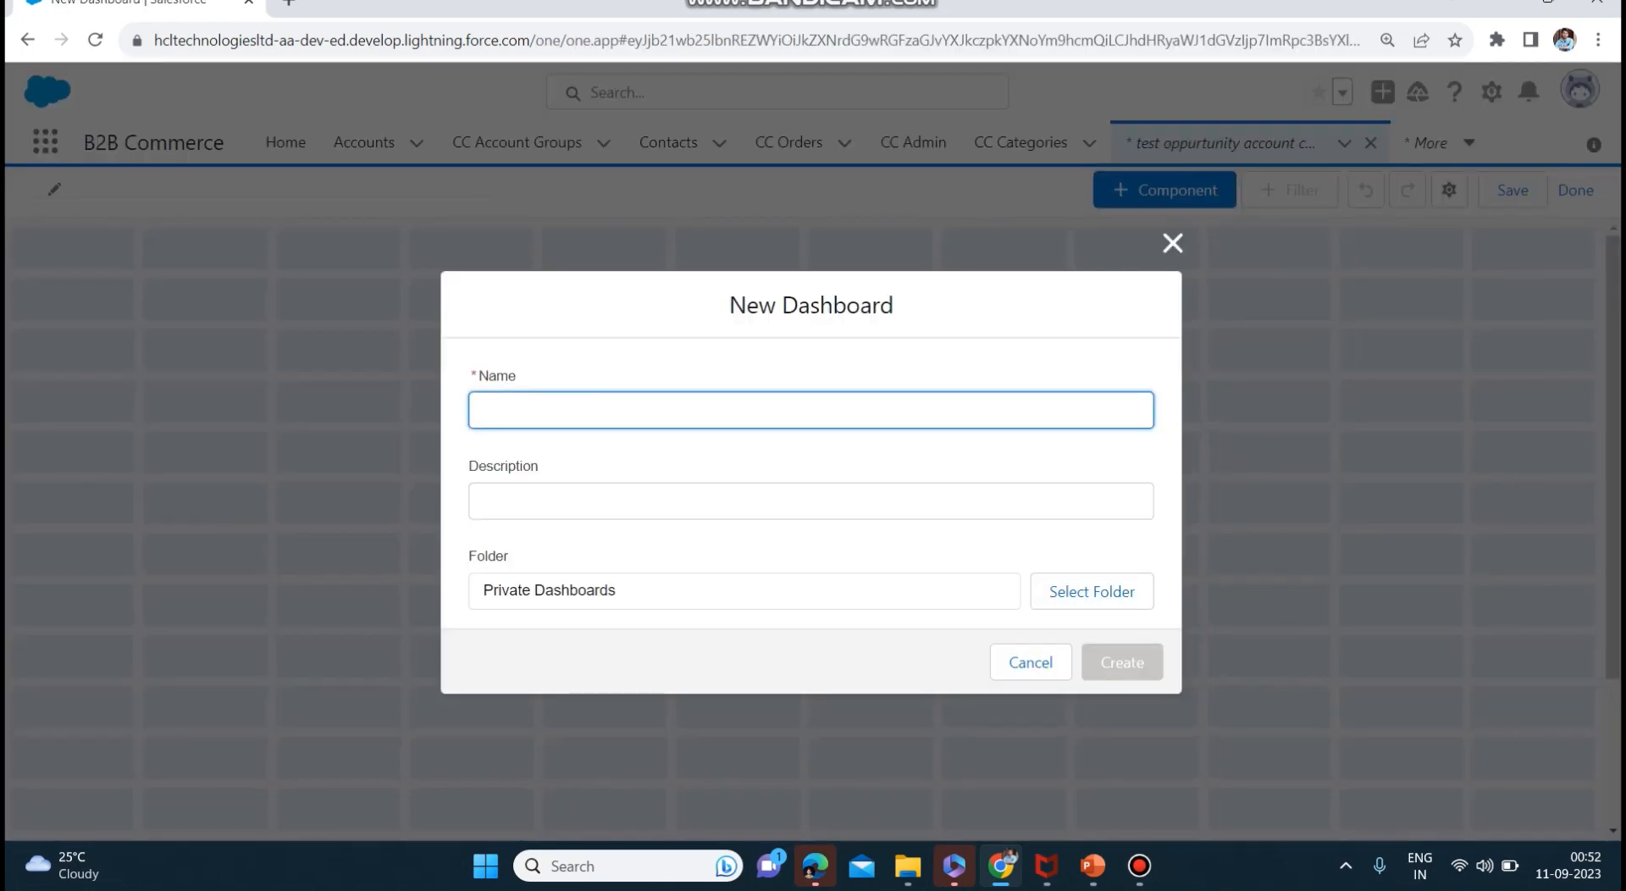
type("accou")
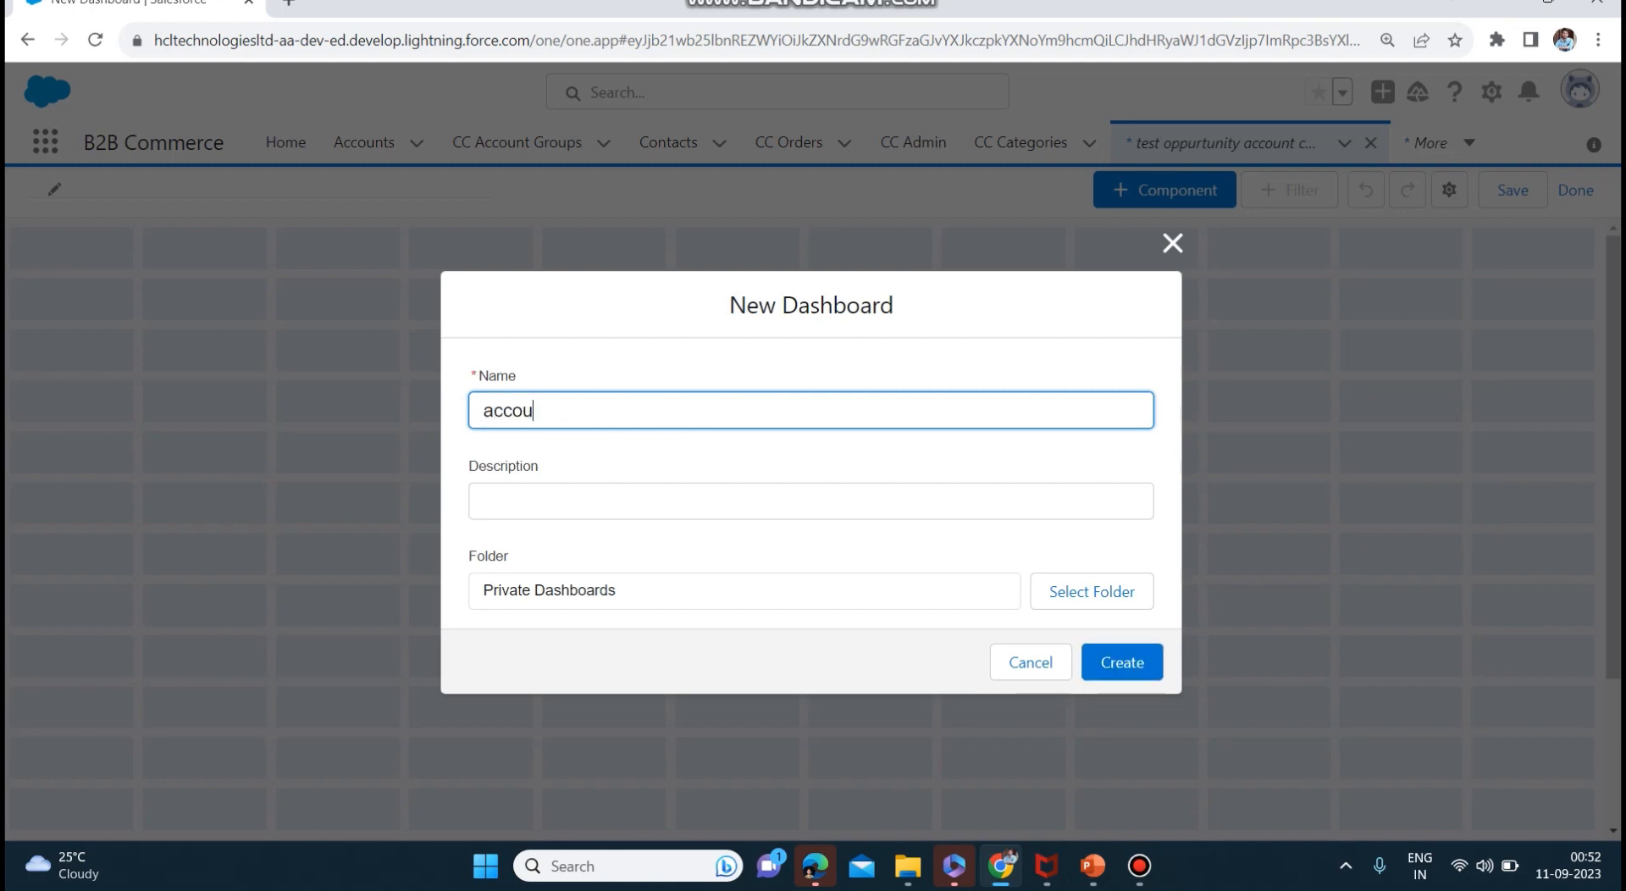
type("nt test dashboard1-N")
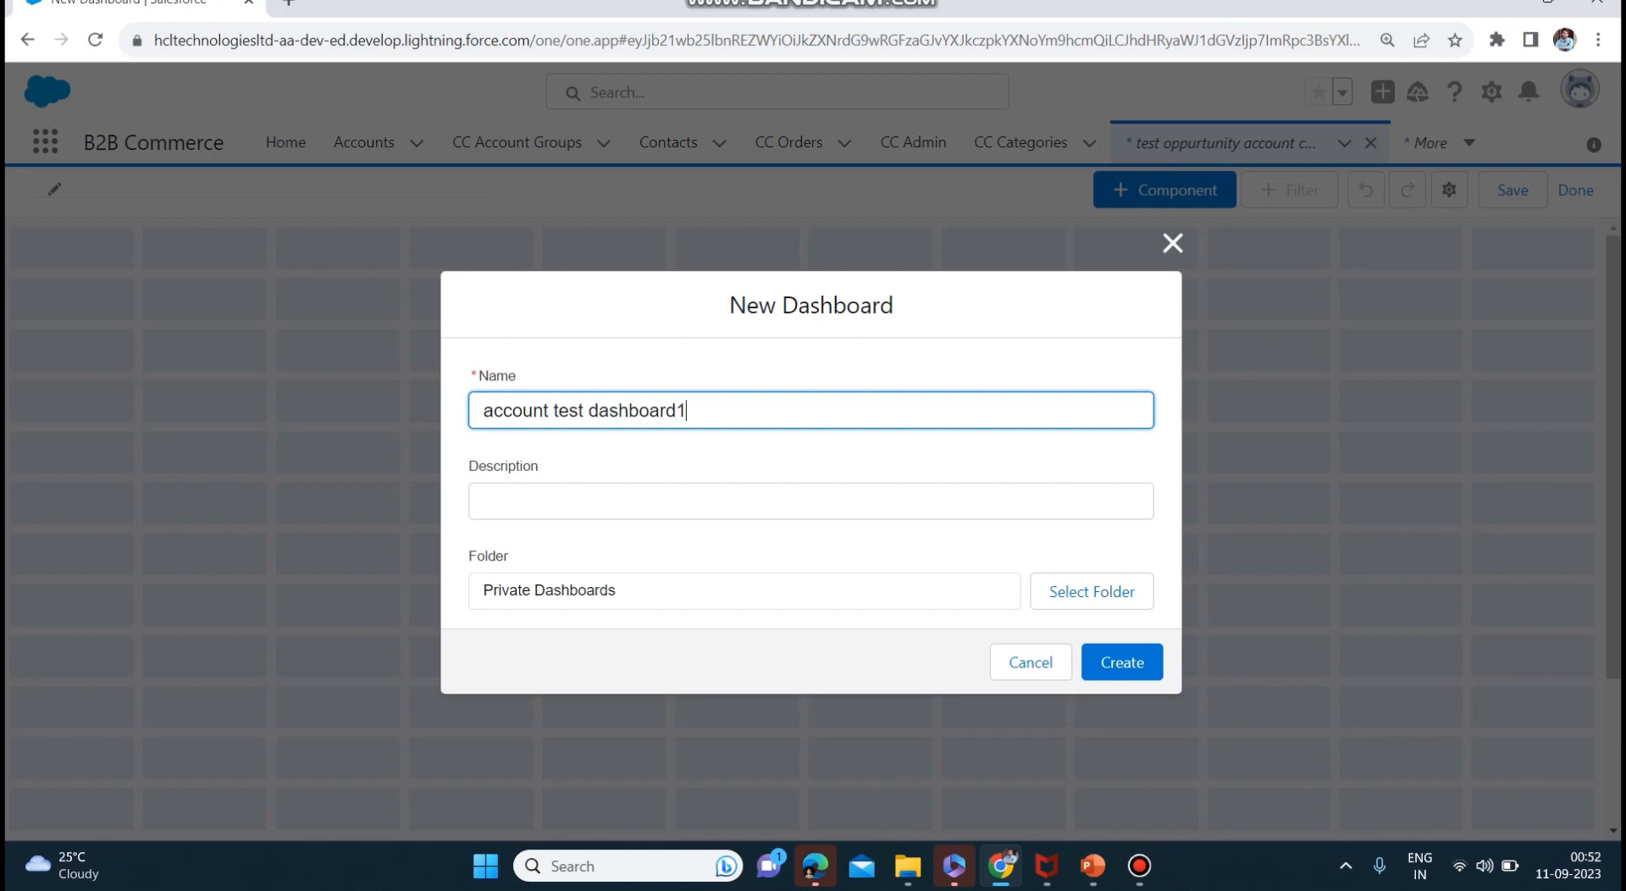
type("ew")
left_click(1151, 663)
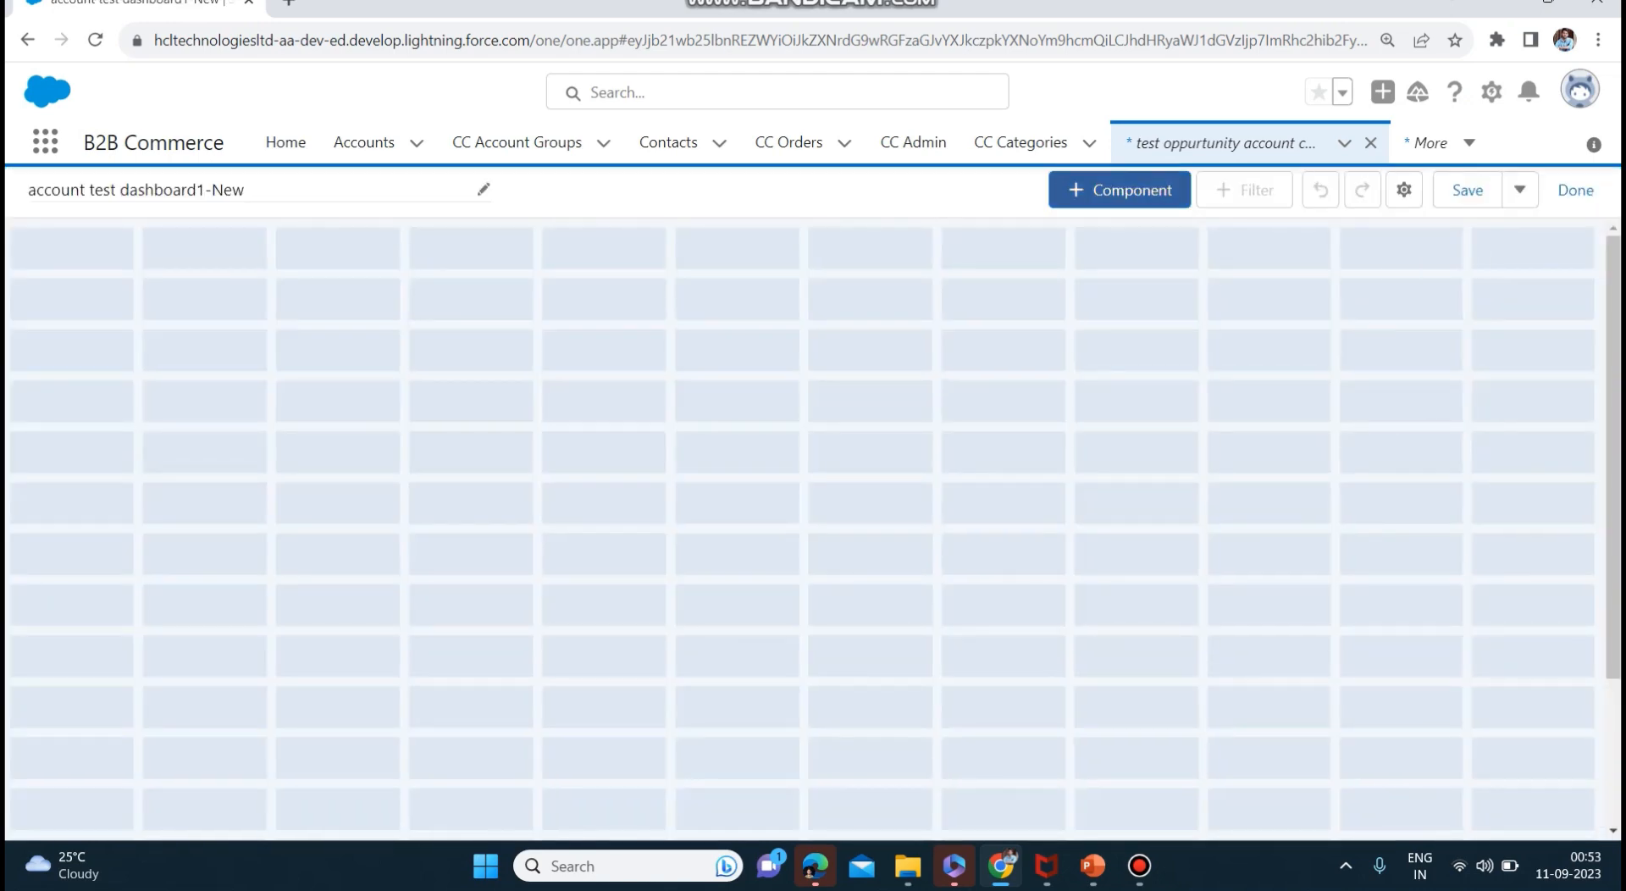
- Start a new dashboard component based on the recent report Accounts Report Test 2
left_click(1120, 190)
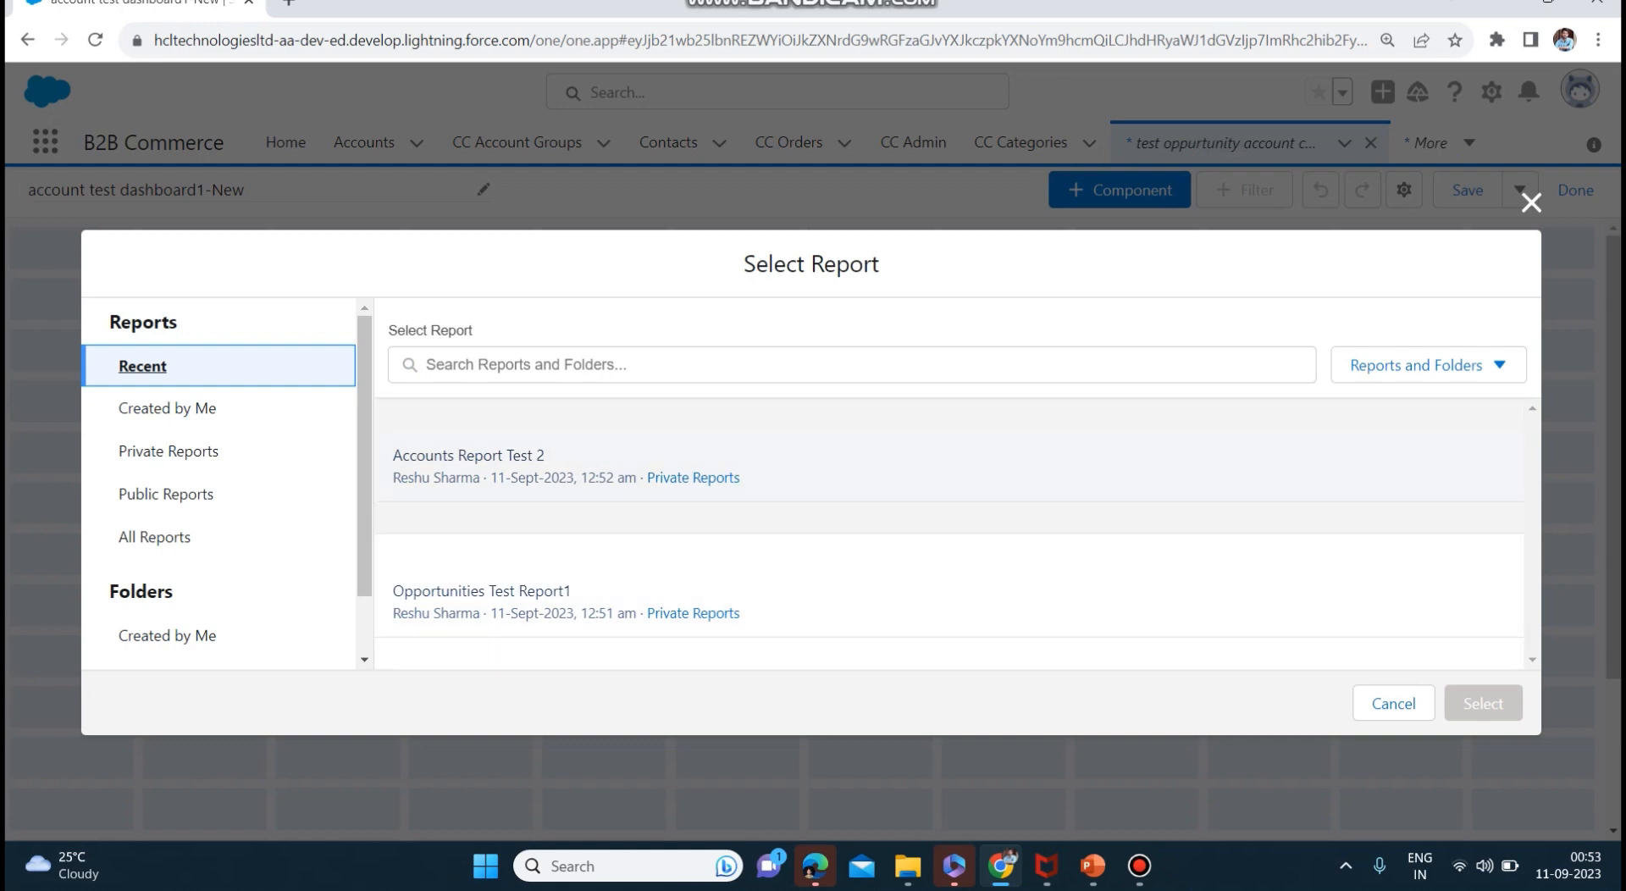
left_click(468, 457)
left_click(1483, 704)
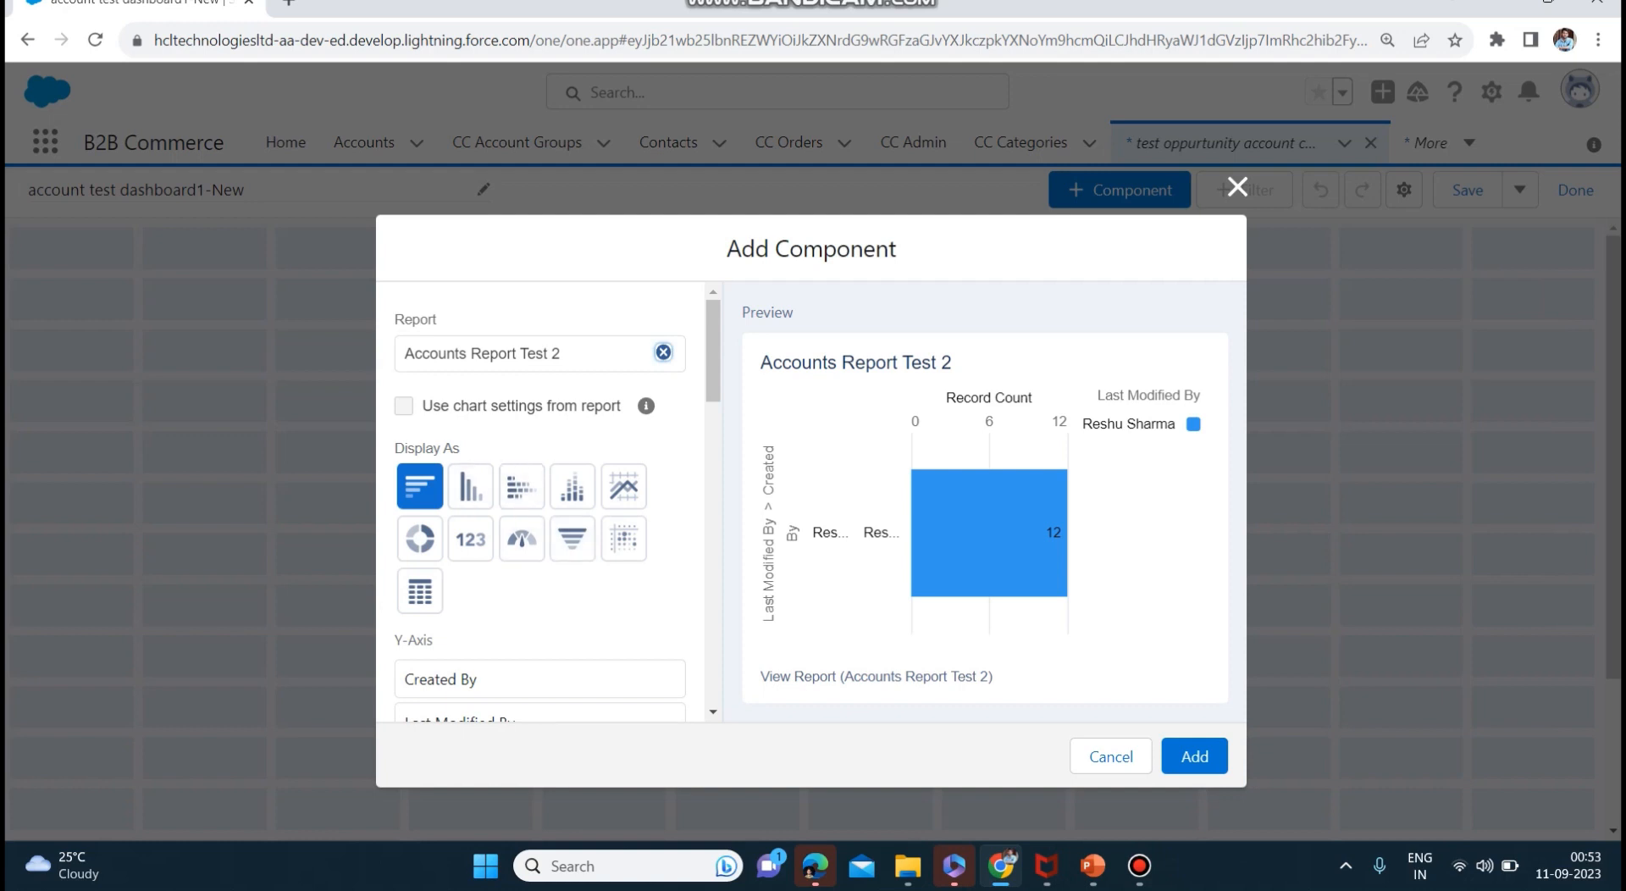
- Preview the component in each of the other display types, from vertical bar chart to table, and choose the scatter chart
left_click(470, 485)
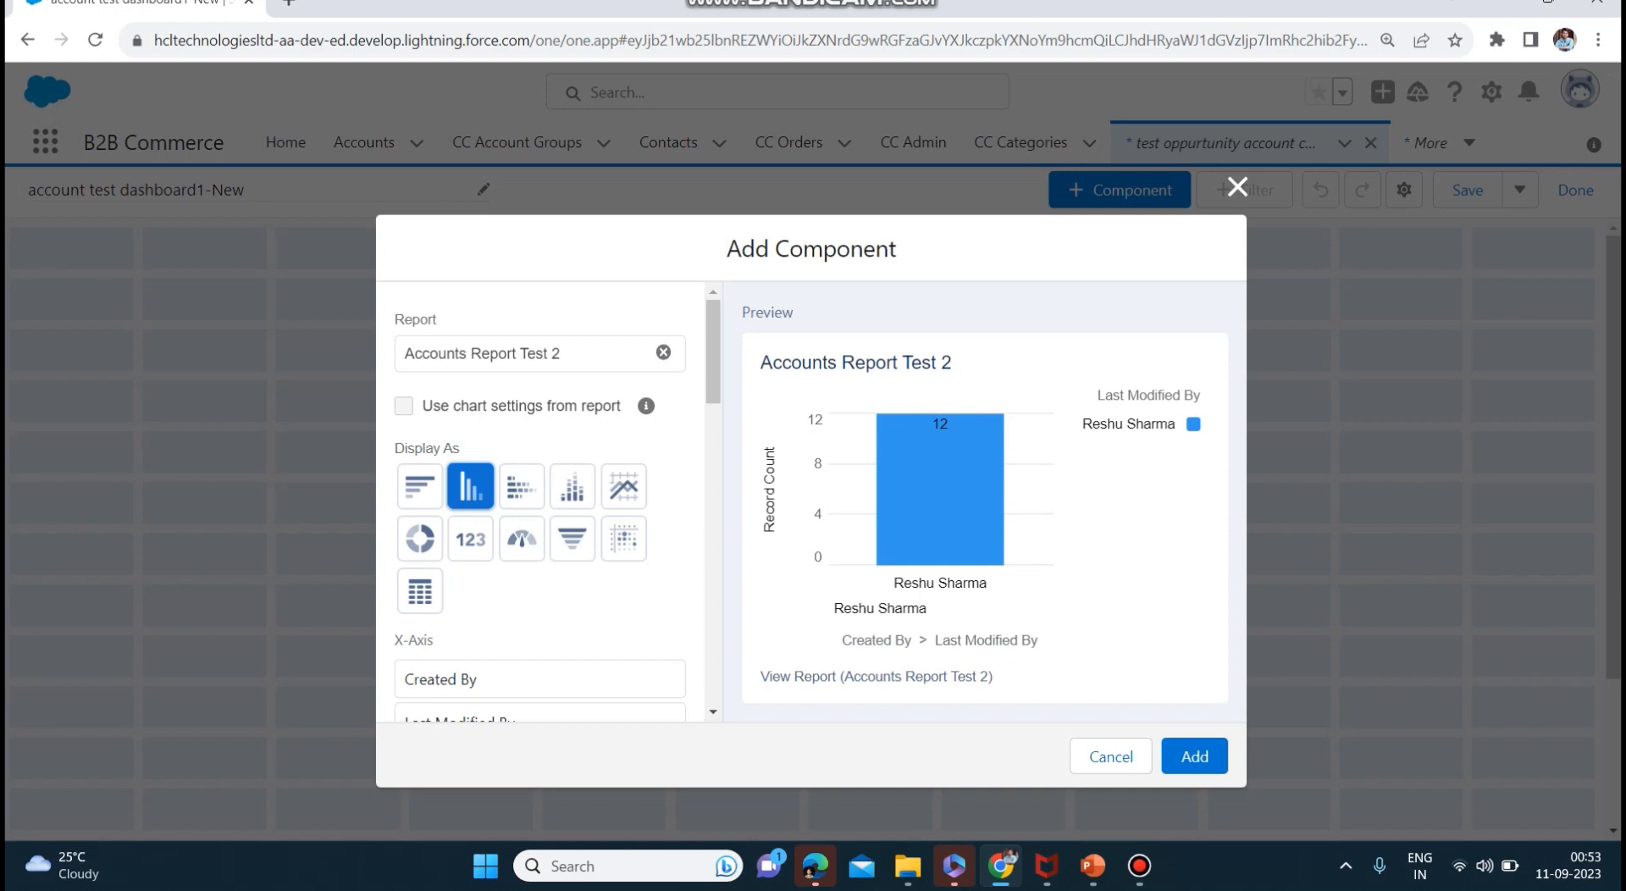
left_click(521, 486)
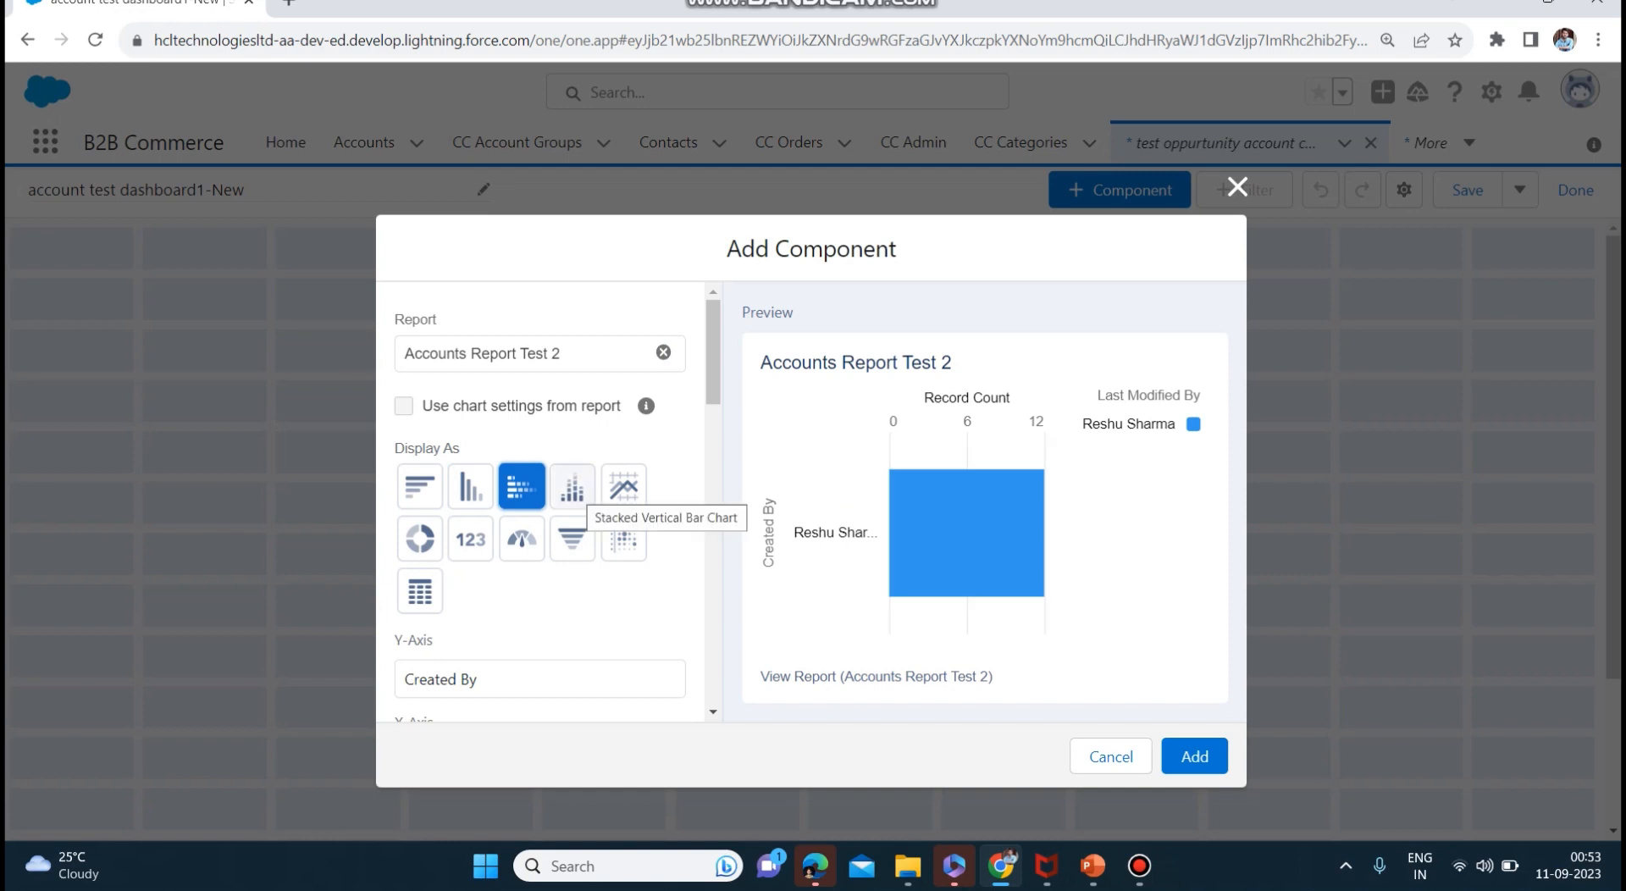
left_click(571, 486)
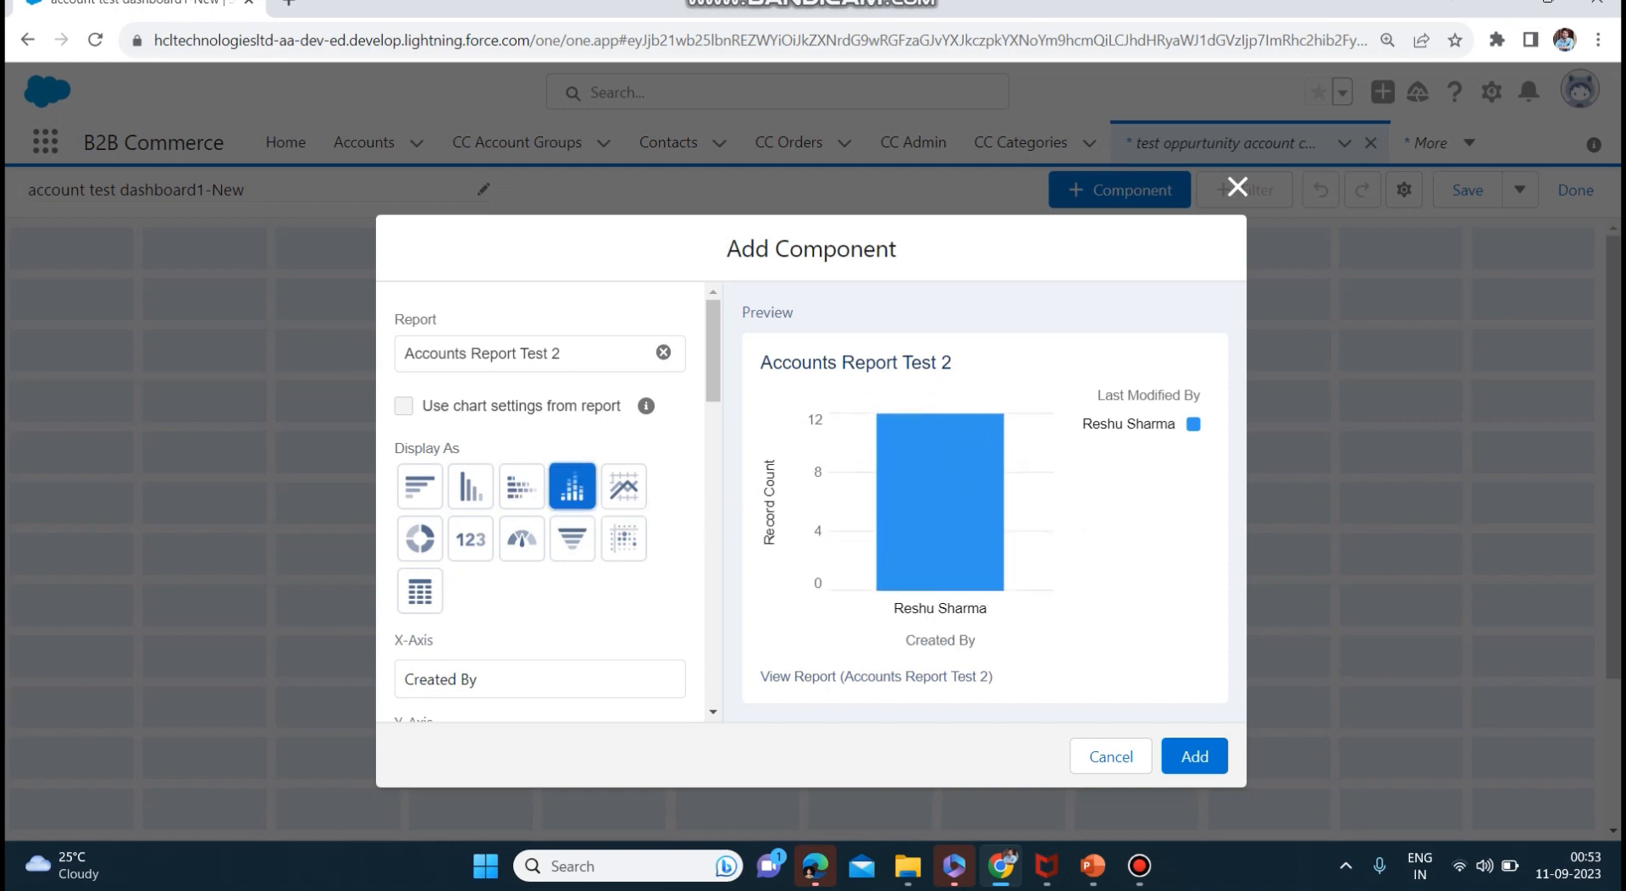
left_click(624, 487)
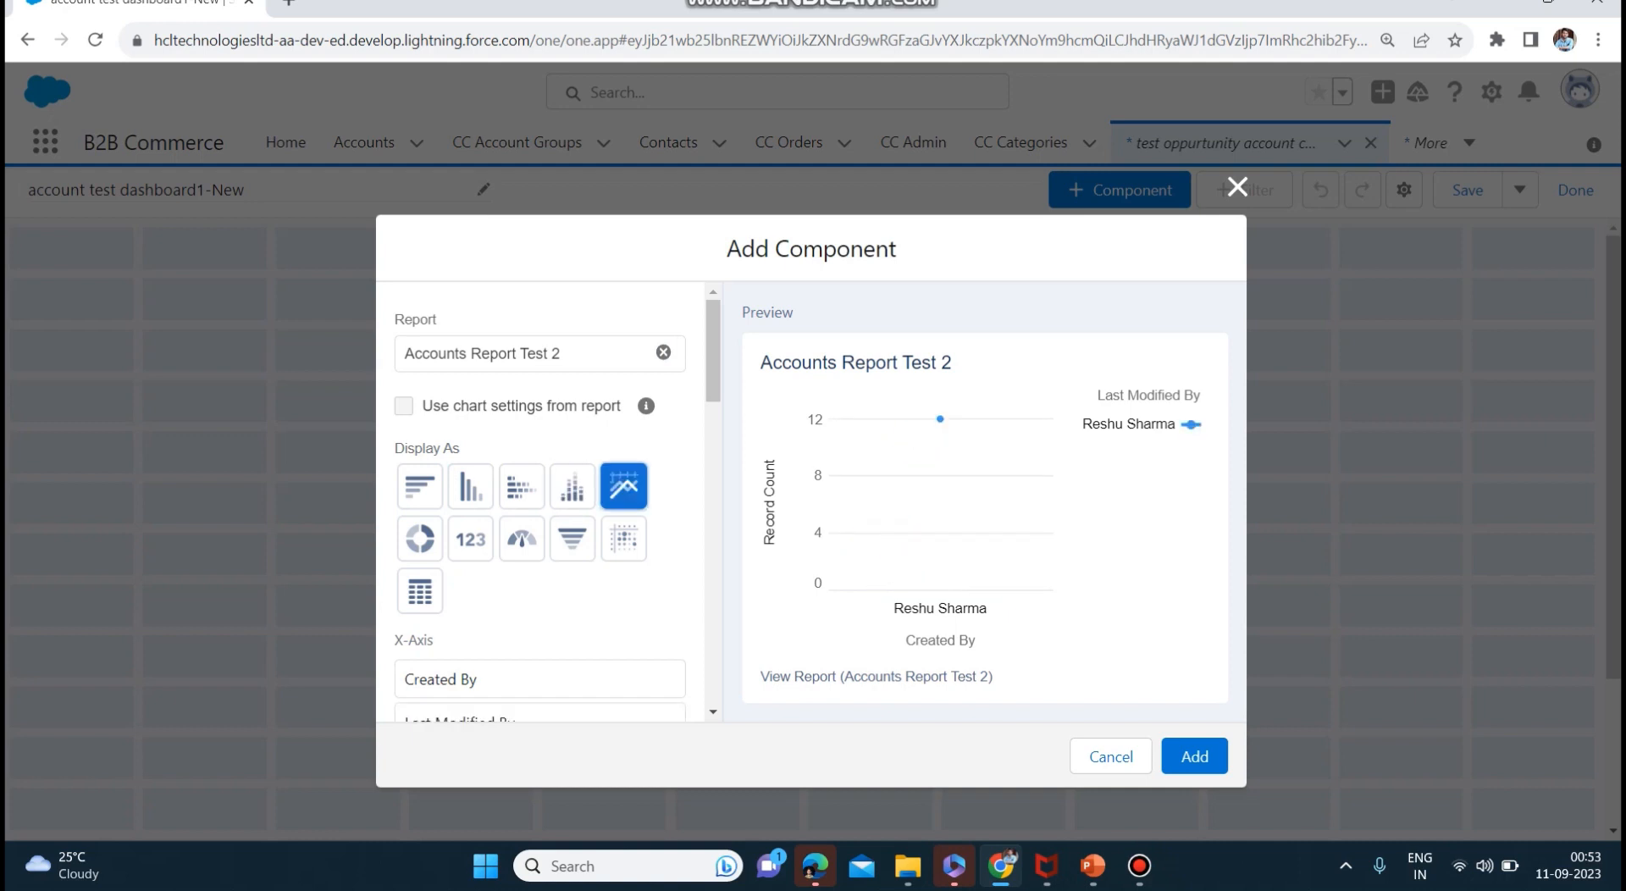
left_click(419, 538)
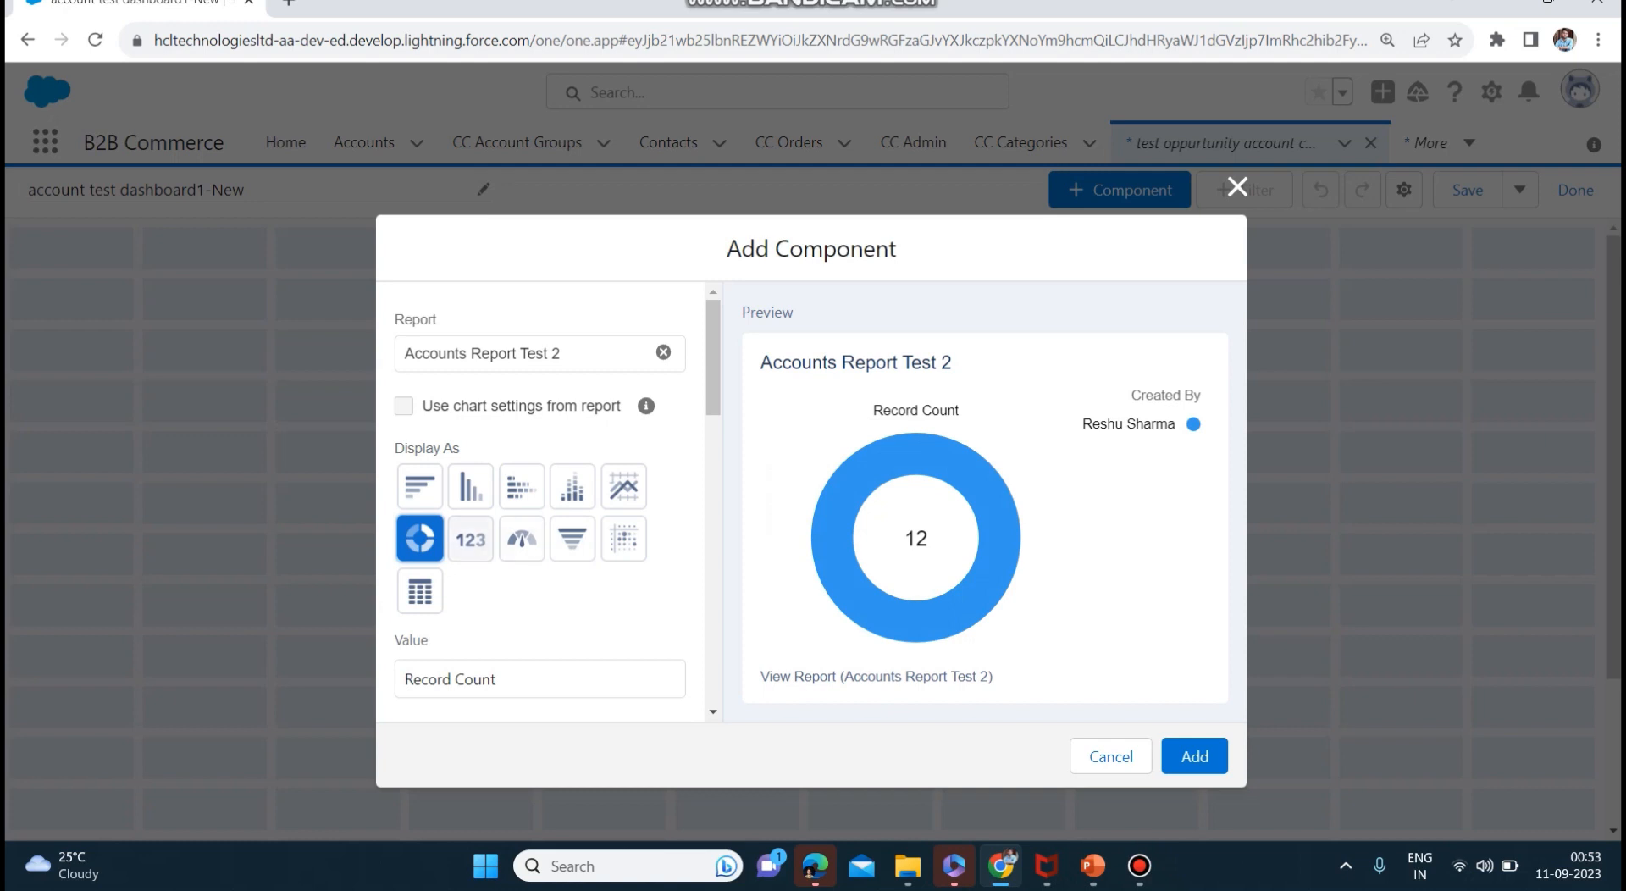
left_click(470, 539)
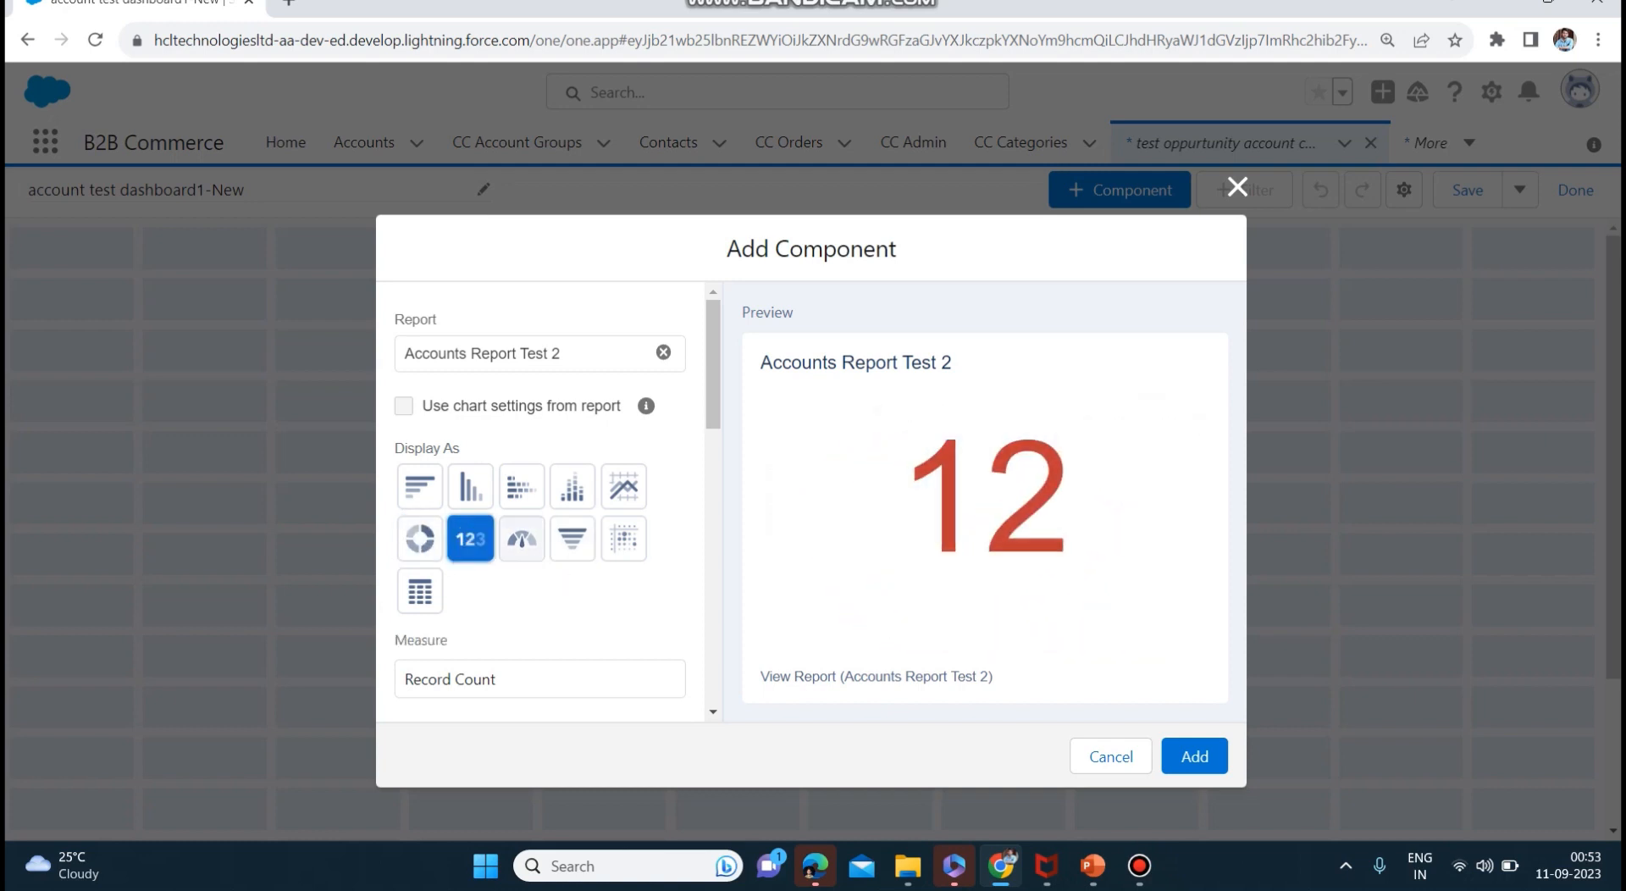
left_click(522, 540)
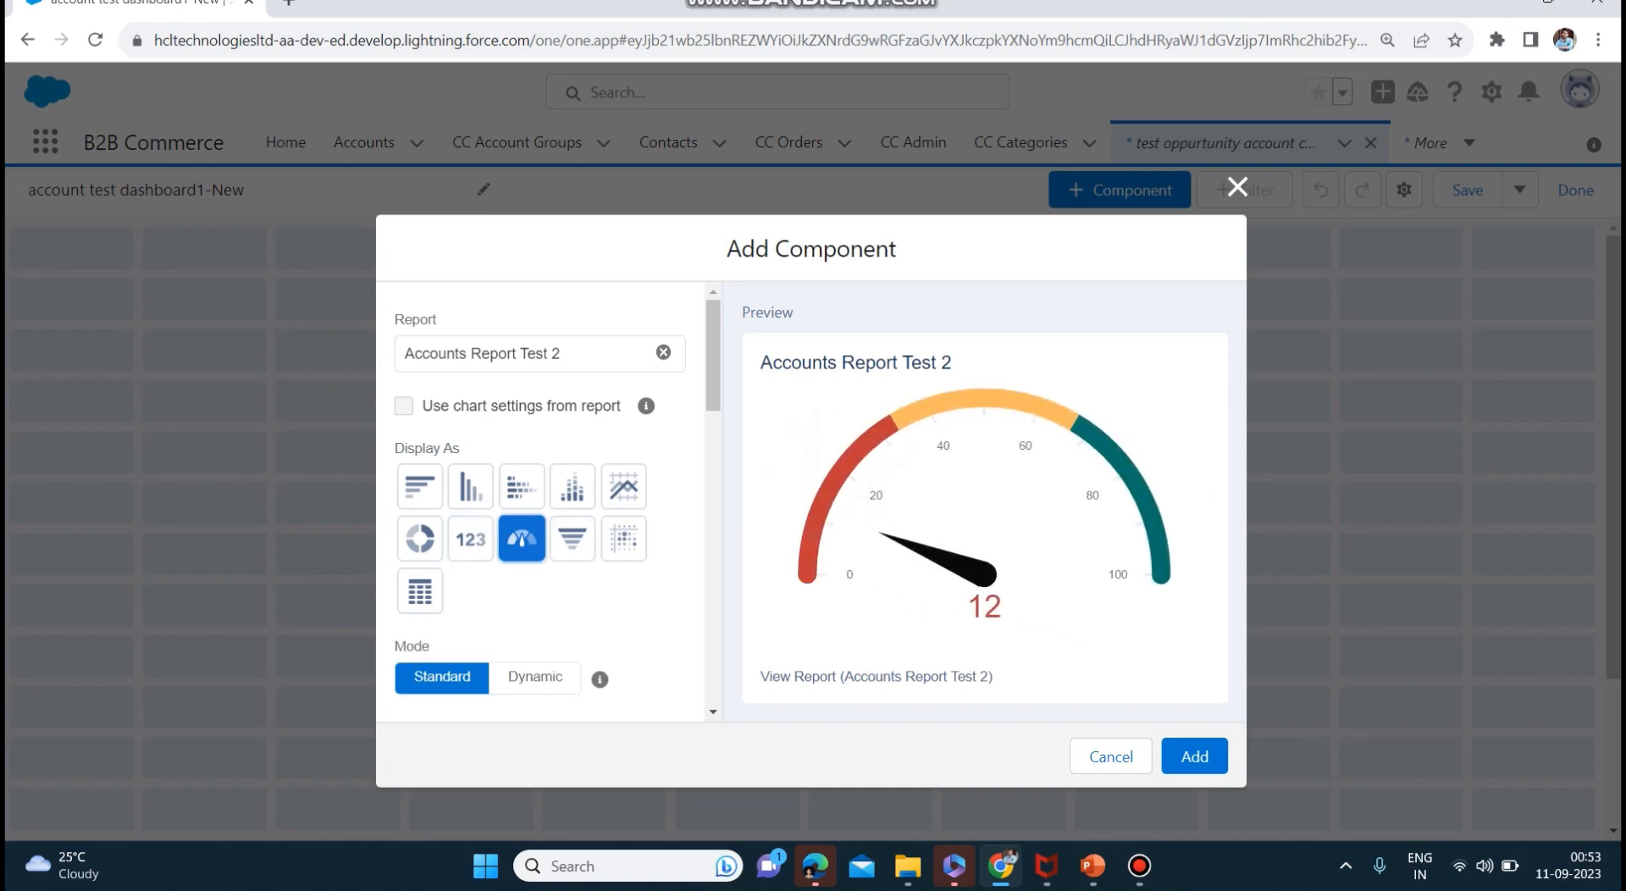
left_click(573, 538)
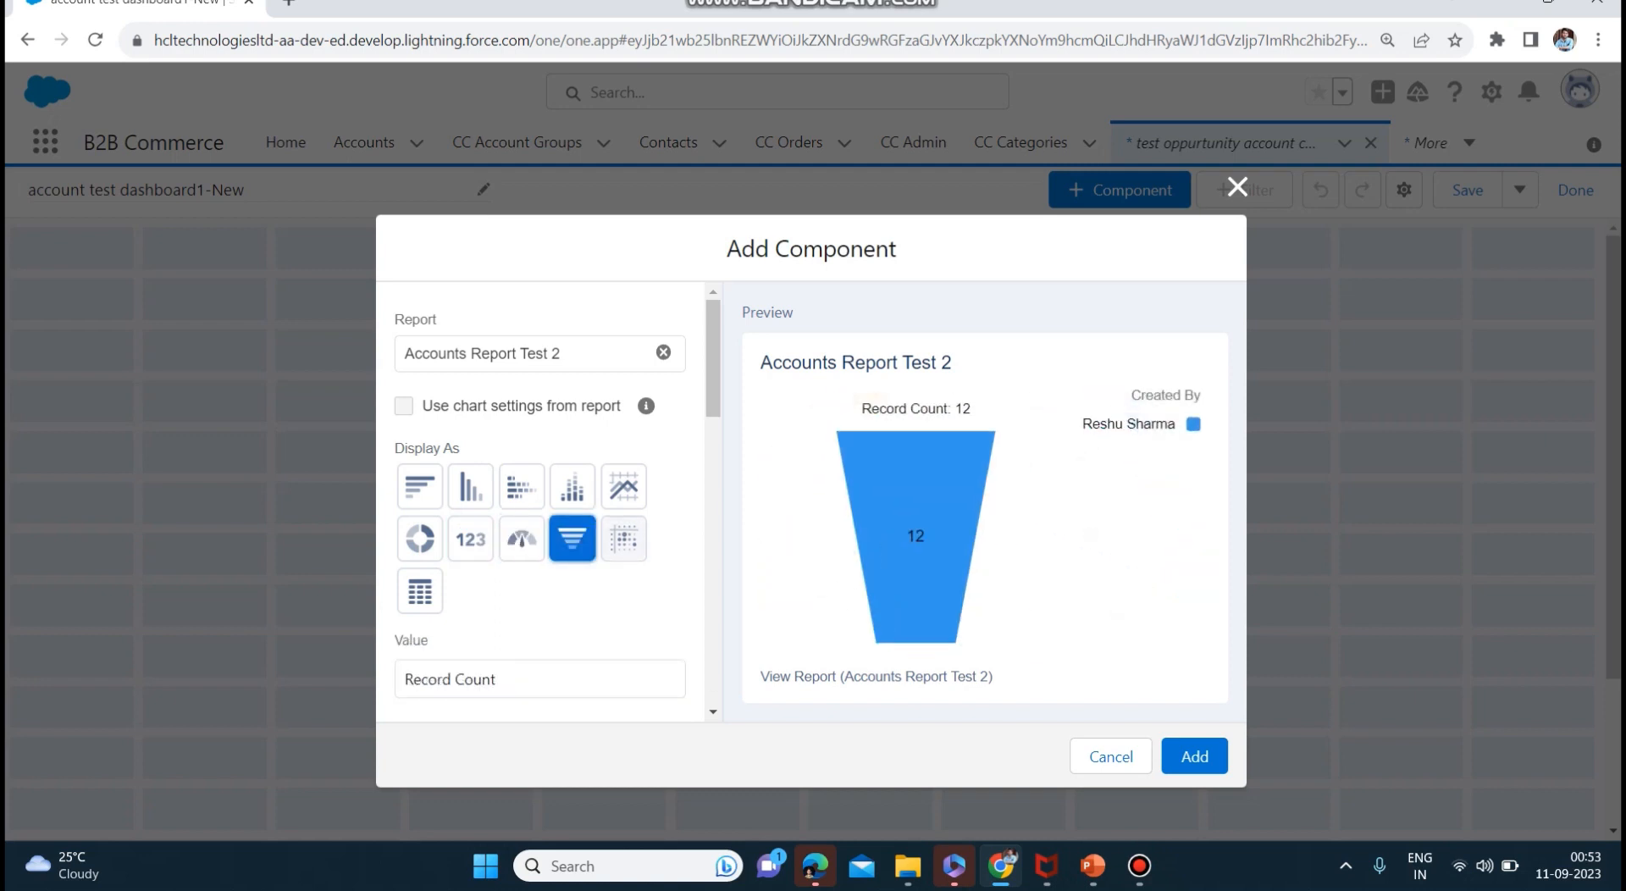
left_click(624, 538)
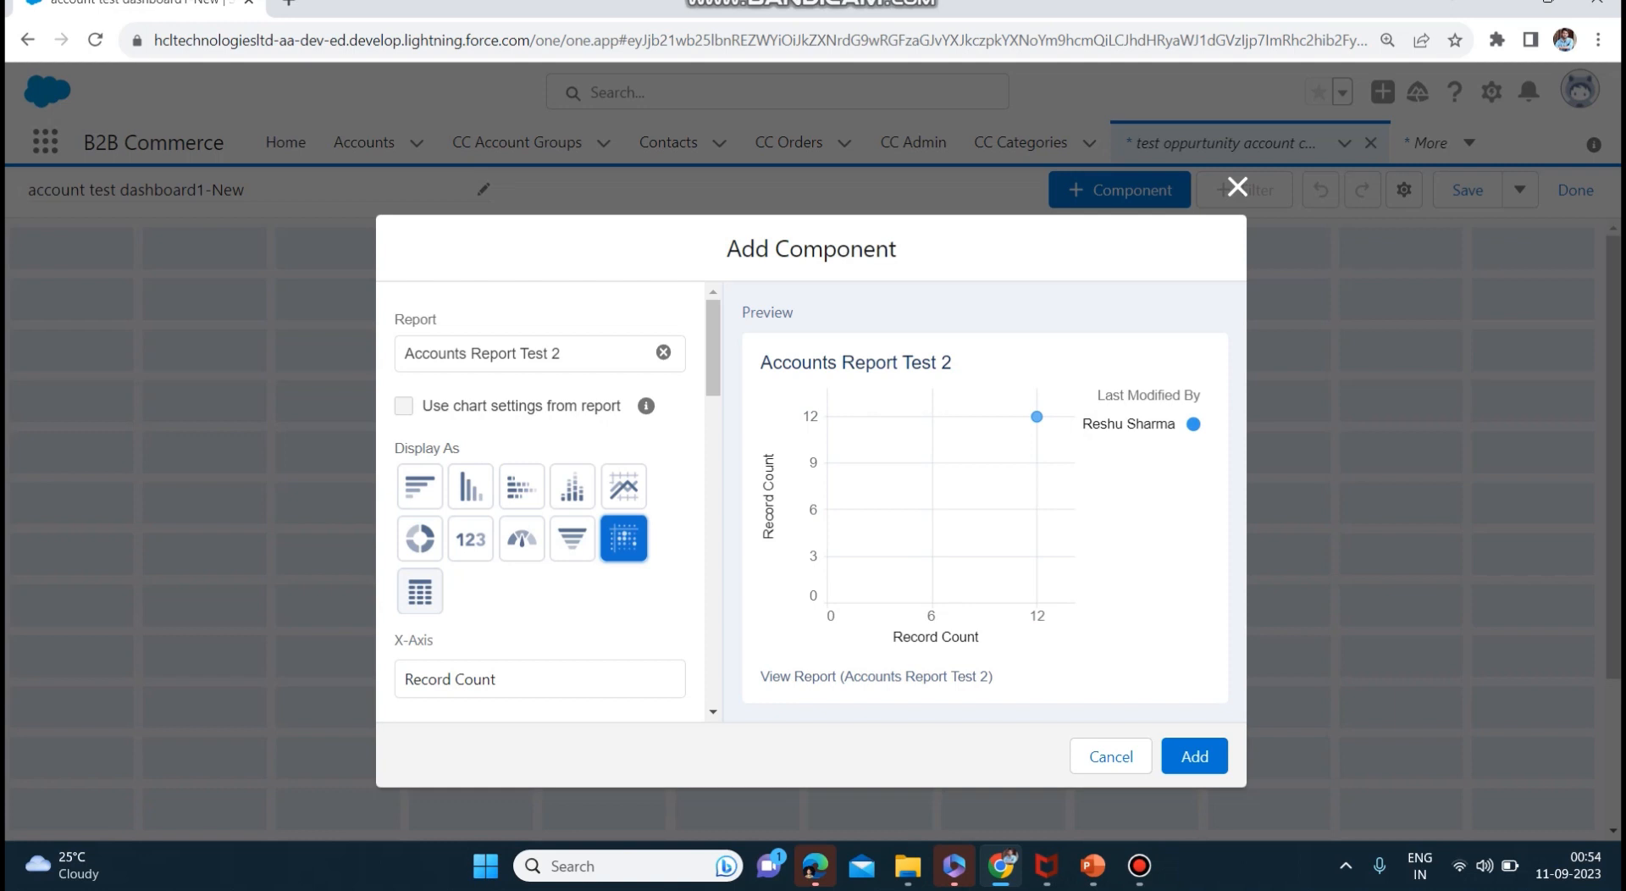
left_click(420, 591)
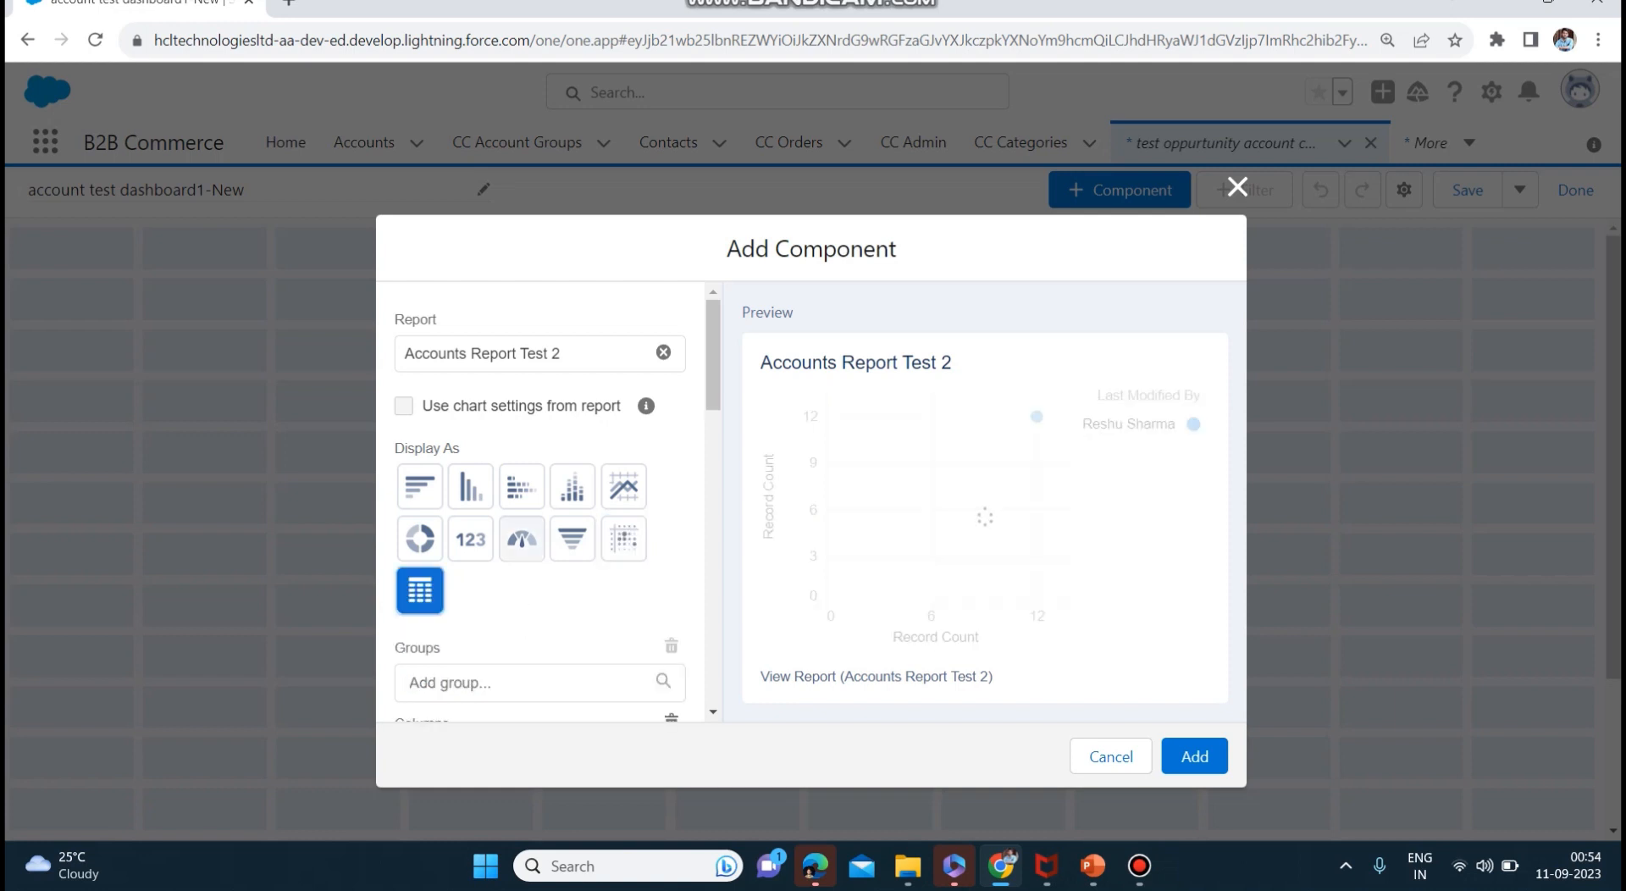
left_click(624, 539)
- Examine the scatter chart's axis, detail and display unit settings and the available Color By options, leaving them as they are
scroll(542, 499, "down", 3)
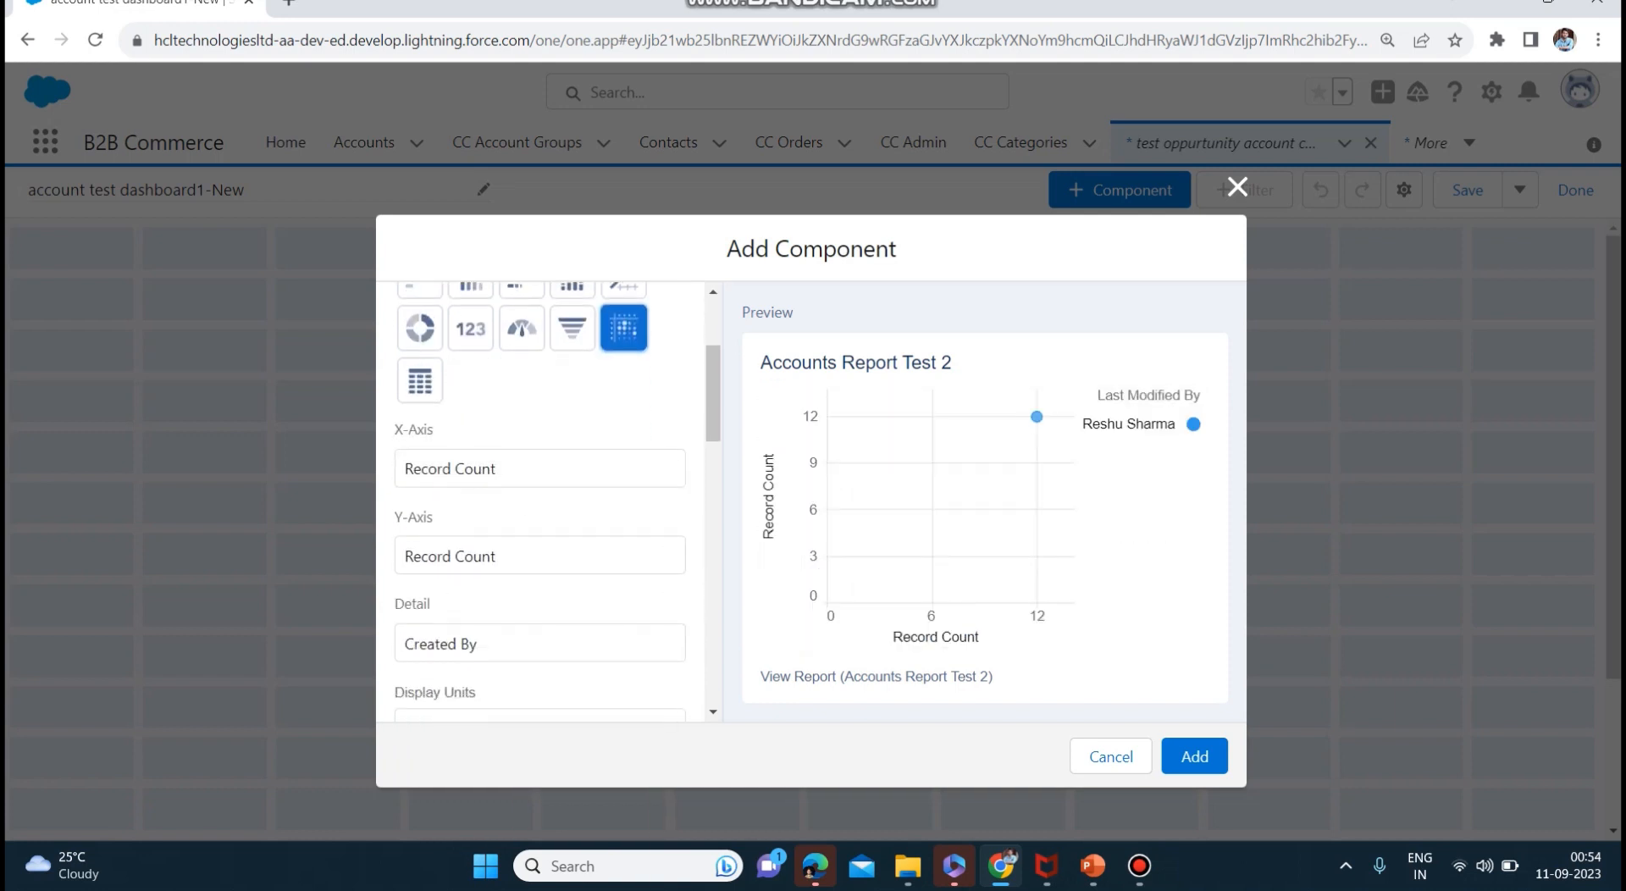
scroll(542, 499, "down", 3)
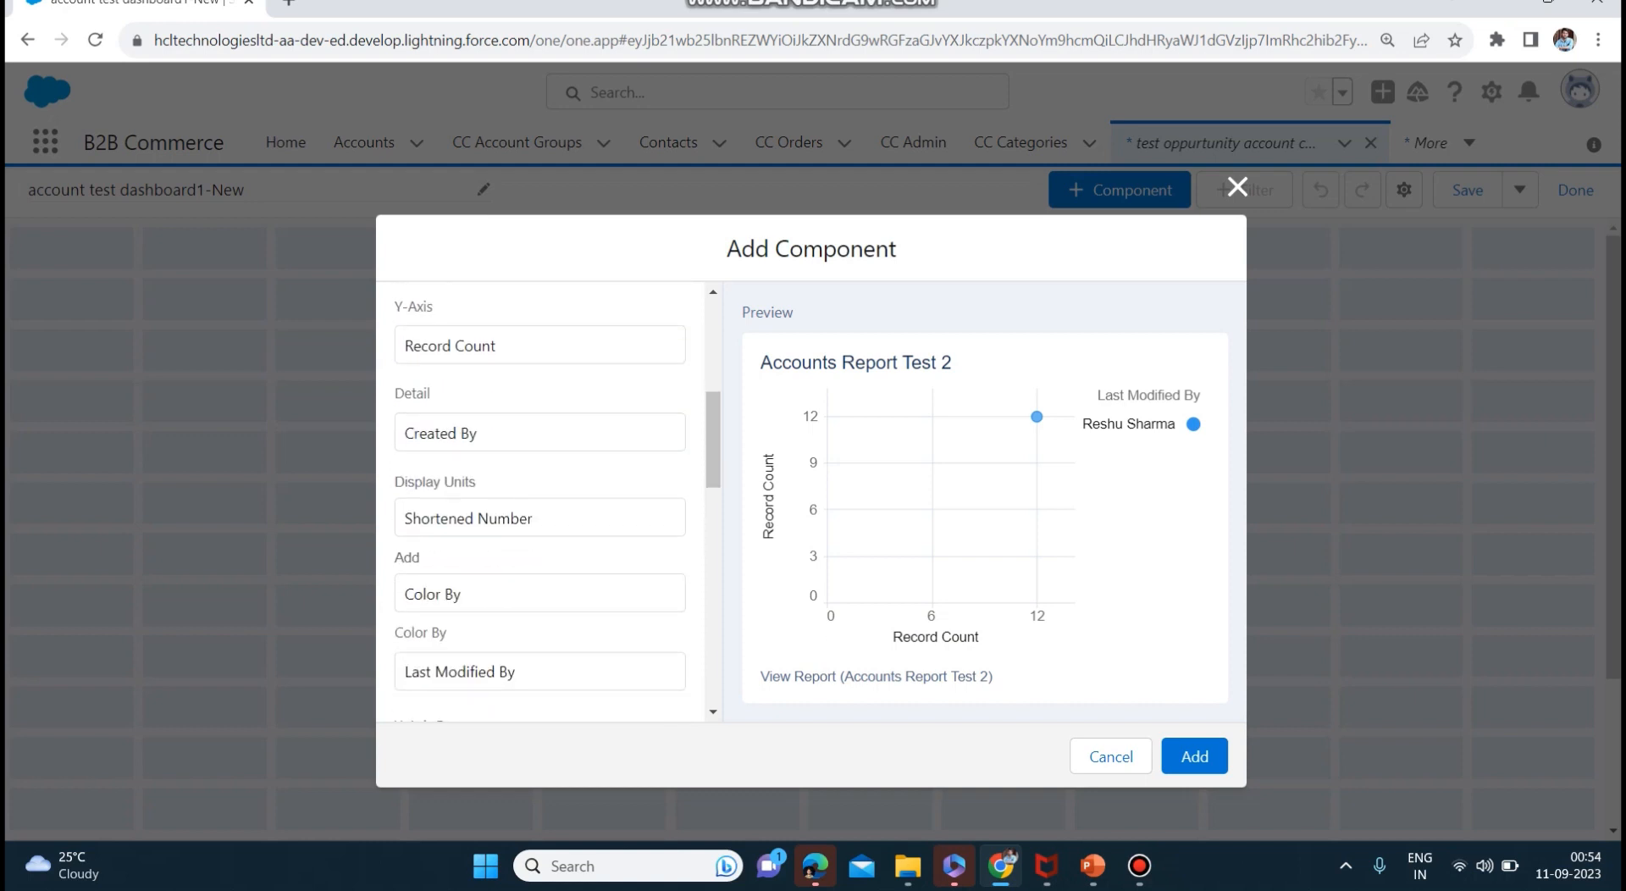
scroll(542, 499, "up", 3)
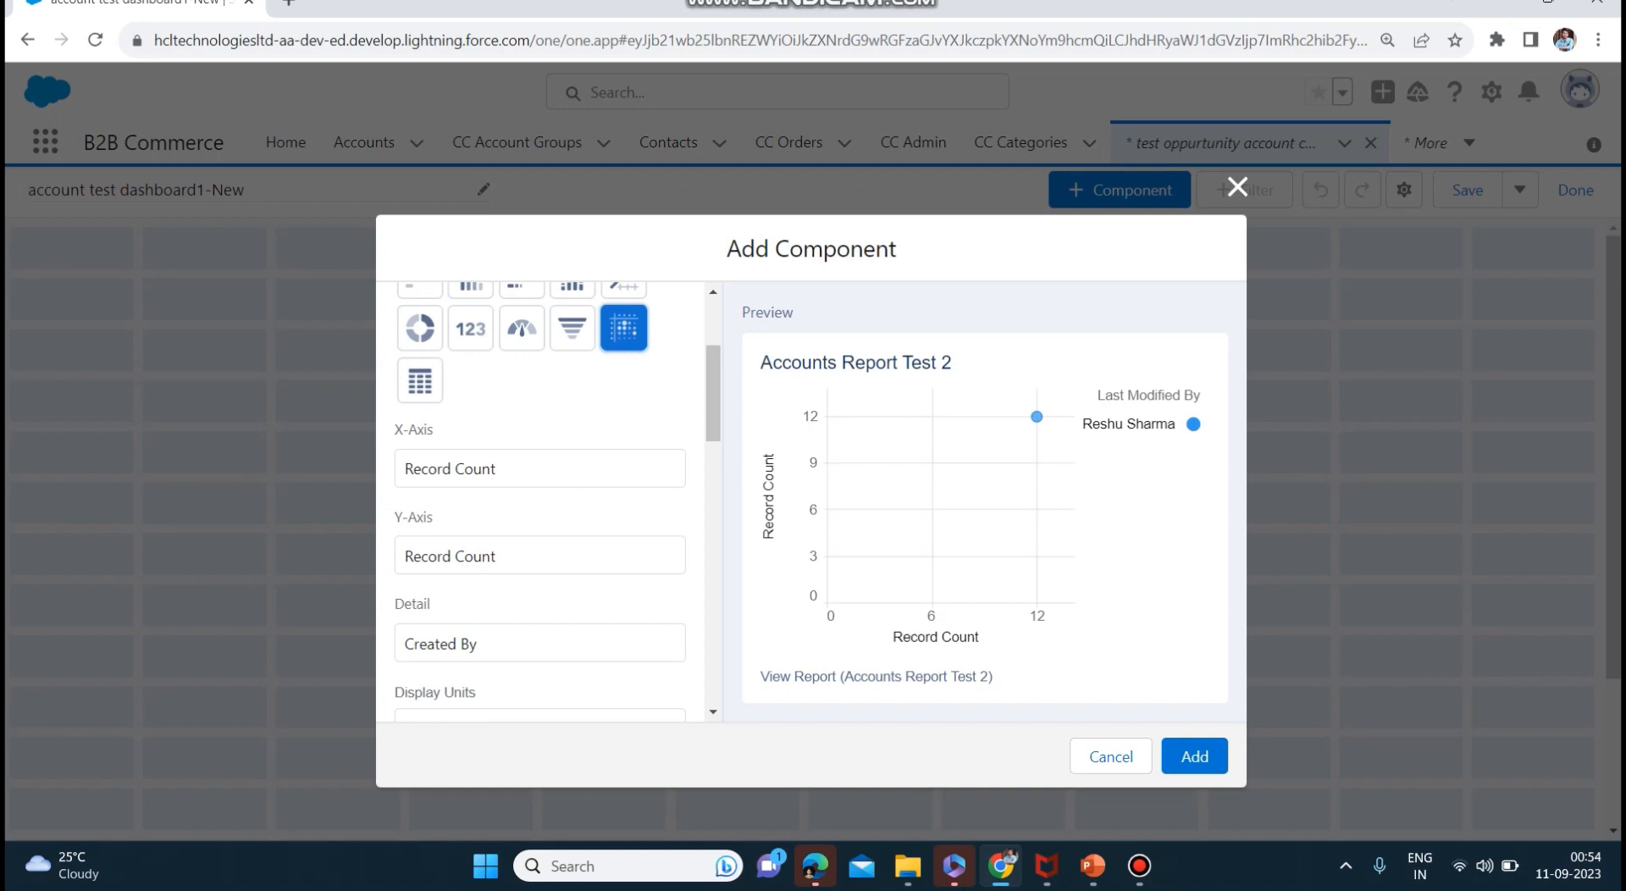
scroll(549, 500, "down", 2)
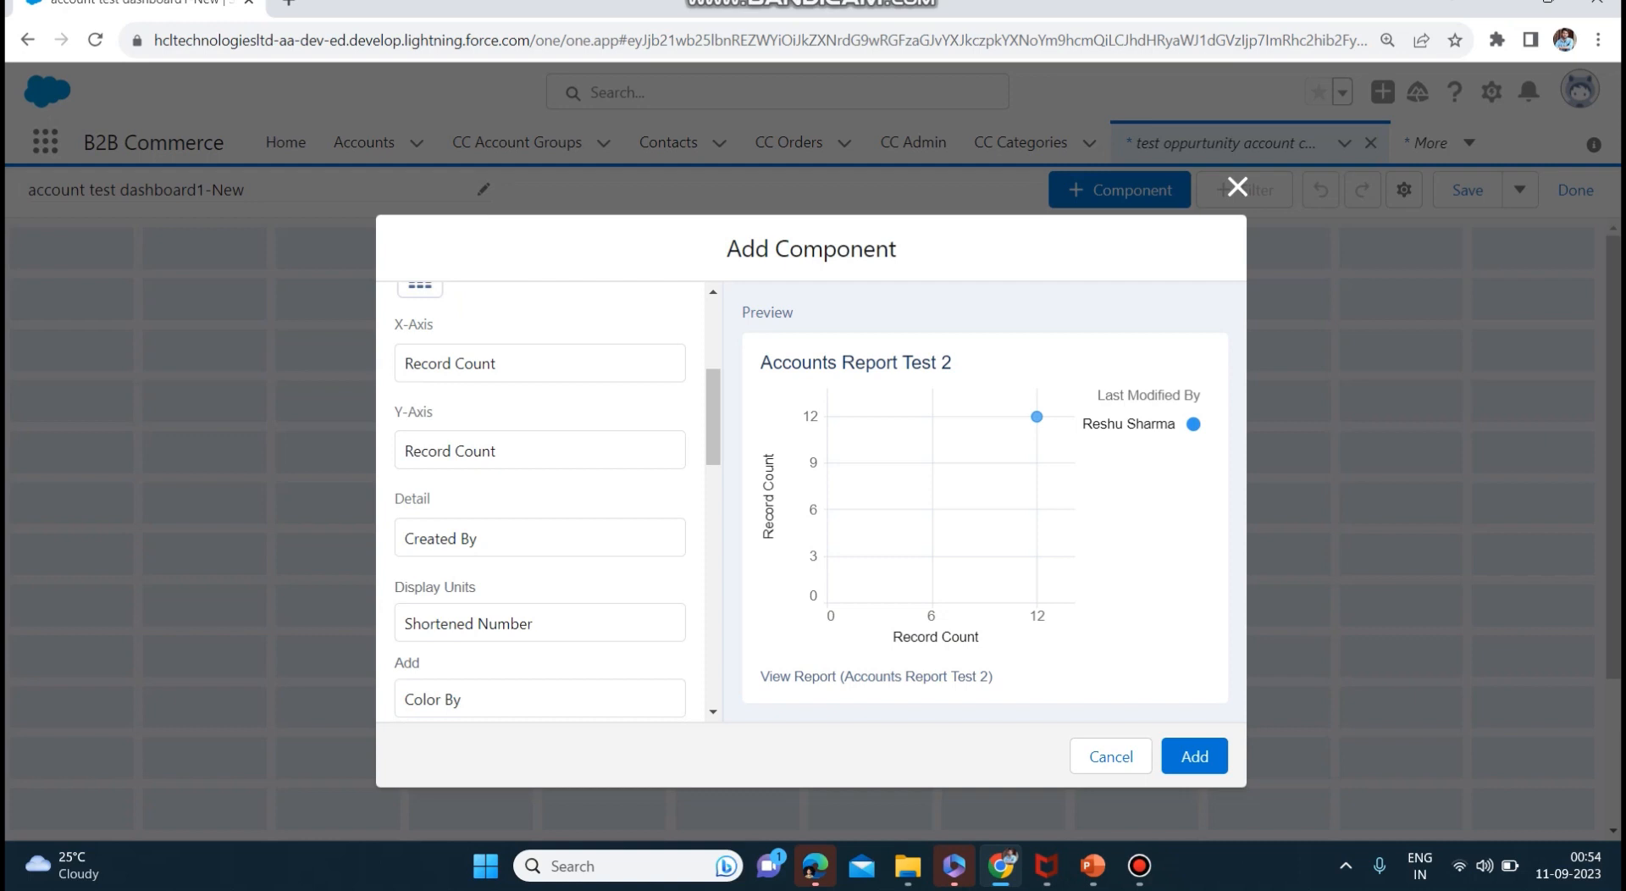
scroll(540, 500, "down", 3)
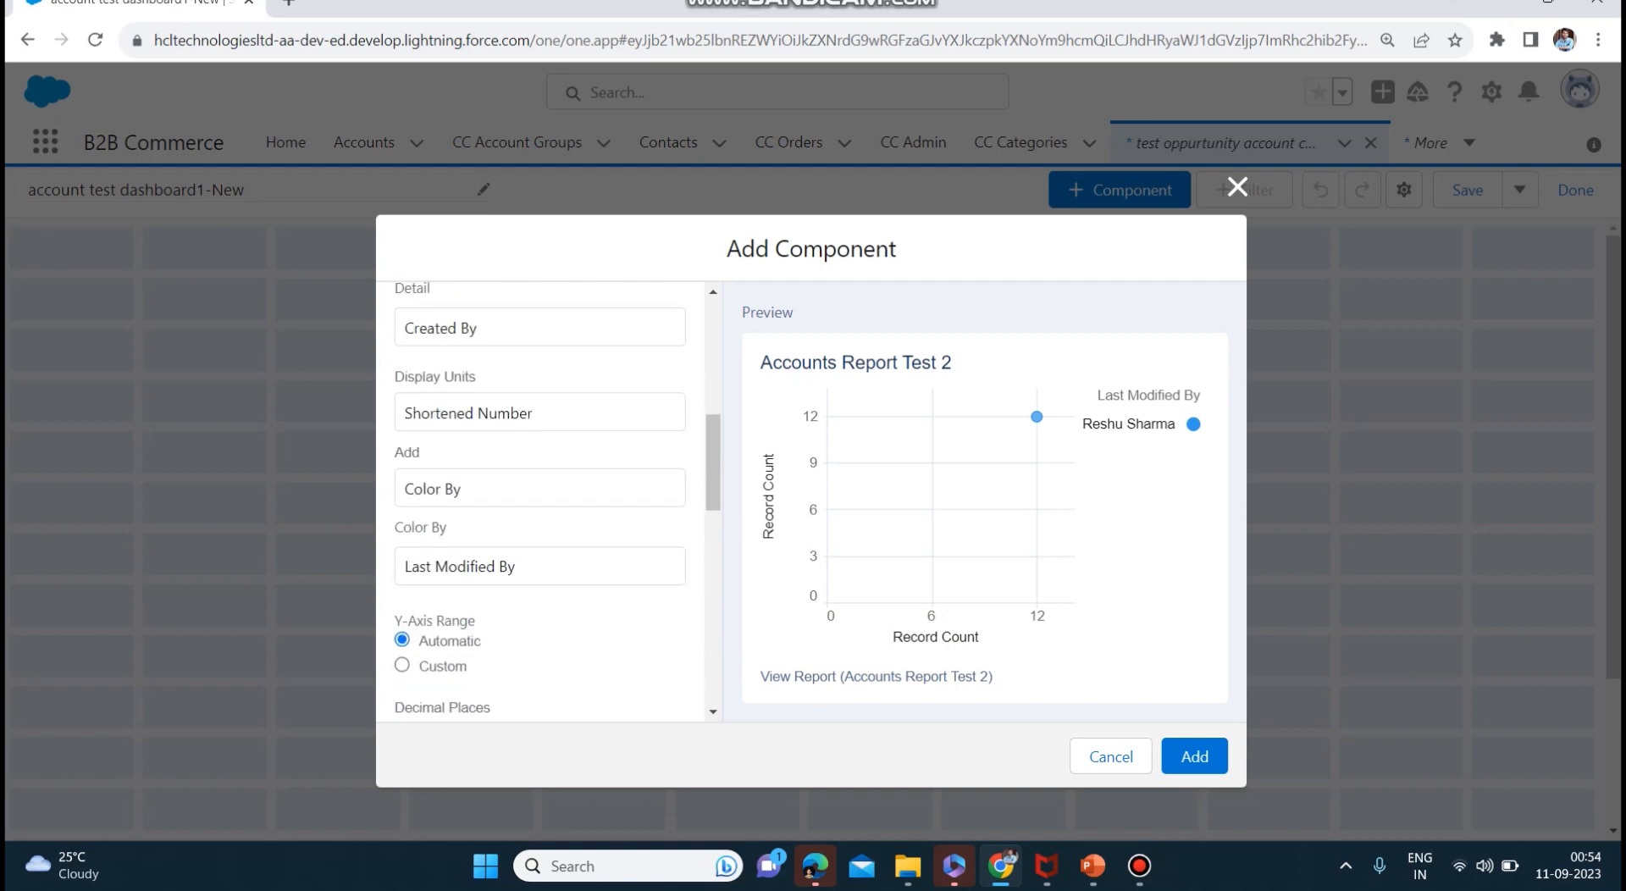
left_click(540, 566)
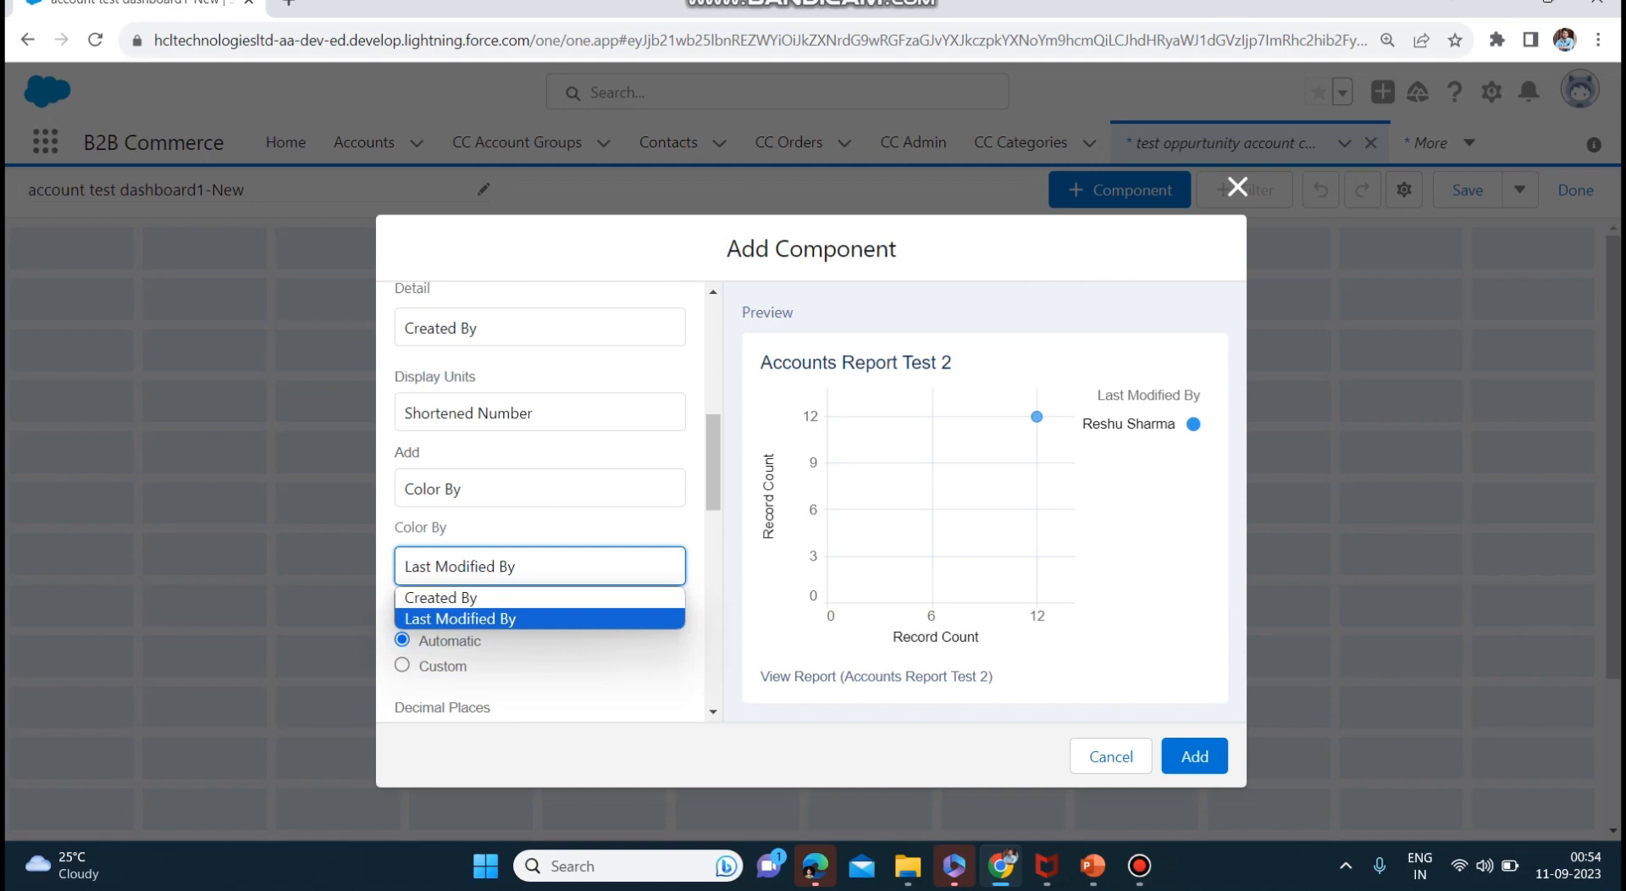
left_click(592, 661)
- Examine the scatter chart's axis range, decimal places, sorting and title settings, including the available Sort By options
scroll(548, 508, "up", 3)
scroll(549, 508, "down", 2)
scroll(541, 499, "down", 2)
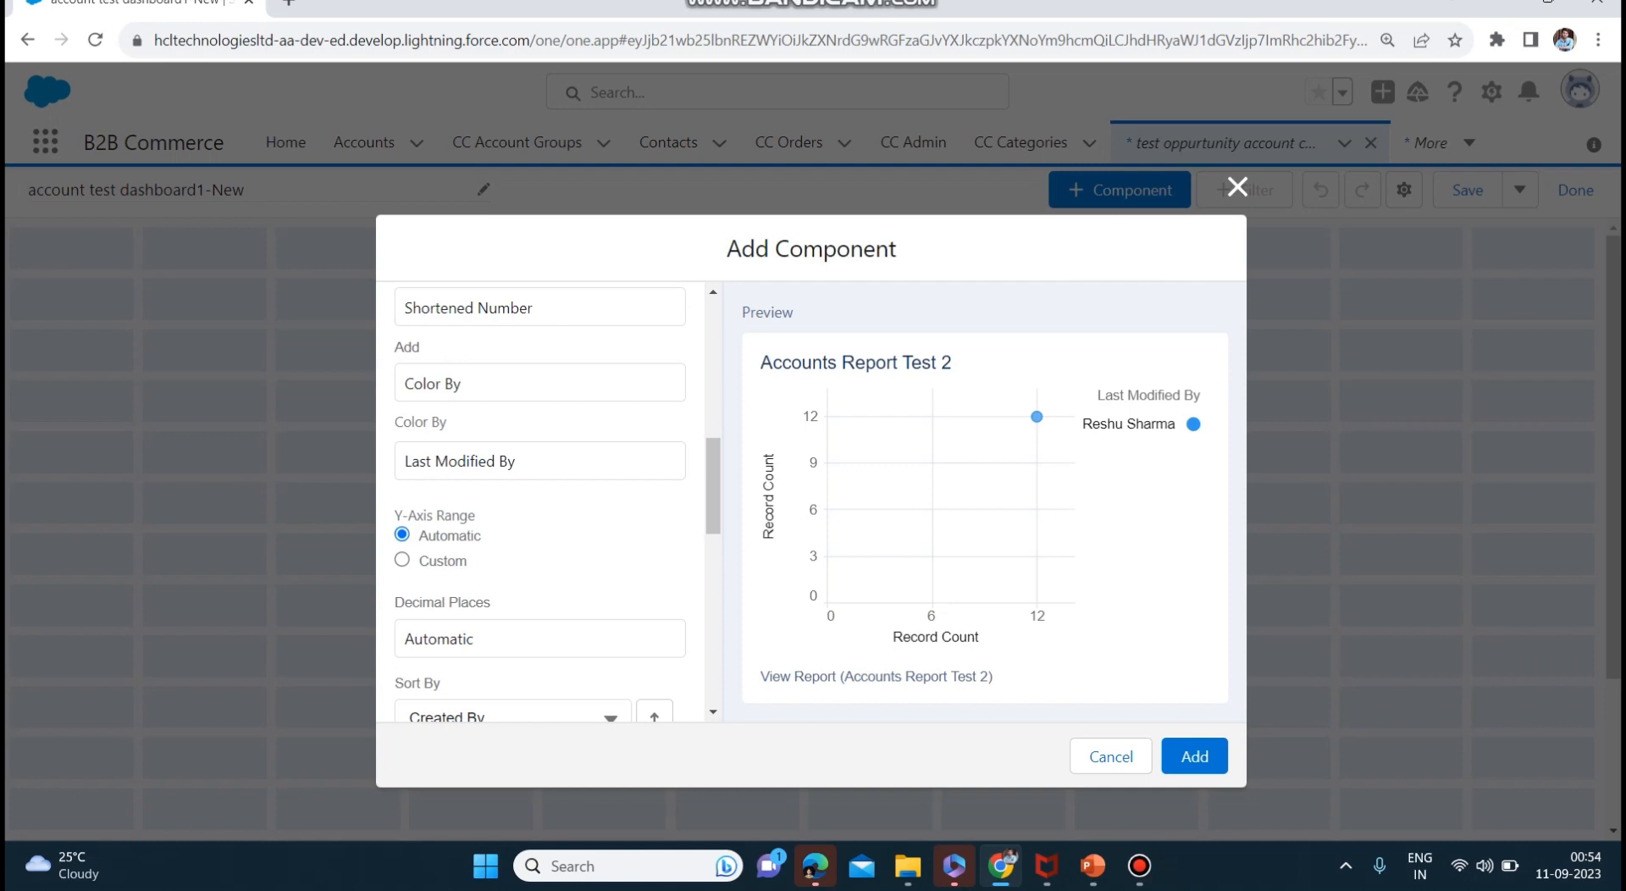
scroll(540, 500, "down", 2)
scroll(541, 500, "down", 2)
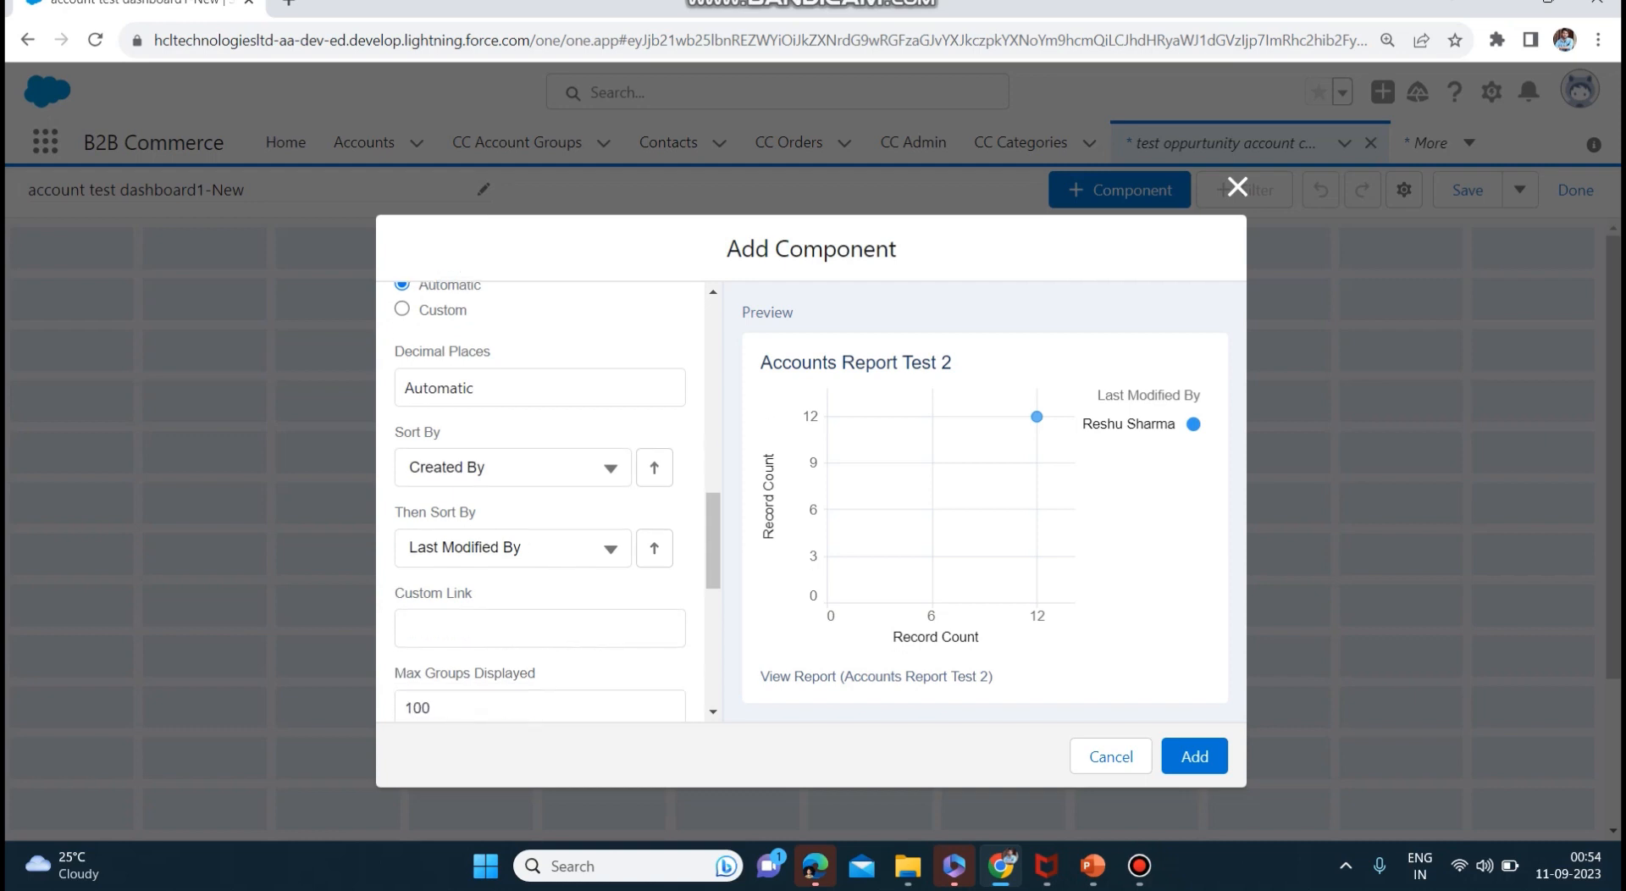
scroll(541, 500, "up", 1)
left_click(512, 403)
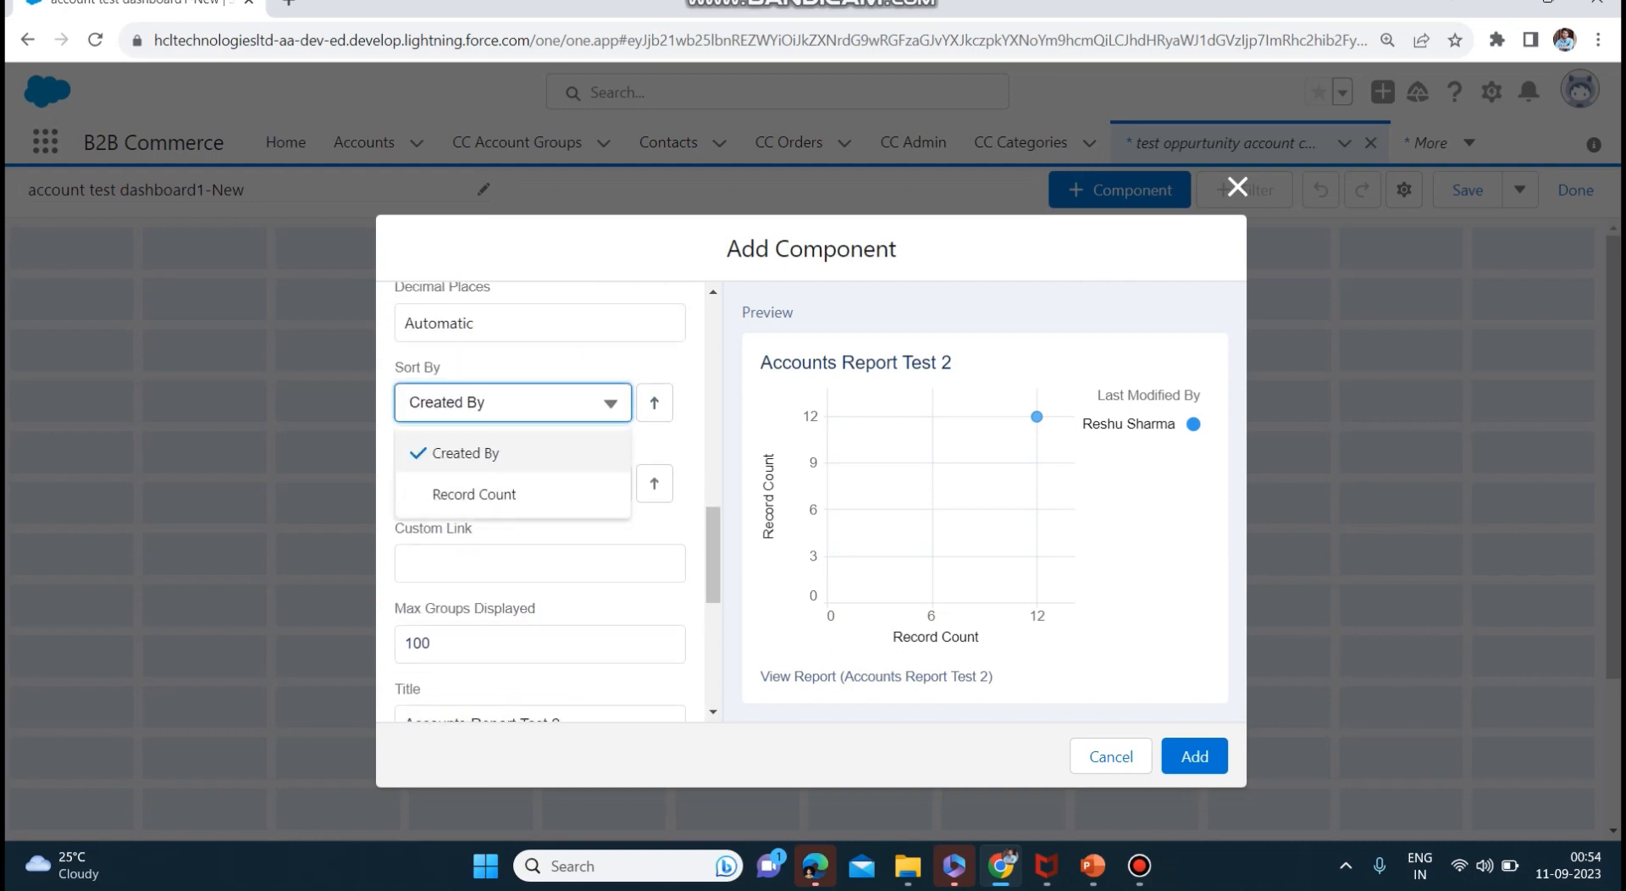
scroll(540, 500, "down", 4)
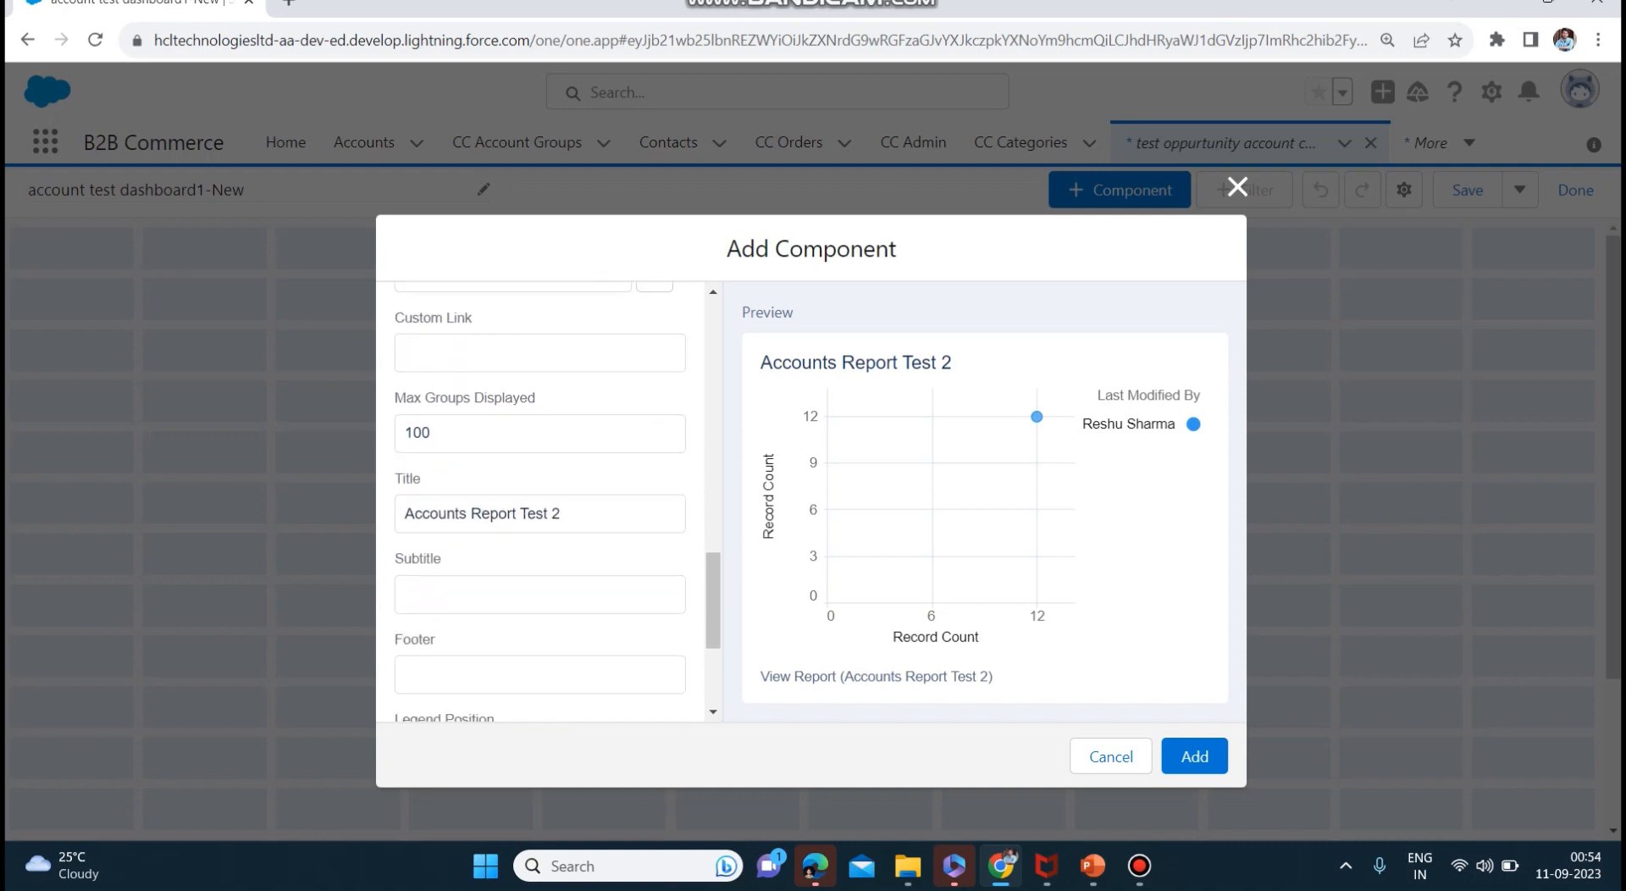
scroll(541, 504, "up", 5)
scroll(540, 503, "down", 3)
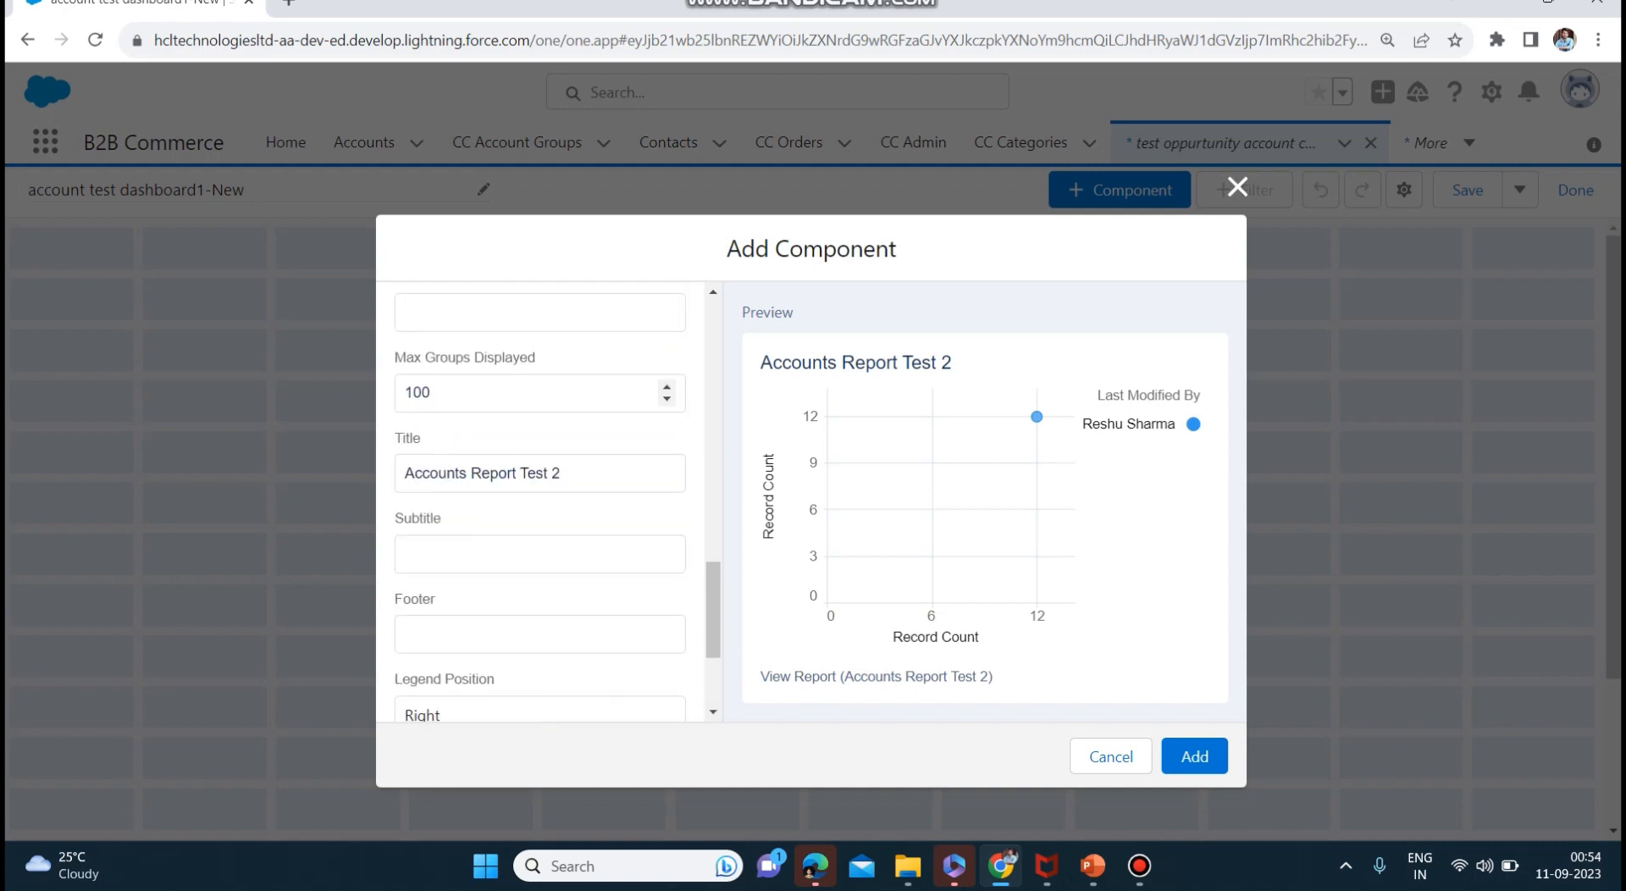
- Set the maximum number of groups displayed to 50 and add the scatter chart component to the dashboard
double_click(508, 393)
type("50")
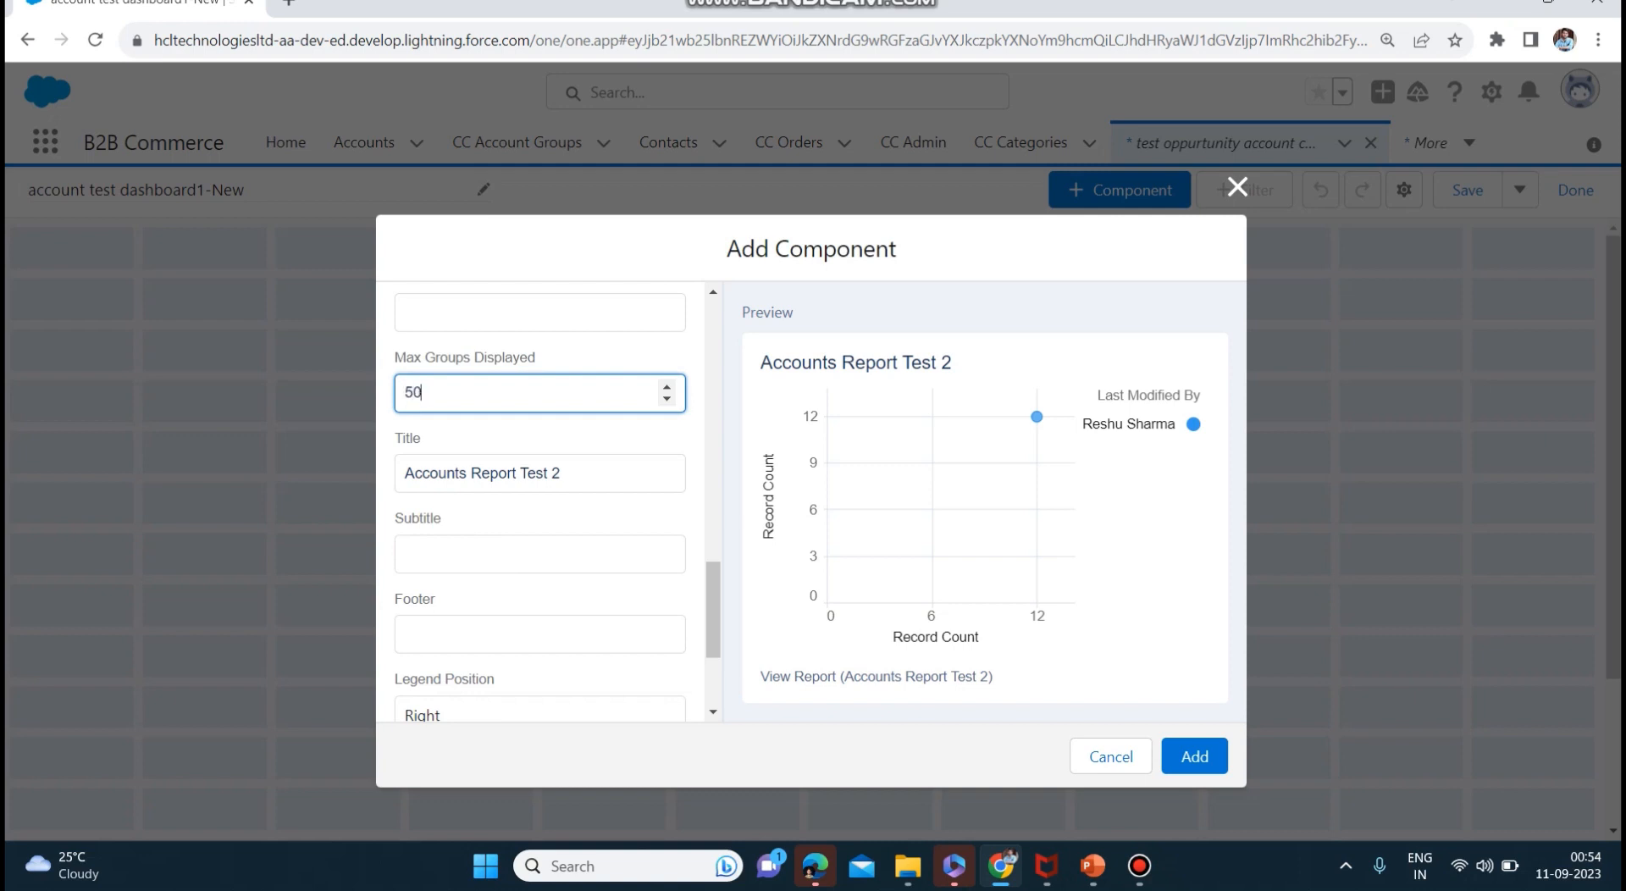
left_click(1194, 755)
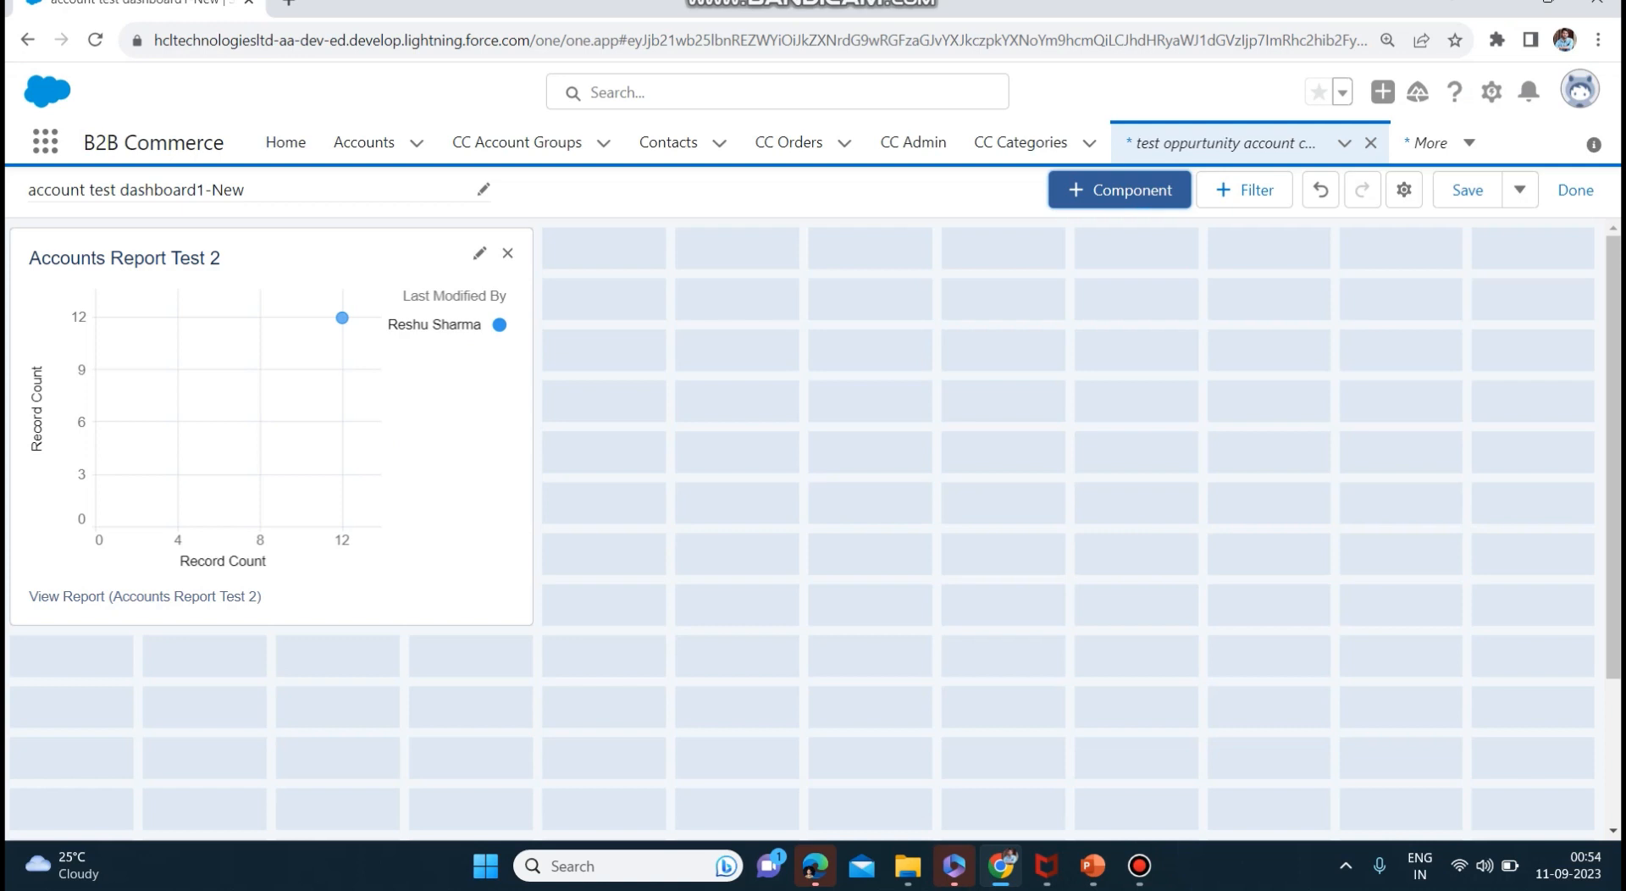
- Start another dashboard component based on the recent report Opportunities Test Report1
left_click(1120, 189)
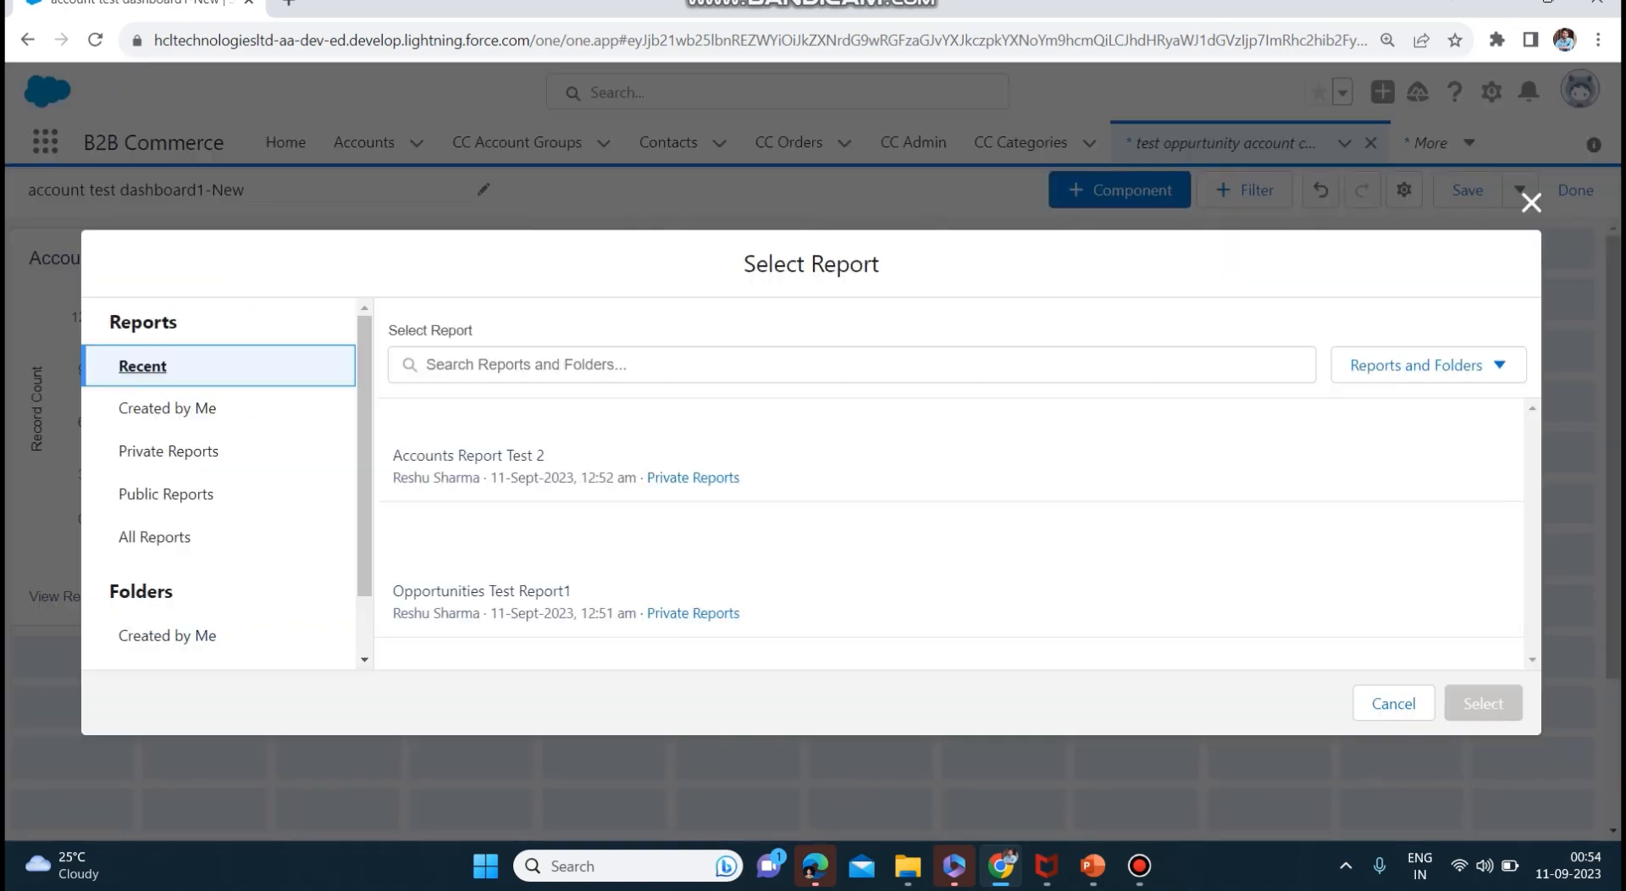
left_click(542, 592)
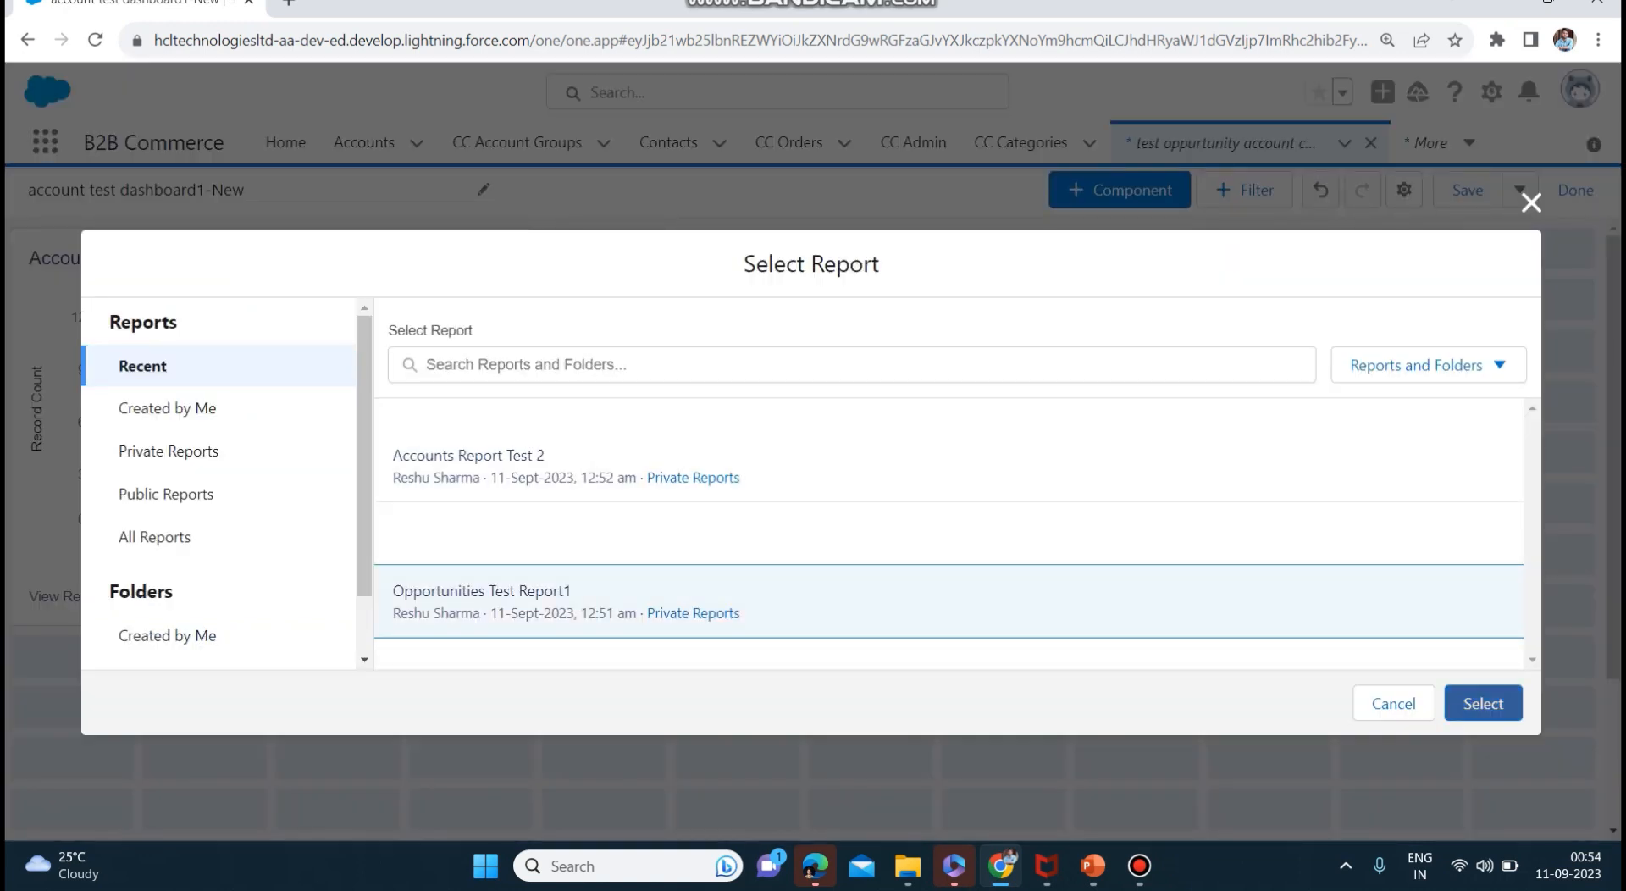
left_click(1482, 703)
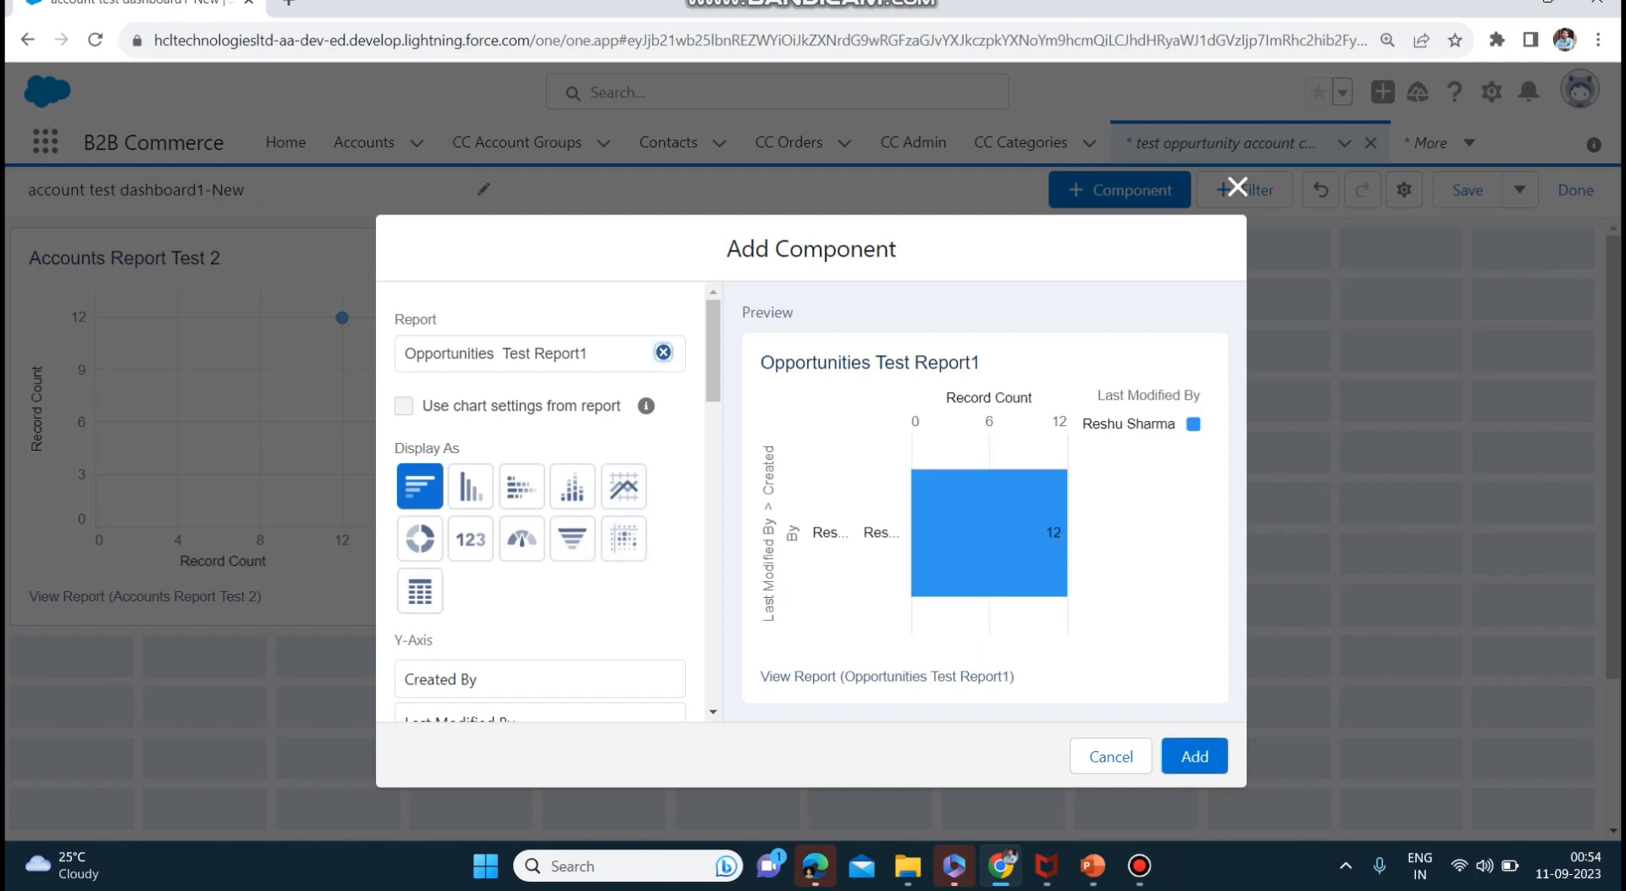
- Preview the gauge, metric, funnel and scatter displays for the Opportunities report, choose the stacked vertical bar chart and add it to the dashboard
left_click(522, 539)
left_click(471, 539)
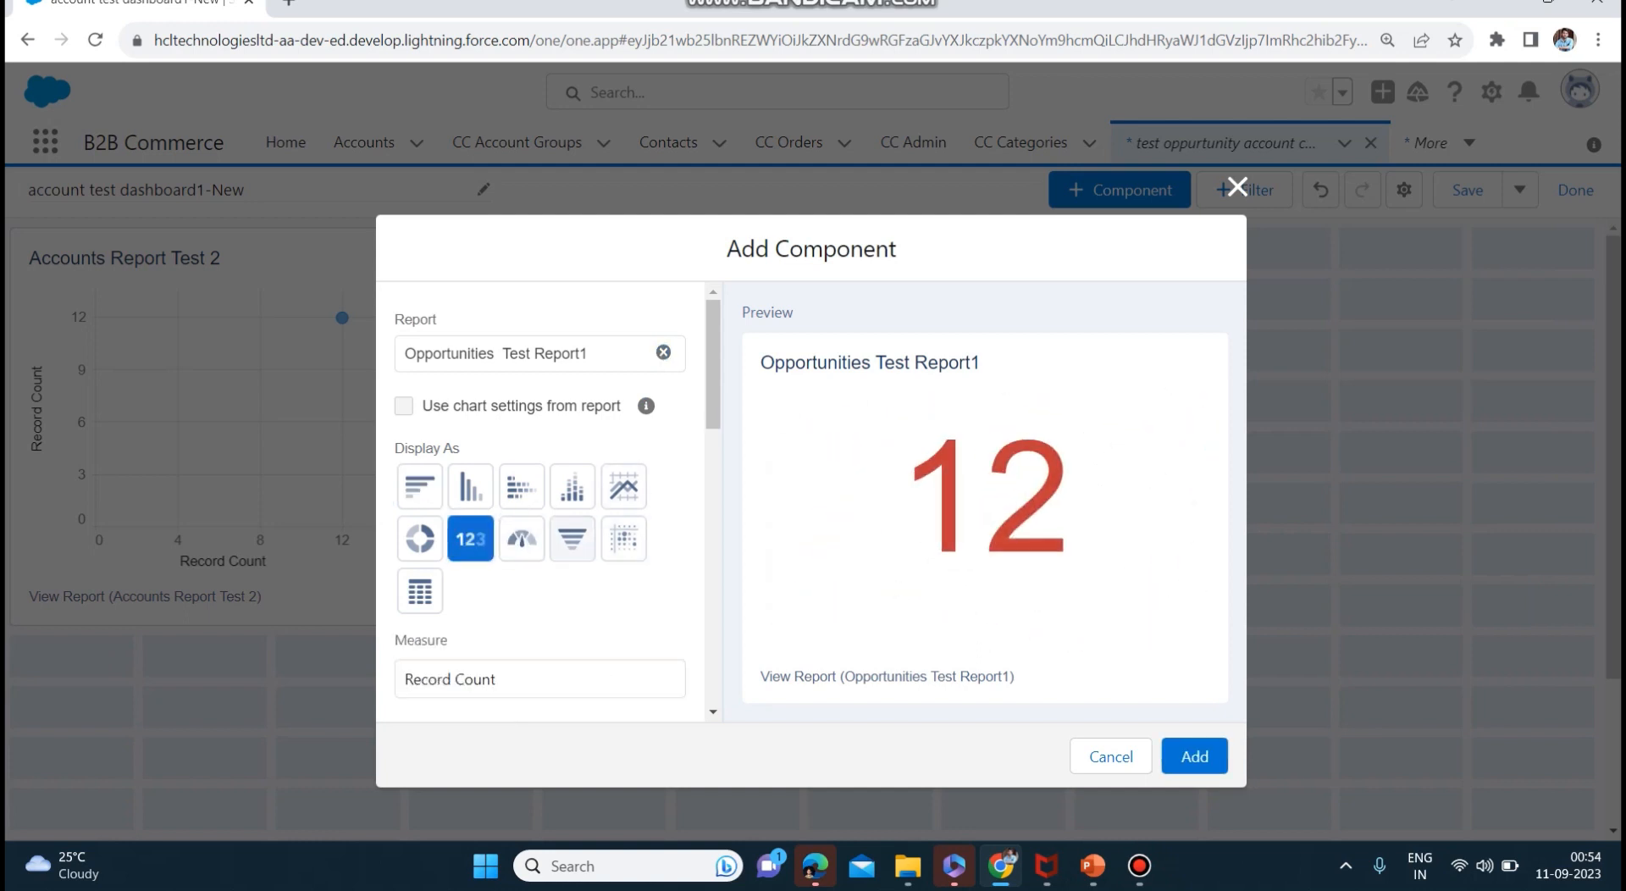
left_click(573, 538)
left_click(624, 538)
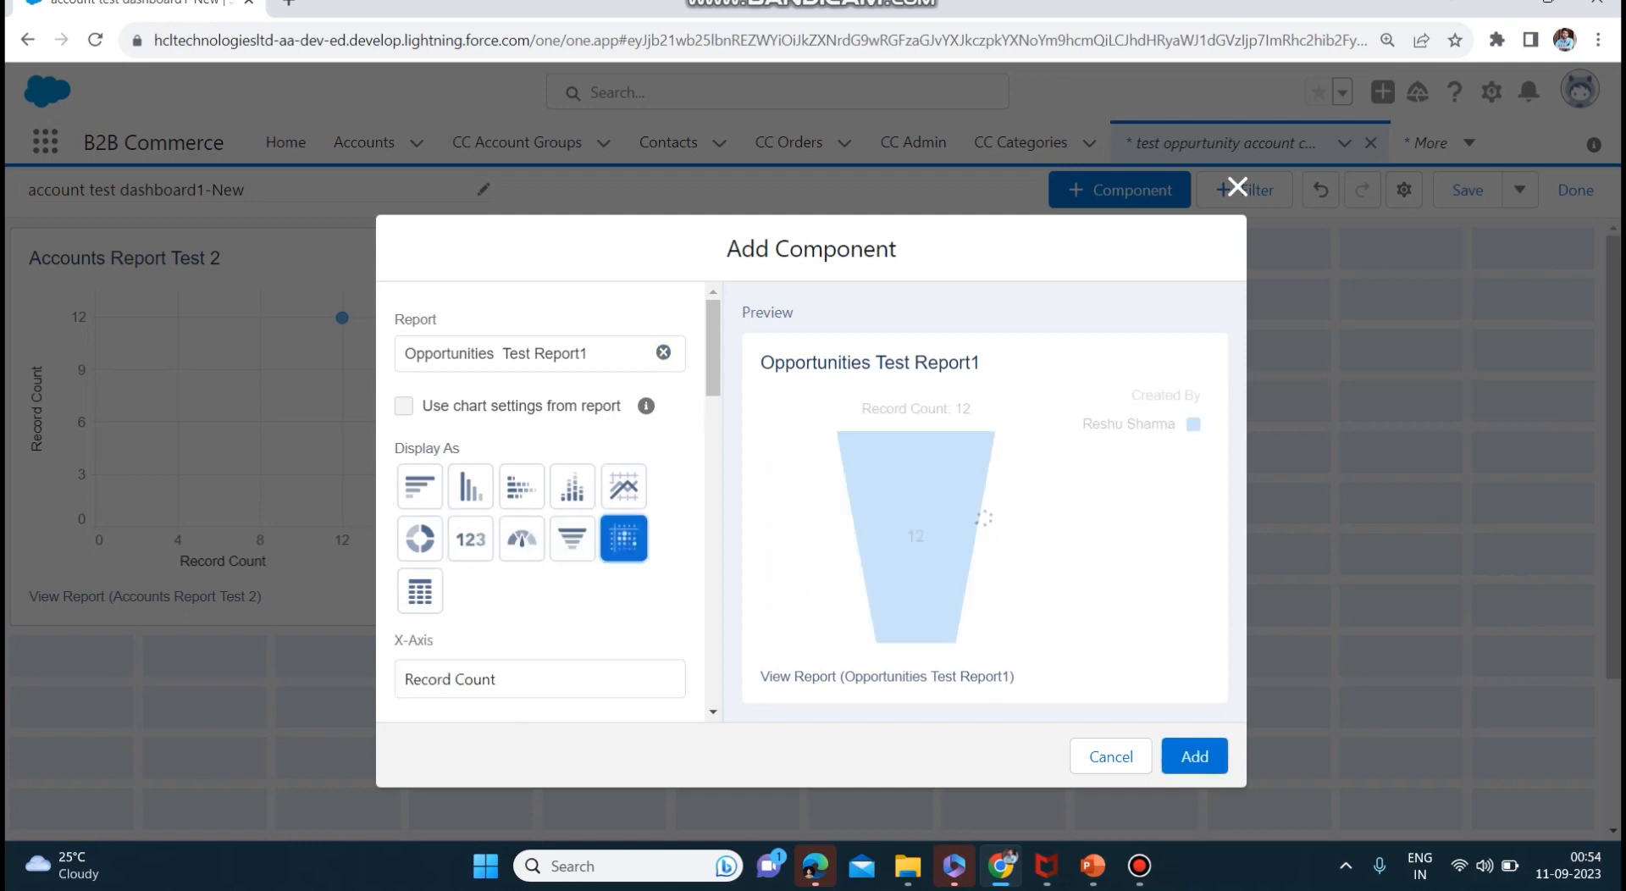
left_click(573, 487)
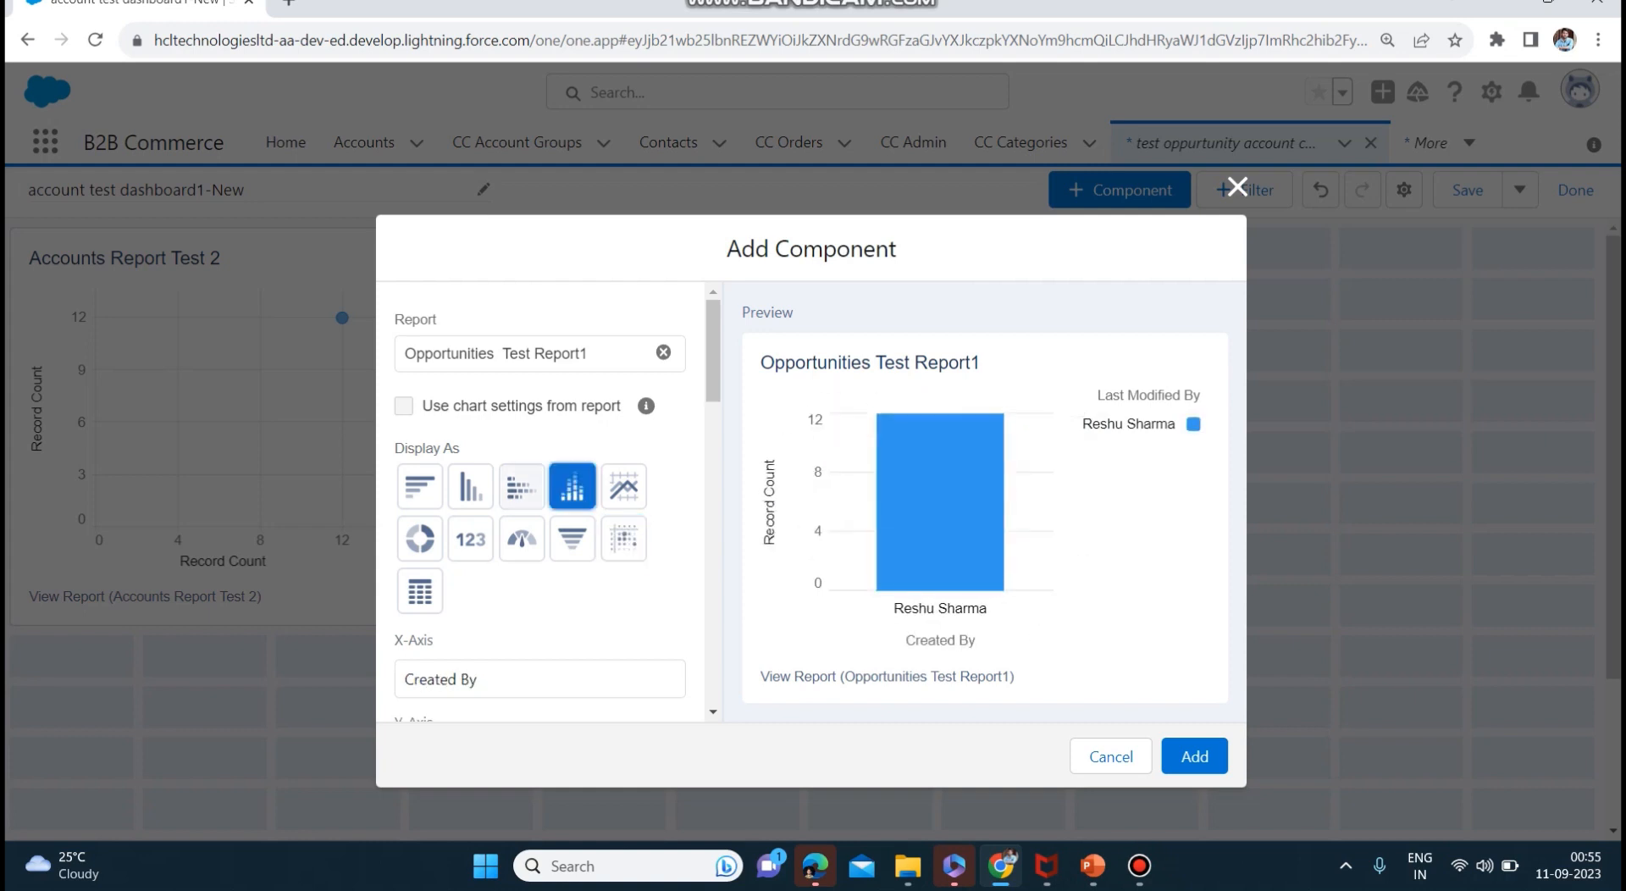
left_click(1194, 756)
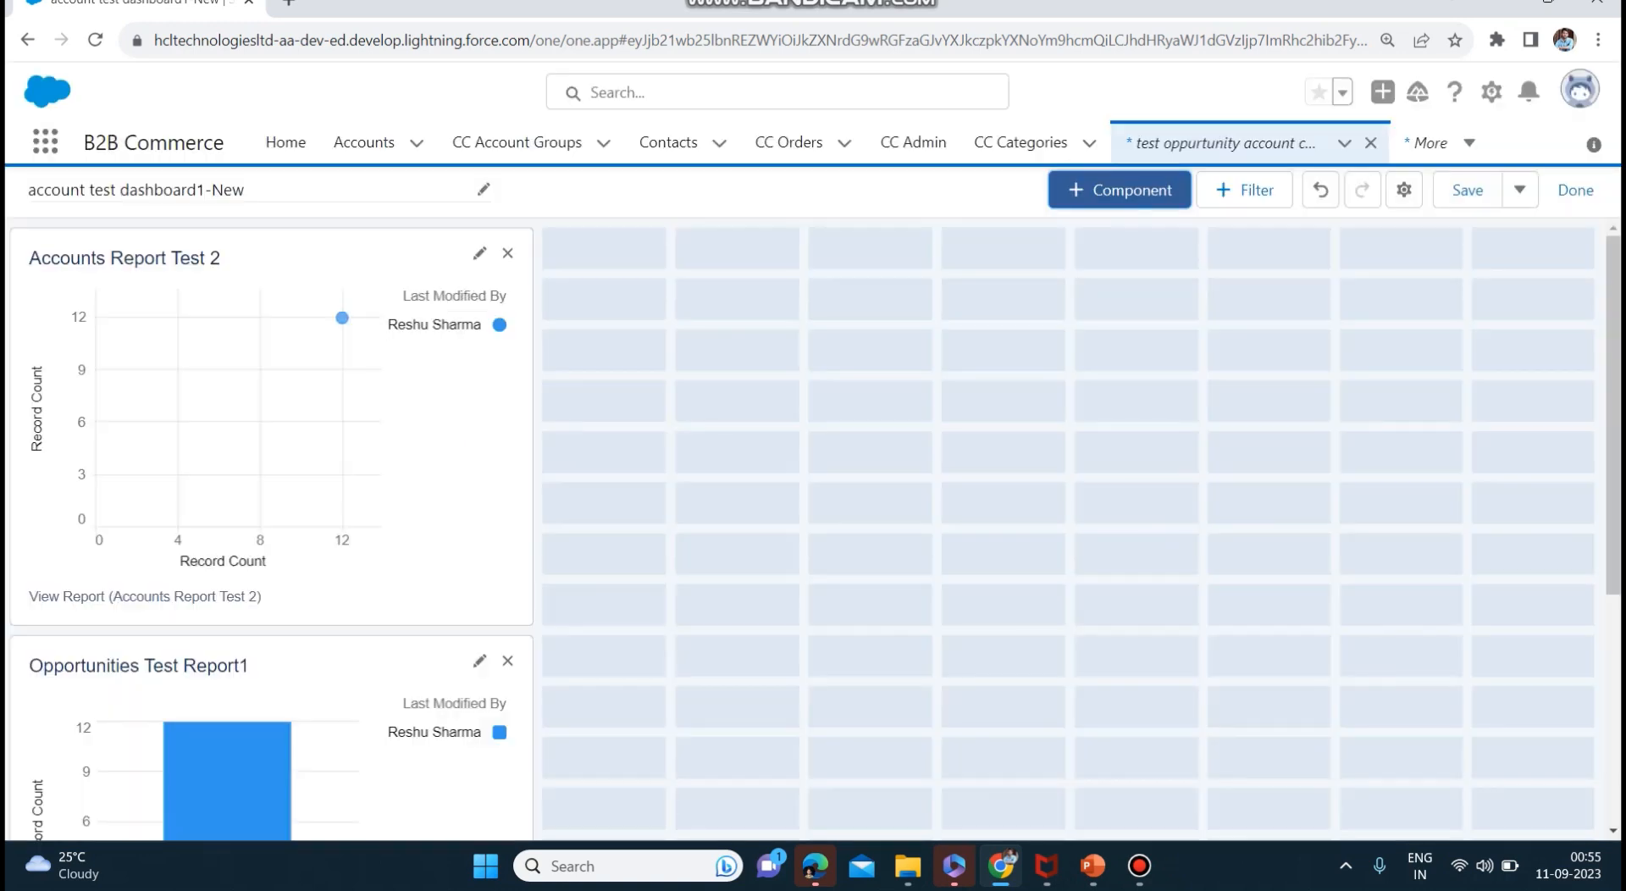
- Move the Opportunities Test Report1 component up beside the Accounts Report Test 2 component, leaving one grid column between them
left_click_drag(339, 667, 1012, 263)
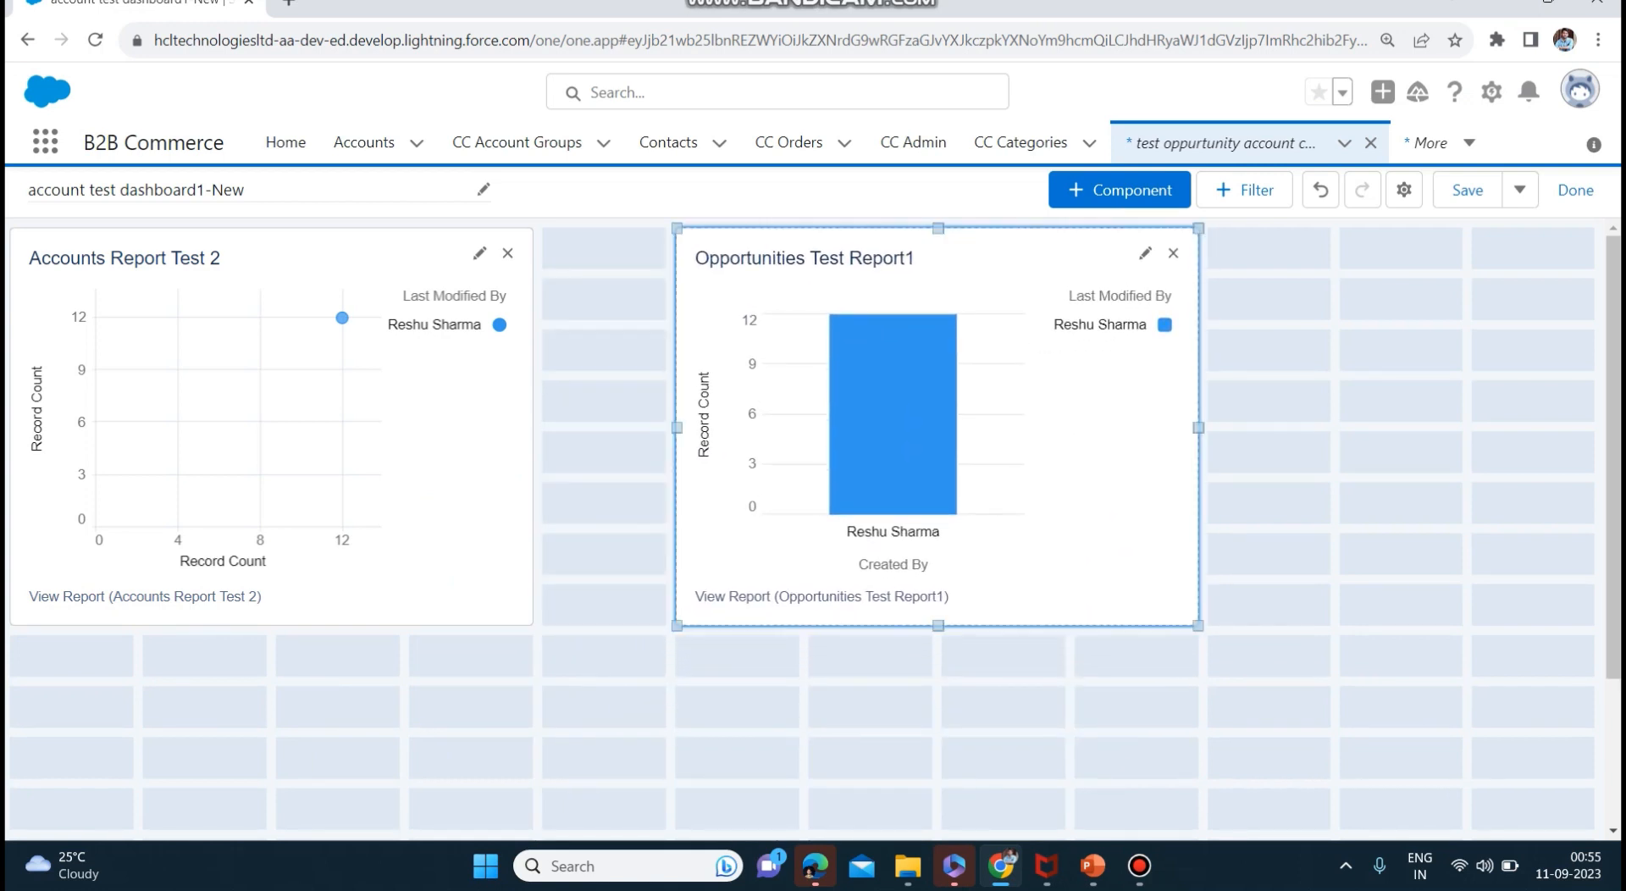
left_click(441, 424)
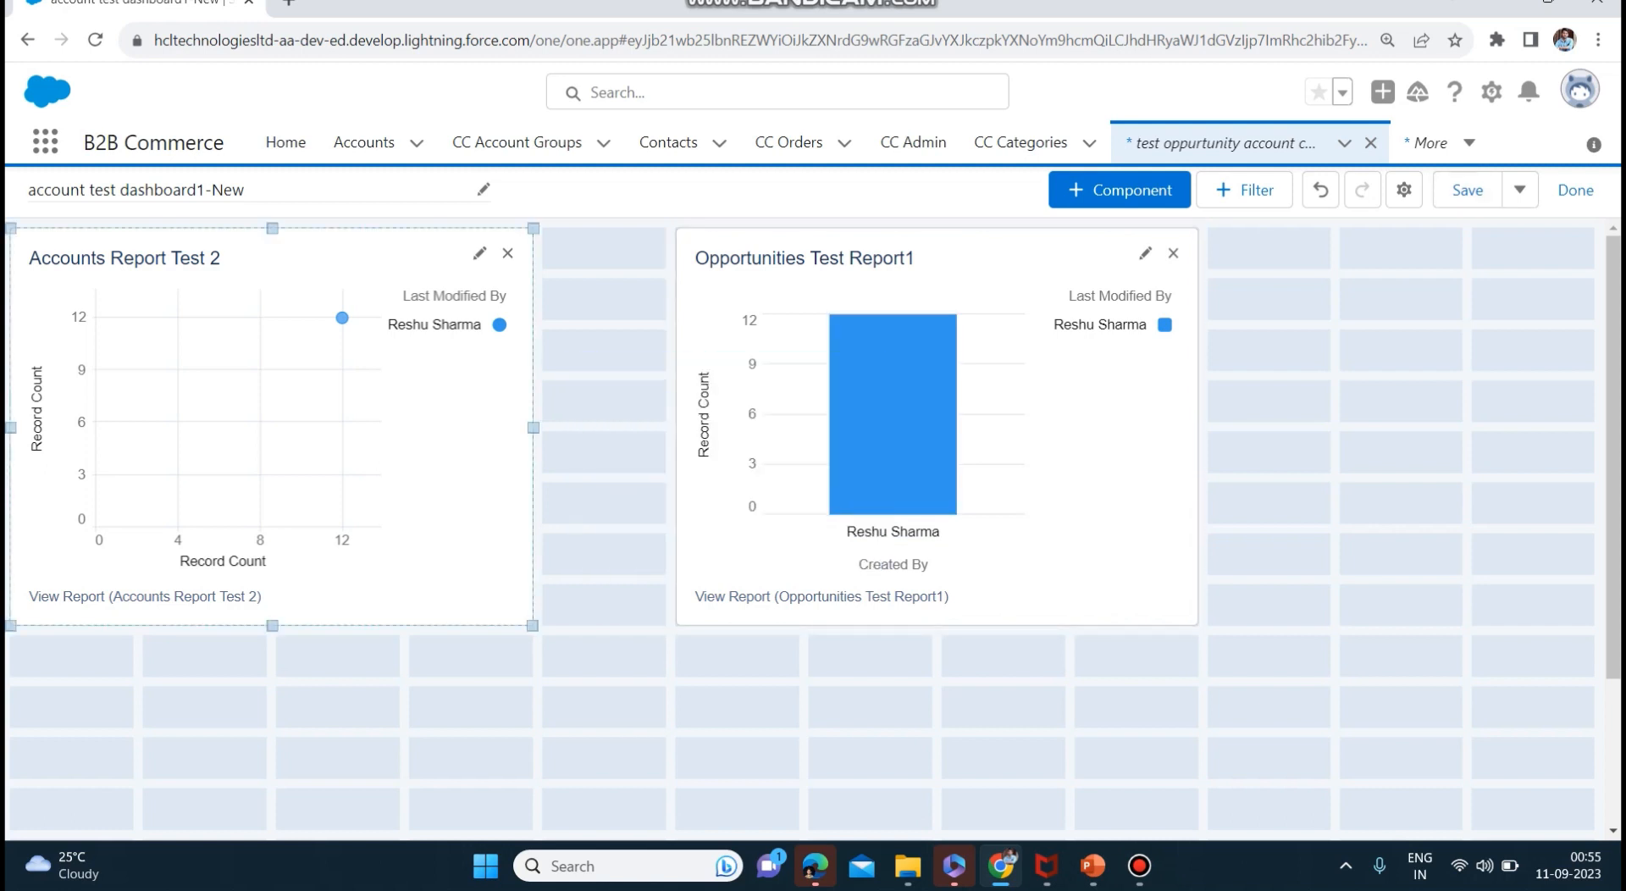
- Save the dashboard and finish editing it
left_click(1467, 189)
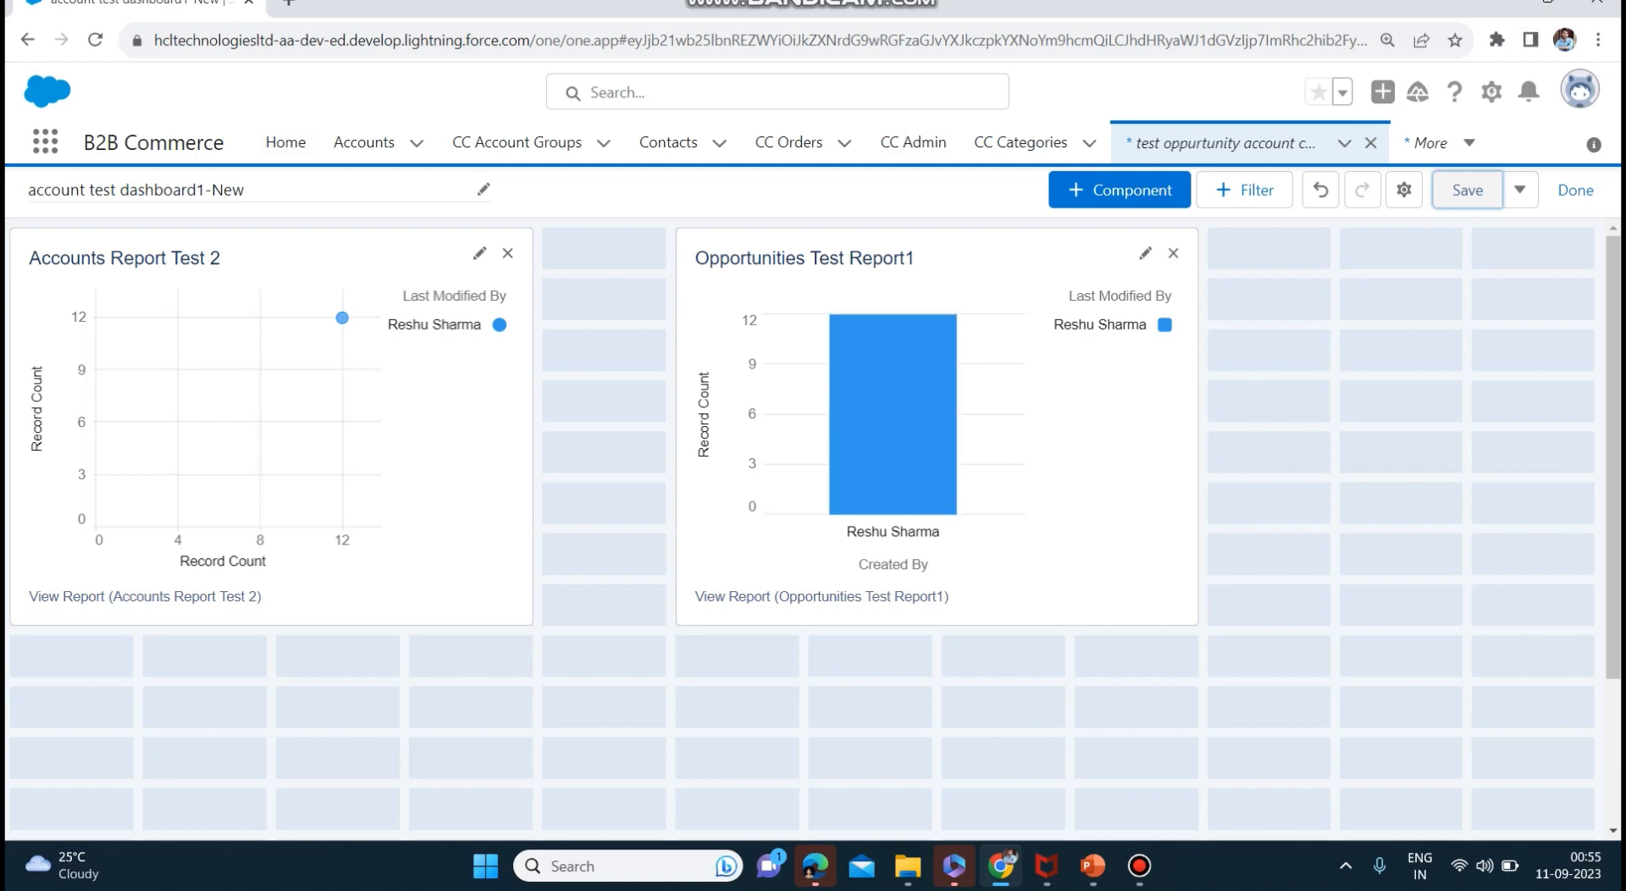
left_click(1521, 190)
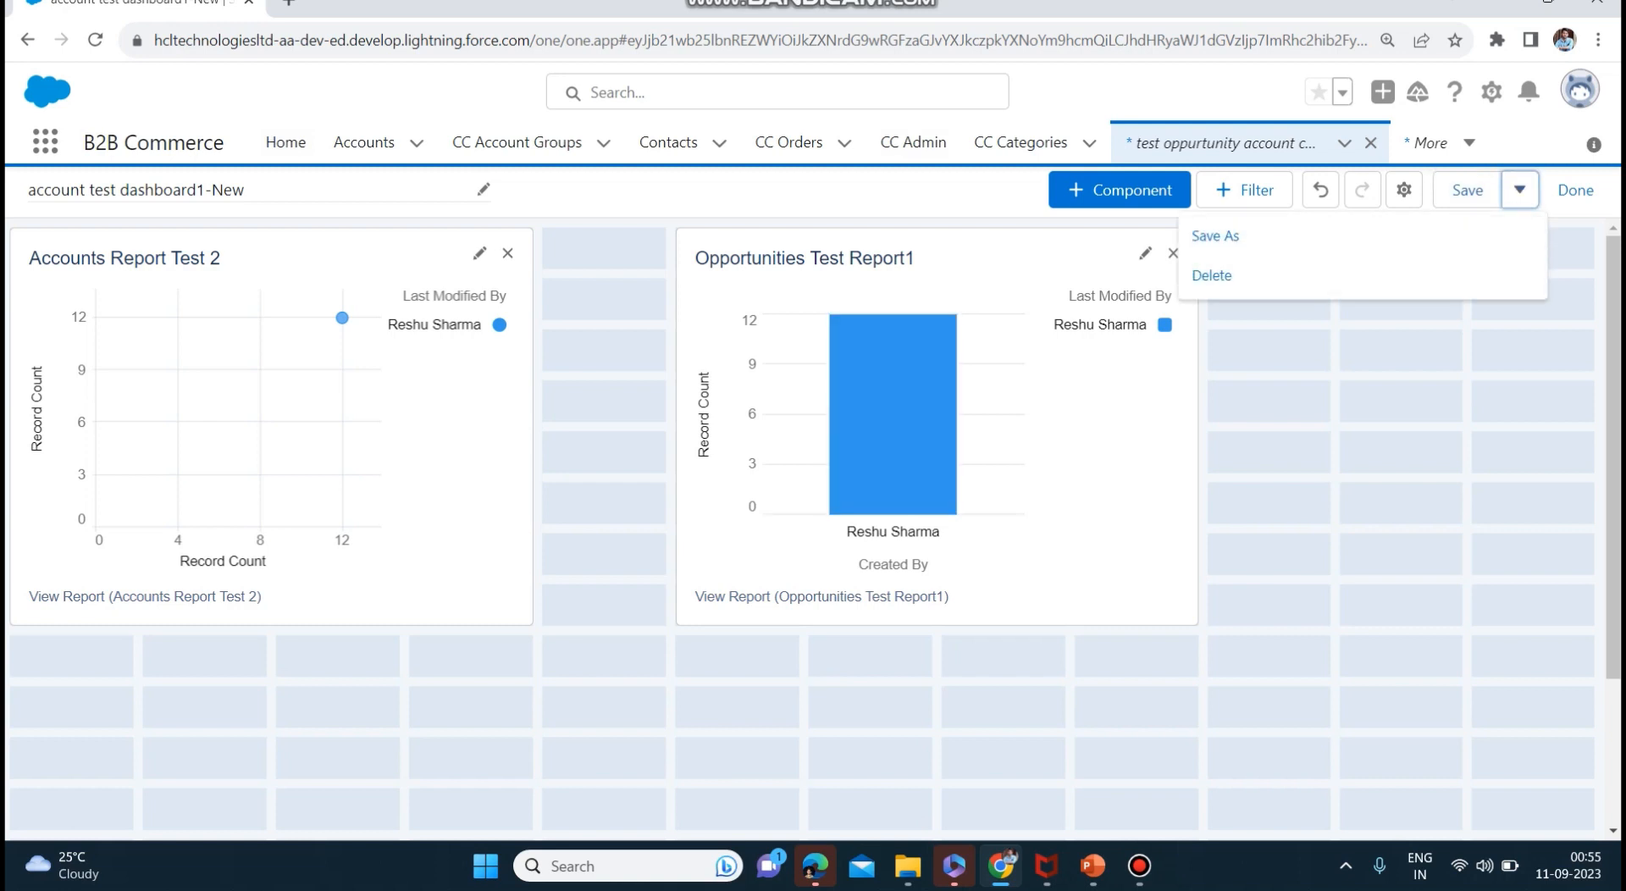
left_click(1355, 381)
left_click(1575, 190)
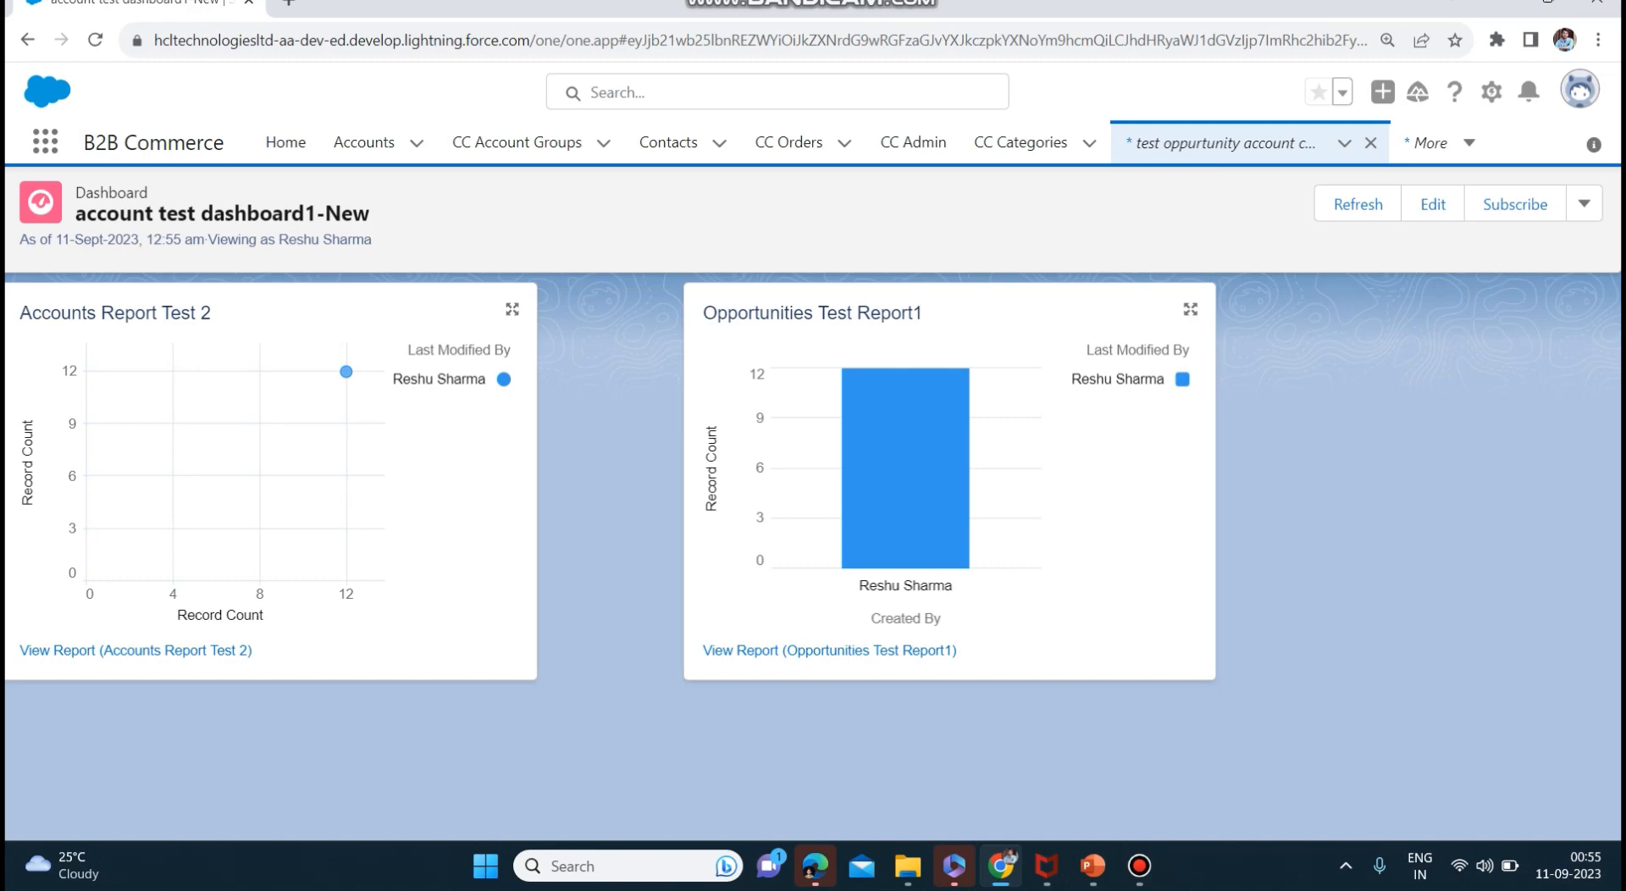
- Check the dashboard's subscription settings without saving any change, and download the dashboard
left_click(1515, 204)
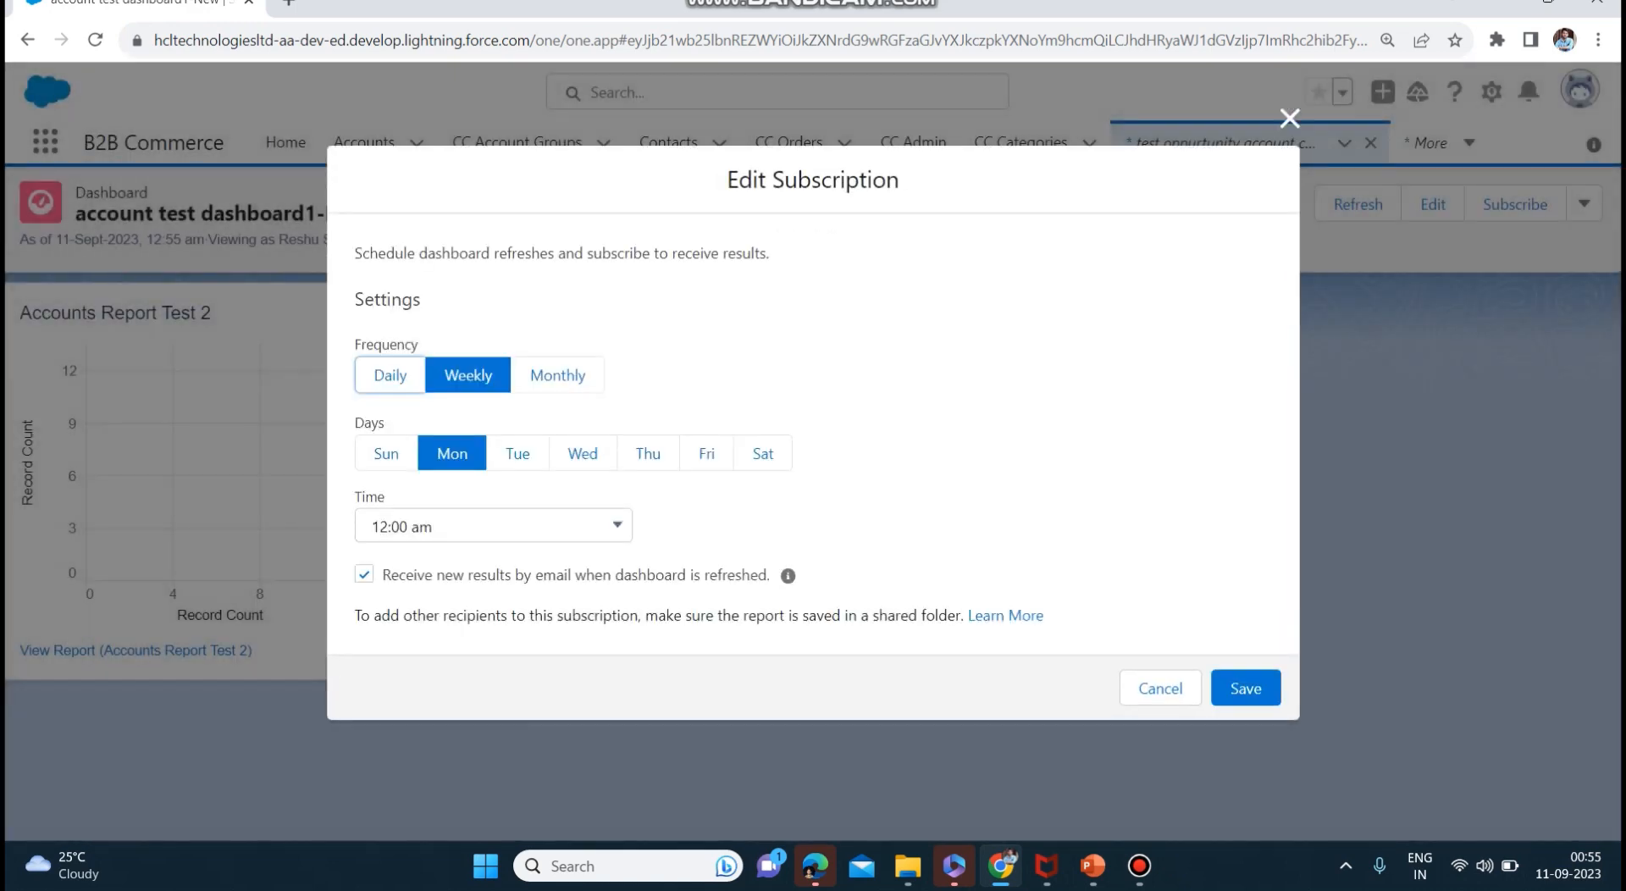
left_click(1289, 118)
left_click(1584, 204)
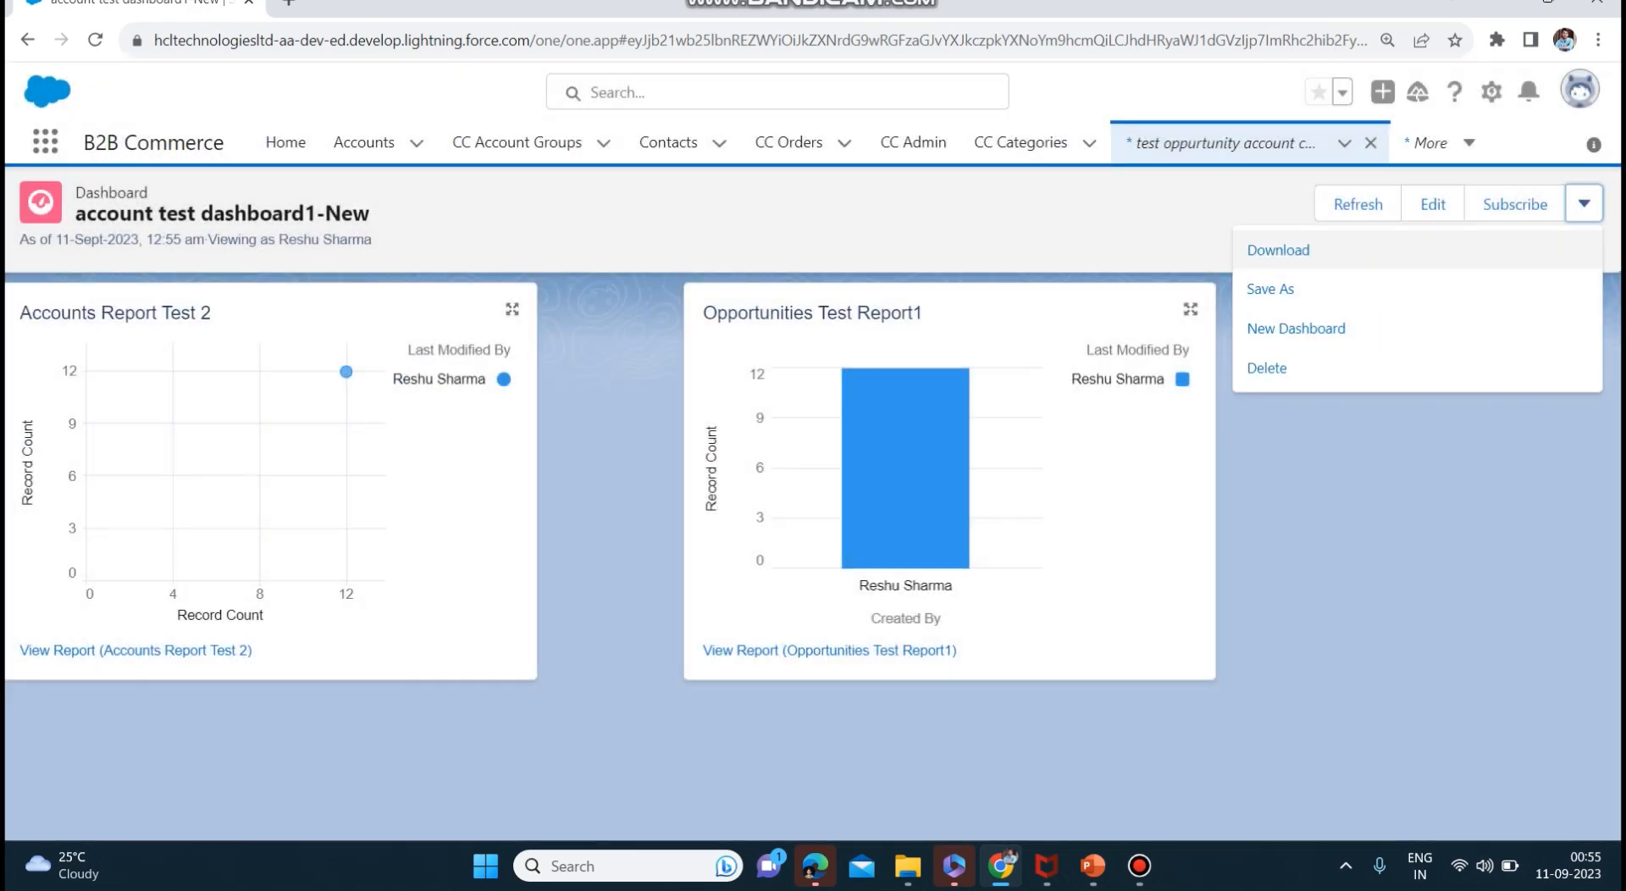
left_click(1278, 250)
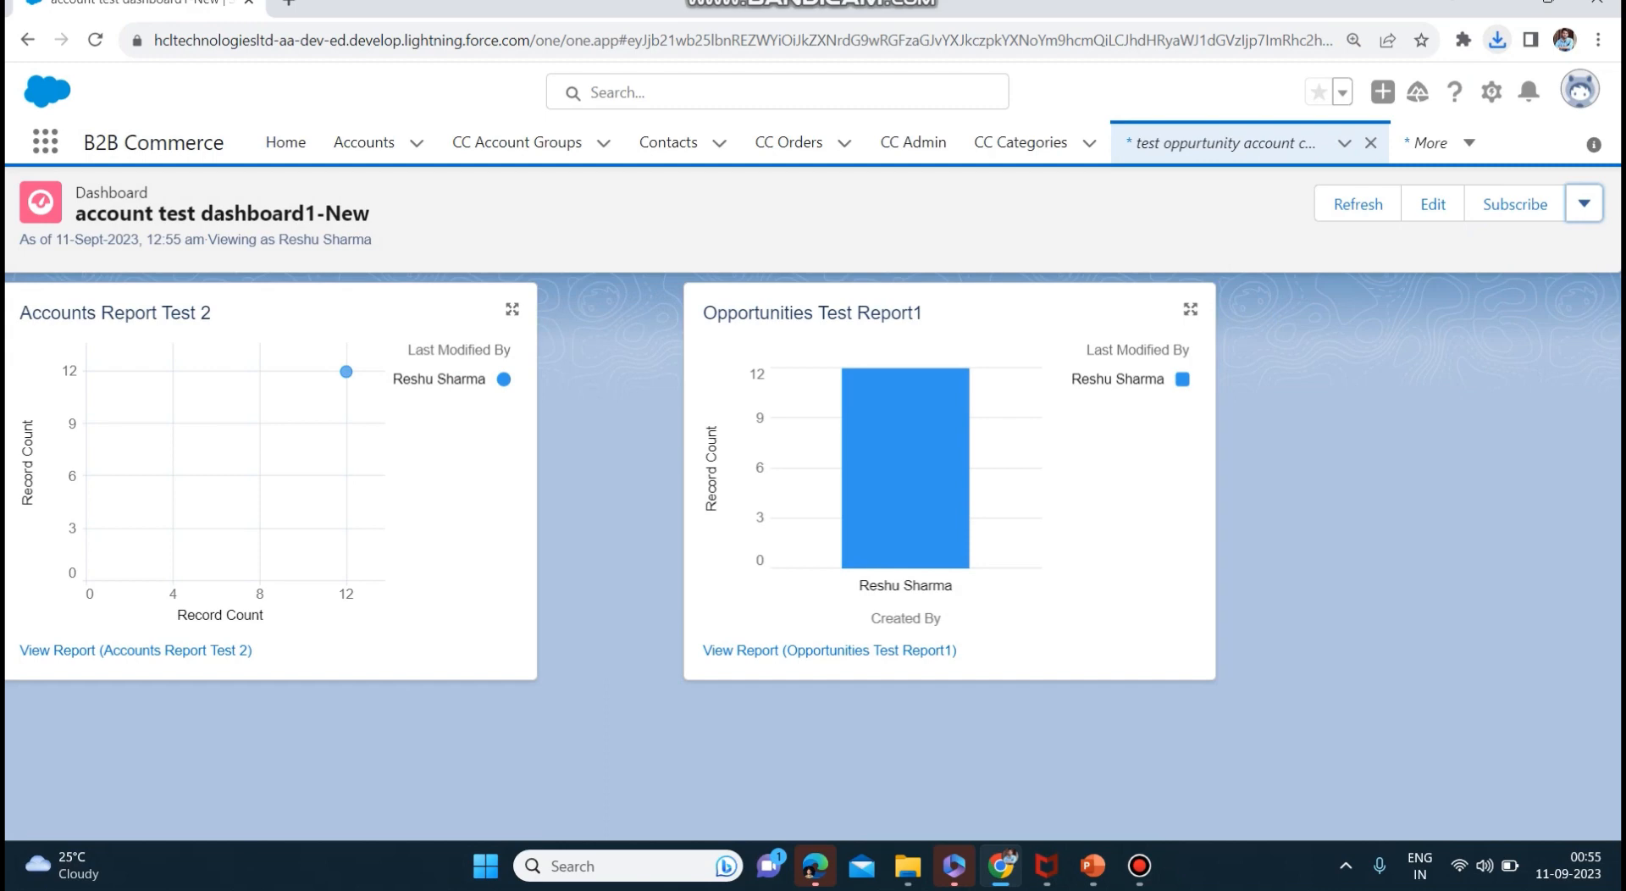
- Switch to File Explorer, view the downloaded image account test dashboard1-New.png from the Downloads folder, and close both windows
left_click(908, 867)
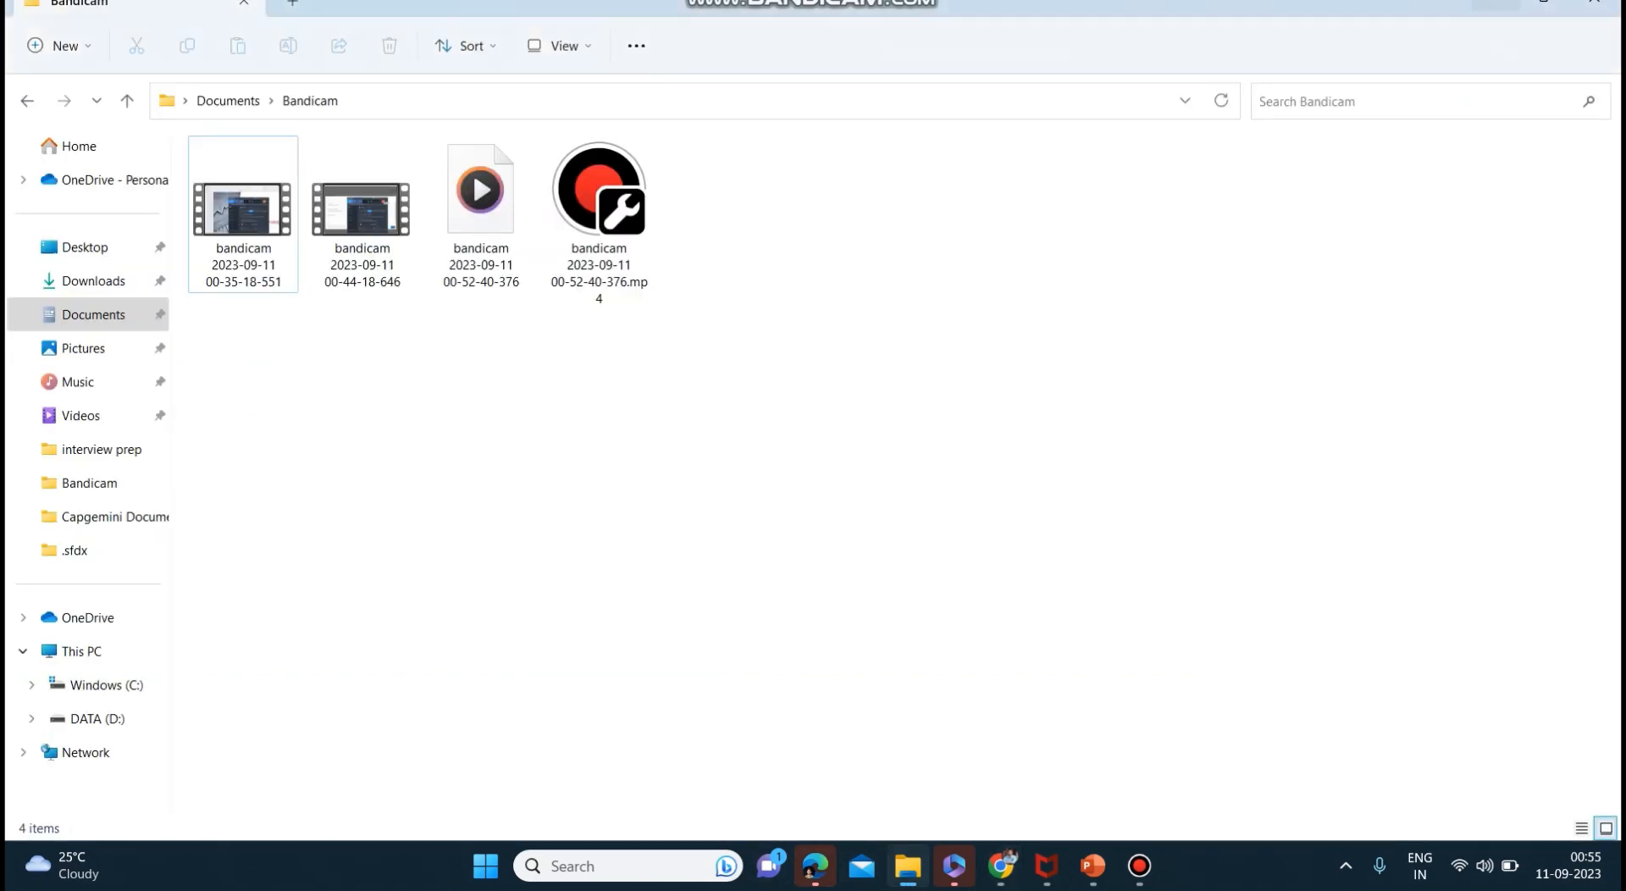
left_click(93, 281)
left_click(296, 203)
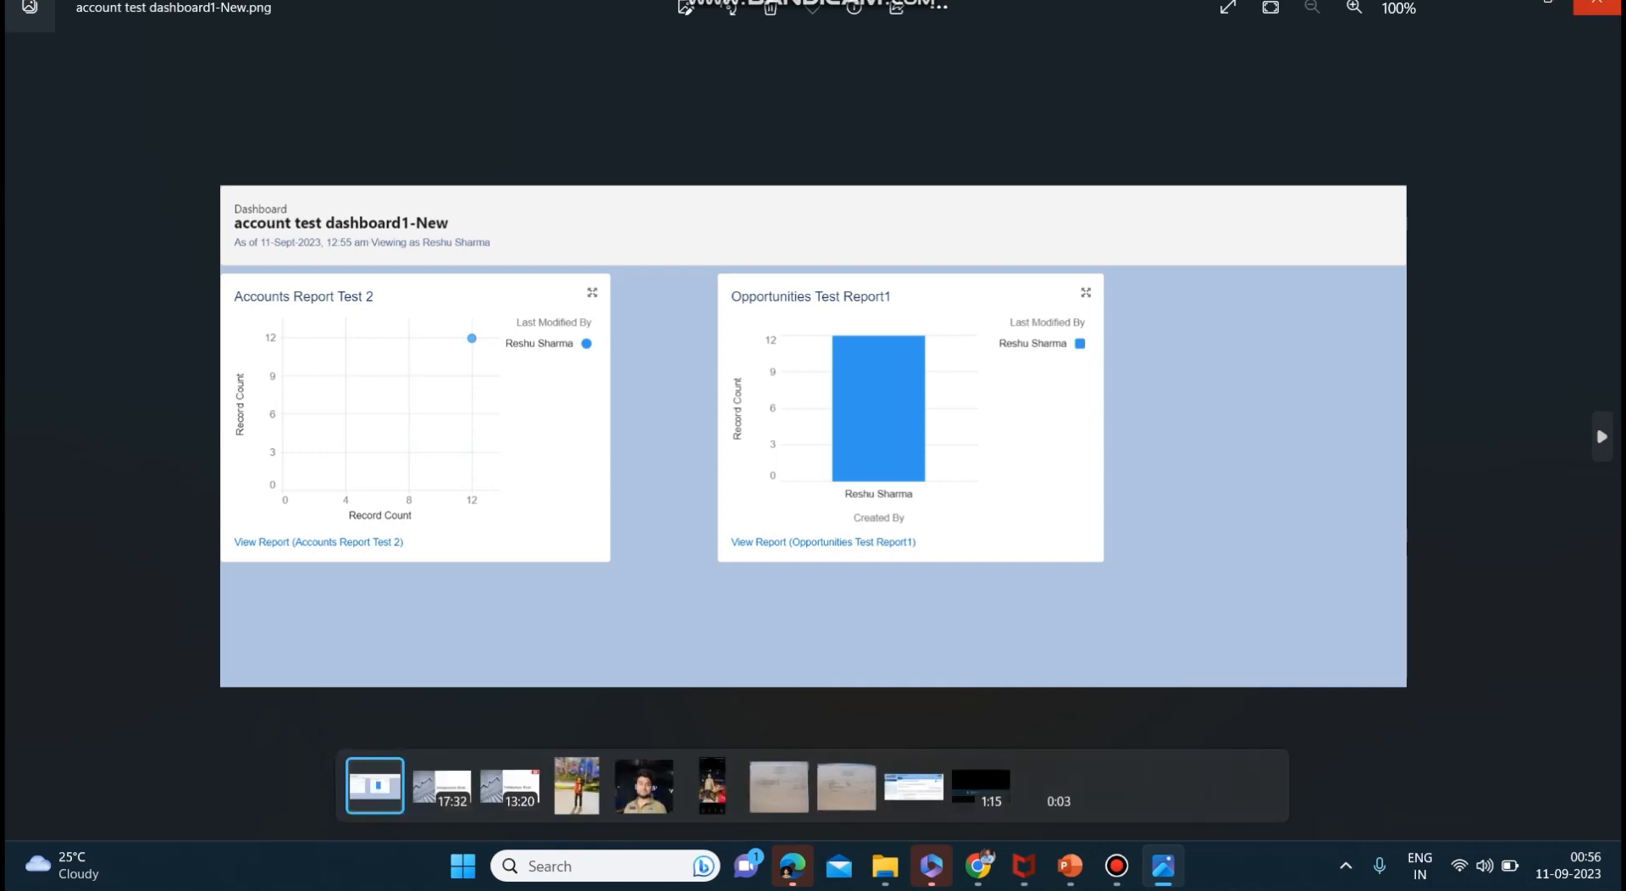
left_click(1596, 3)
left_click(1596, 3)
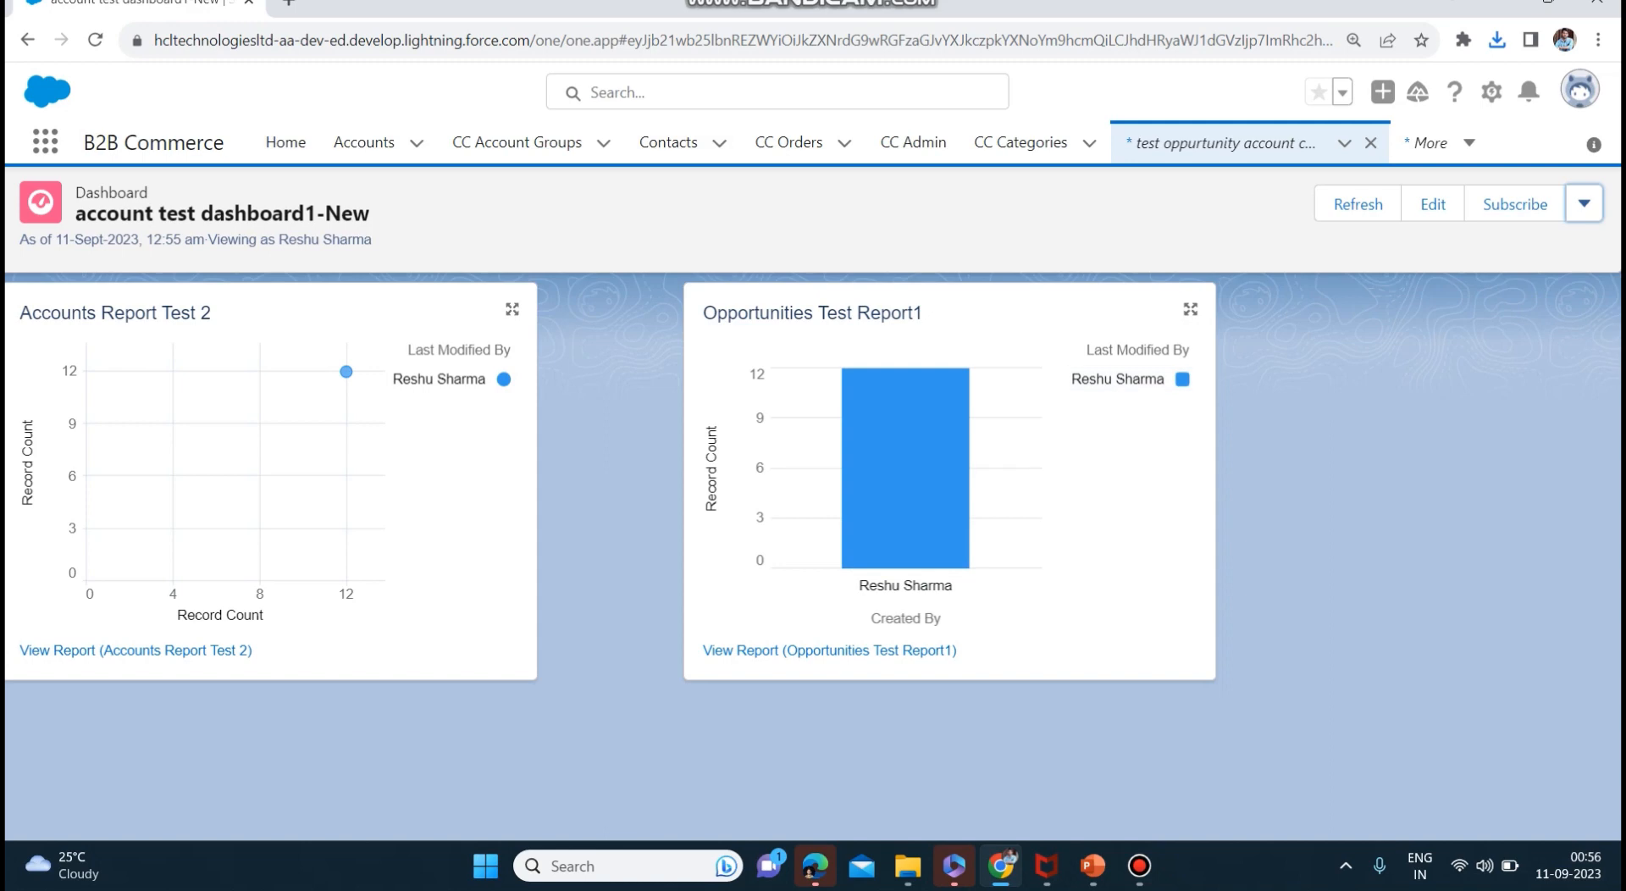
- Switch to the PowerPoint presentation and show its closing "Thanks" slide, slide 7
left_click(1093, 865)
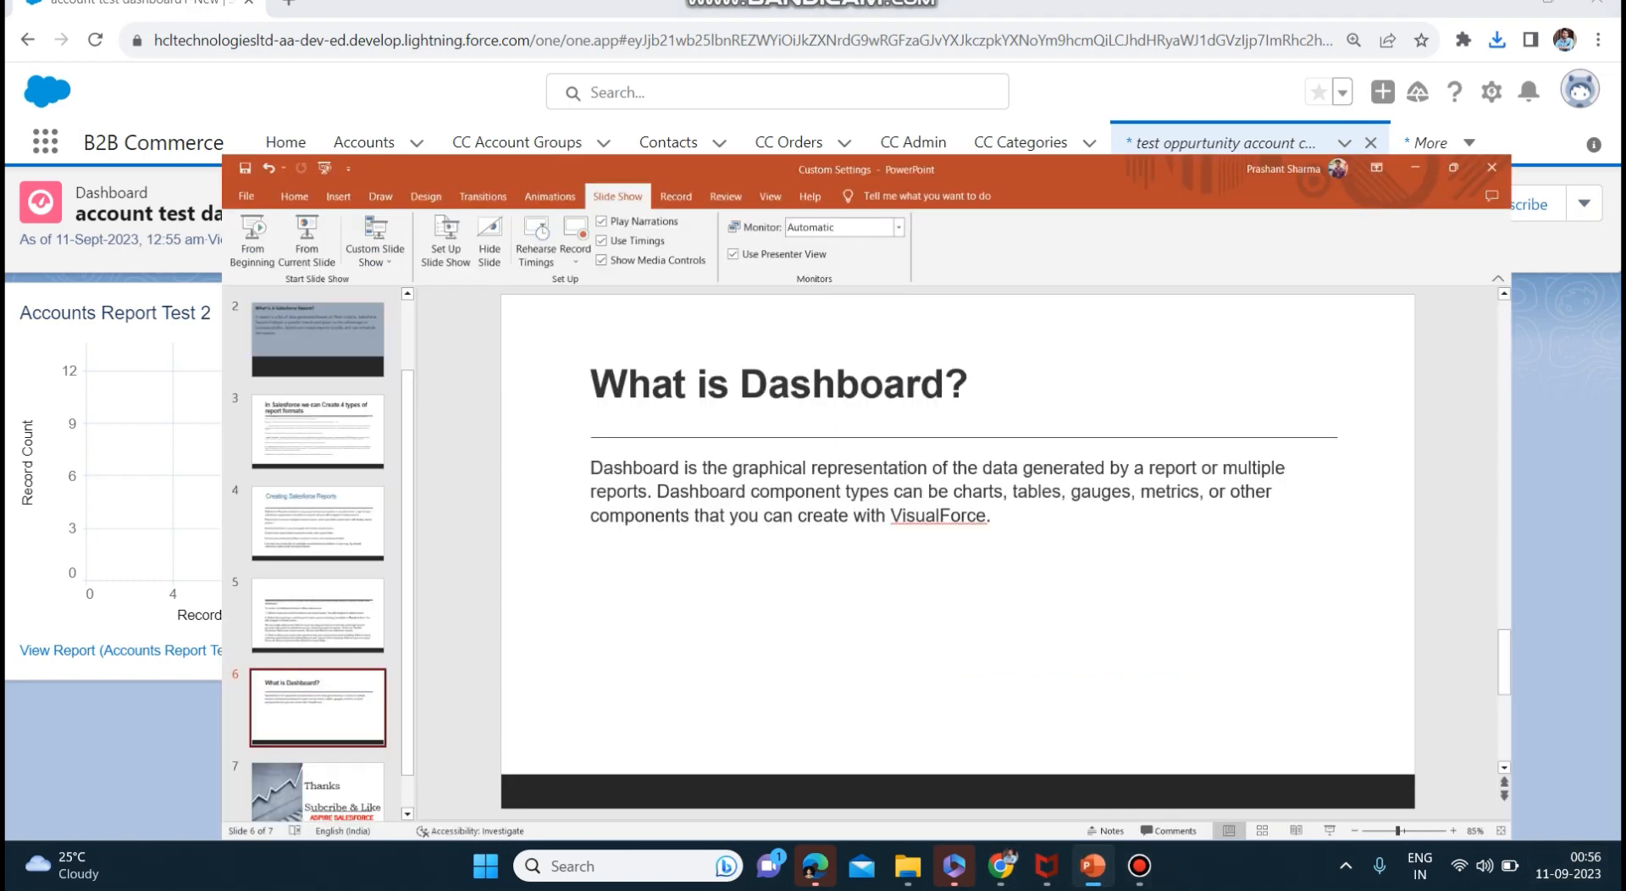
left_click(125, 781)
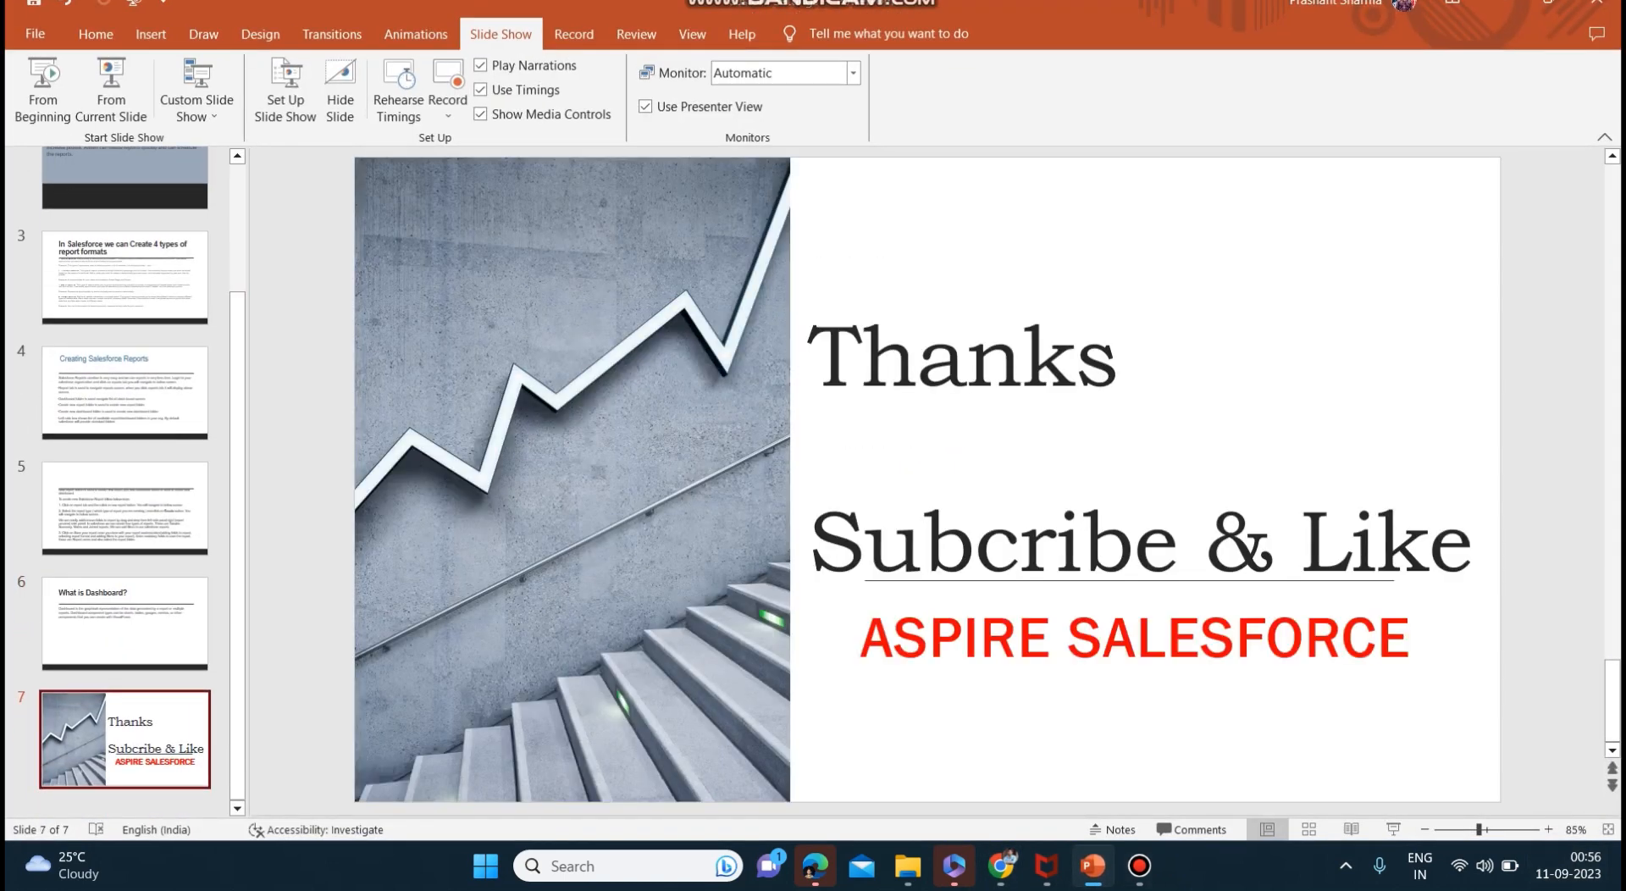